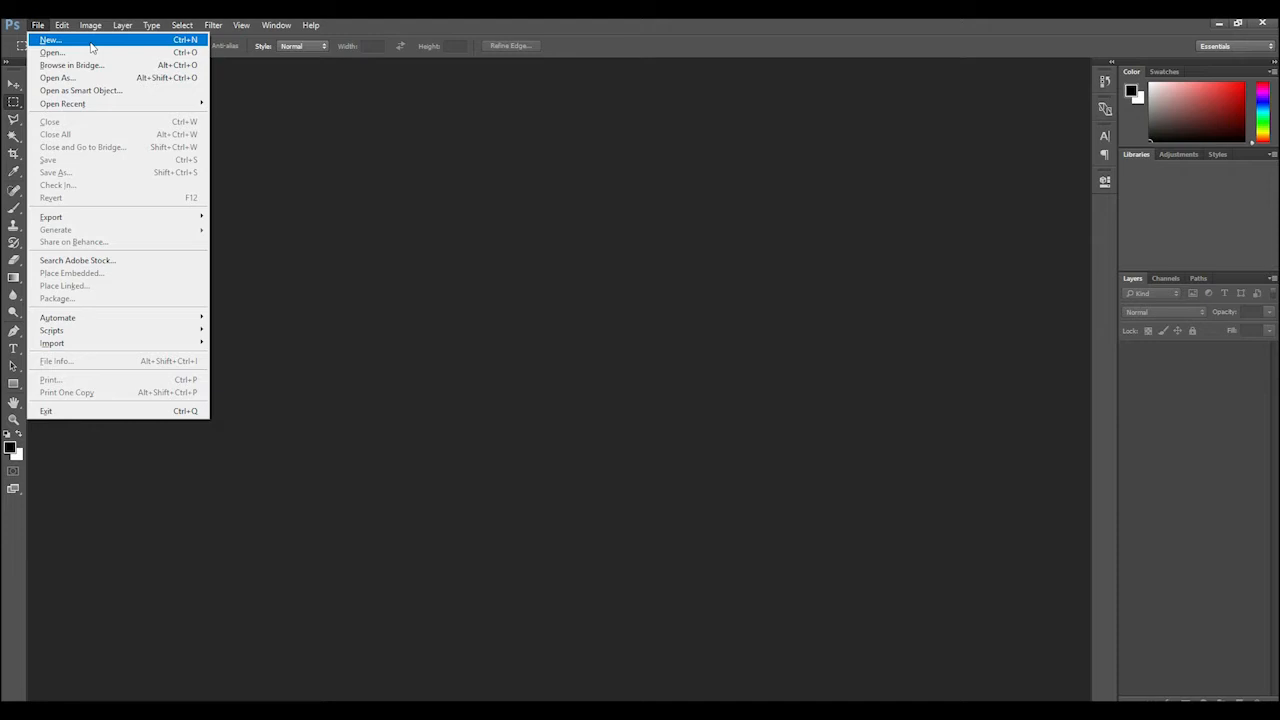
Start a new document and set its width and height unit to centimeters
click(91, 47)
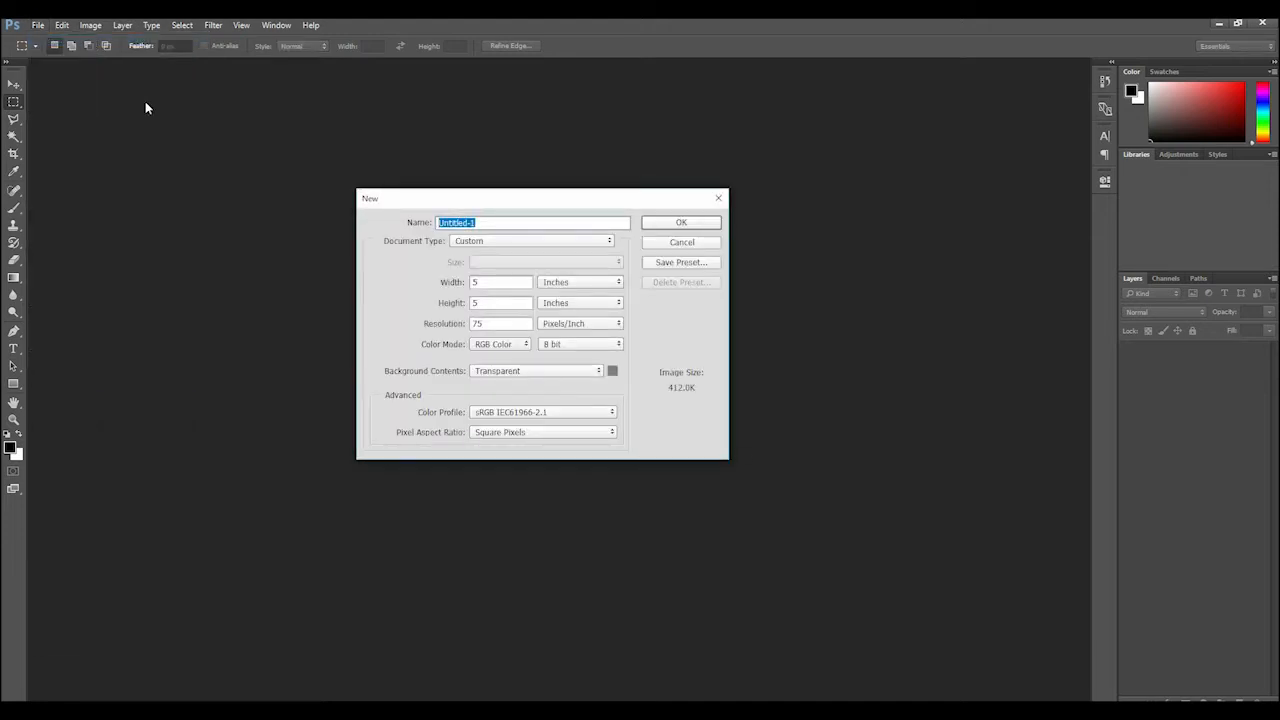
click(581, 287)
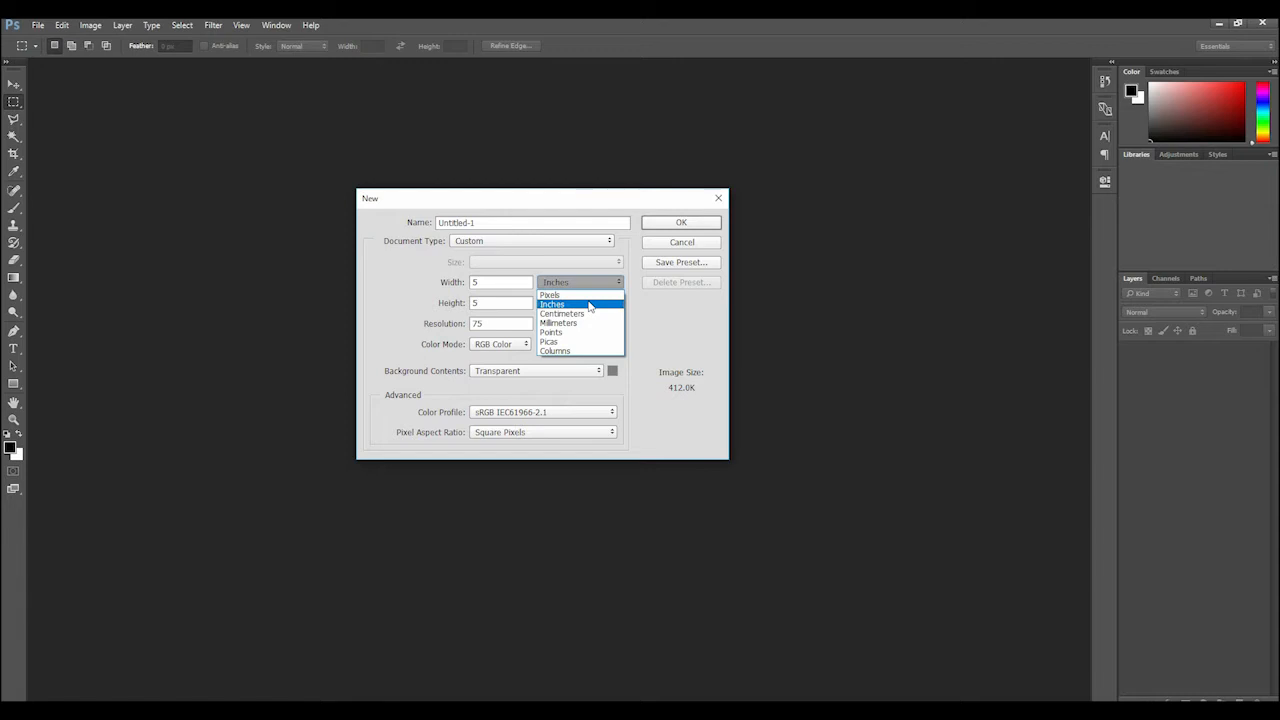
click(592, 314)
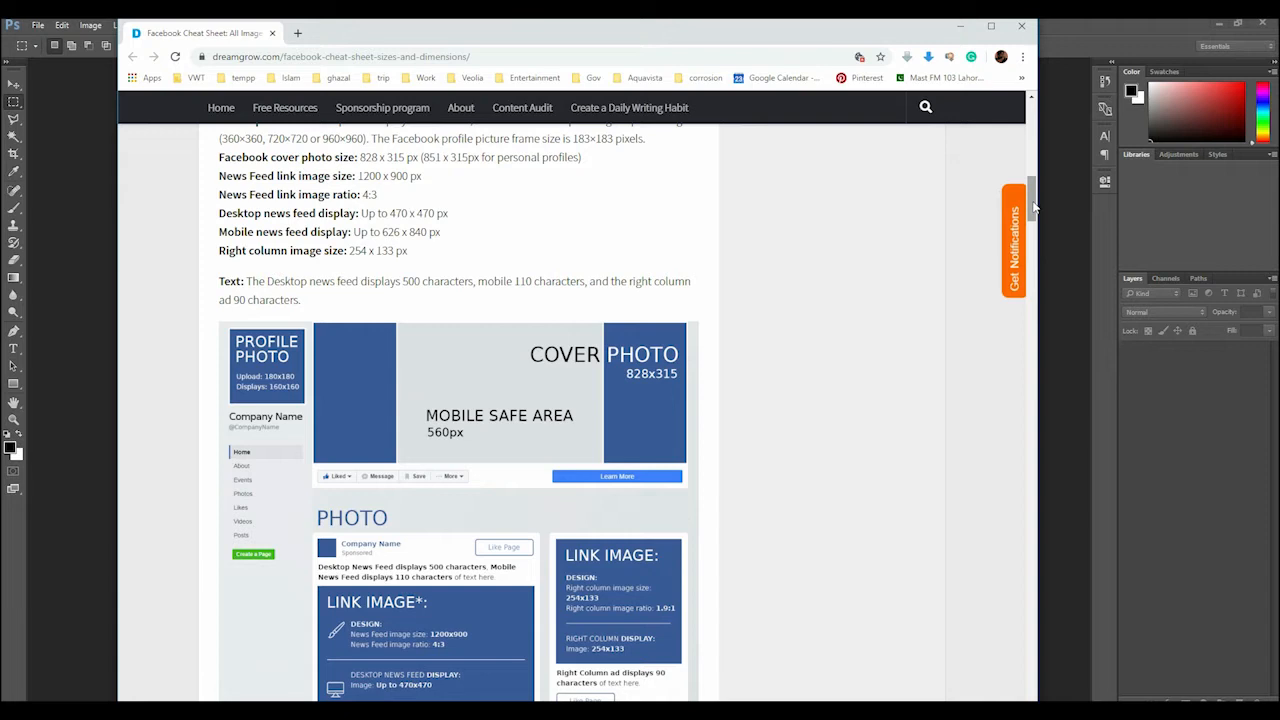
Check the Facebook cover photo dimensions in the browser's cheat sheet, and set the new document's width to 828 pixels
drag(1034, 207, 1034, 216)
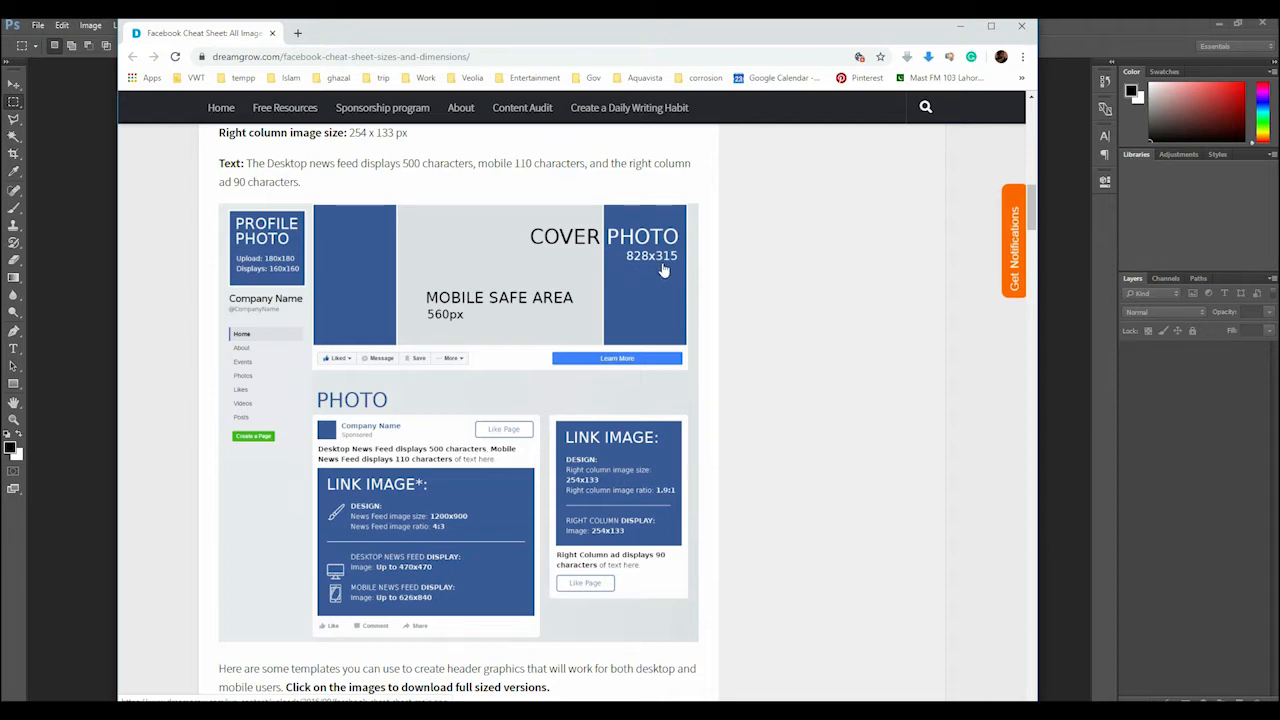
click(91, 189)
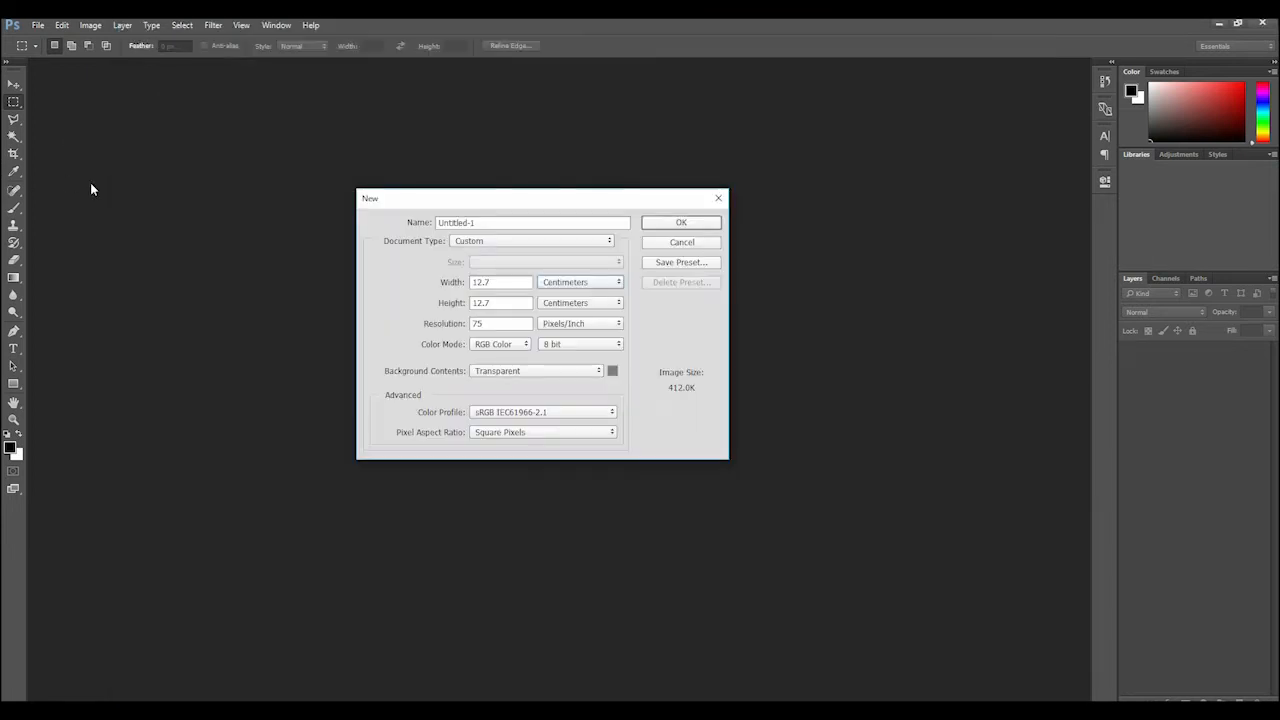
click(570, 284)
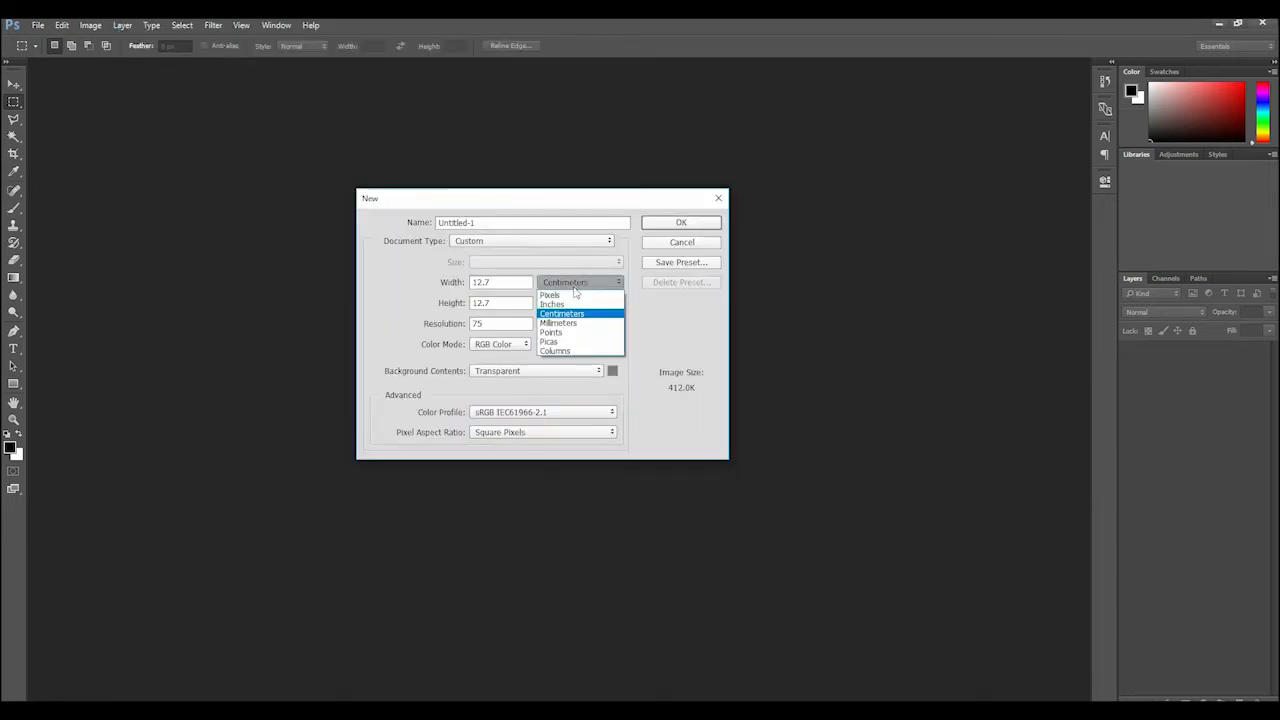
click(608, 296)
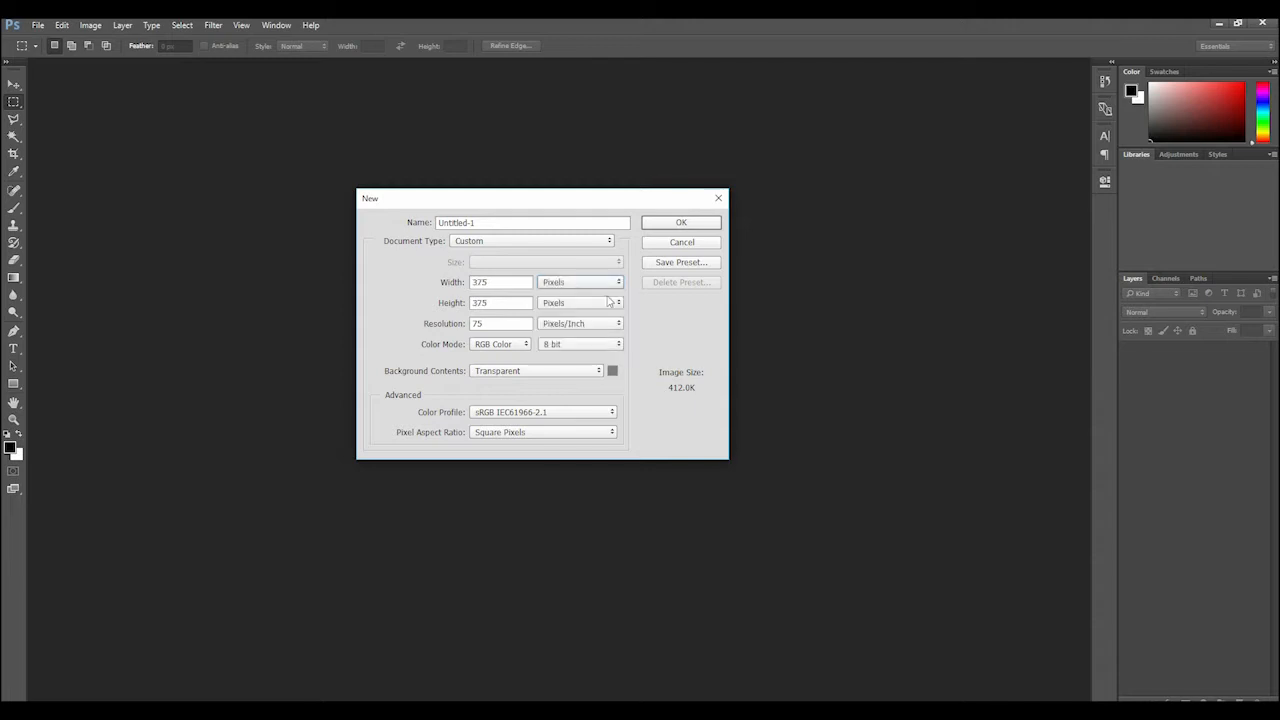
double_click(500, 285)
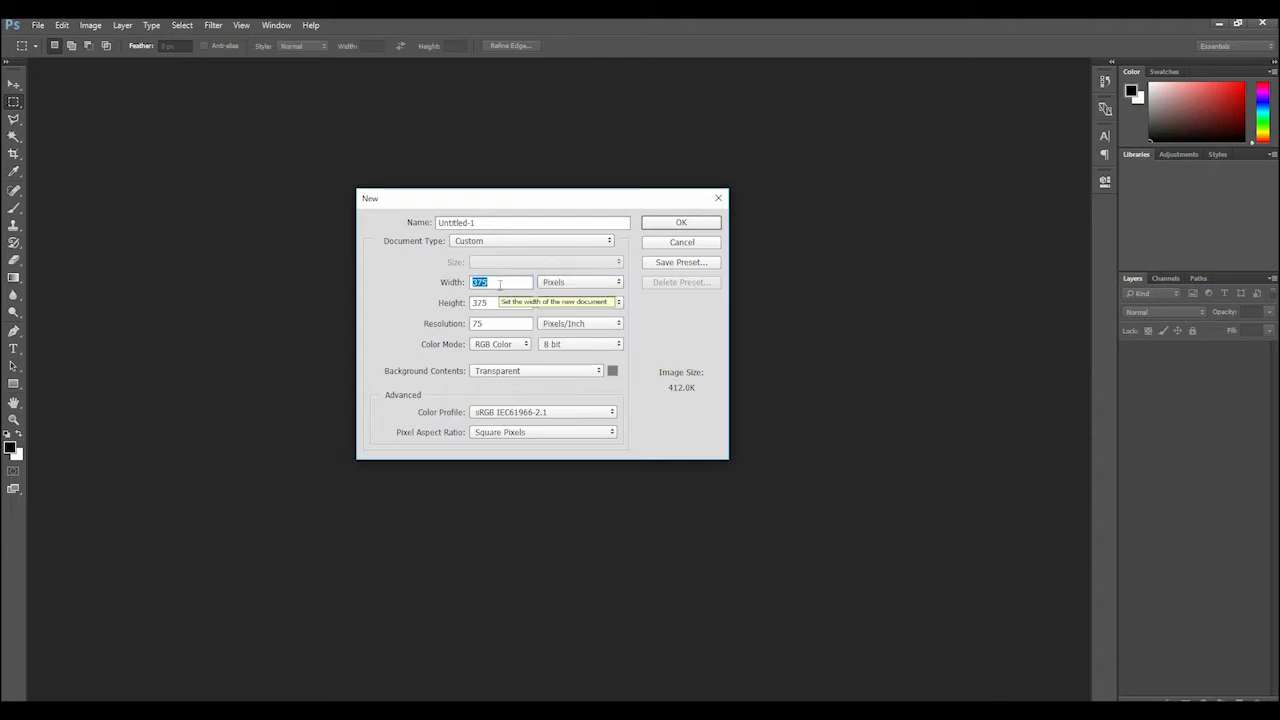
text(828)
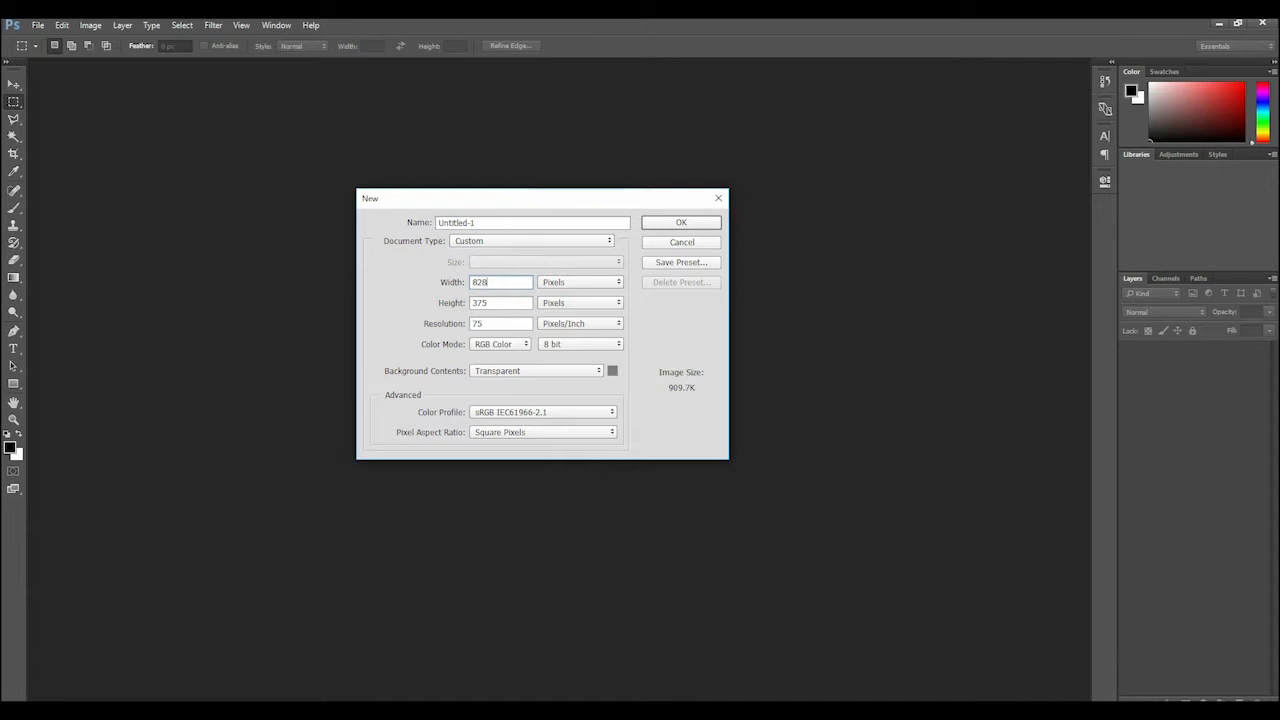
Set the height to 315 pixels and the resolution to 200 pixels/inch, and create the document
double_click(506, 305)
text(35)
key(BackSpace)
text(15)
key(Tab)
text(200)
key(shift+Tab)
key(shift+Tab)
click(711, 222)
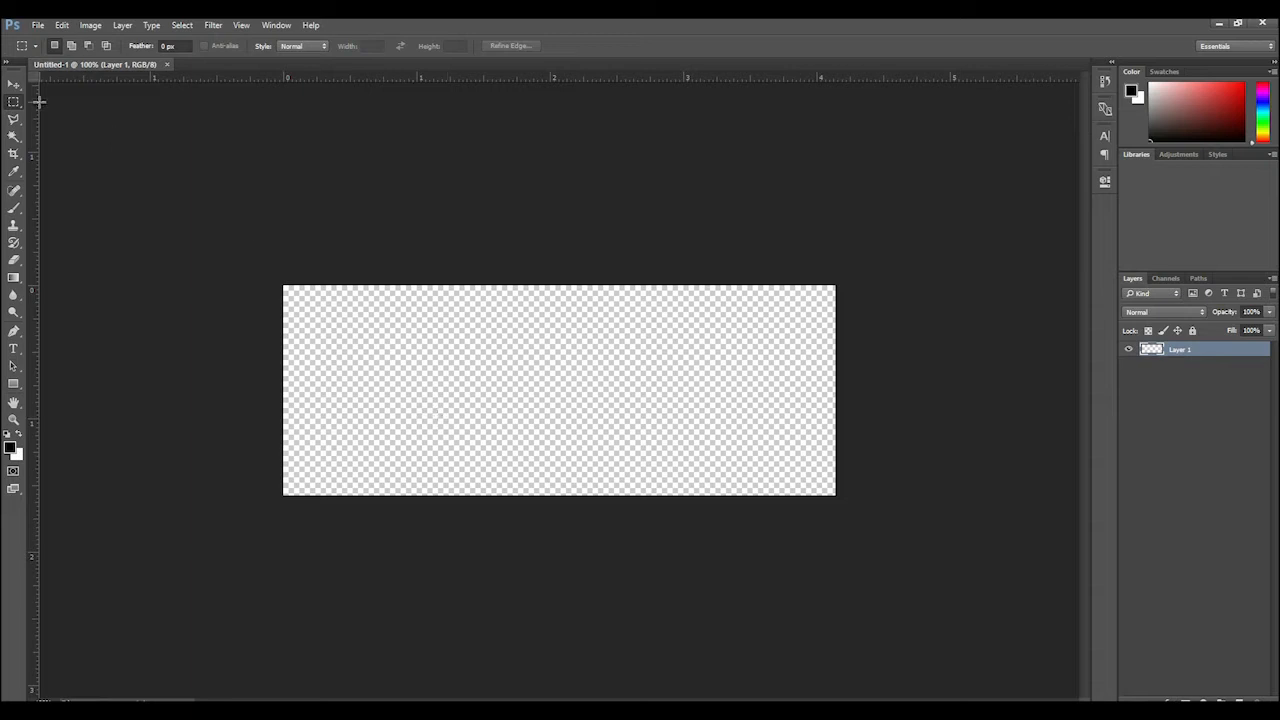
Close the transparent document and start another new one
click(14, 84)
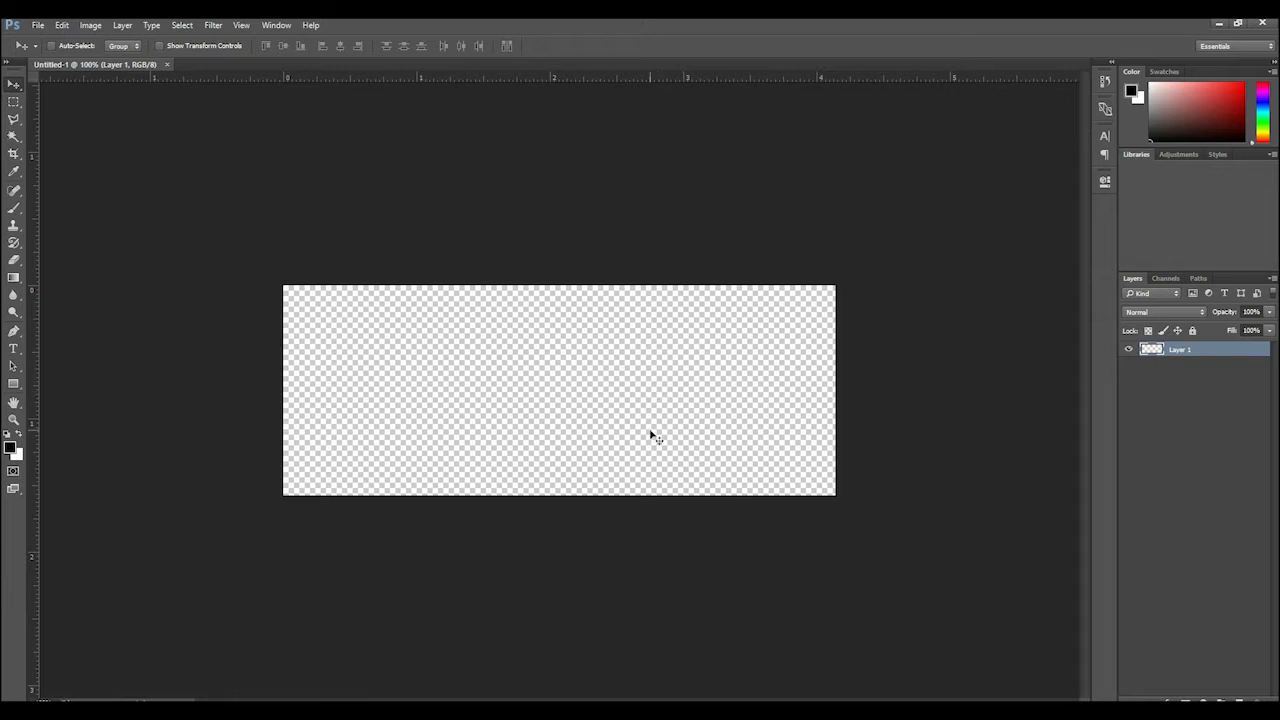
click(171, 65)
click(40, 24)
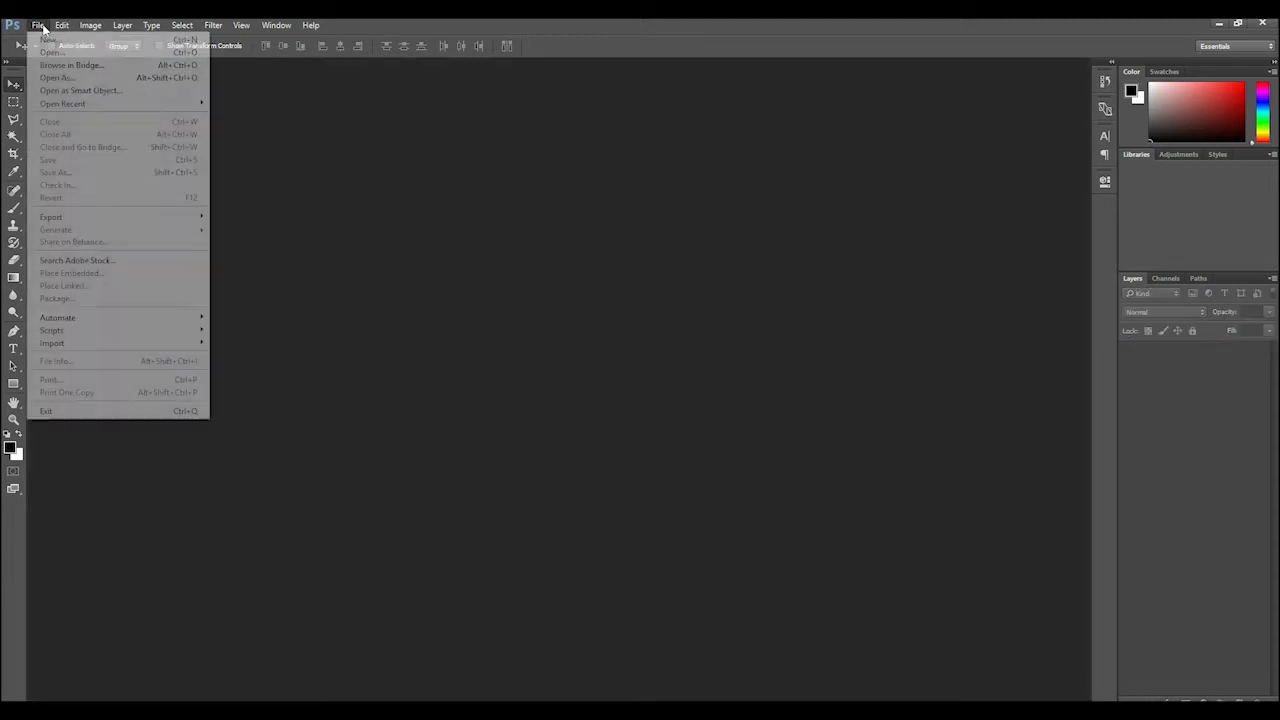
click(45, 40)
Choose RGB Color as color mode and Background Color as background contents, and create the document
click(524, 345)
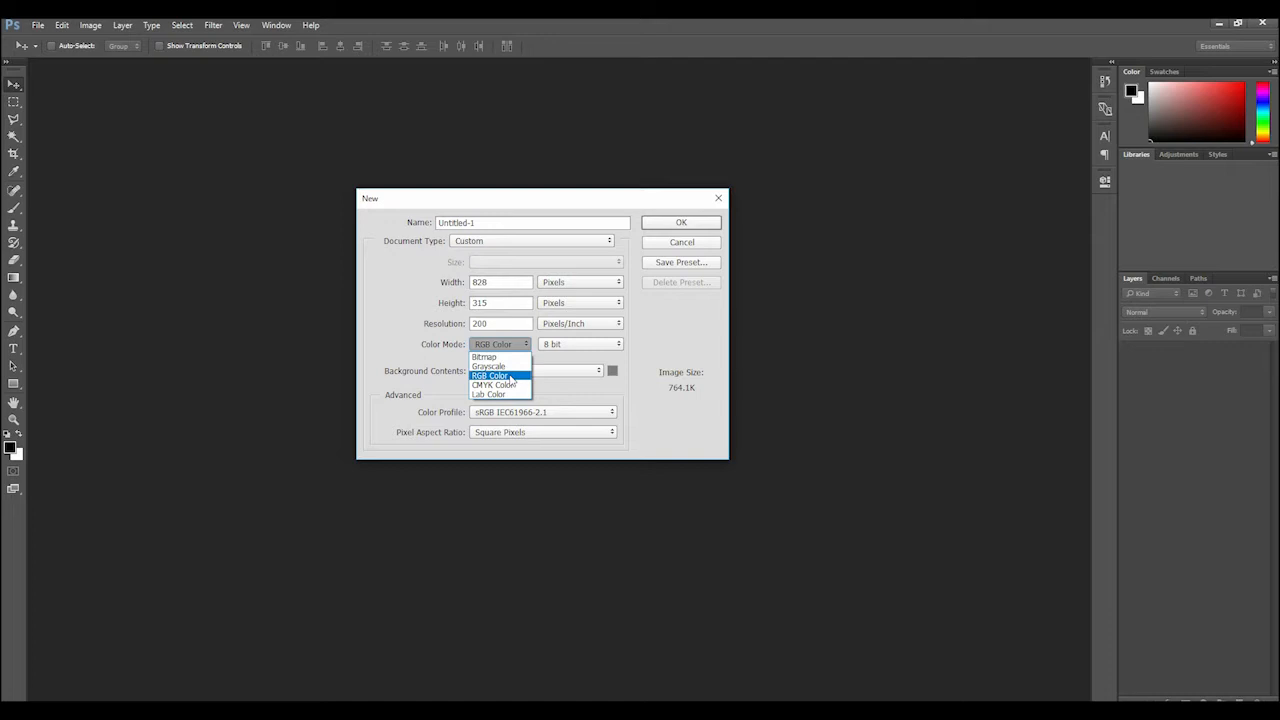
click(511, 376)
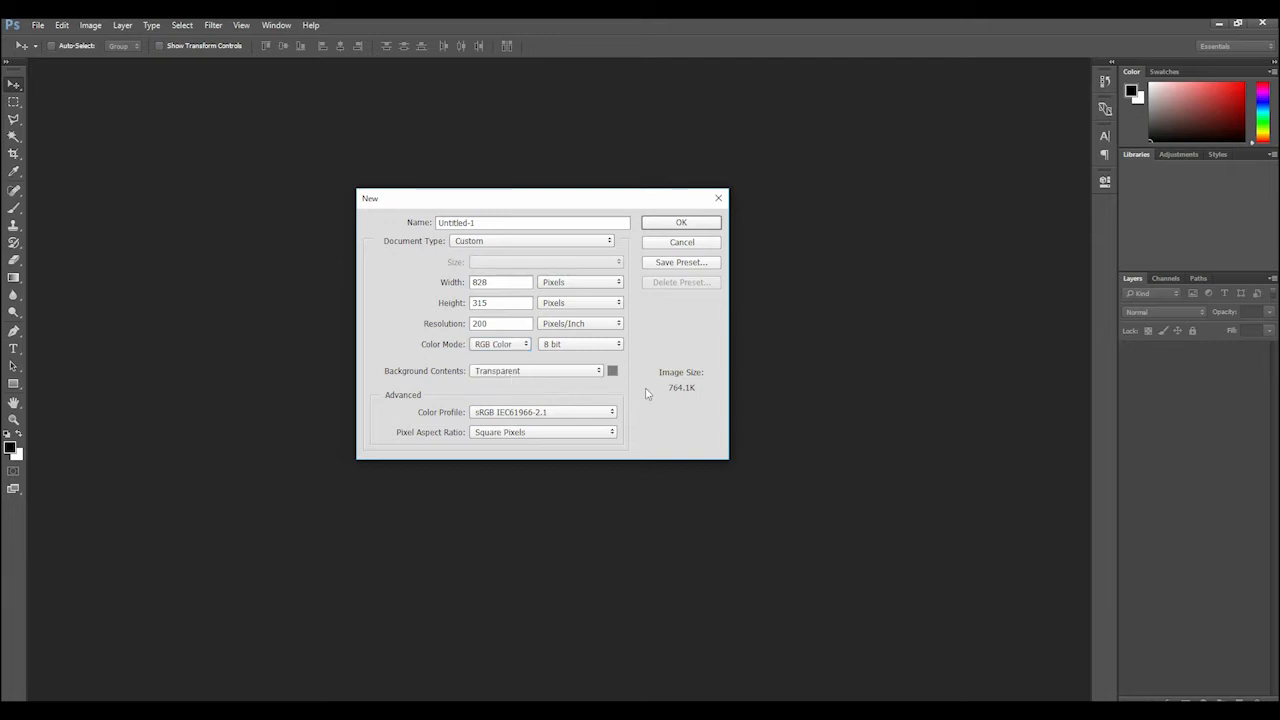
click(505, 346)
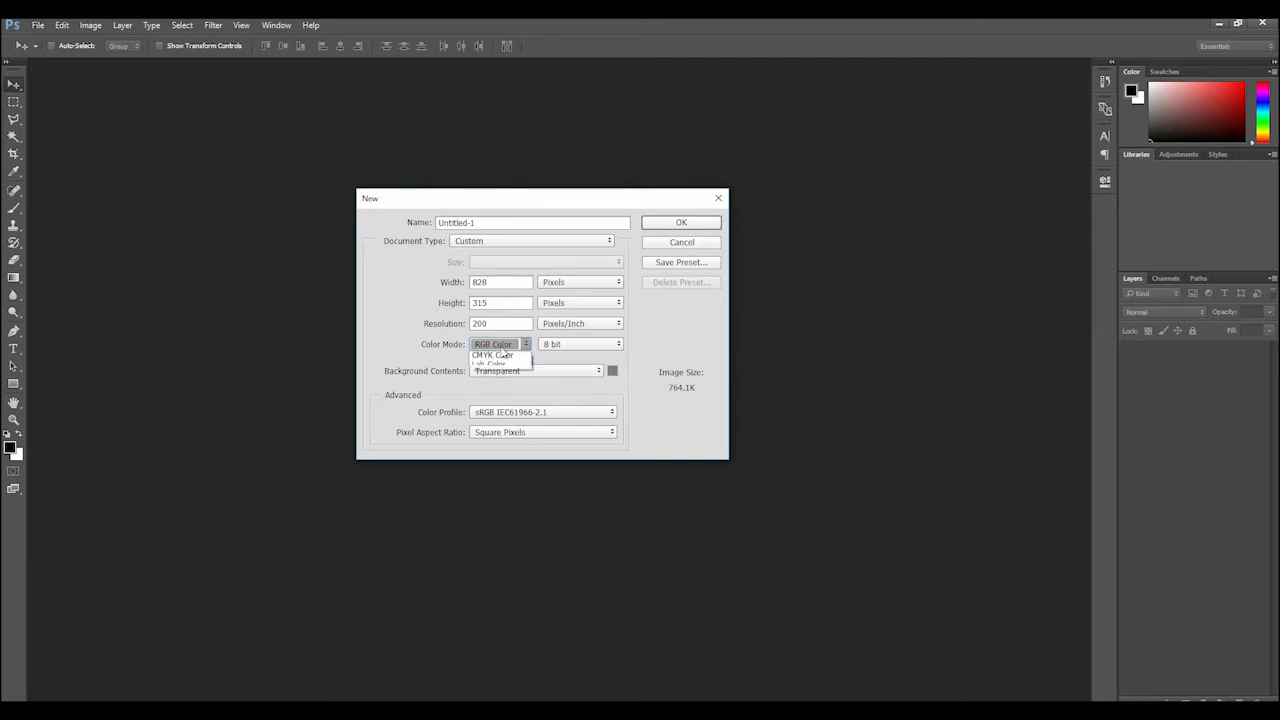
click(520, 377)
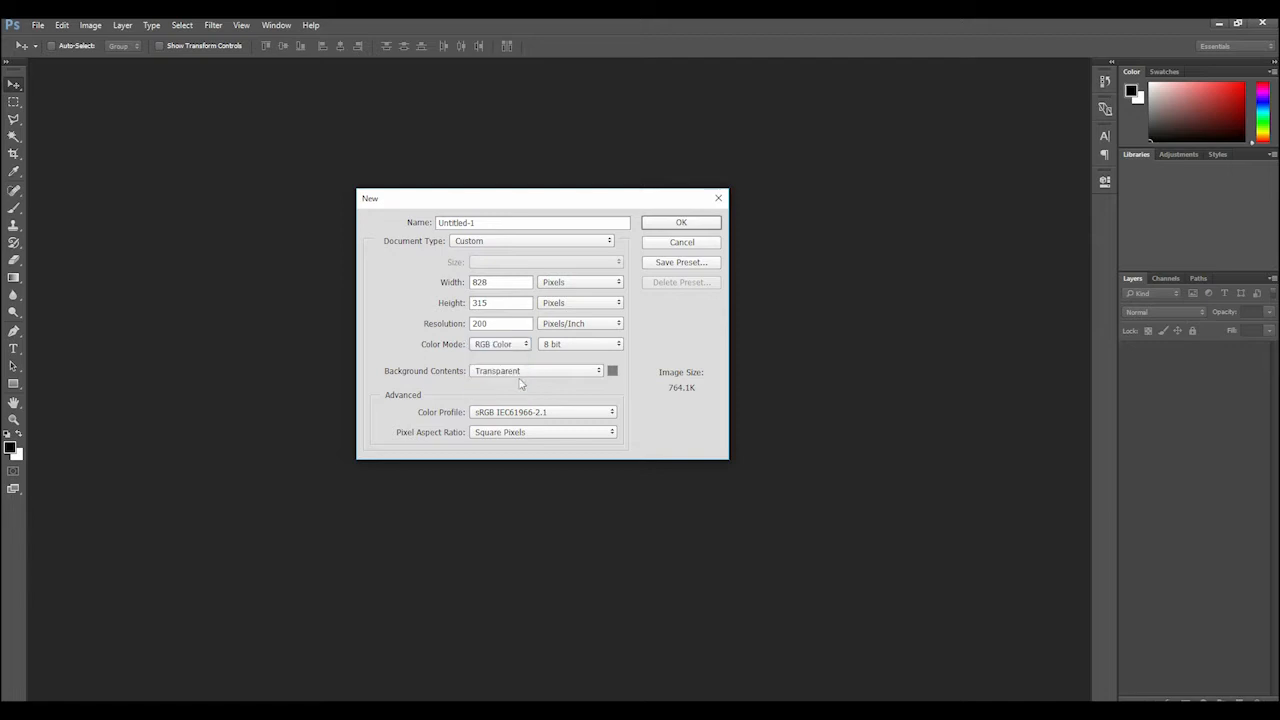
click(562, 372)
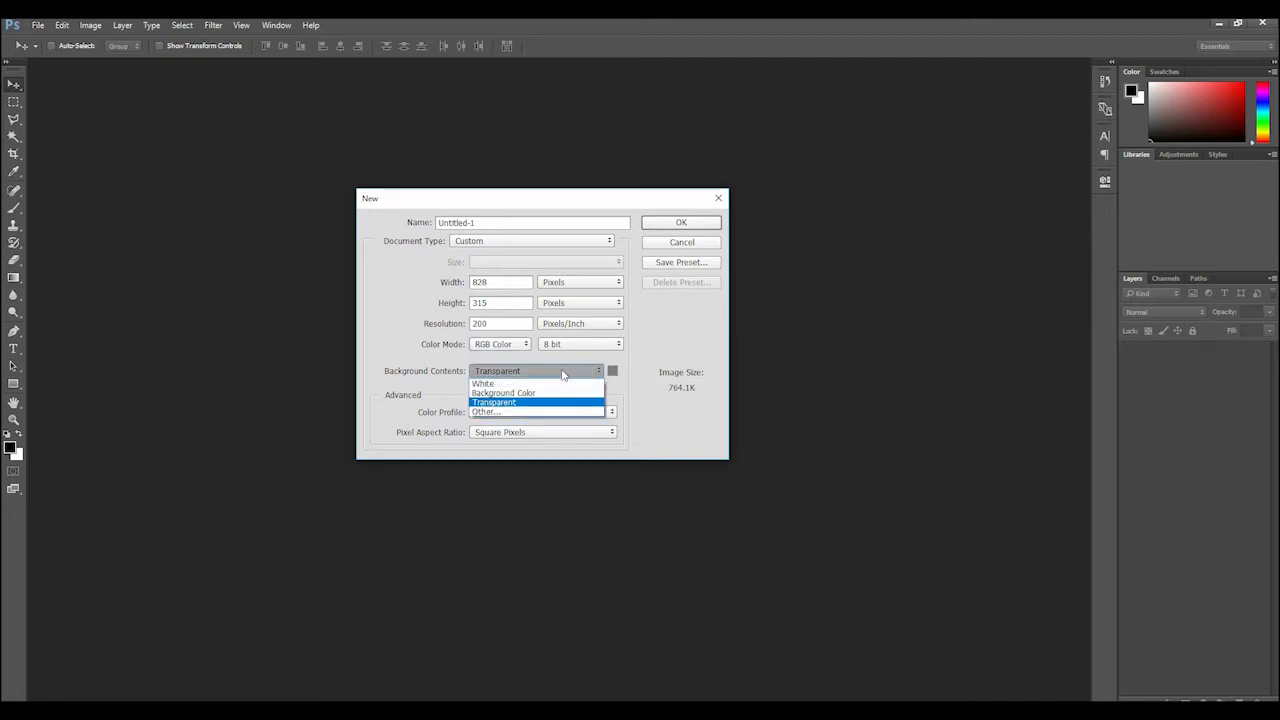
click(515, 394)
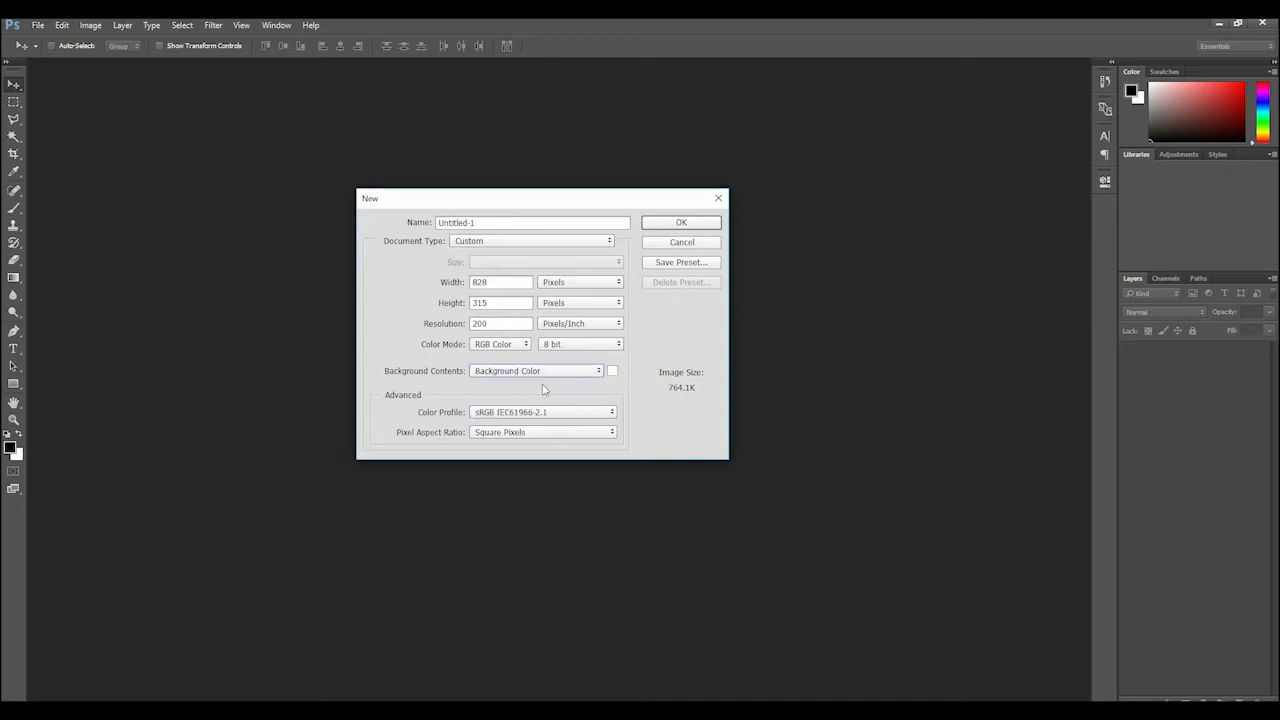
click(695, 222)
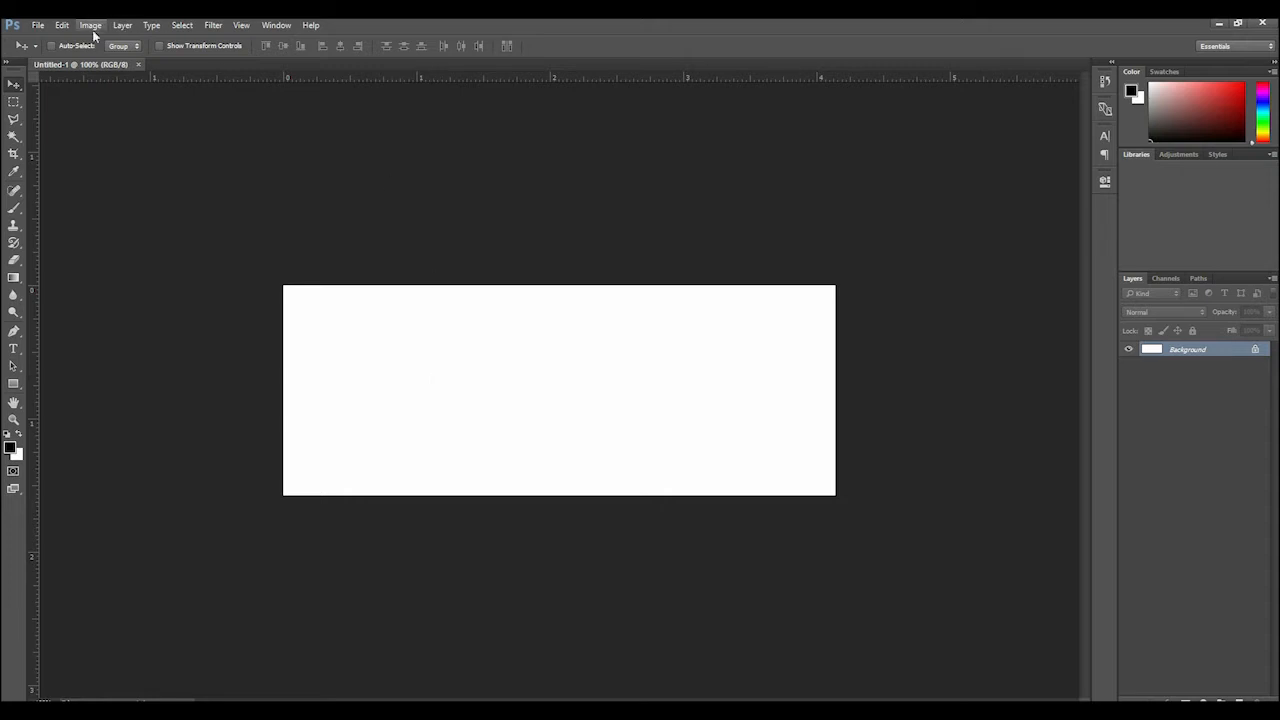
click(39, 25)
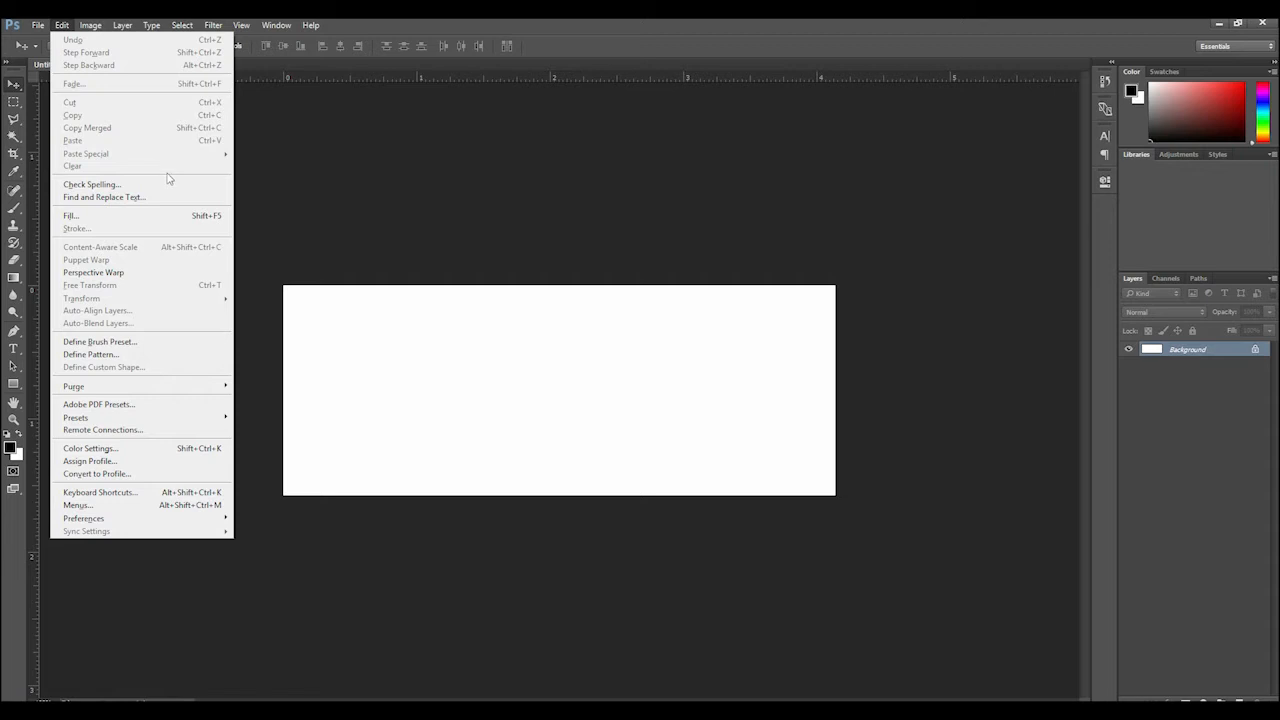
mouse_move(91, 27)
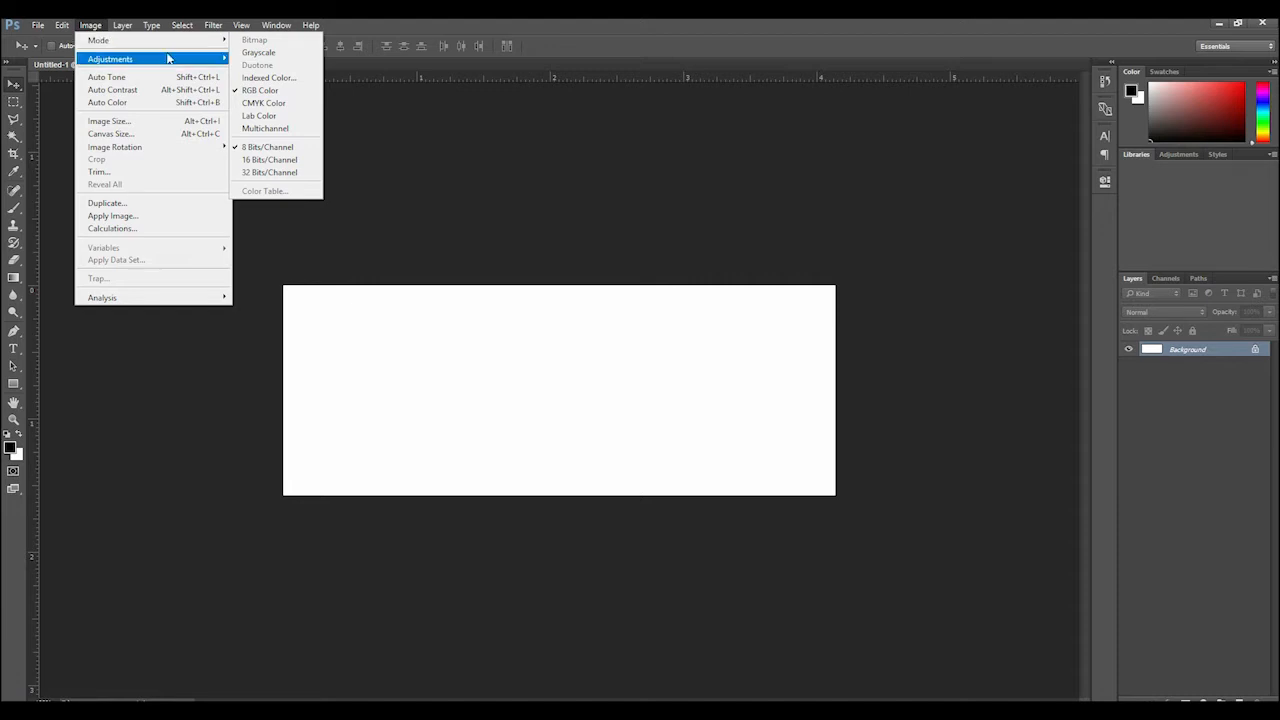
mouse_move(175, 64)
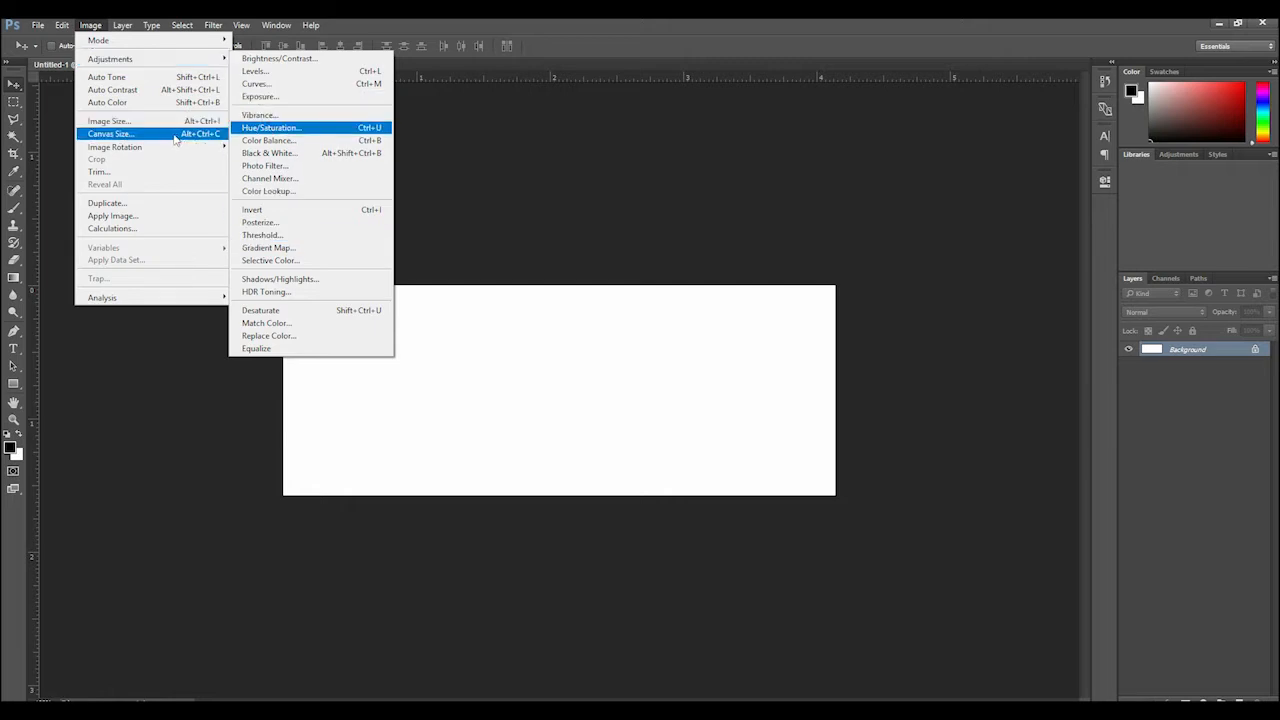
mouse_move(179, 149)
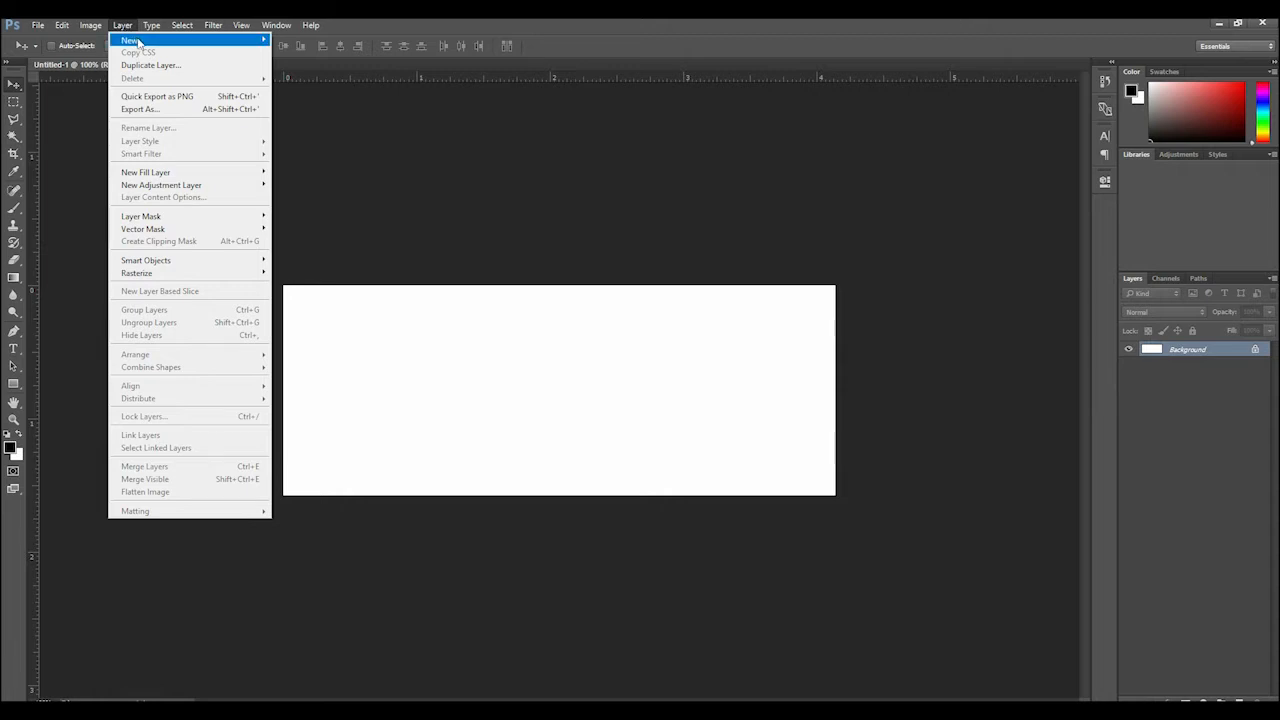
mouse_move(140, 42)
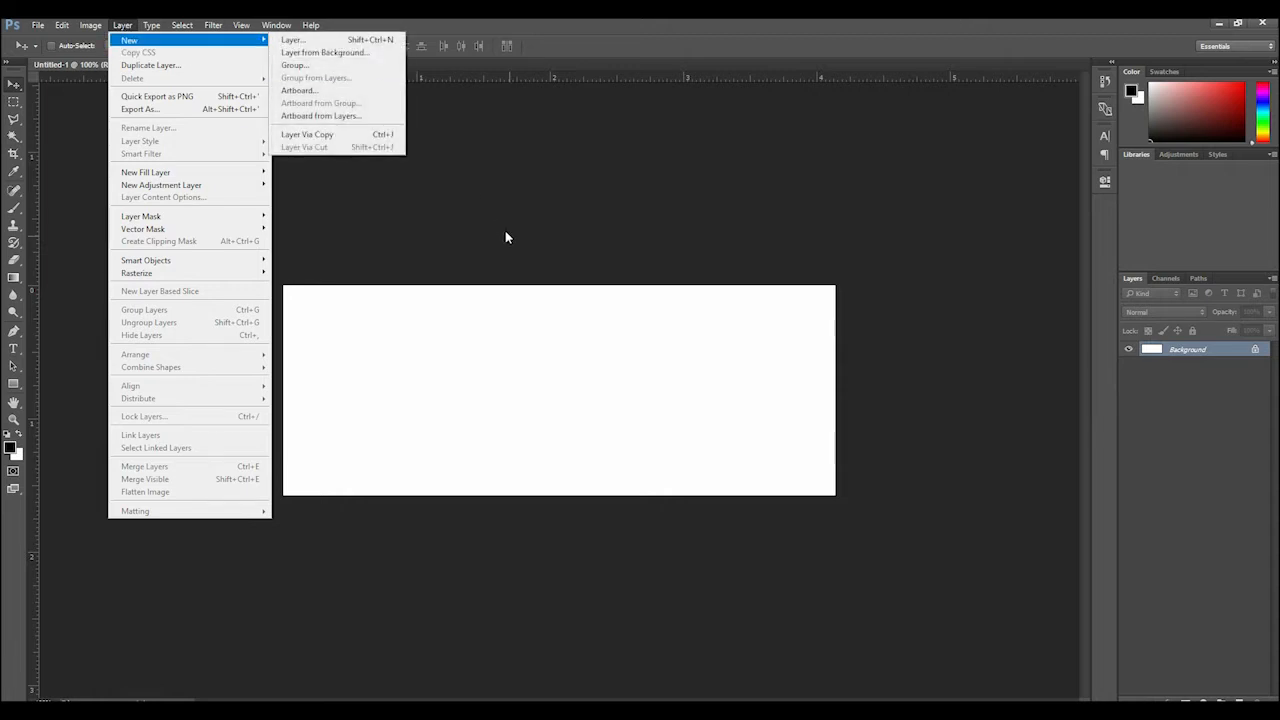
click(505, 235)
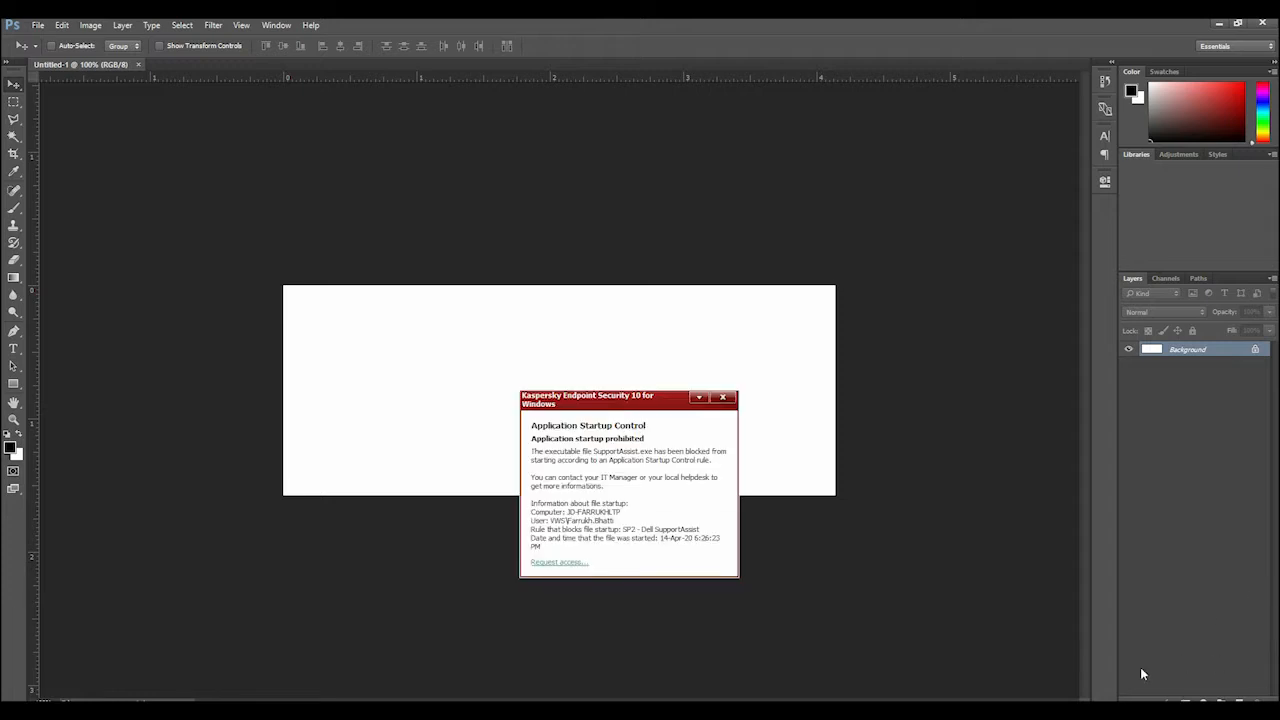
Dismiss the security notification and close the blank white document
click(723, 398)
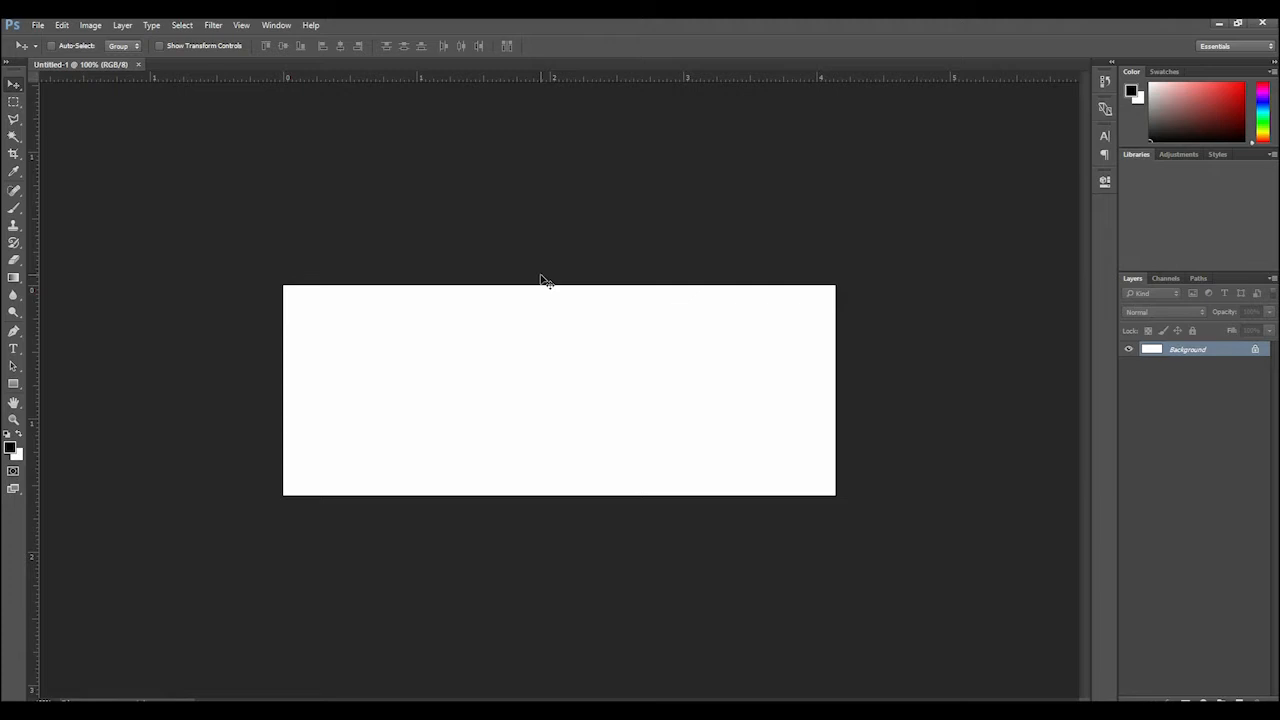
click(139, 64)
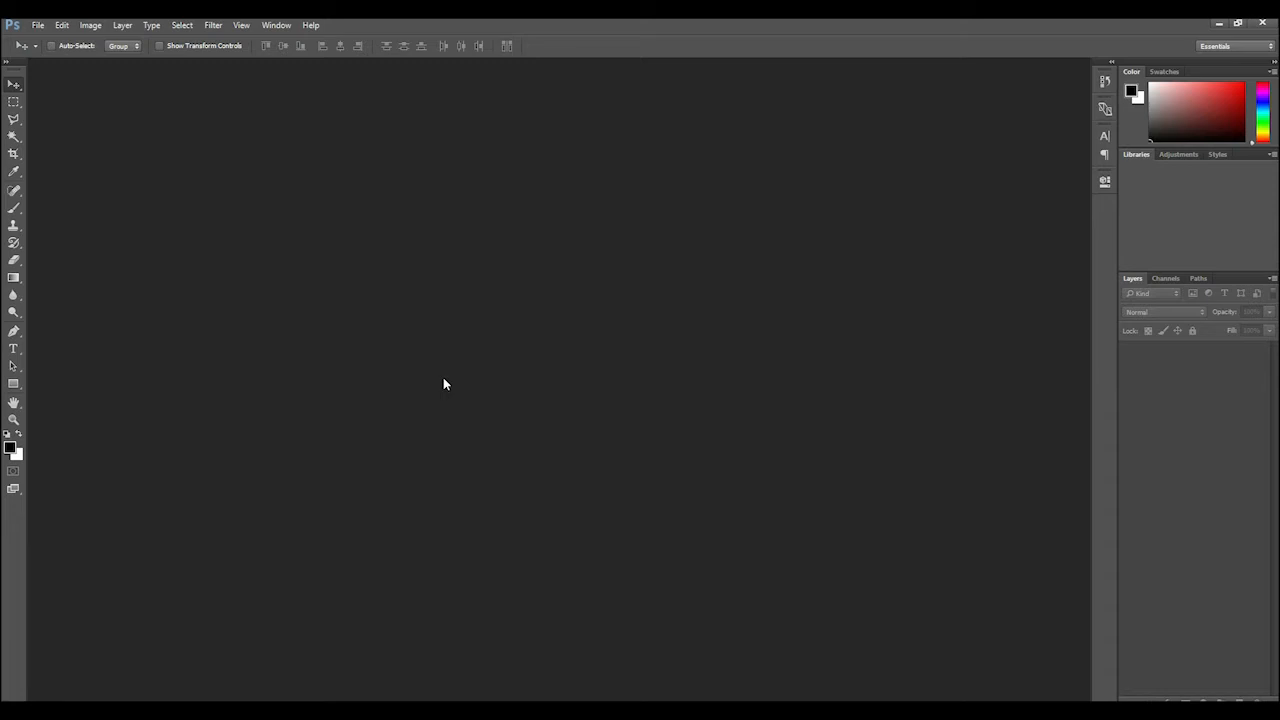
click(460, 710)
Start a new document and name it "test_project A4 Size"
click(38, 25)
click(48, 42)
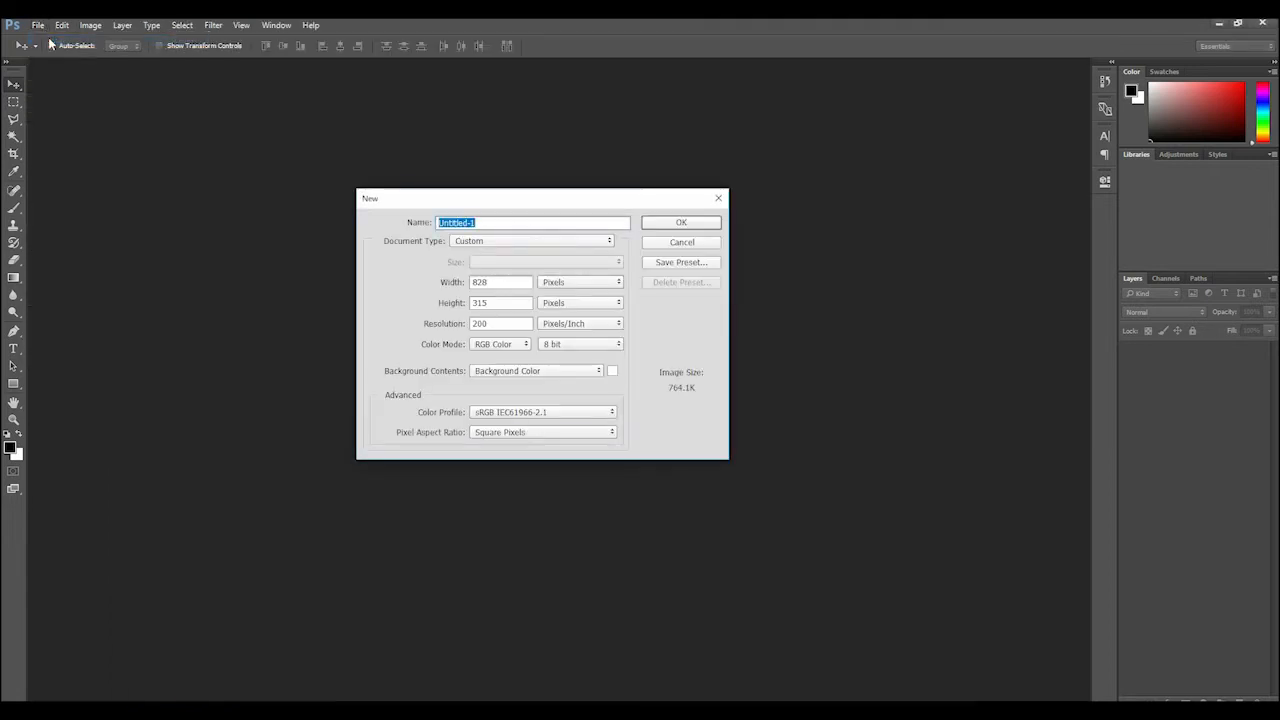
text(test_project Ar Size)
key(Left)
key(Left)
key(BackSpace)
text(4)
Set the document size to 29.7 centimeters wide and 21 centimeters high
click(584, 284)
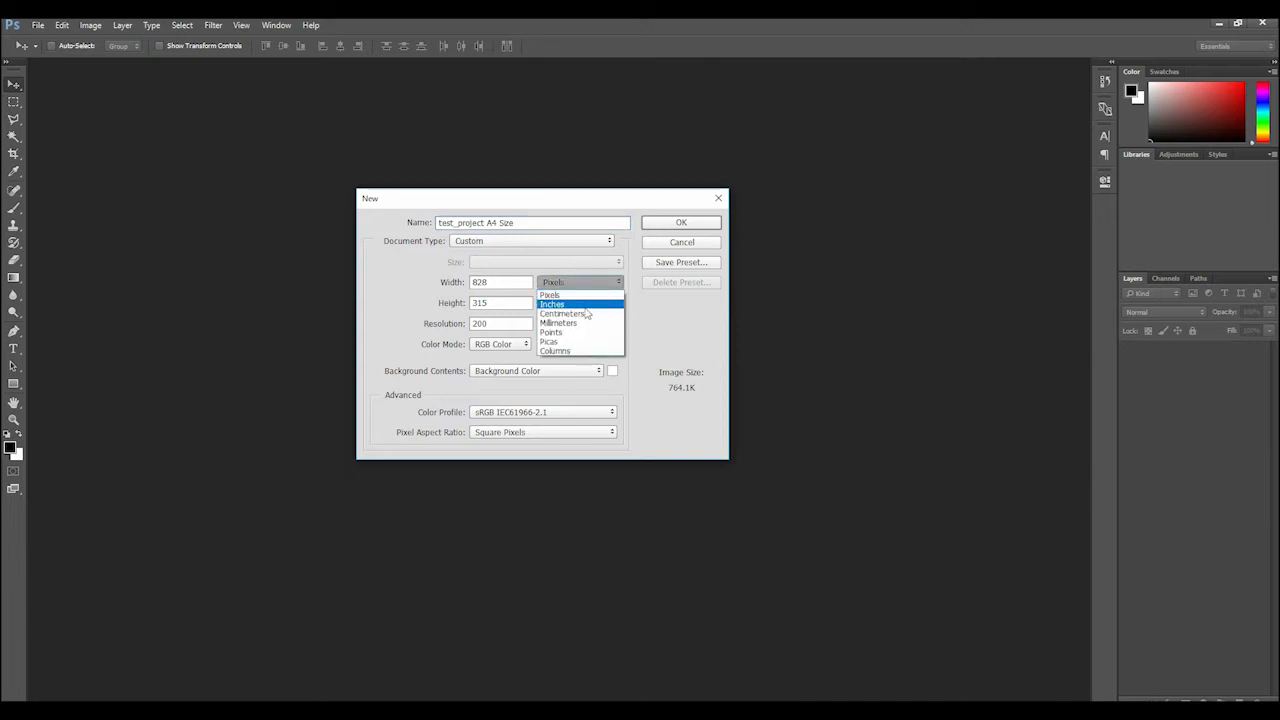
click(586, 313)
double_click(513, 281)
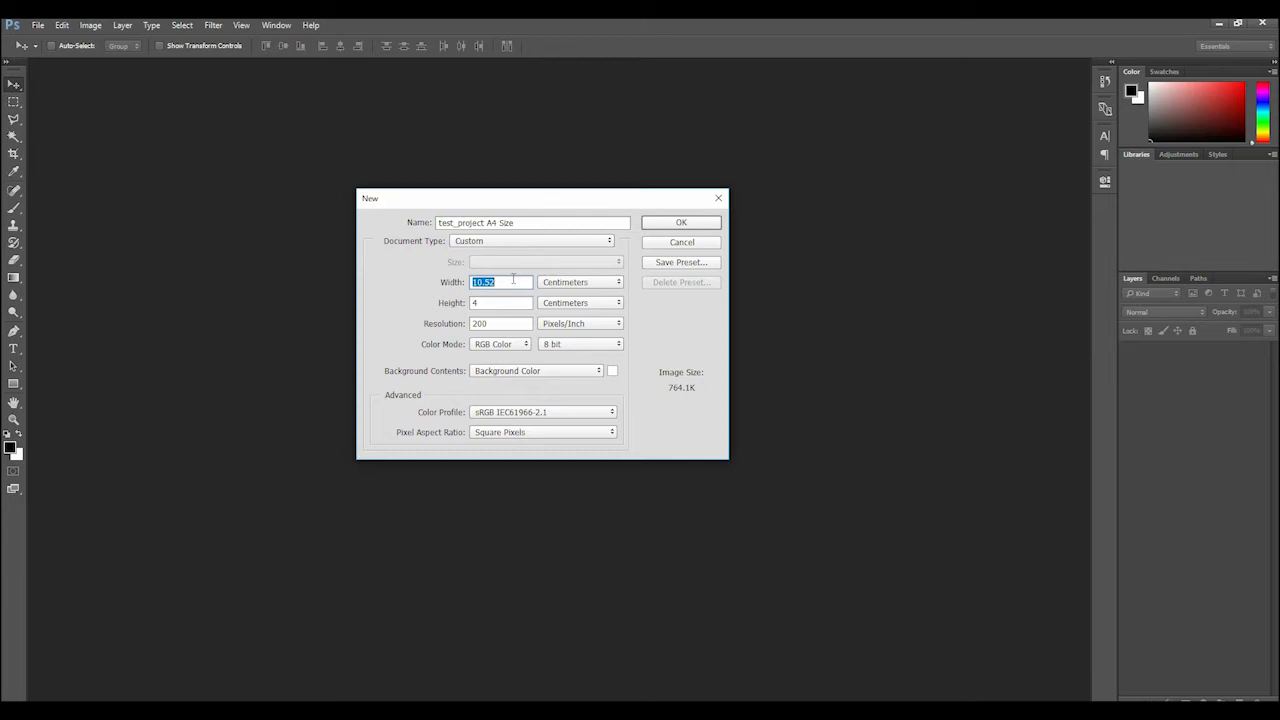
text(29.7)
key(Tab)
text(21)
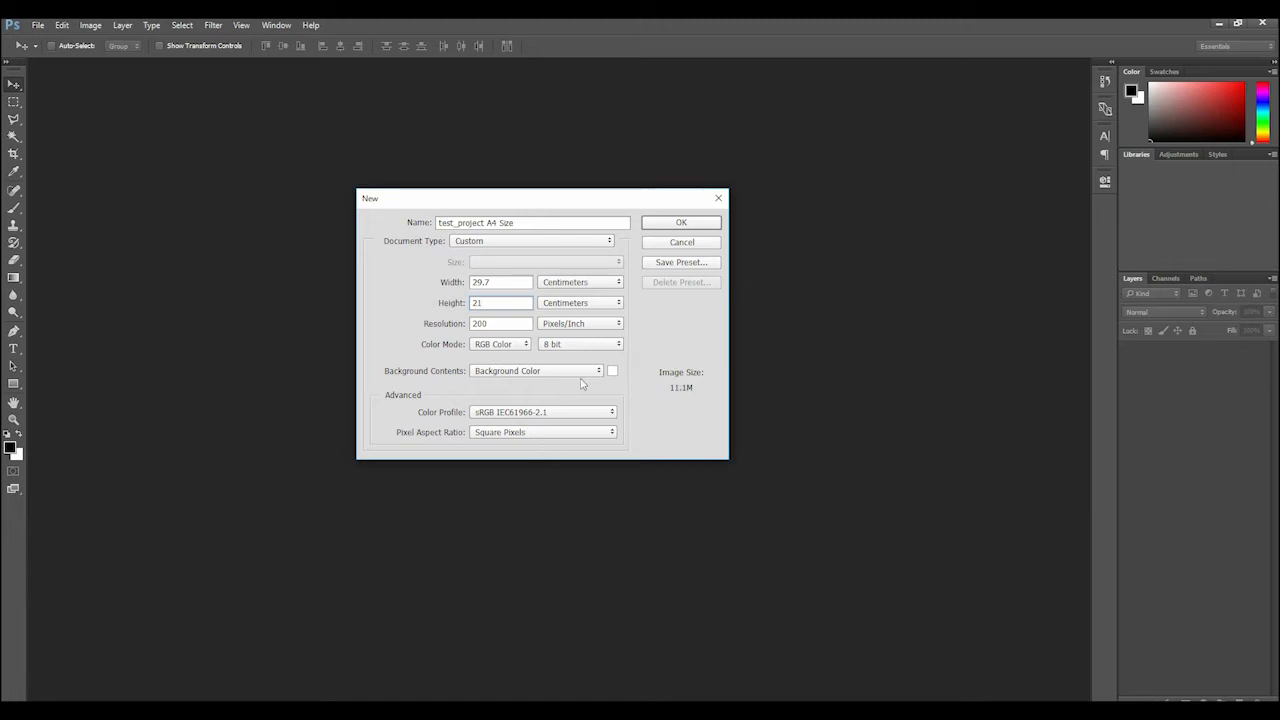
Set the background contents to Transparent and create the document
click(520, 375)
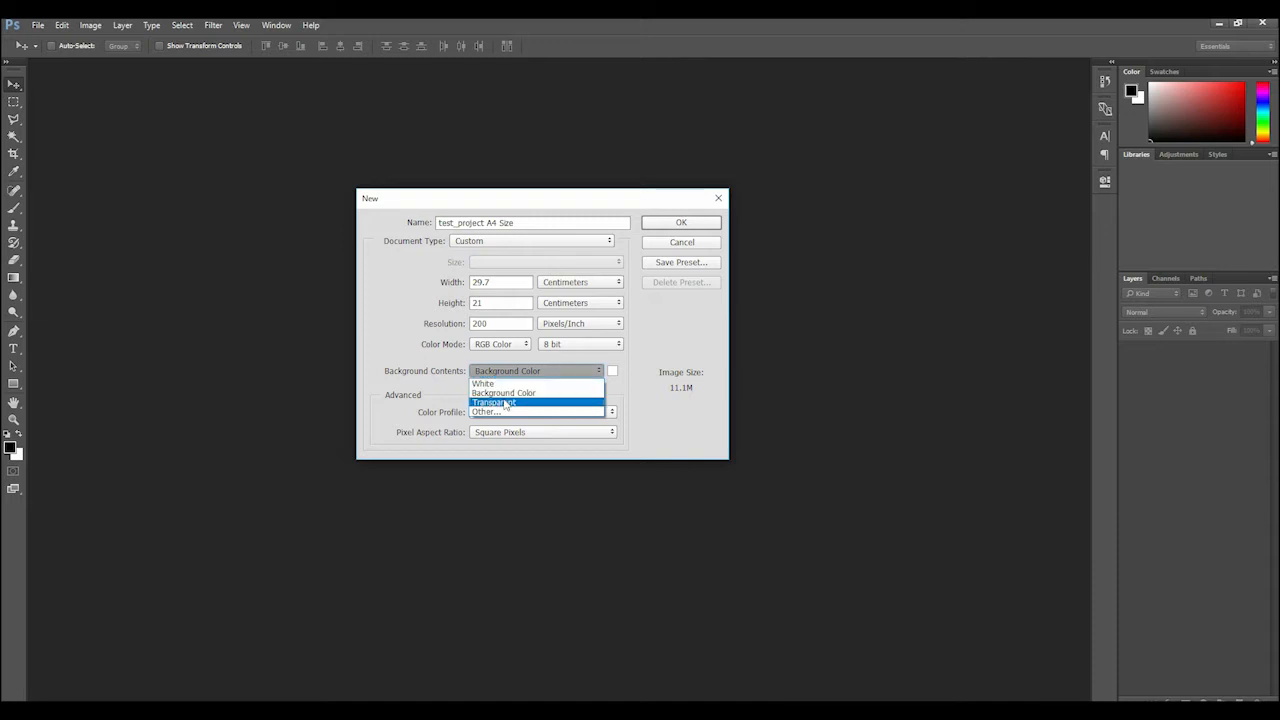
click(505, 403)
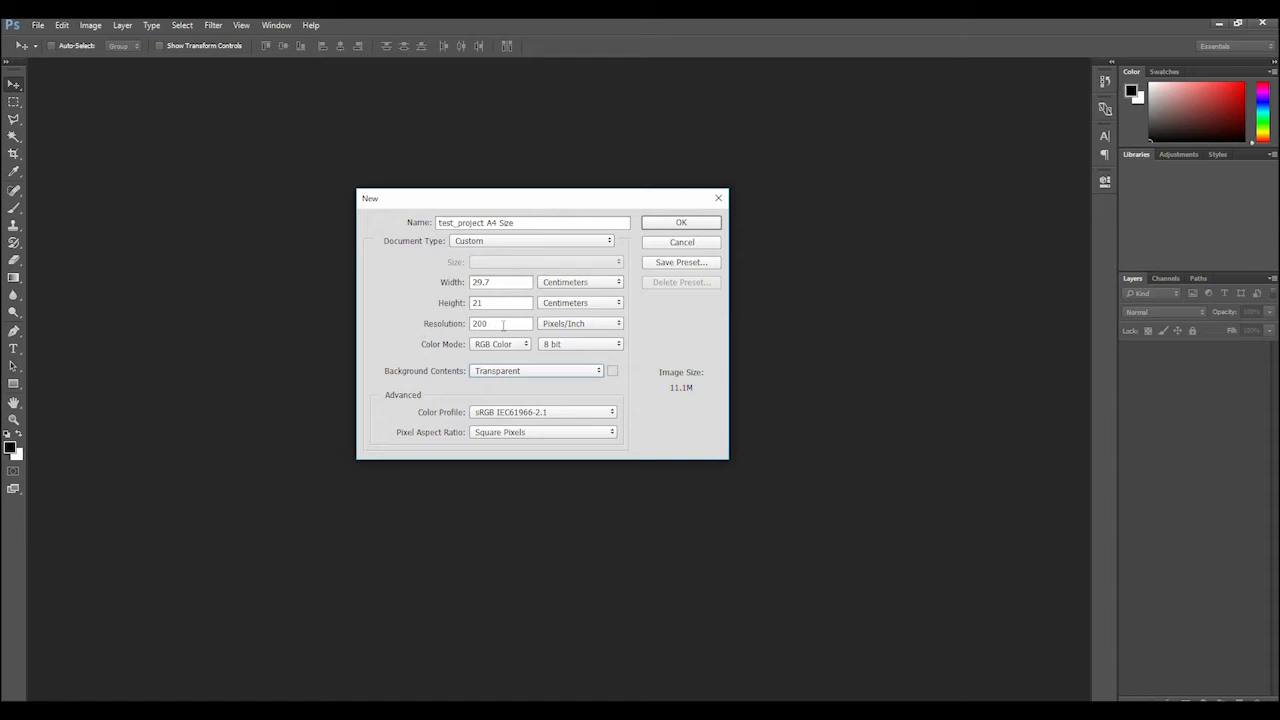
click(681, 222)
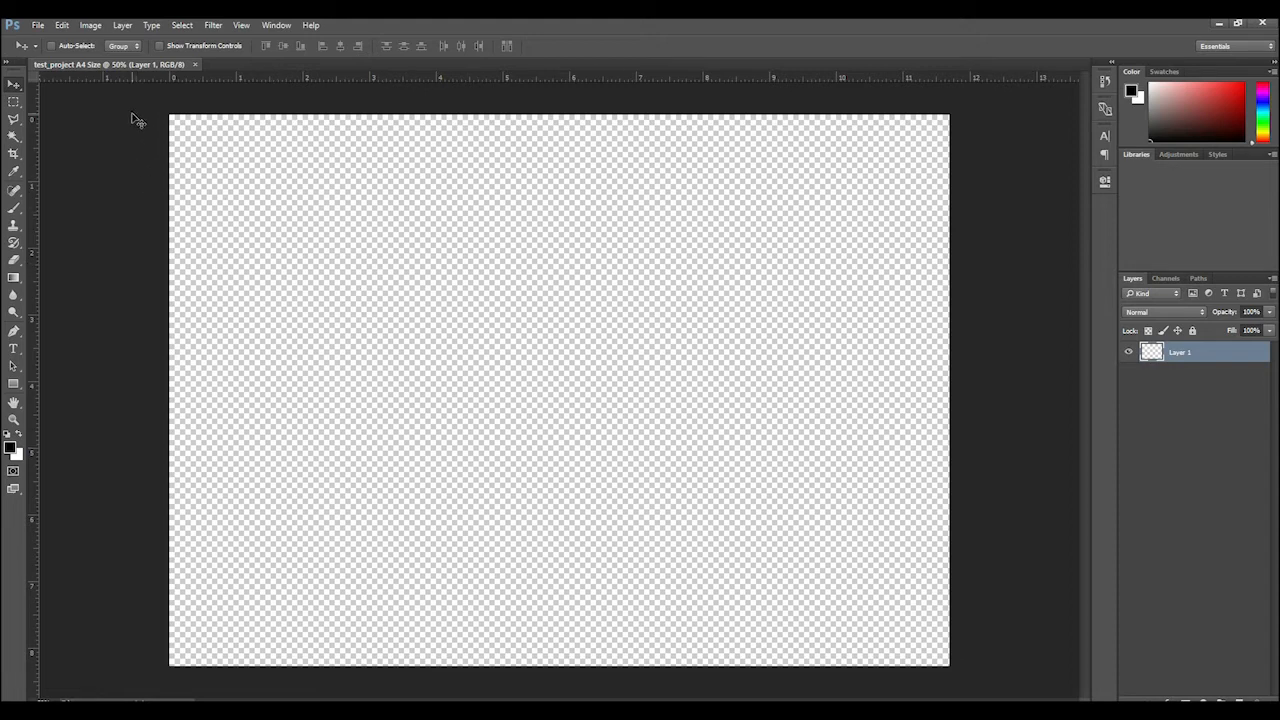
Examine the available filter categories, including 3D, Blur, Stylize and Video, without applying a filter
click(208, 27)
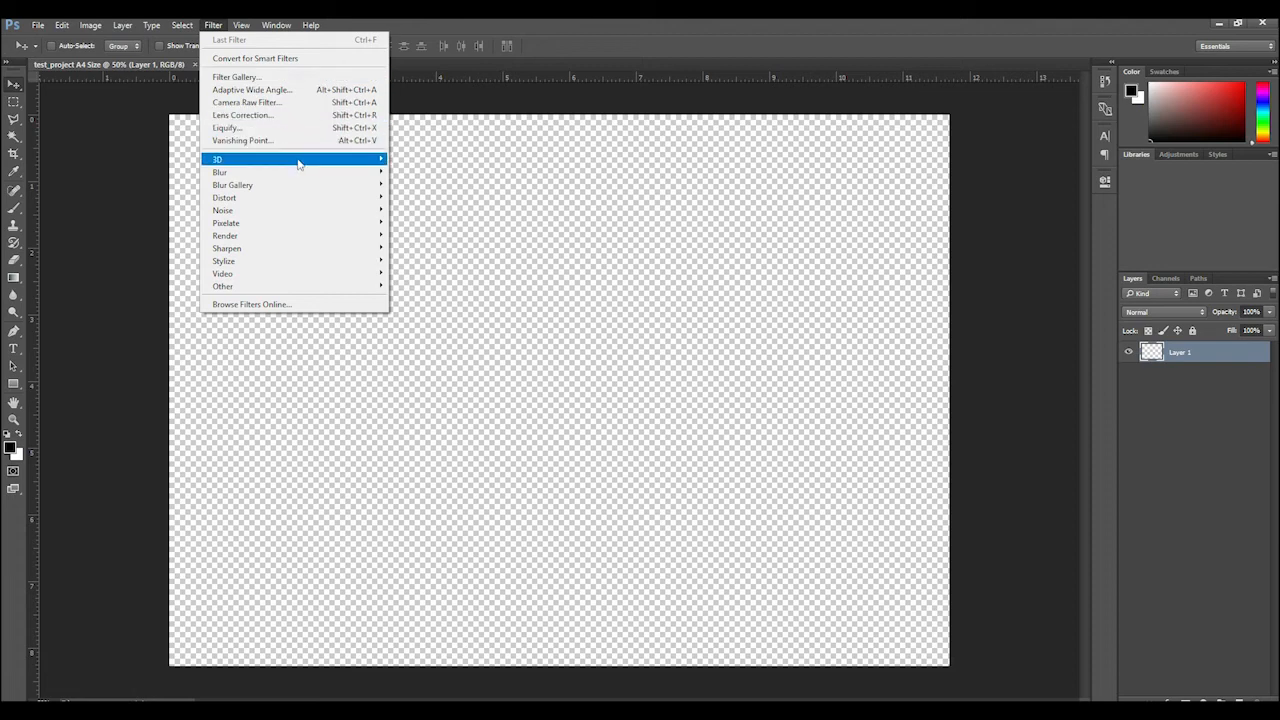
mouse_move(298, 164)
mouse_move(361, 219)
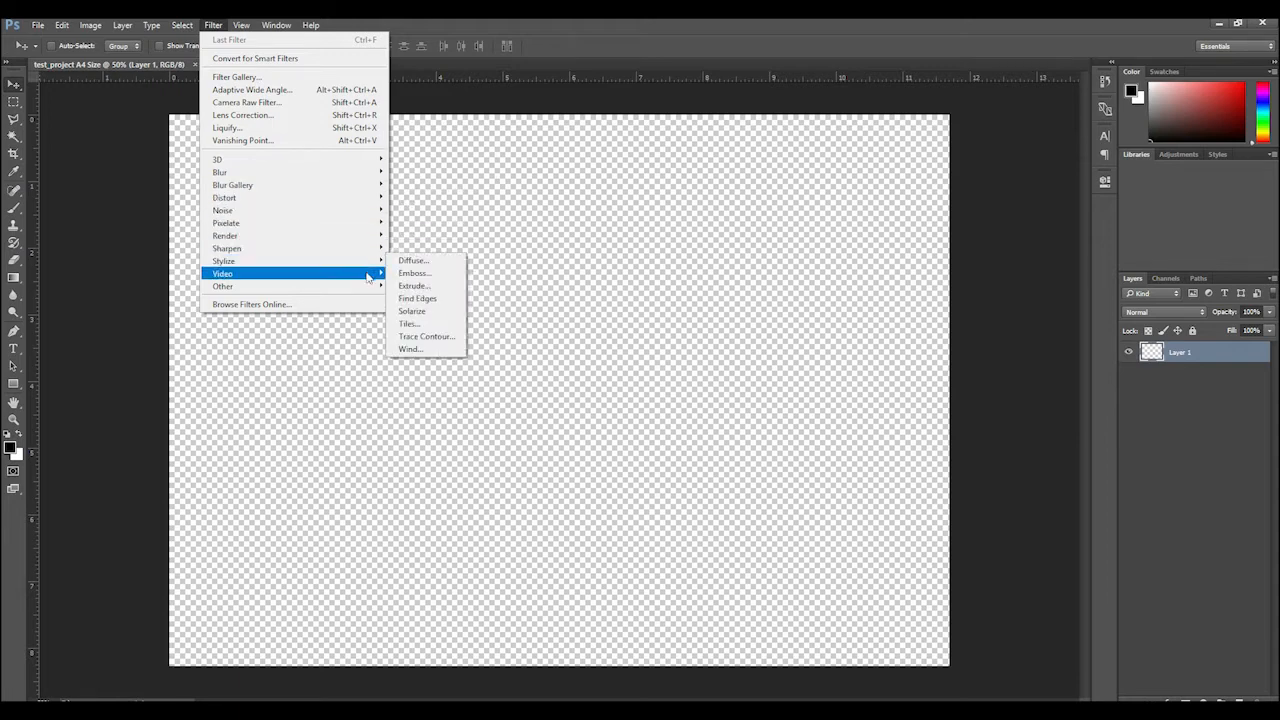
mouse_move(377, 168)
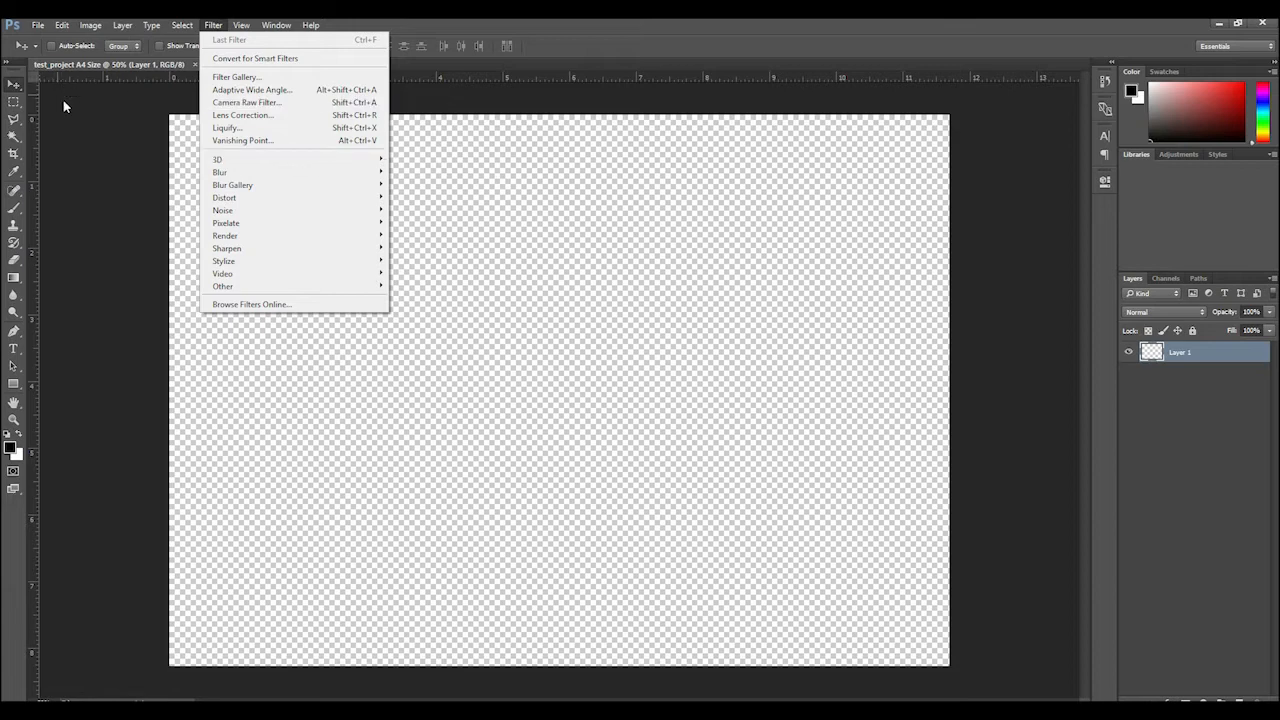
click(97, 124)
Review the variants in the marquee, lasso, magic wand, crop and eyedropper tool groups
click(10, 108)
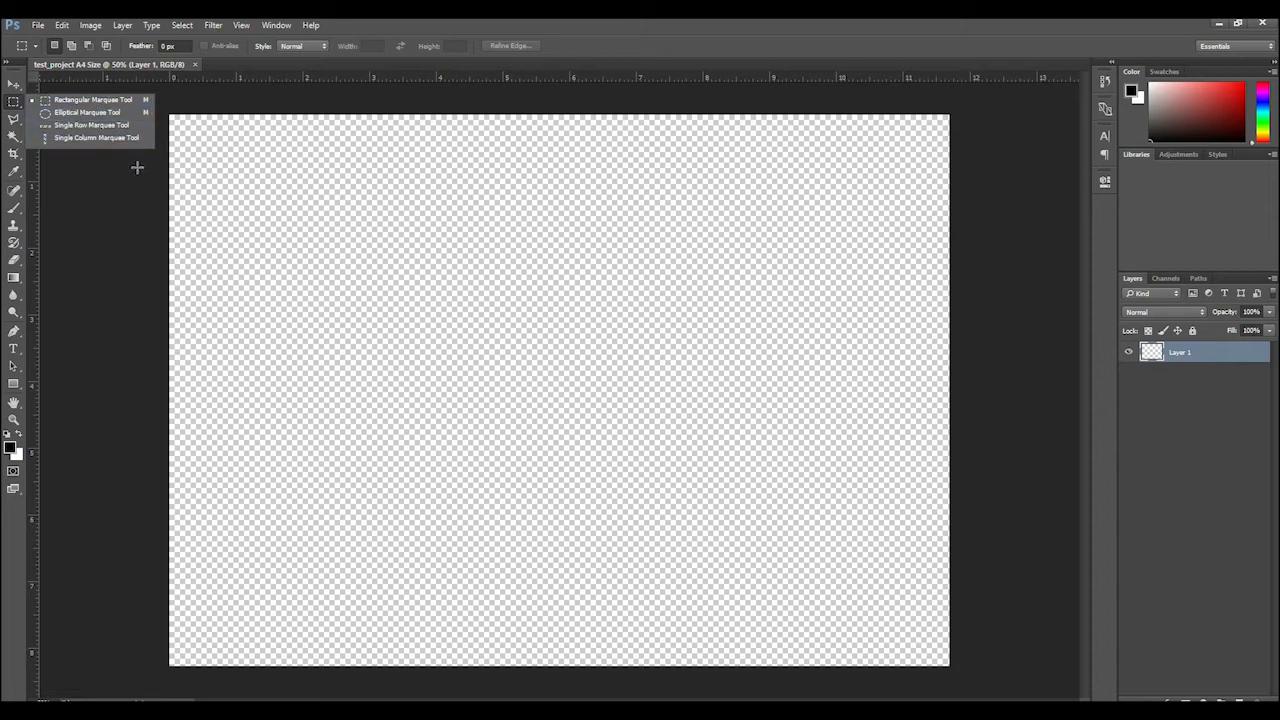
click(15, 121)
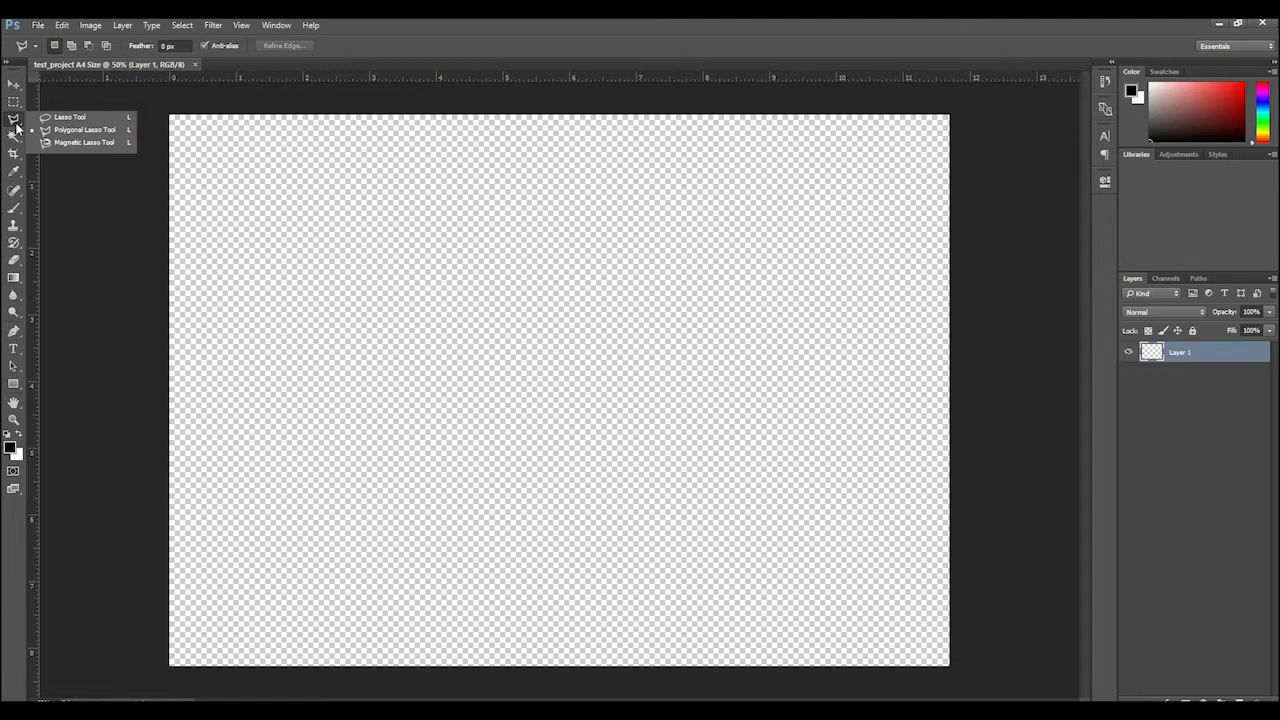
click(14, 137)
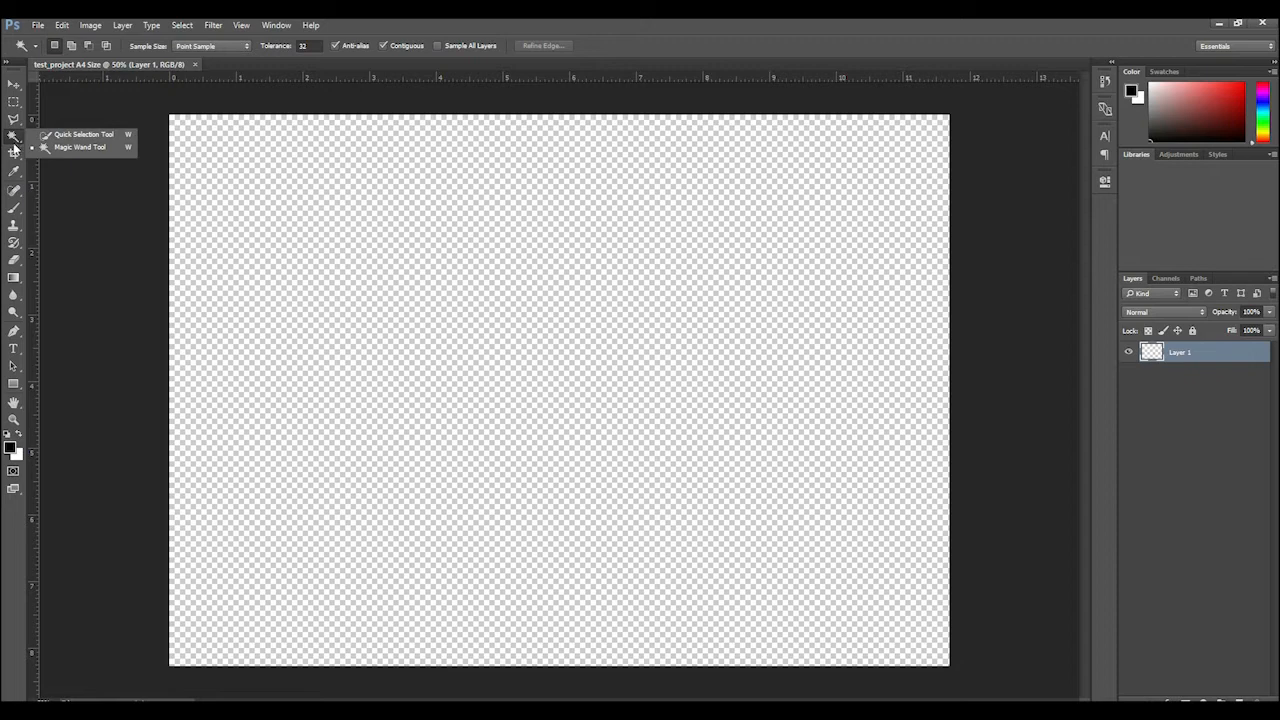
click(15, 156)
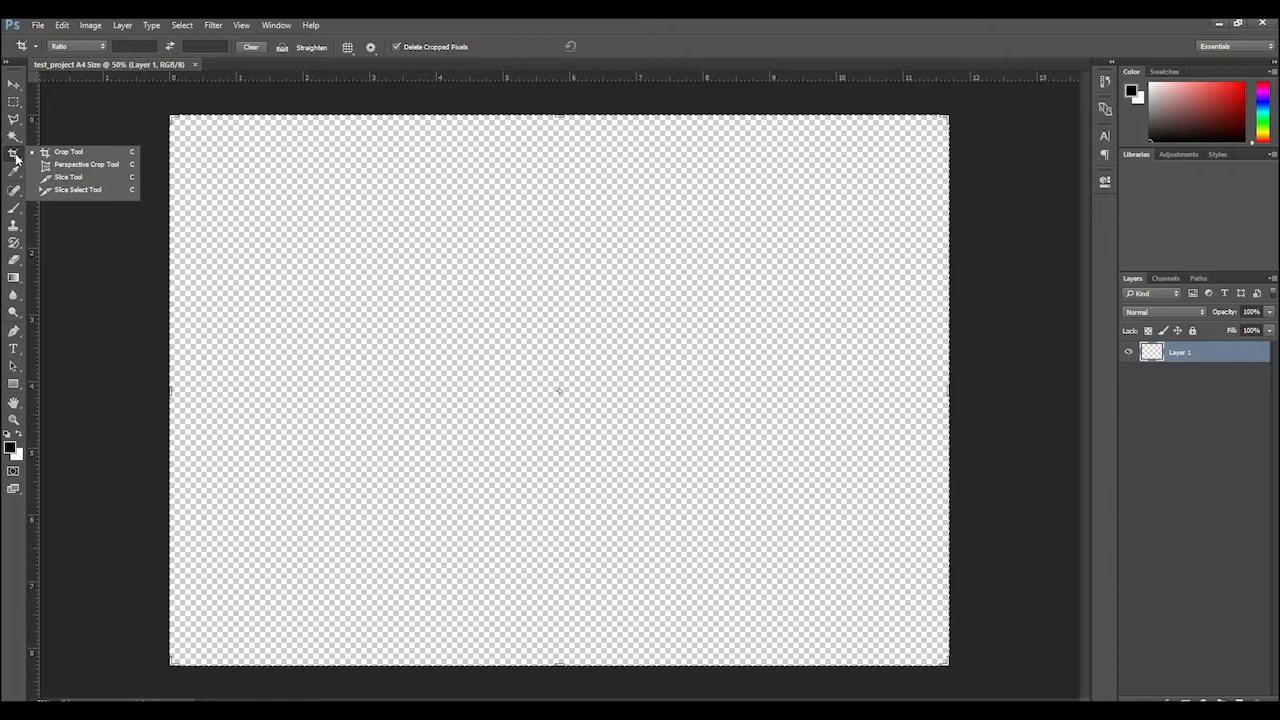
click(15, 174)
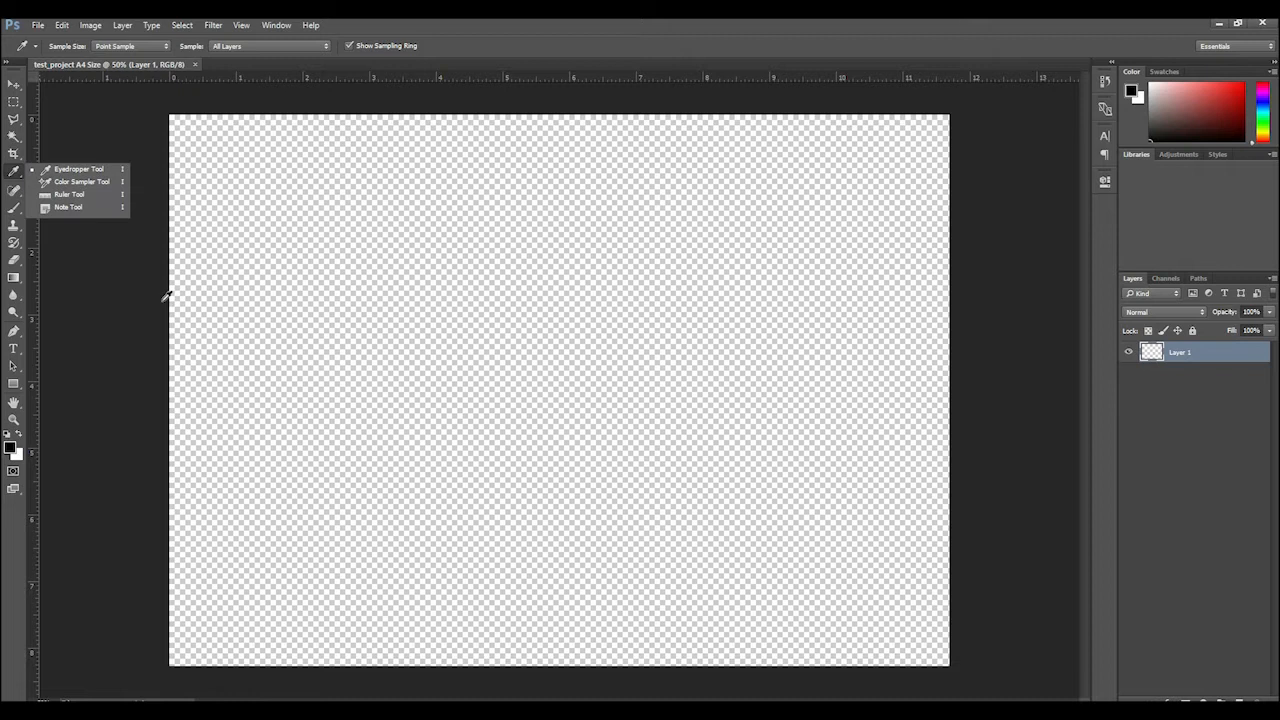
Review the retouching and painting tool groups: healing, brush, clone stamp, history brush, eraser, gradient and blur
click(19, 192)
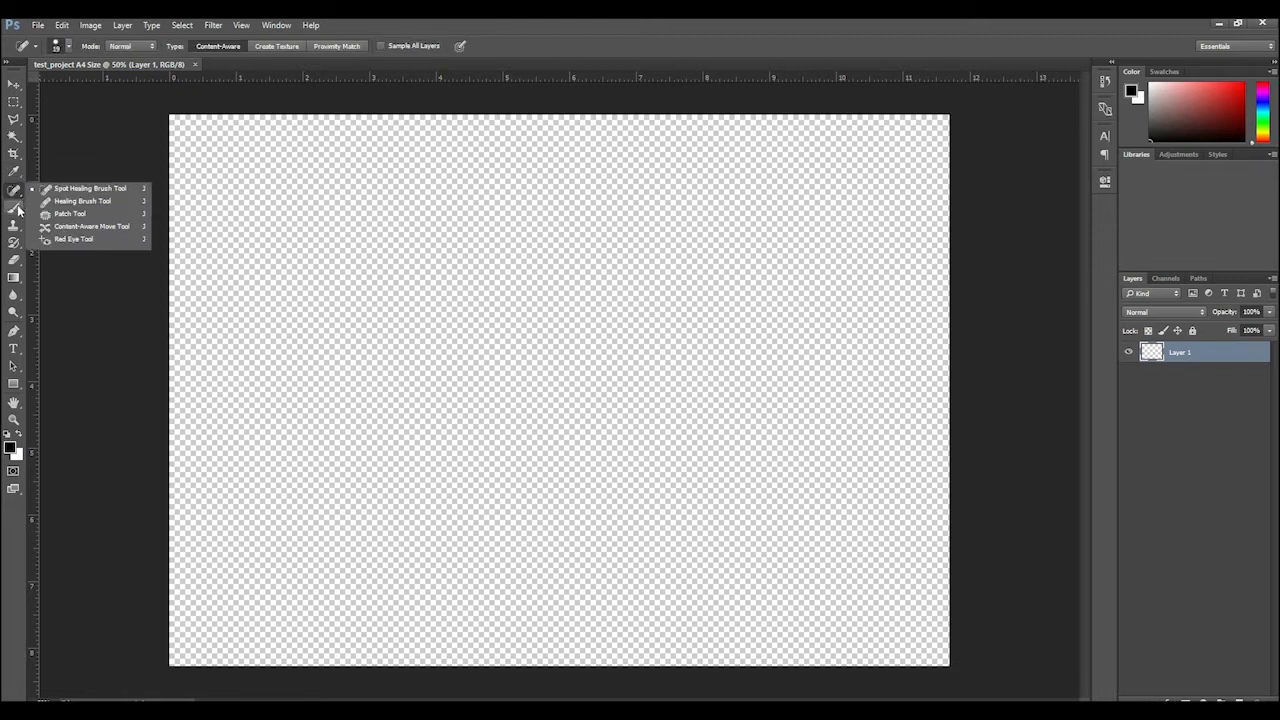
click(17, 208)
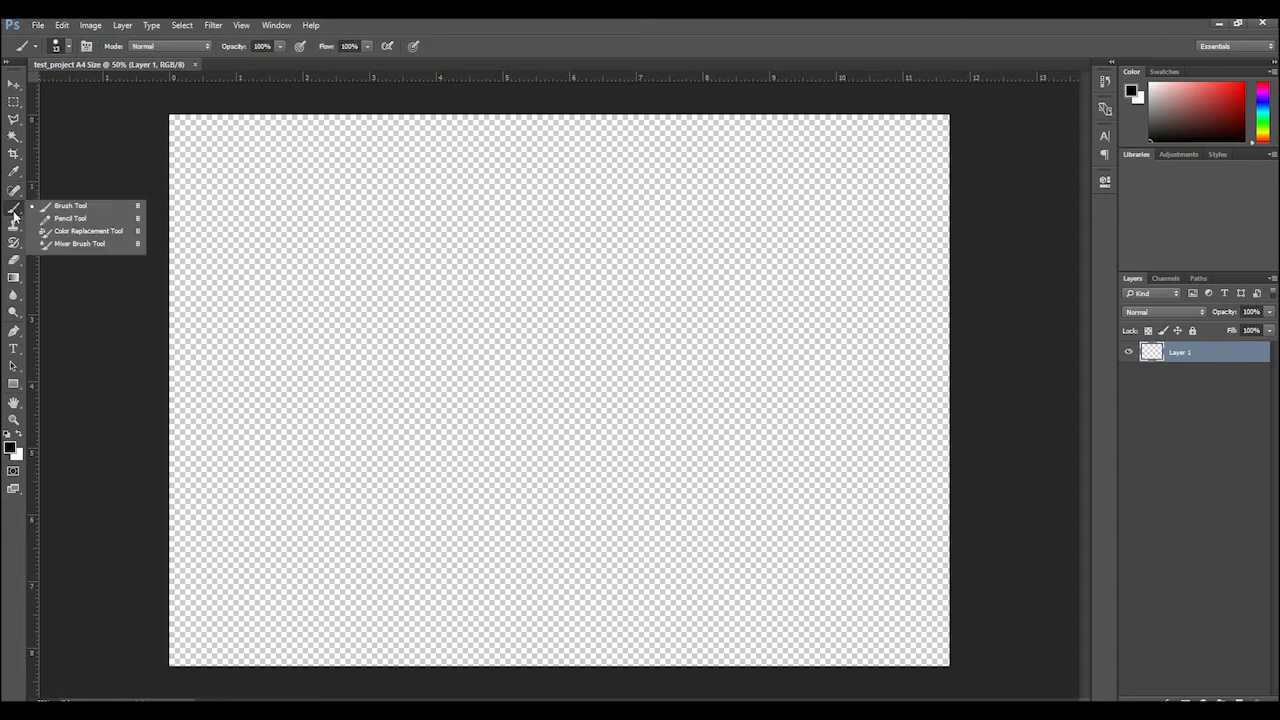
click(13, 226)
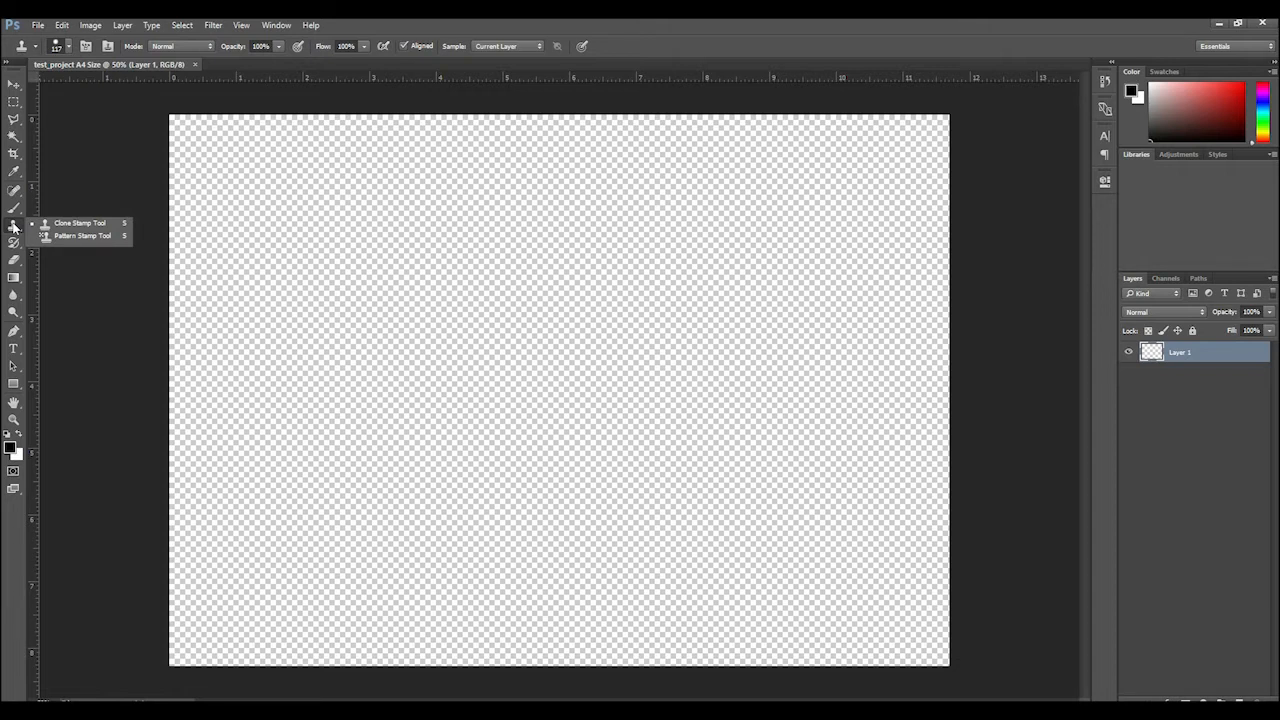
click(13, 244)
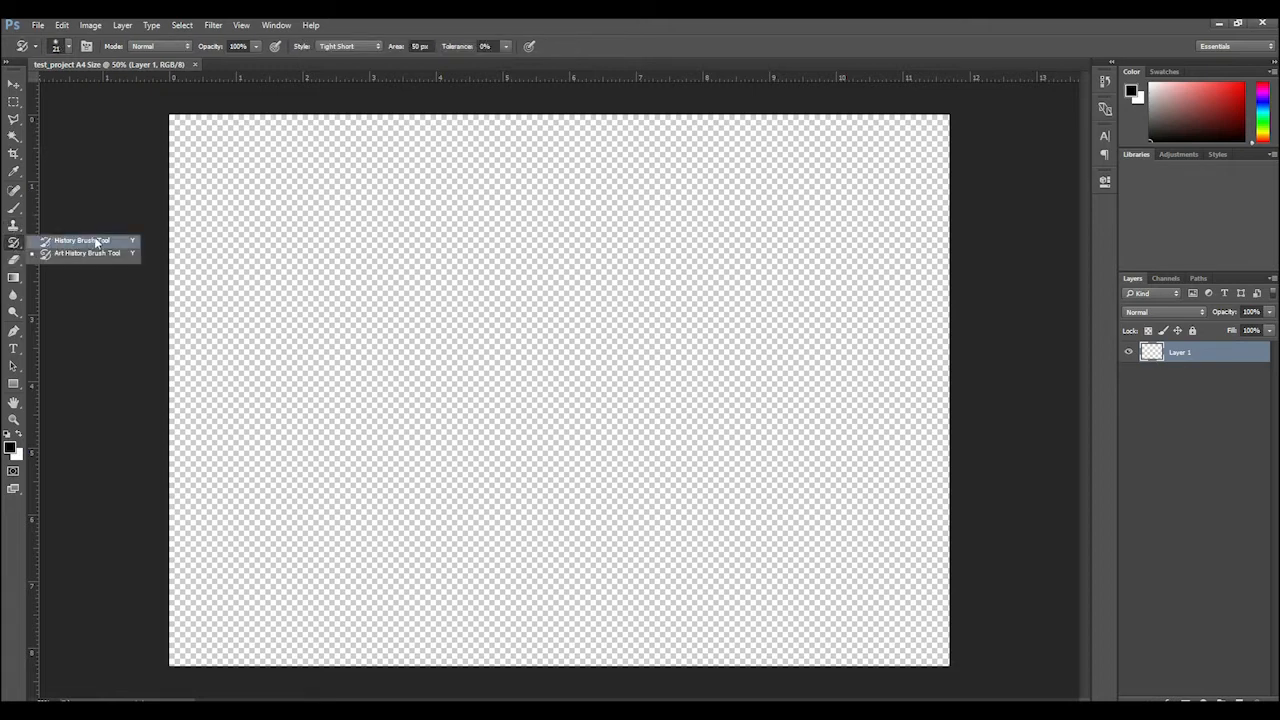
click(14, 261)
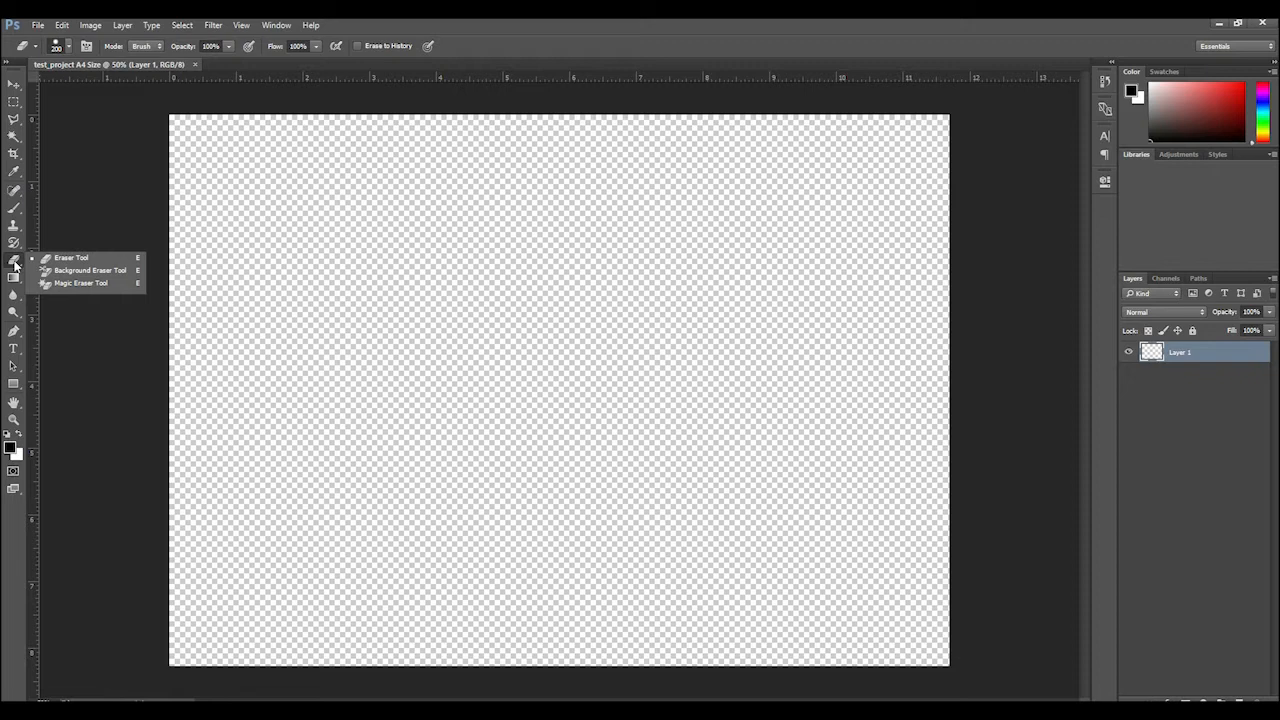
click(14, 279)
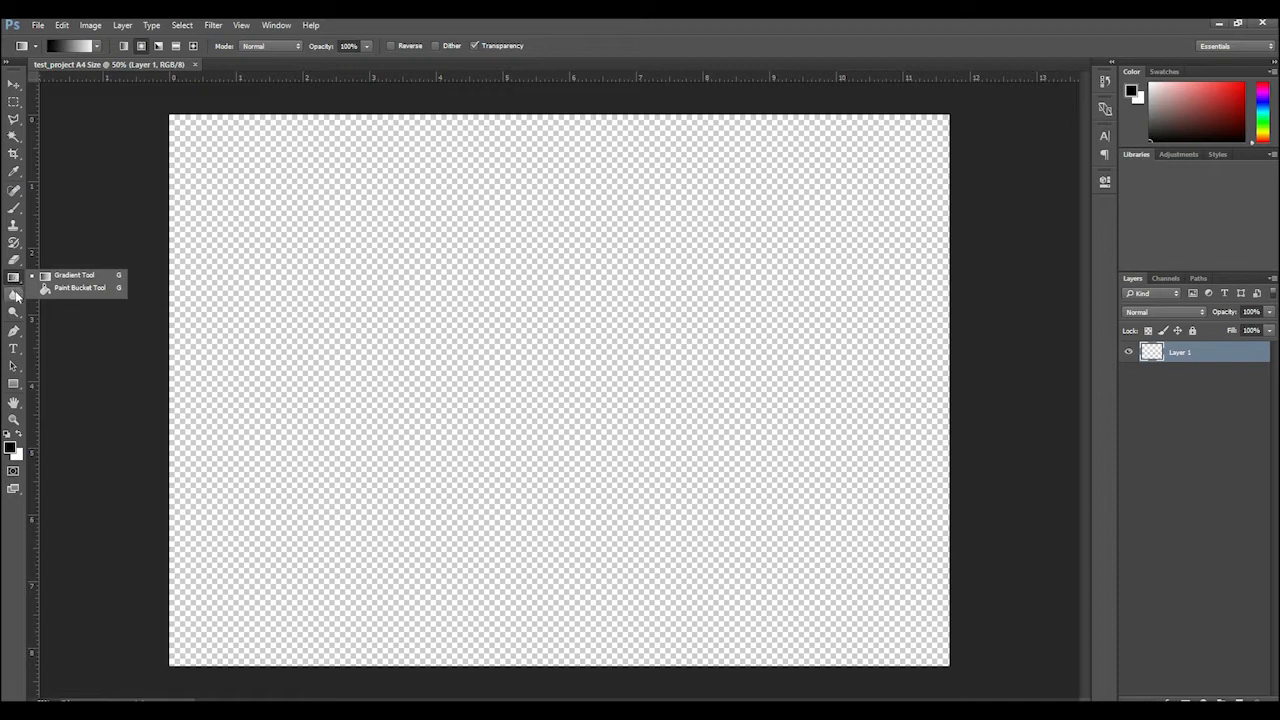
click(14, 296)
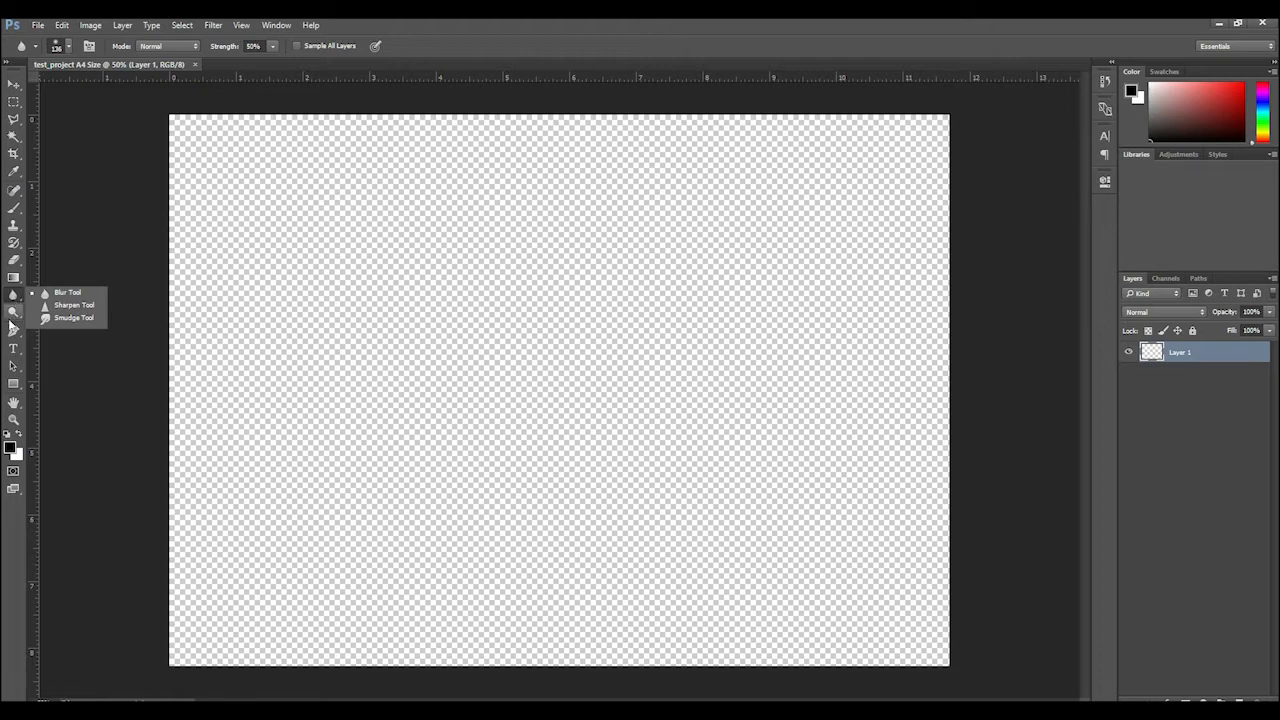
click(14, 313)
Review the variants in the pen, type, path selection, shape and hand tool groups
click(16, 339)
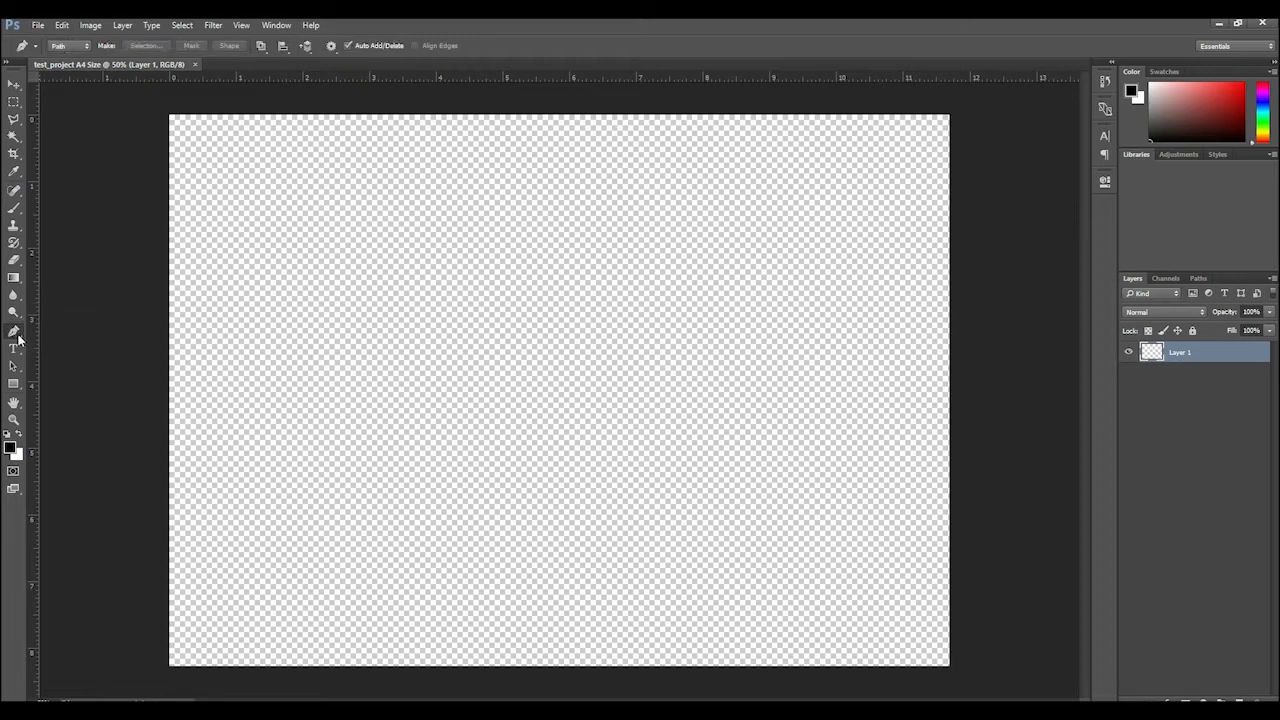
click(18, 340)
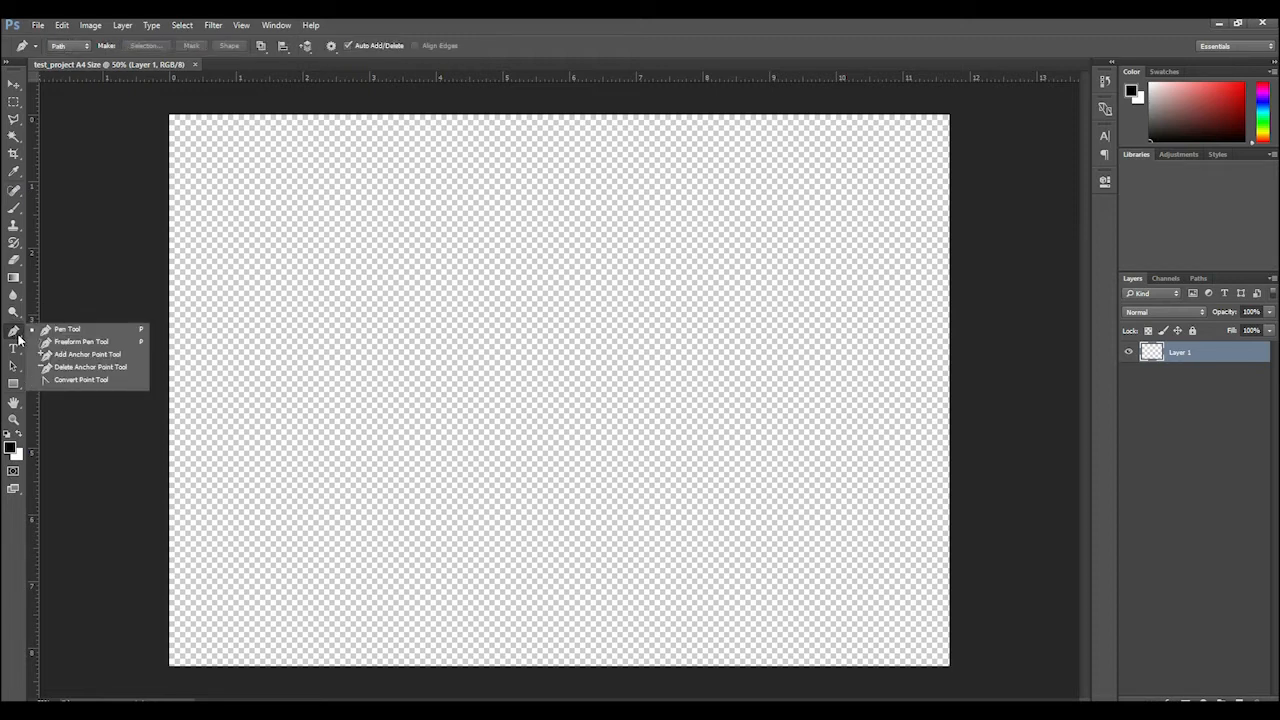
click(18, 350)
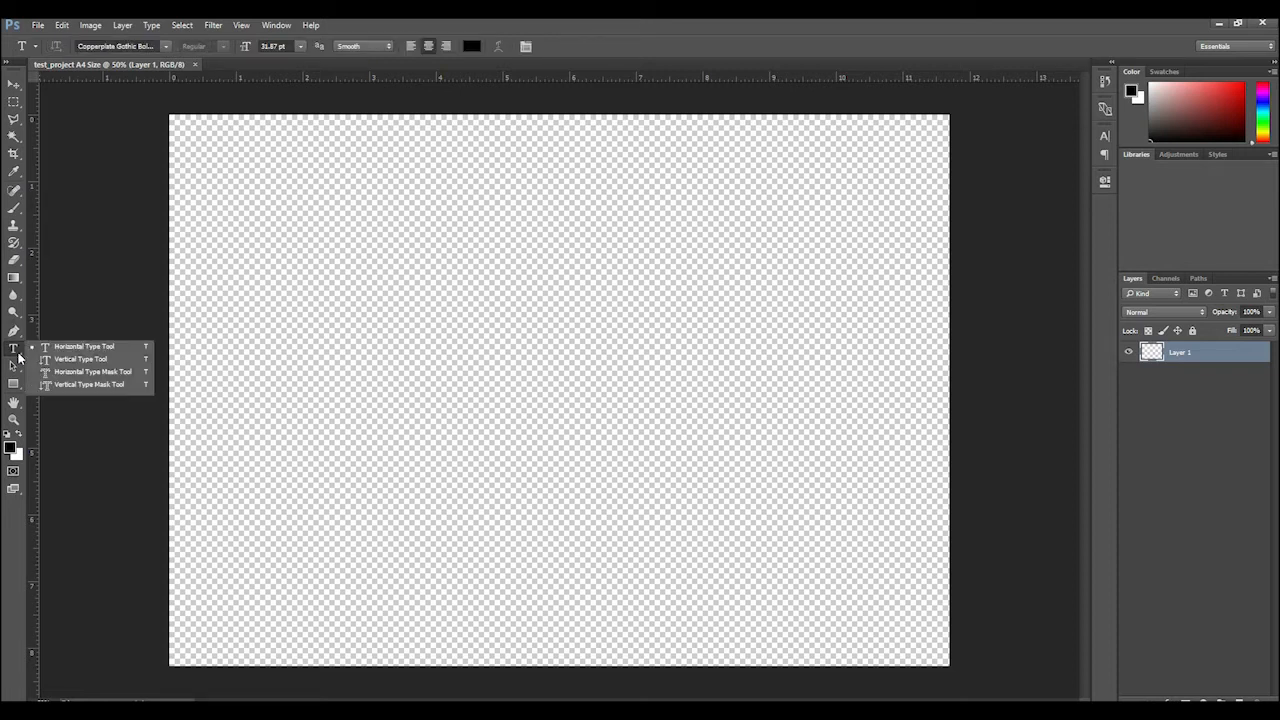
click(16, 366)
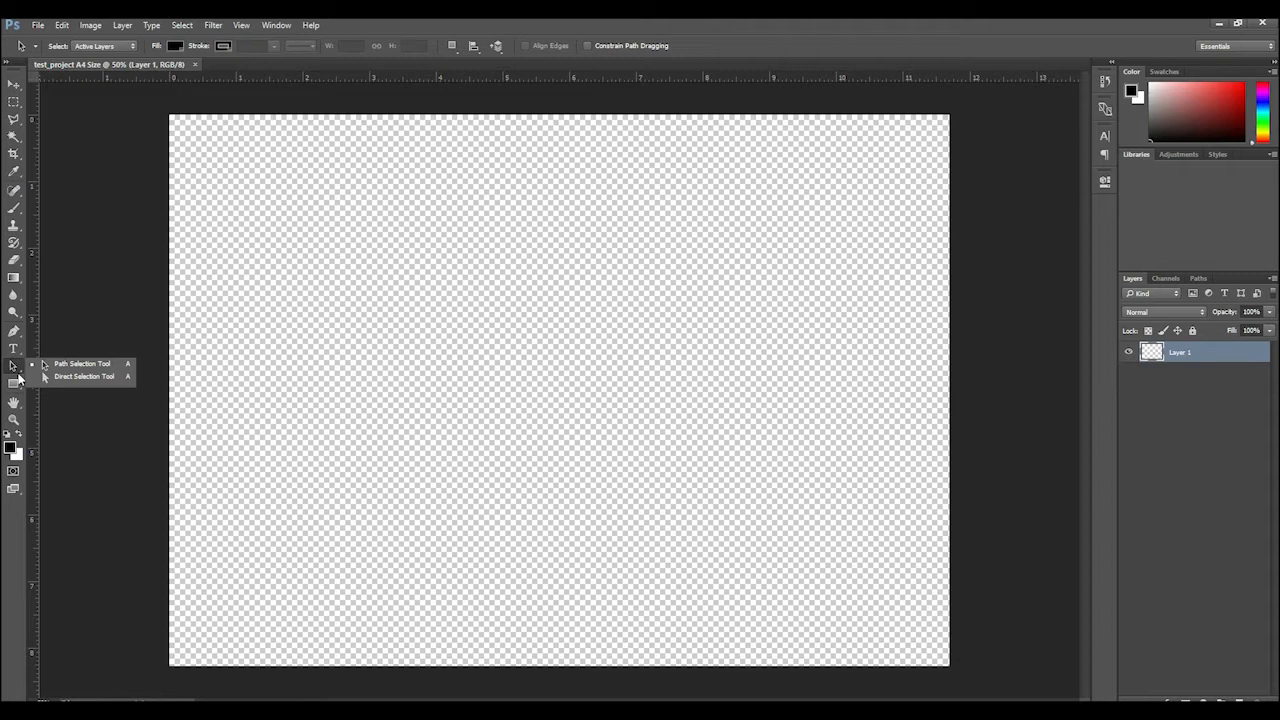
click(17, 386)
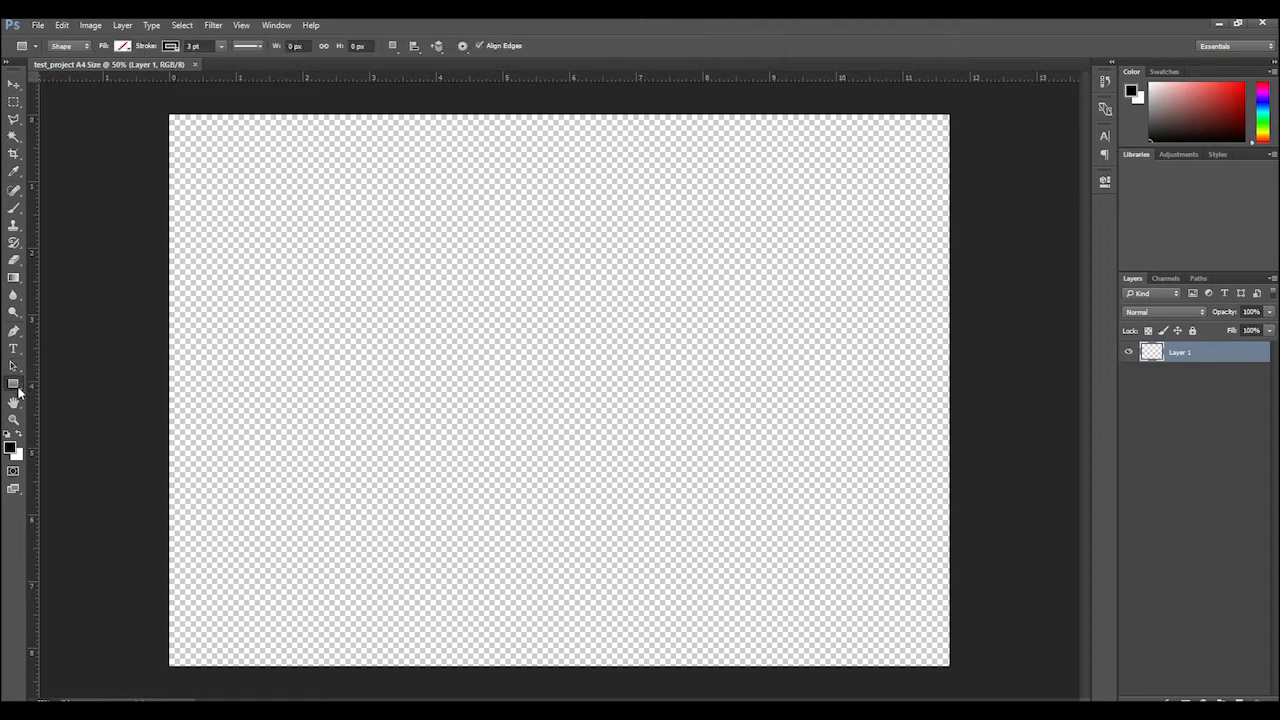
click(14, 384)
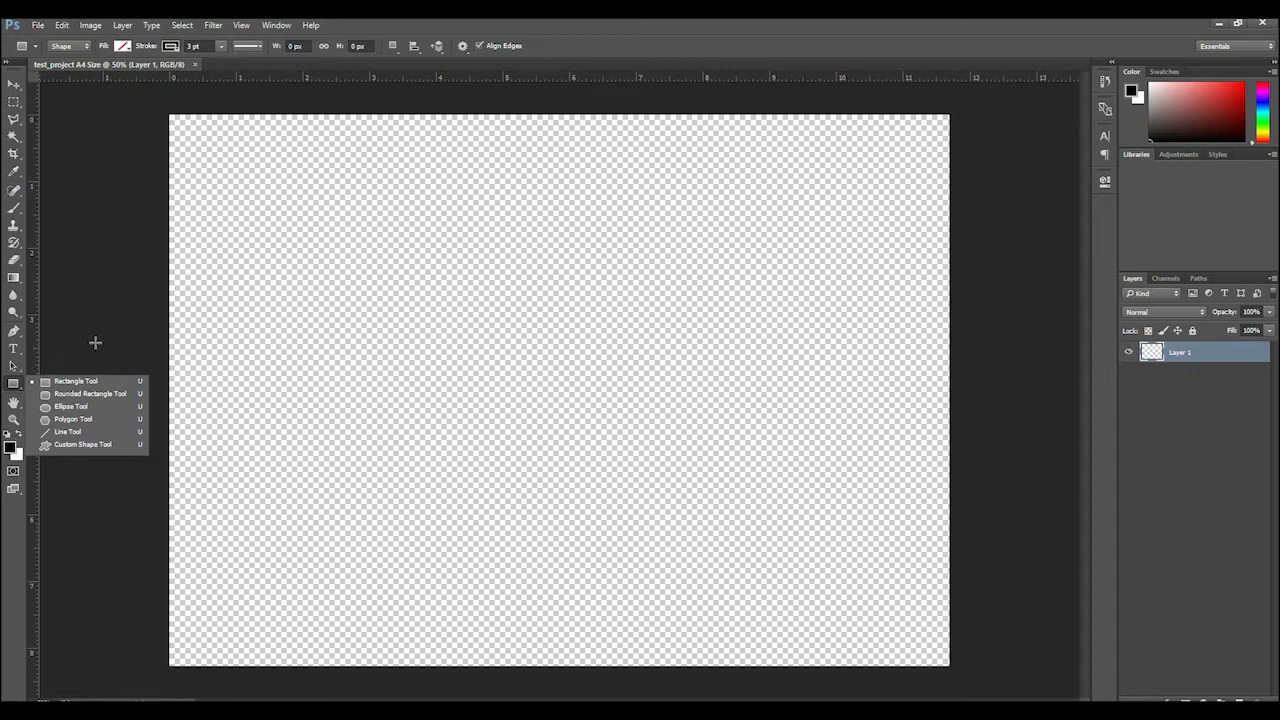
click(18, 401)
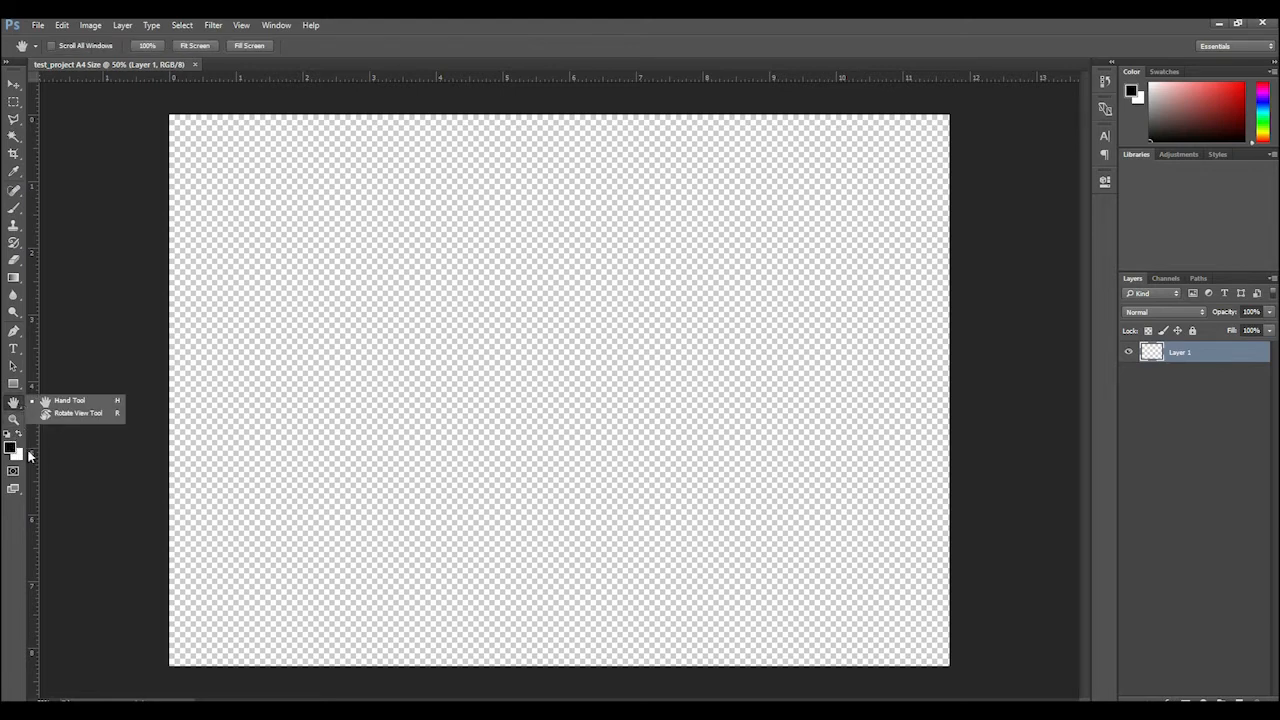
click(80, 458)
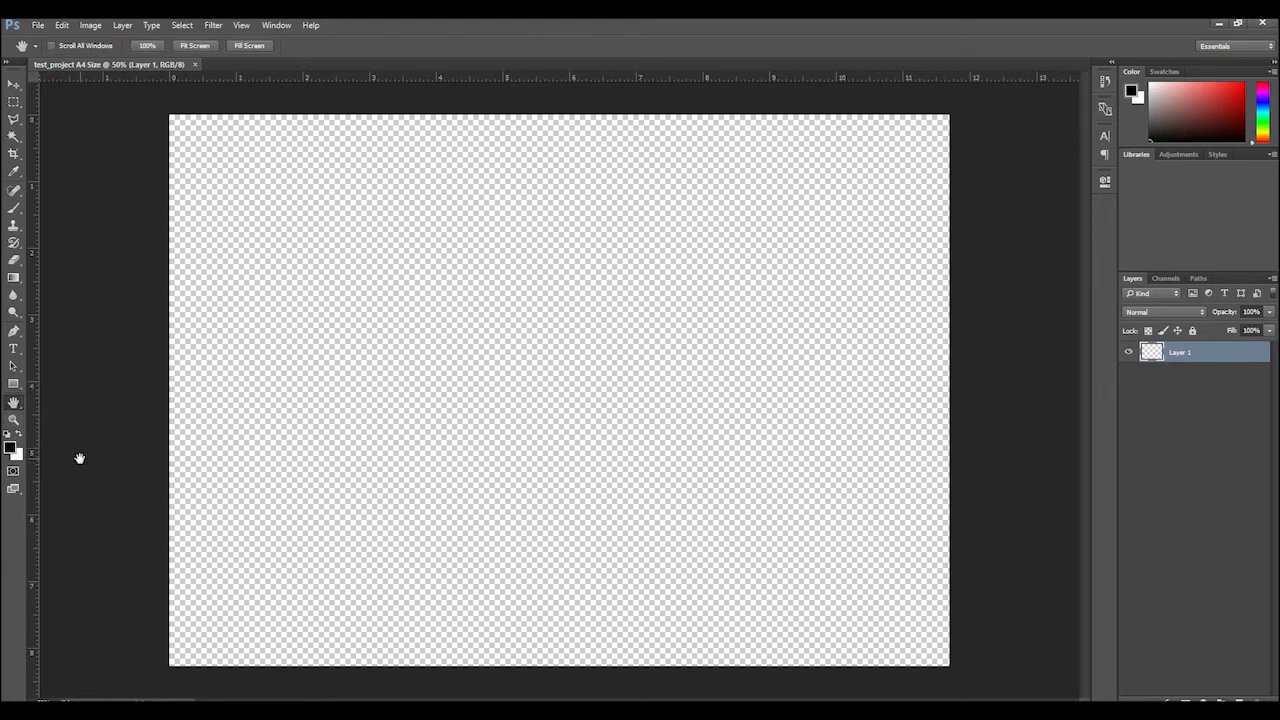
Check the background color without changing it, and open the foreground color for editing
click(17, 455)
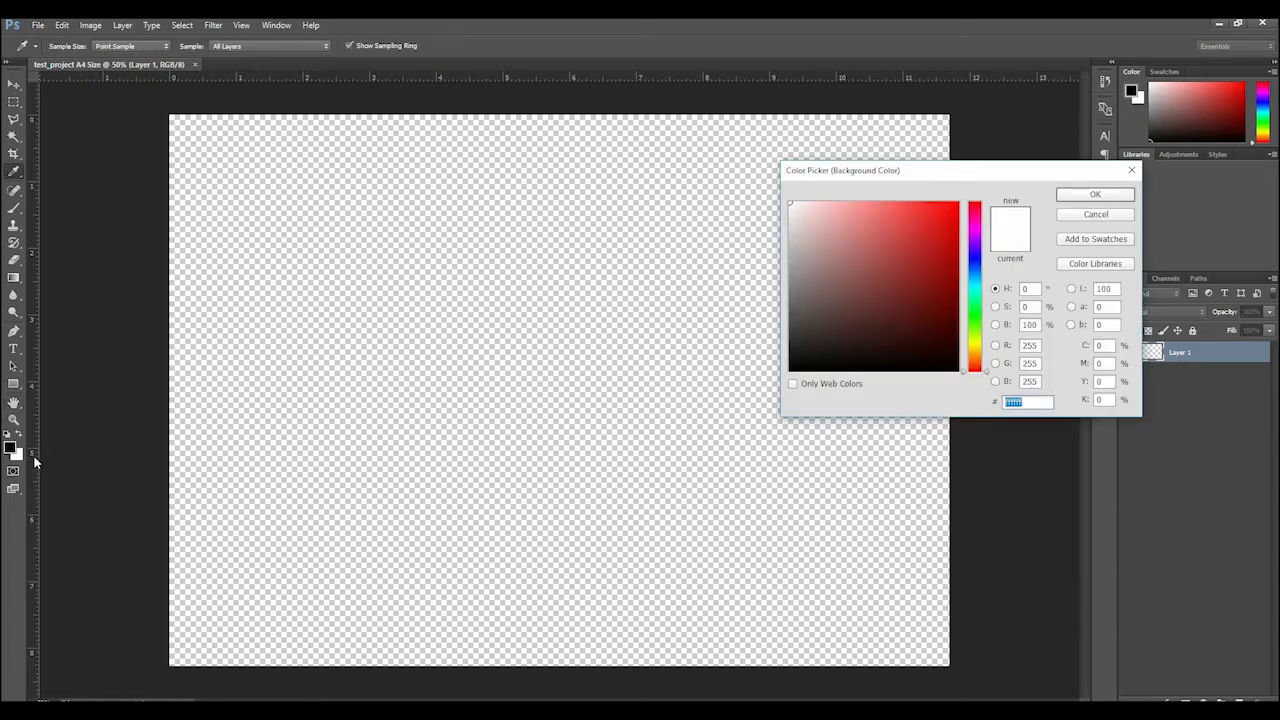
click(1095, 214)
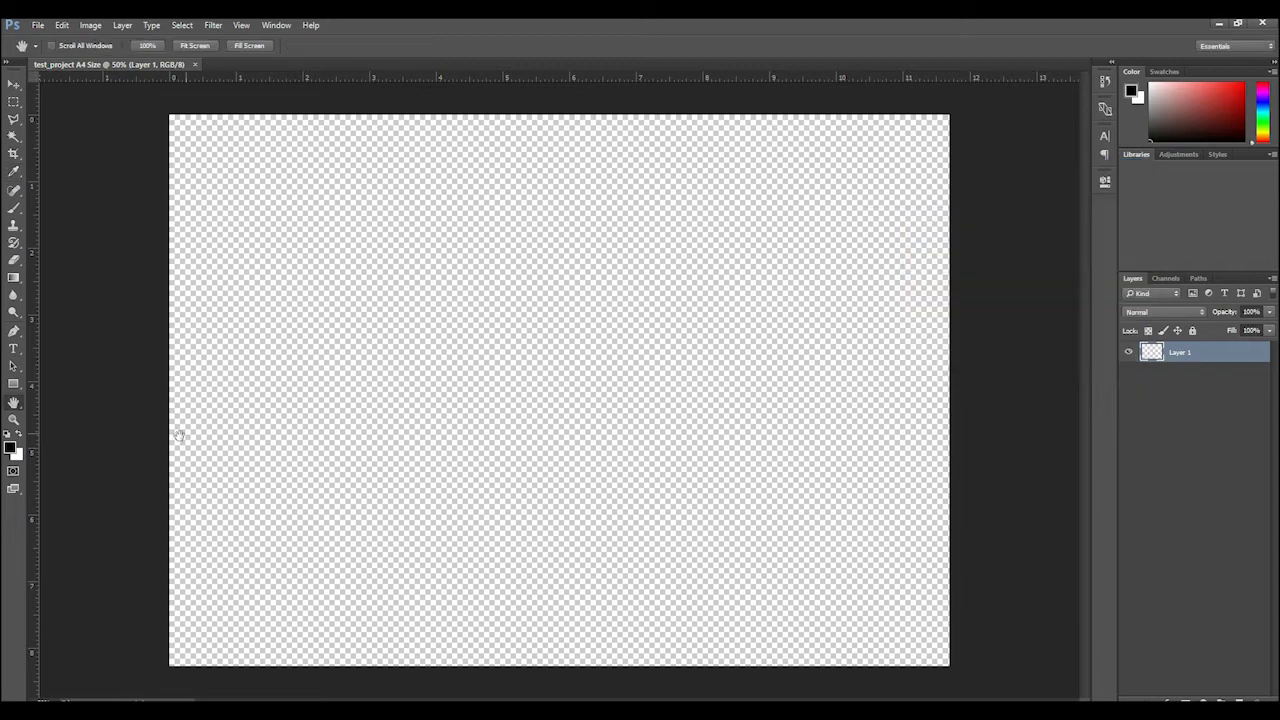
click(11, 449)
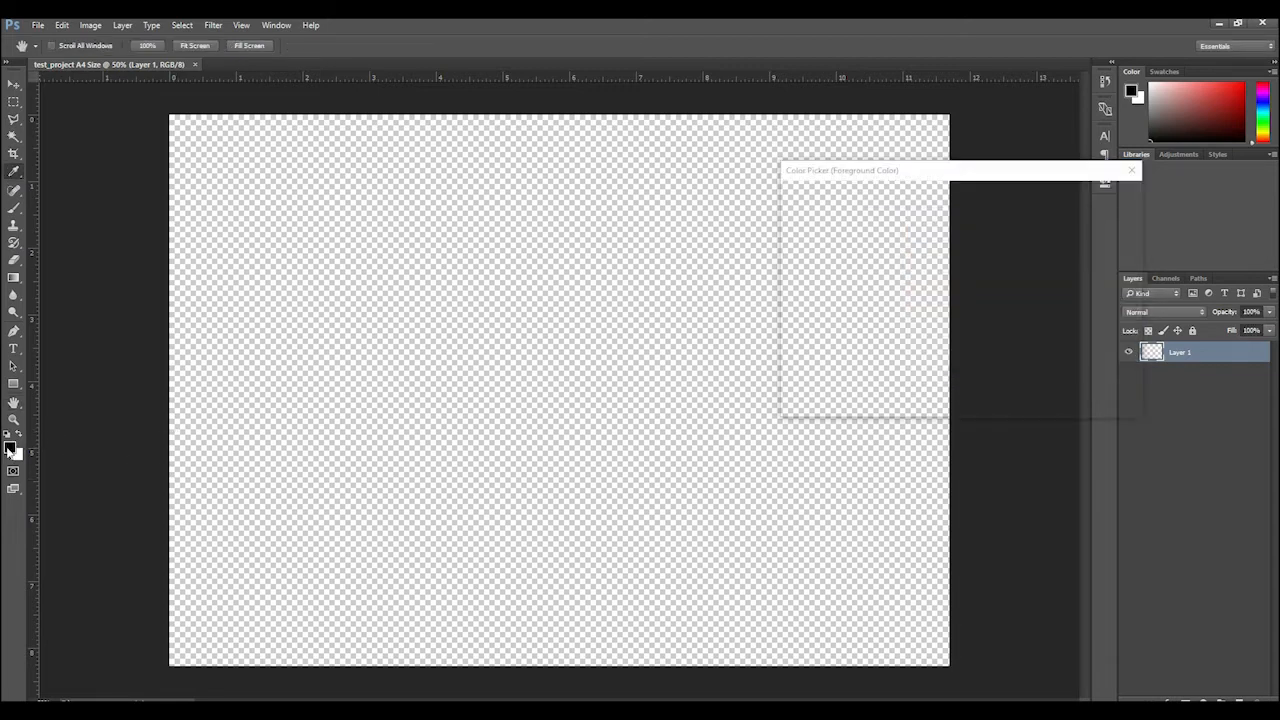
drag(929, 171, 614, 172)
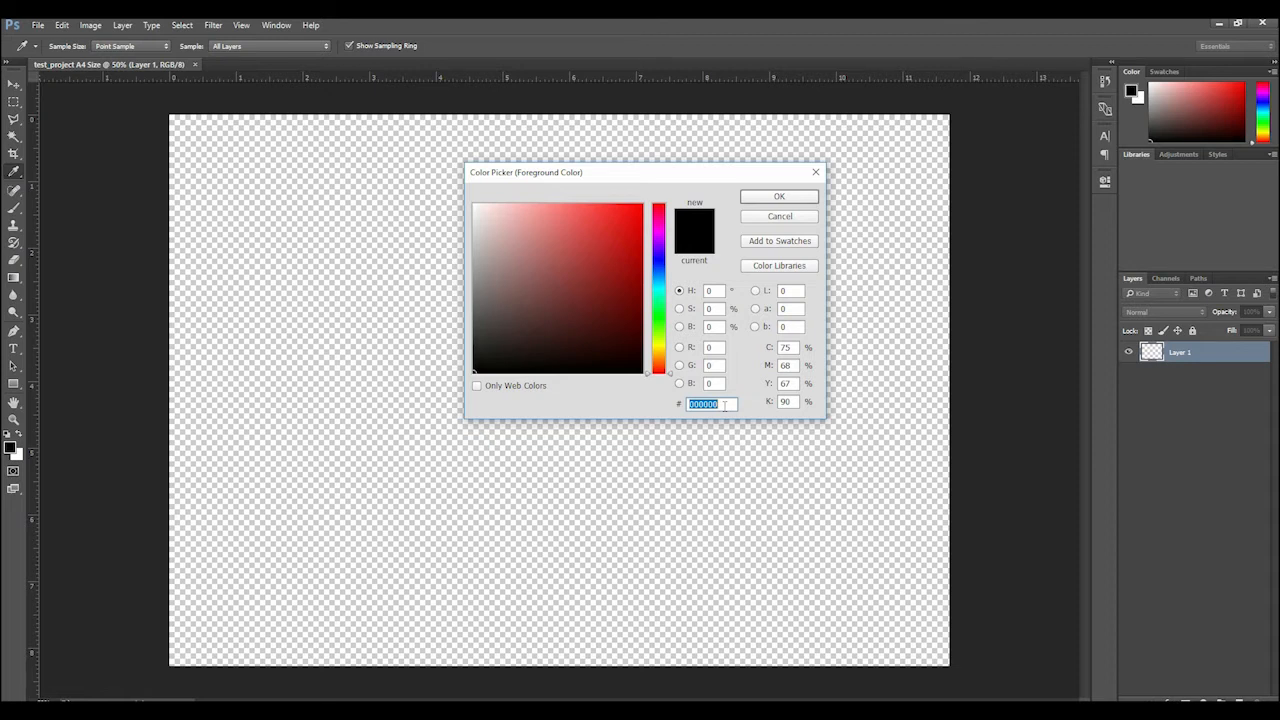
Switch to the browser, search Google for "silver color code" and copy silver's hex code C0C0C0 from the general web results
key(alt+Tab)
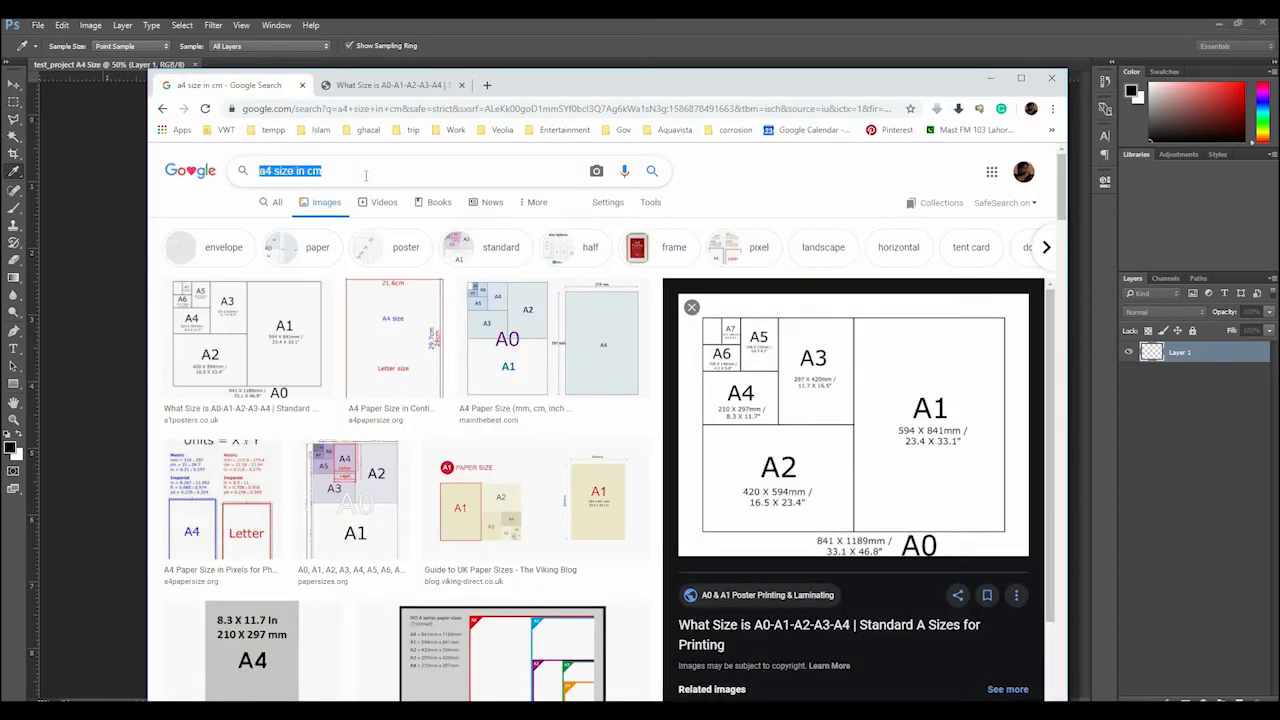
text(silver color code)
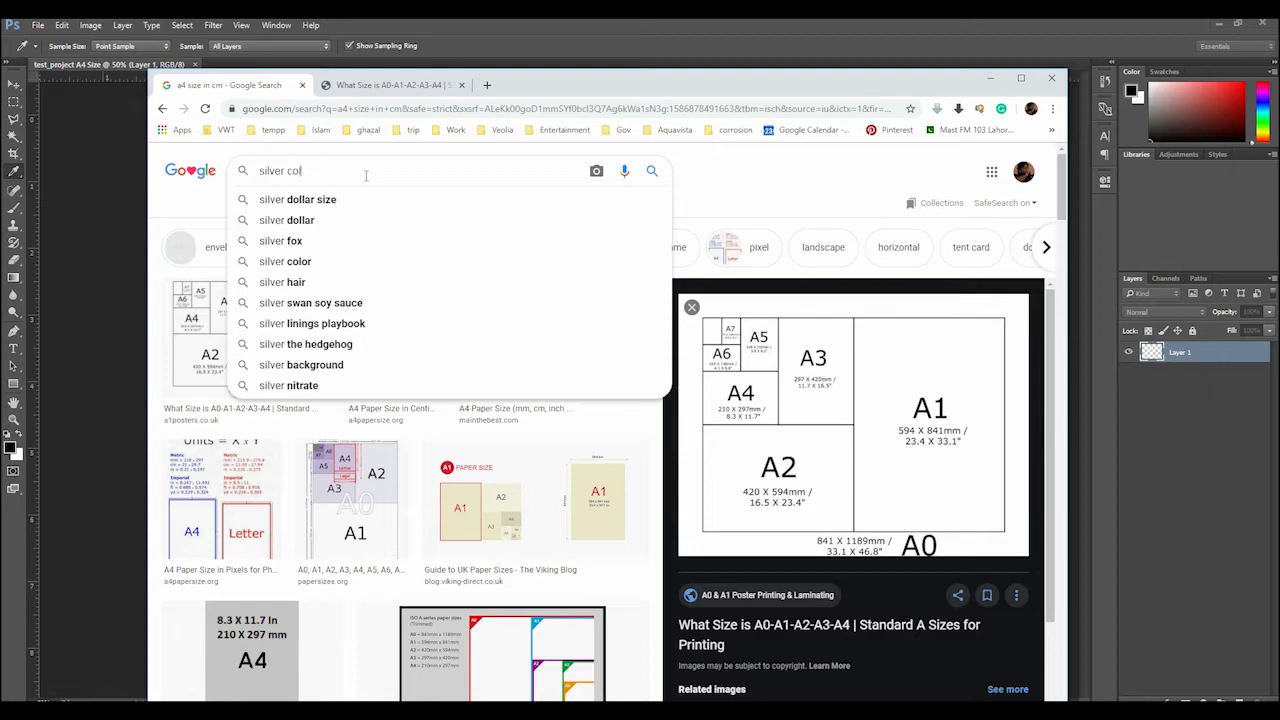
key(Return)
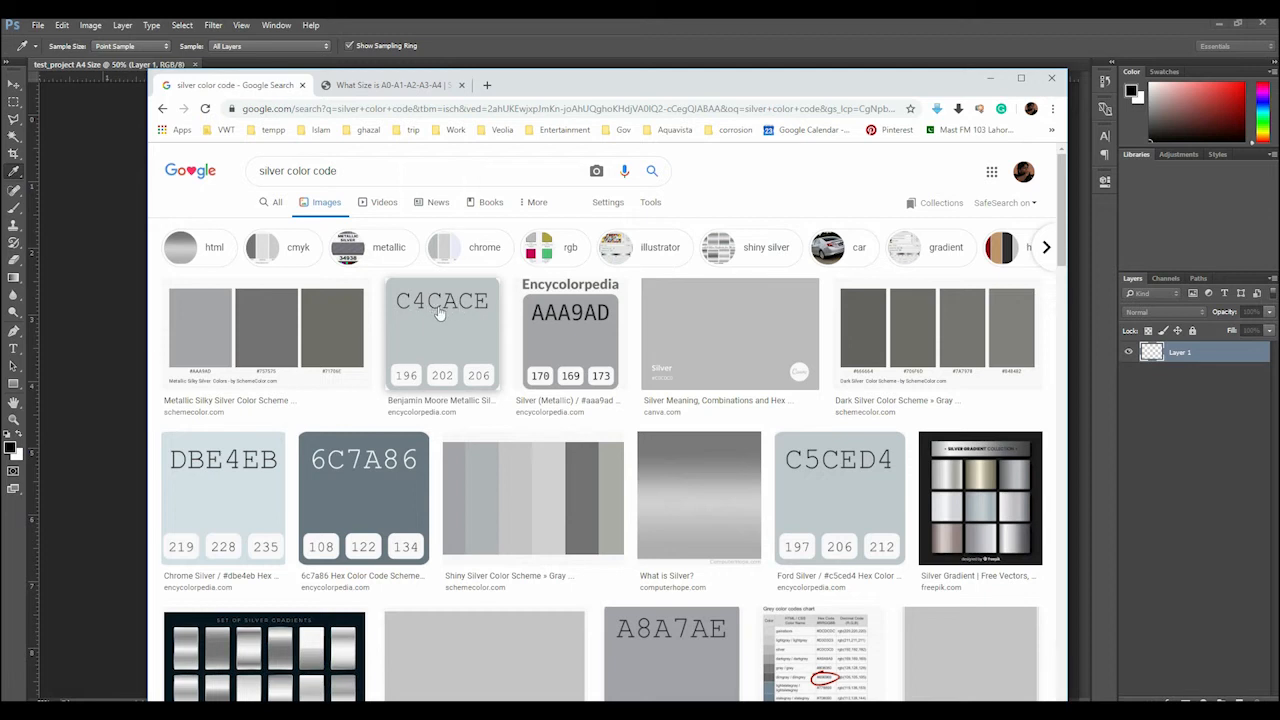
click(281, 204)
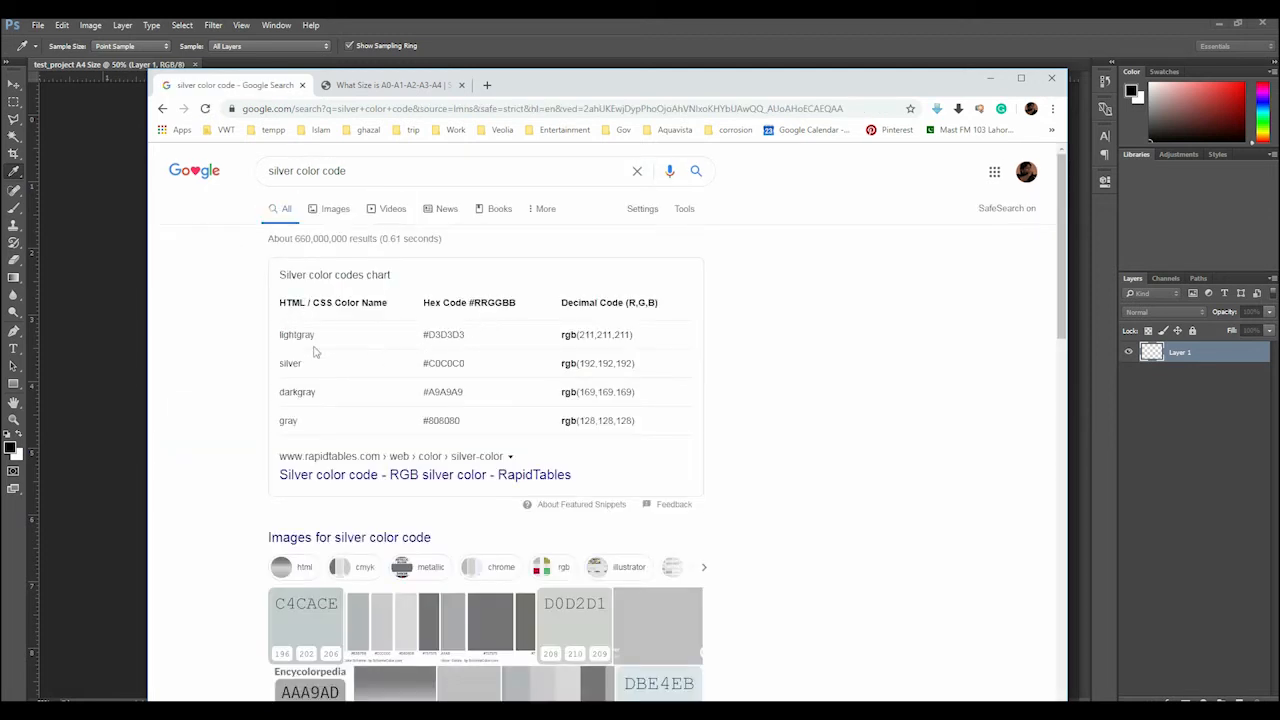
double_click(445, 363)
key(ctrl+c)
Return to Photoshop and set the foreground color to the copied hex value C0C0C0
click(733, 23)
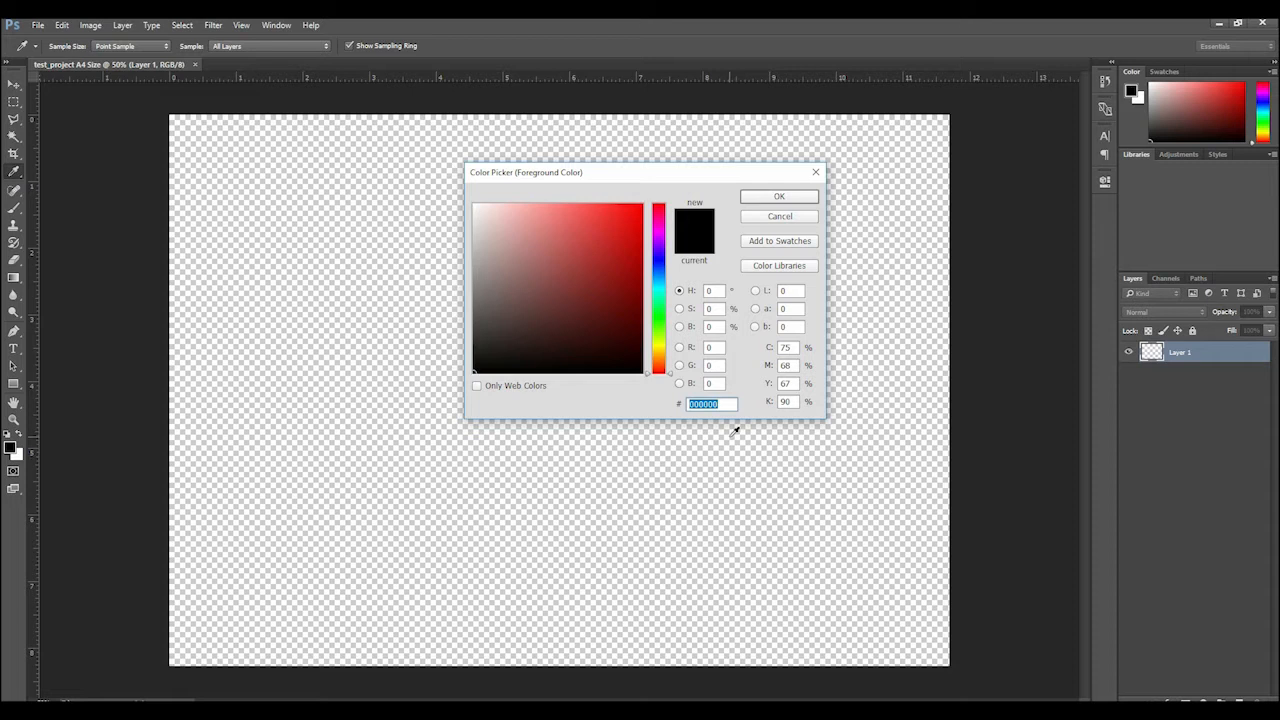
key(ctrl+v)
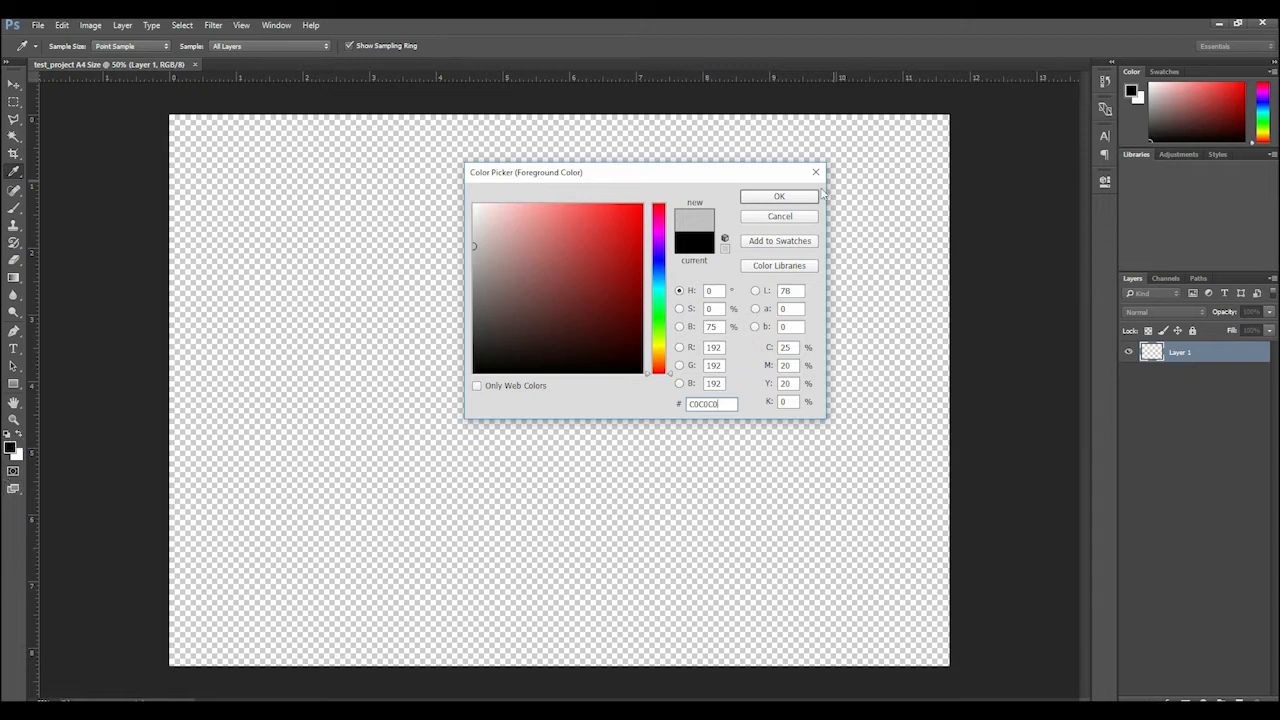
click(780, 196)
key(h)
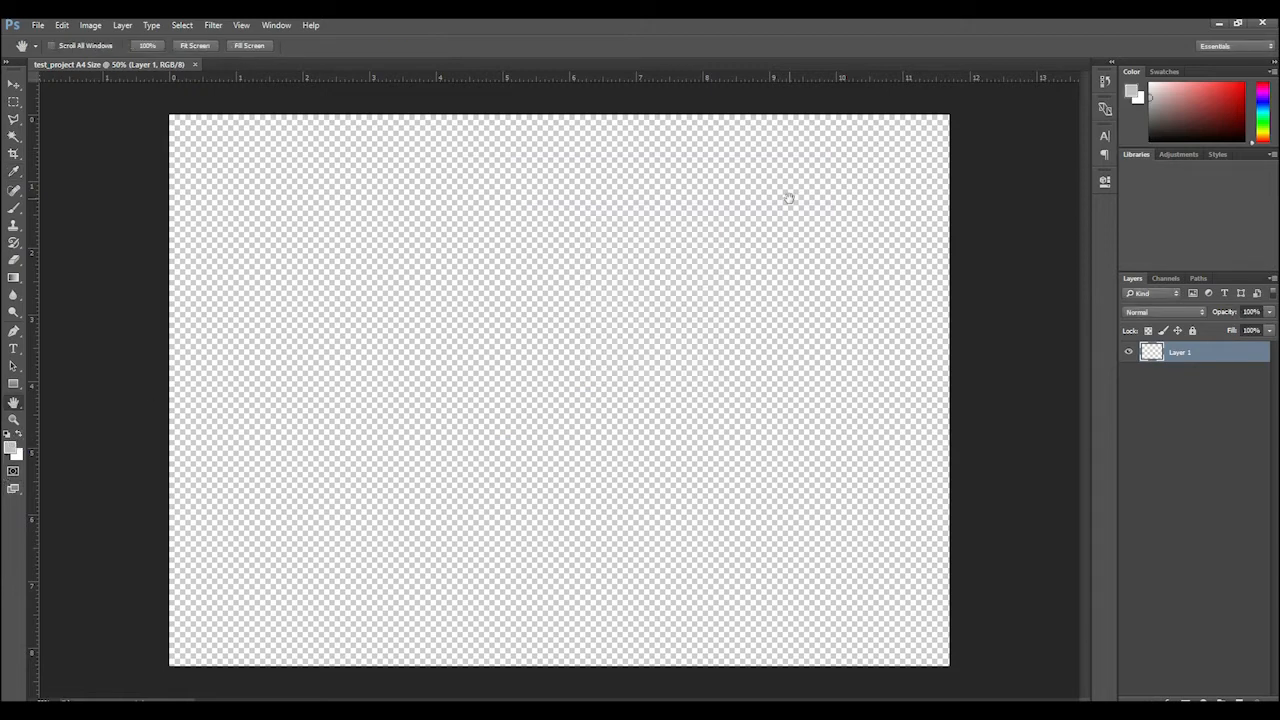
Check the background color without changing it, and swap the foreground and background colors back and forth
click(17, 455)
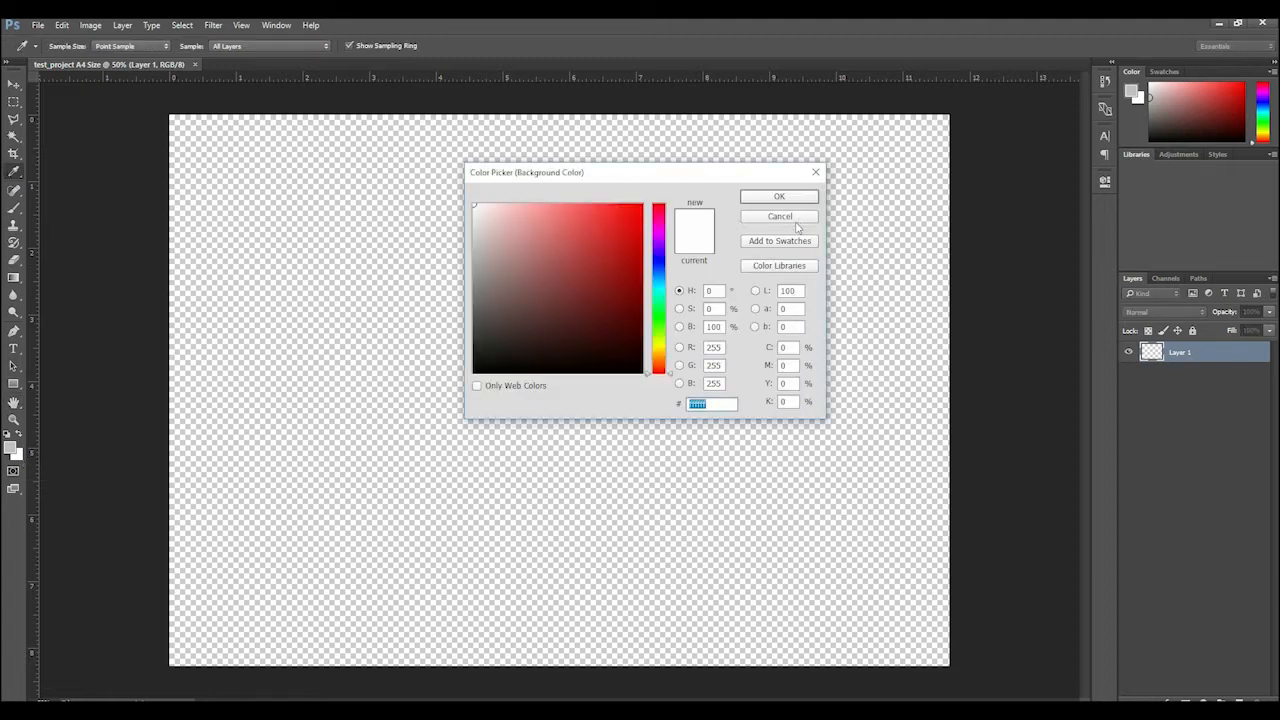
click(789, 218)
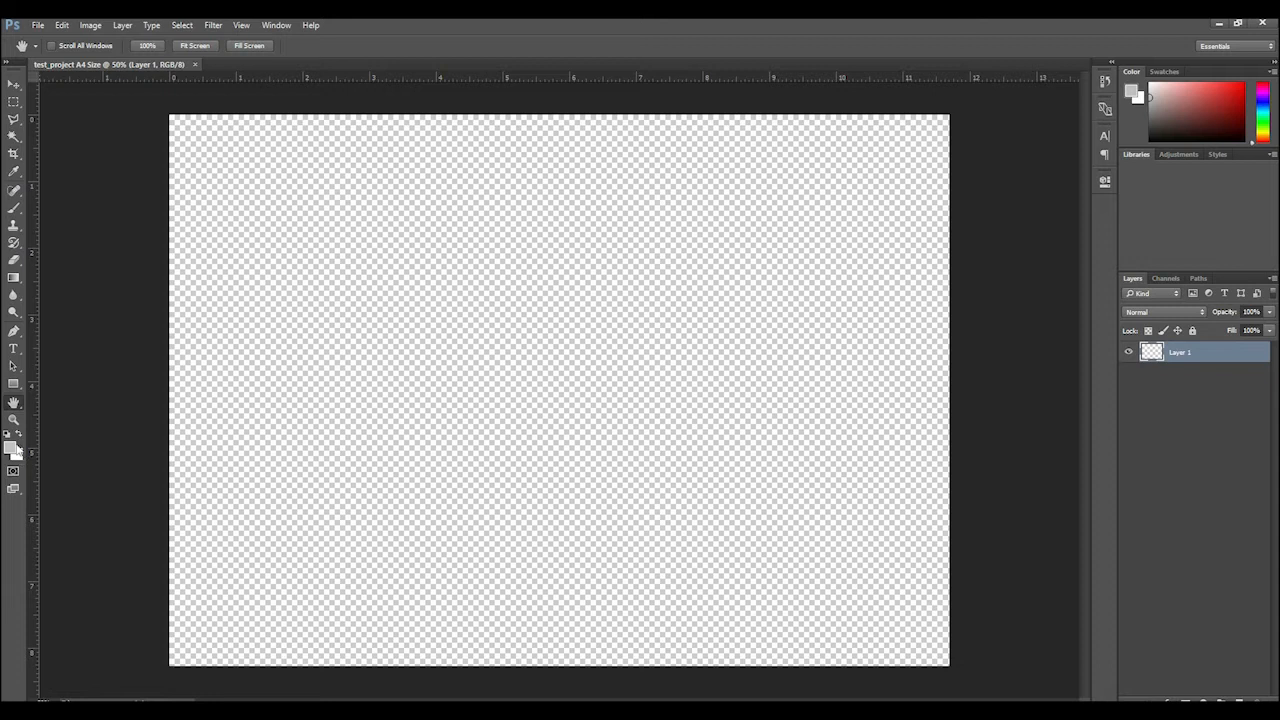
click(20, 435)
click(20, 435)
click(20, 435)
click(20, 435)
click(20, 435)
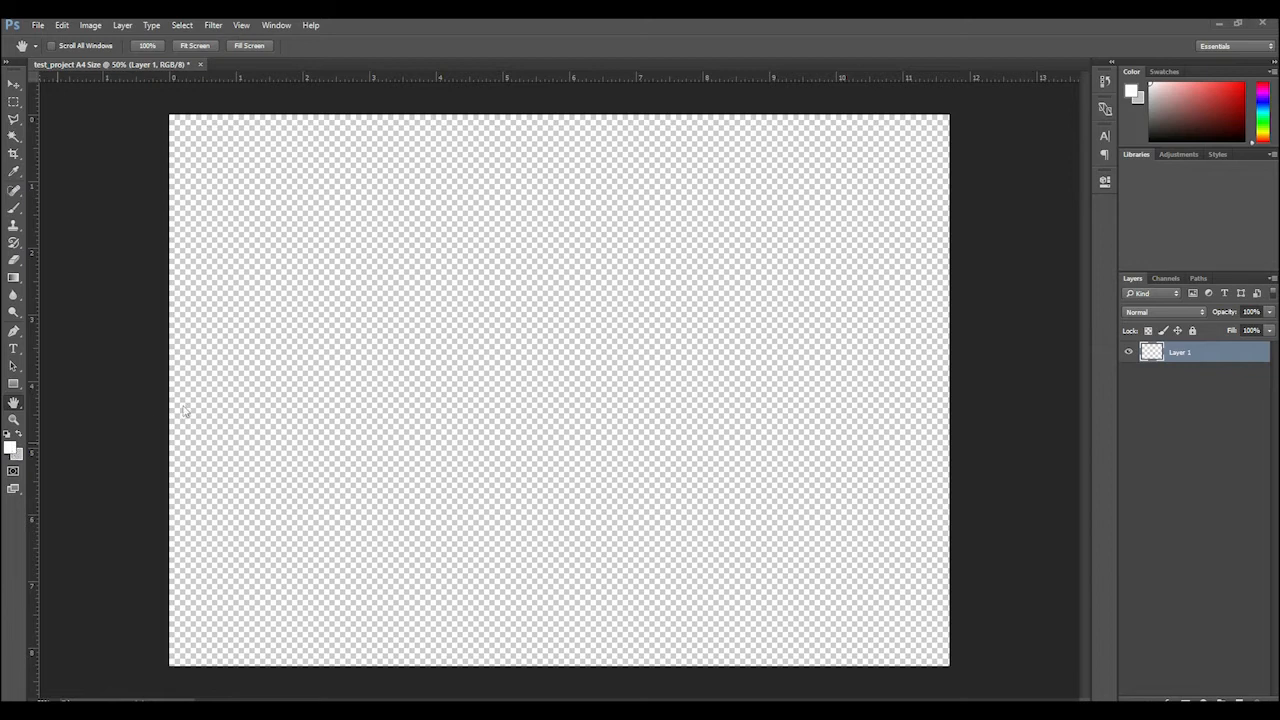
click(19, 437)
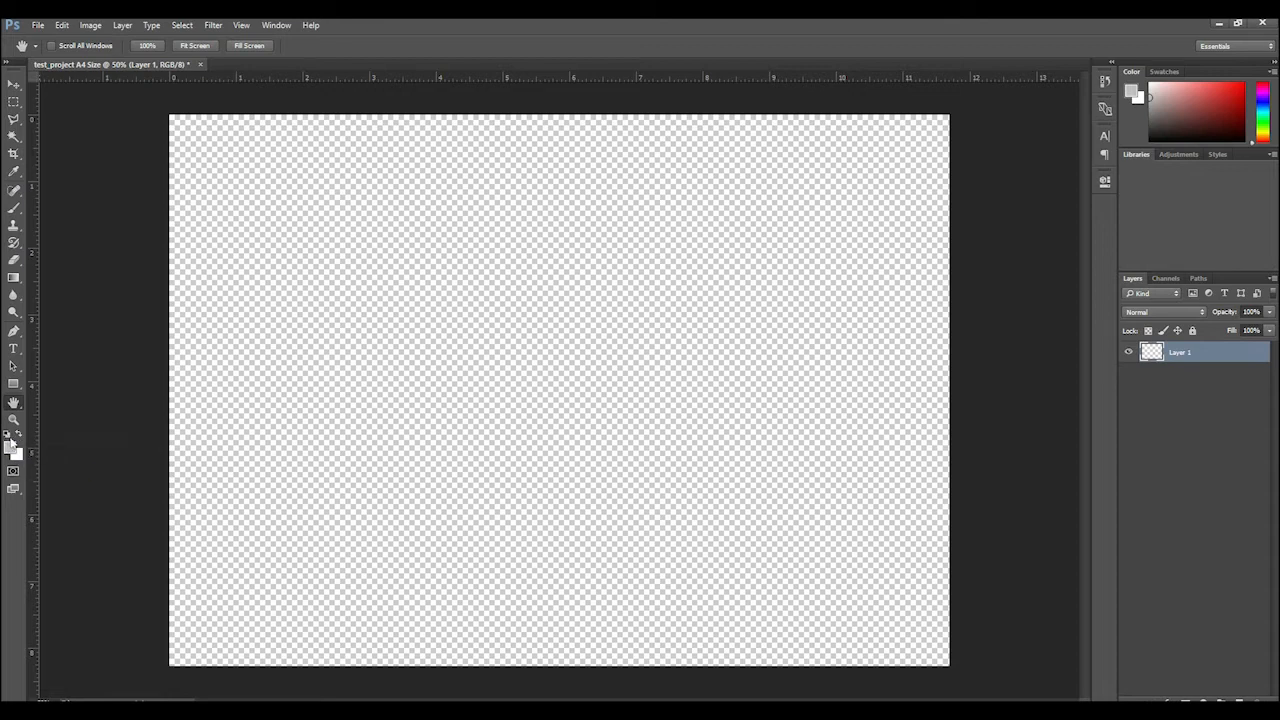
Toggle Quick Mask mode on and off, and reset the foreground and background colors to the default black and white
click(10, 441)
click(12, 471)
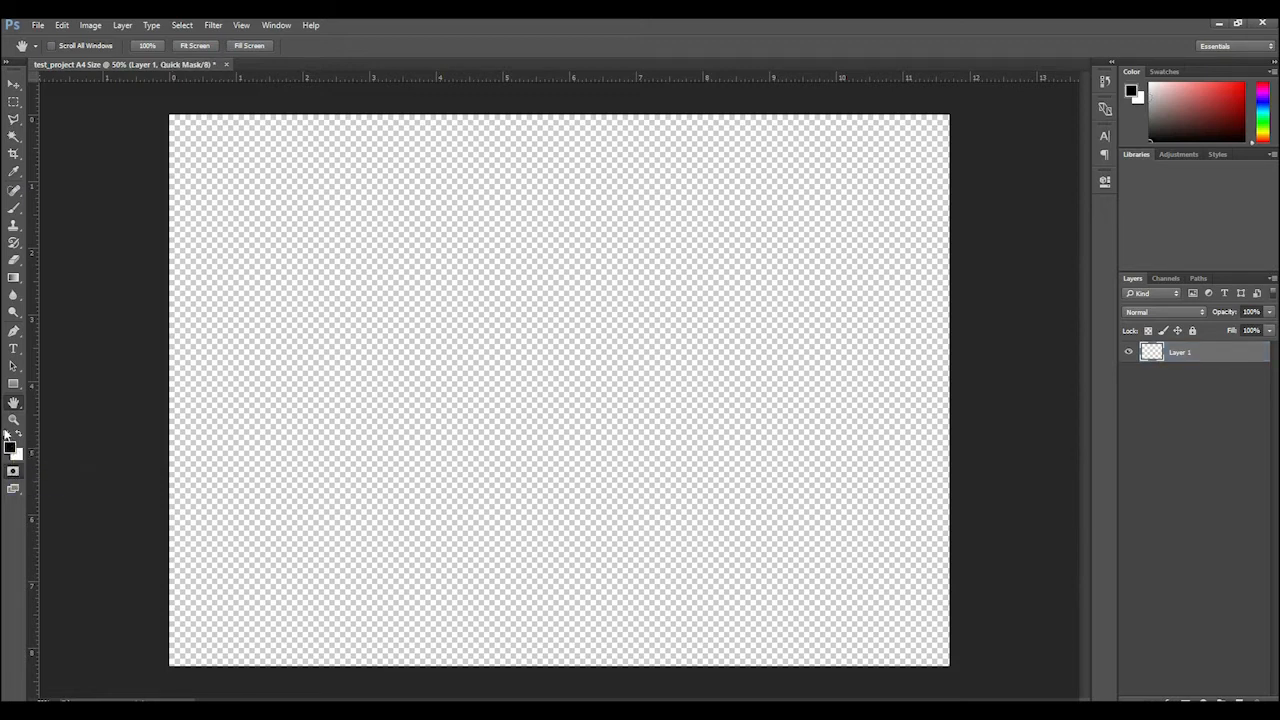
click(12, 471)
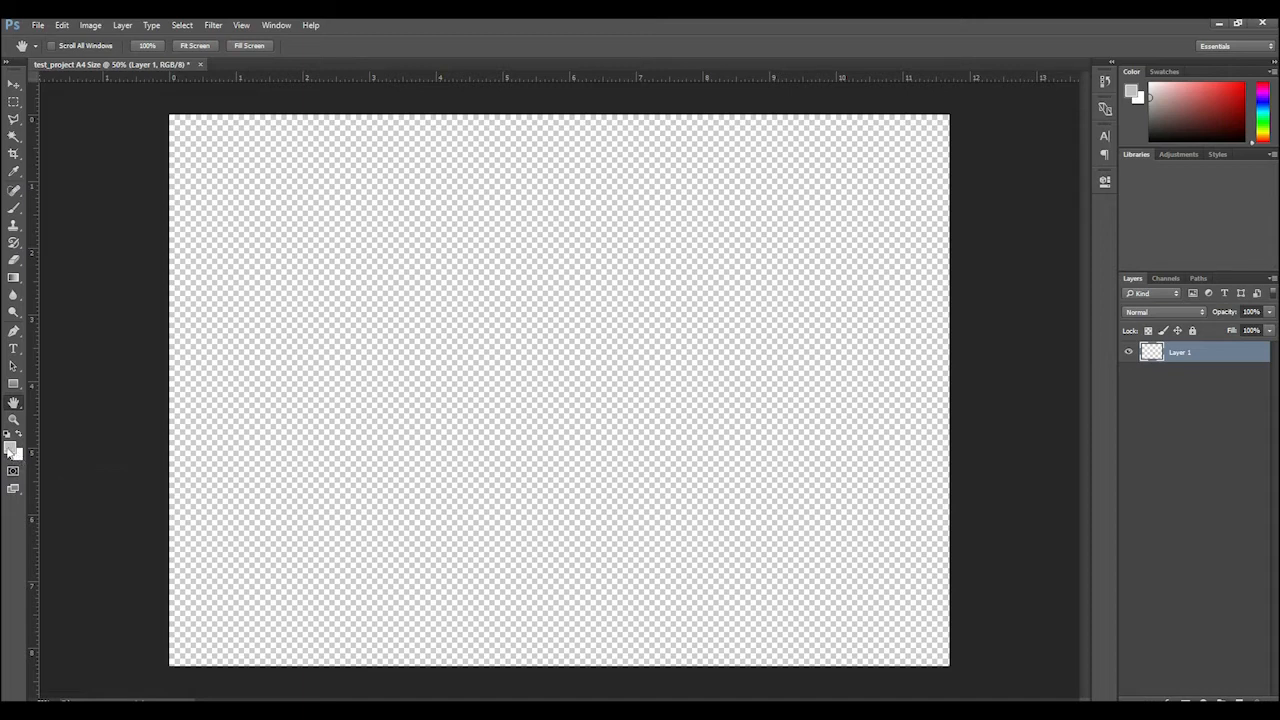
click(8, 436)
right_click(13, 488)
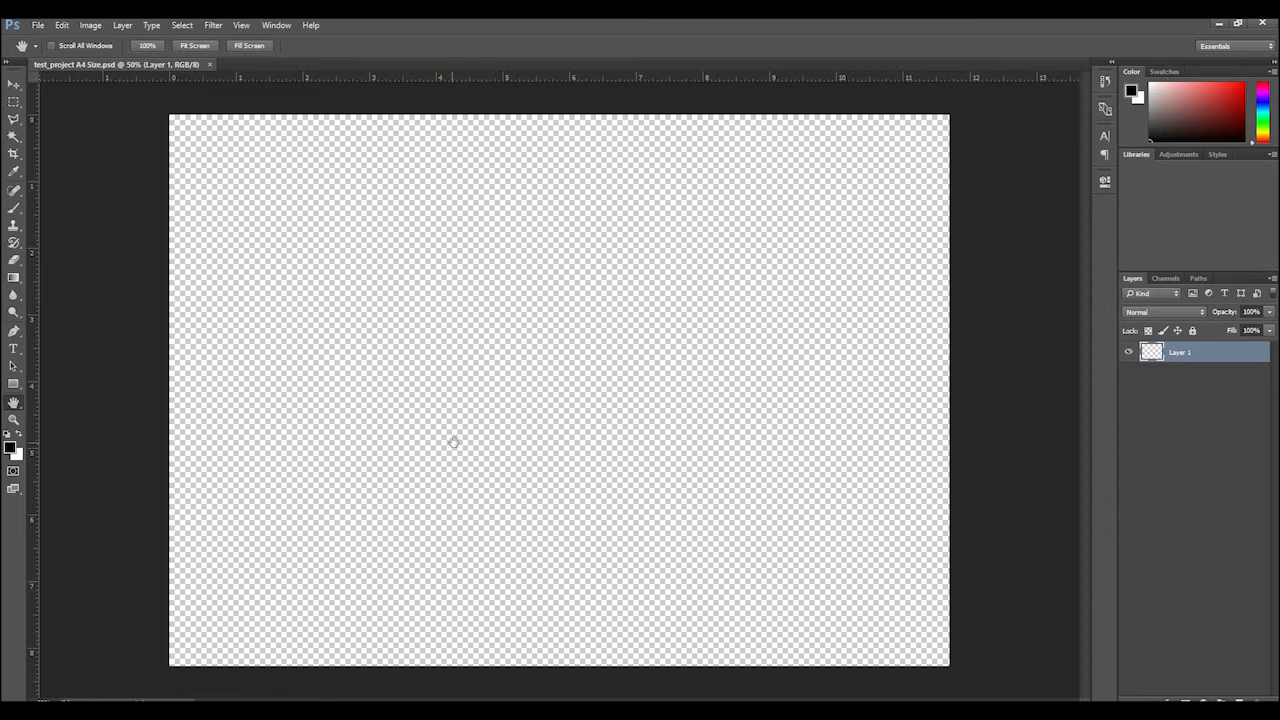
Switch to the browser and review the size and color filter options for the Google Images results for "pakistan flag"
click(620, 712)
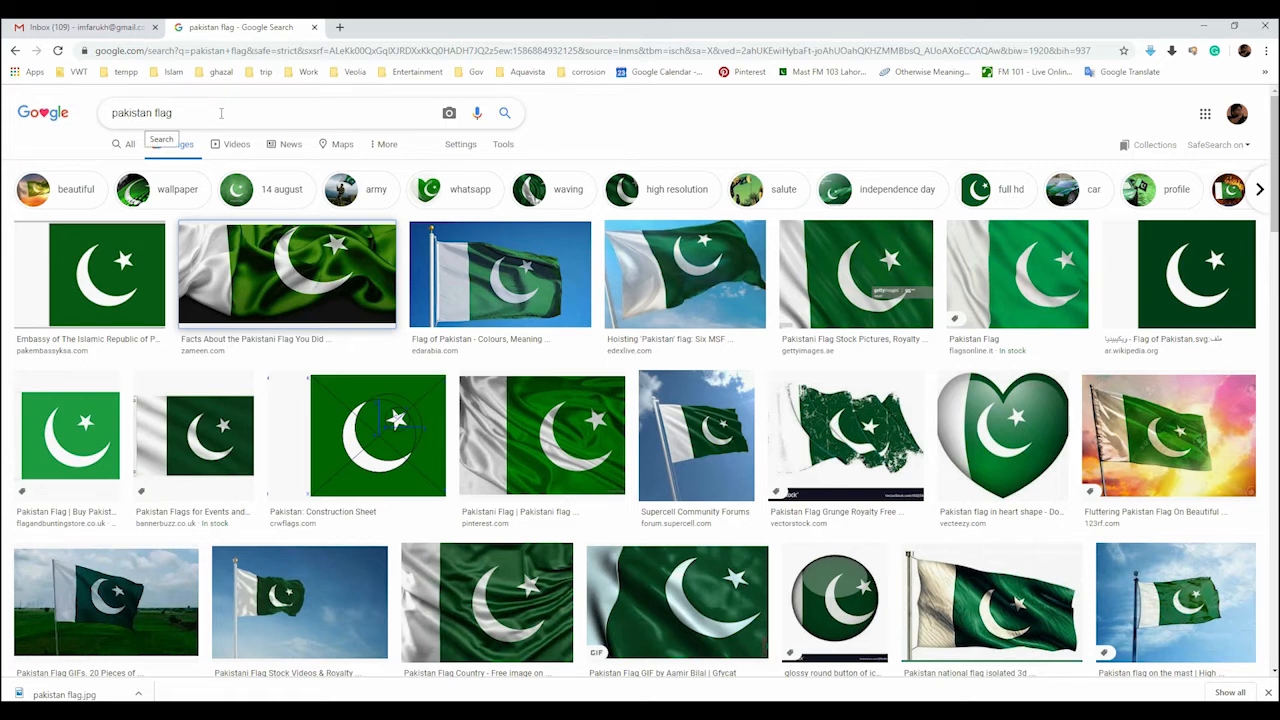
click(503, 146)
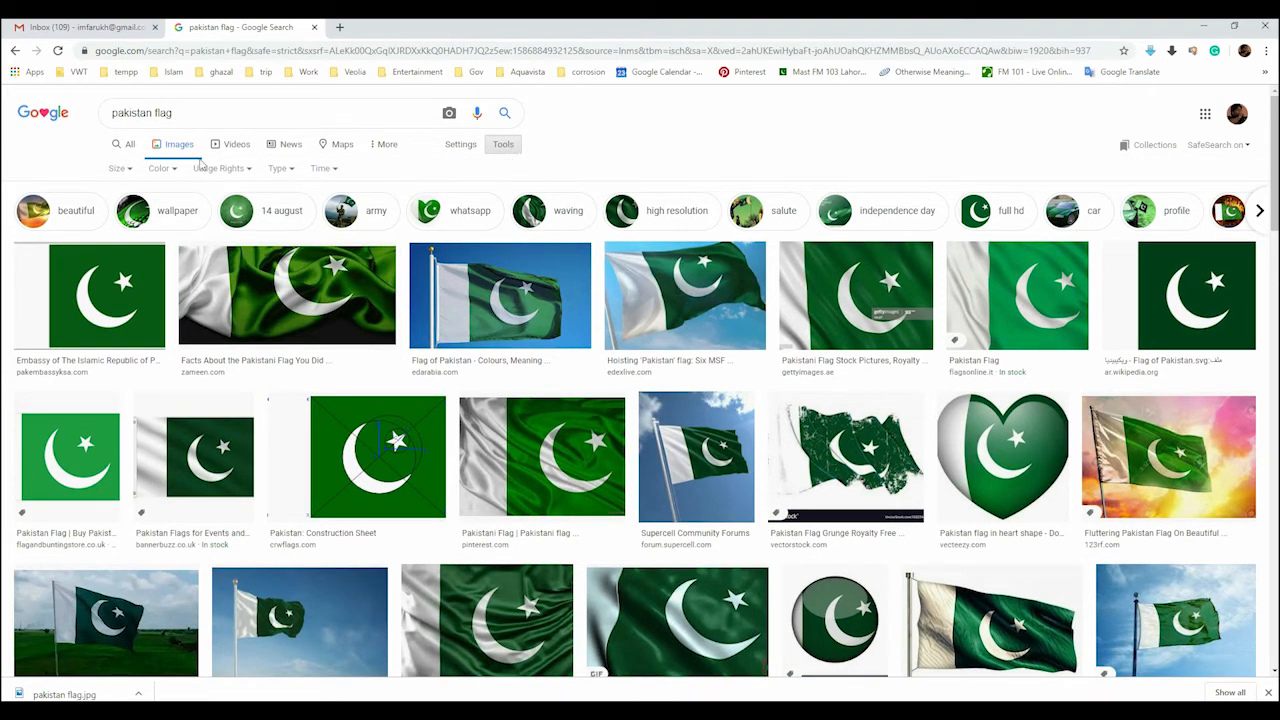
click(124, 170)
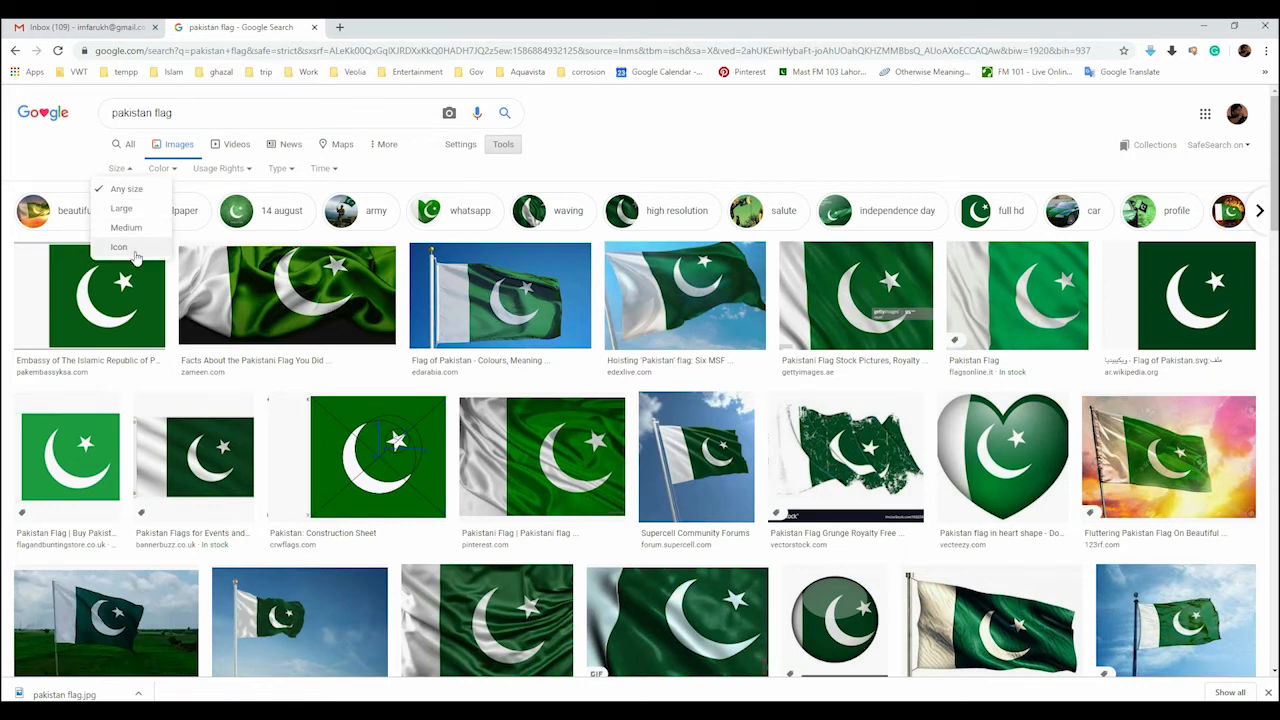
click(219, 112)
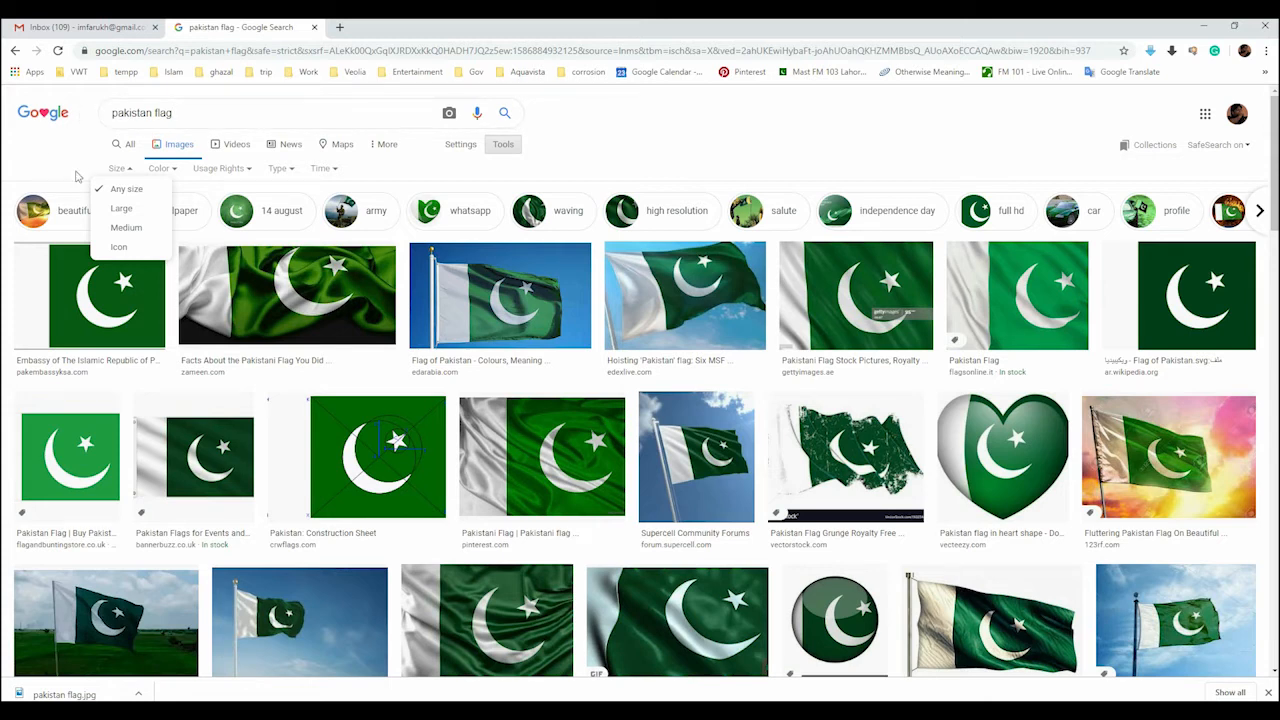
click(176, 170)
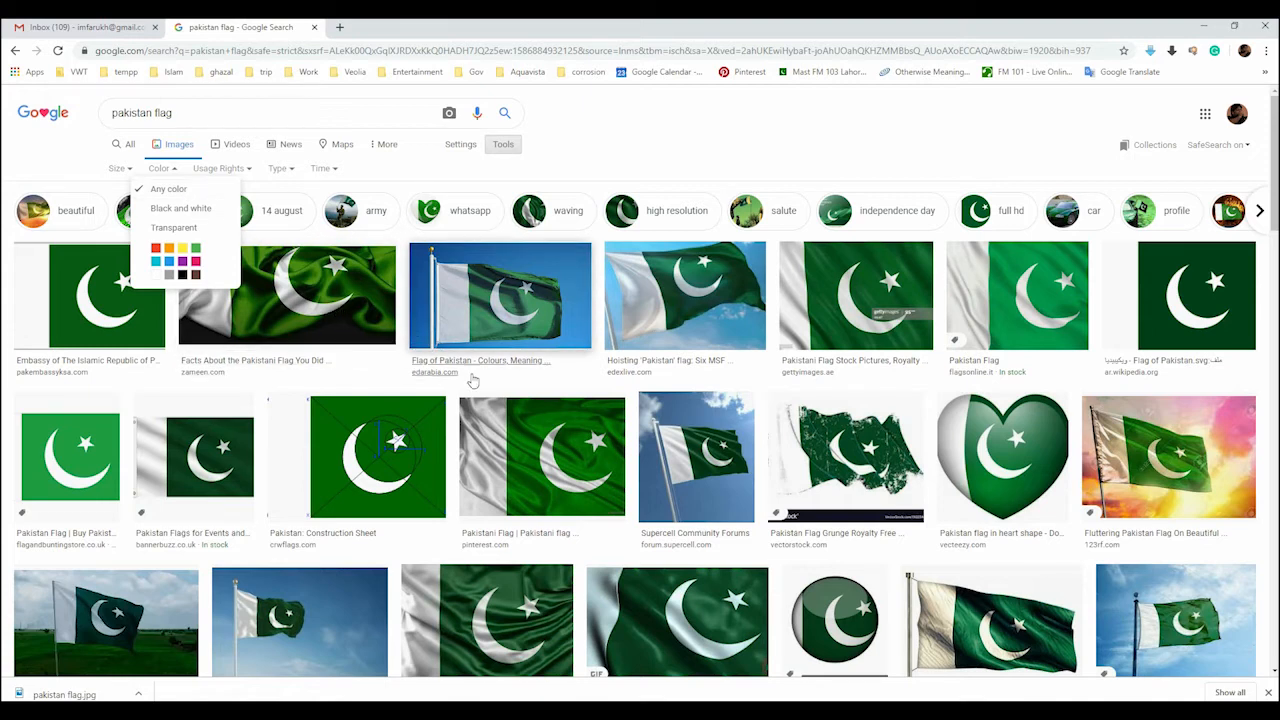
Save the Supercell Community Forums flag image as the JPEG "test pic 1" in the photos folder
right_click(688, 462)
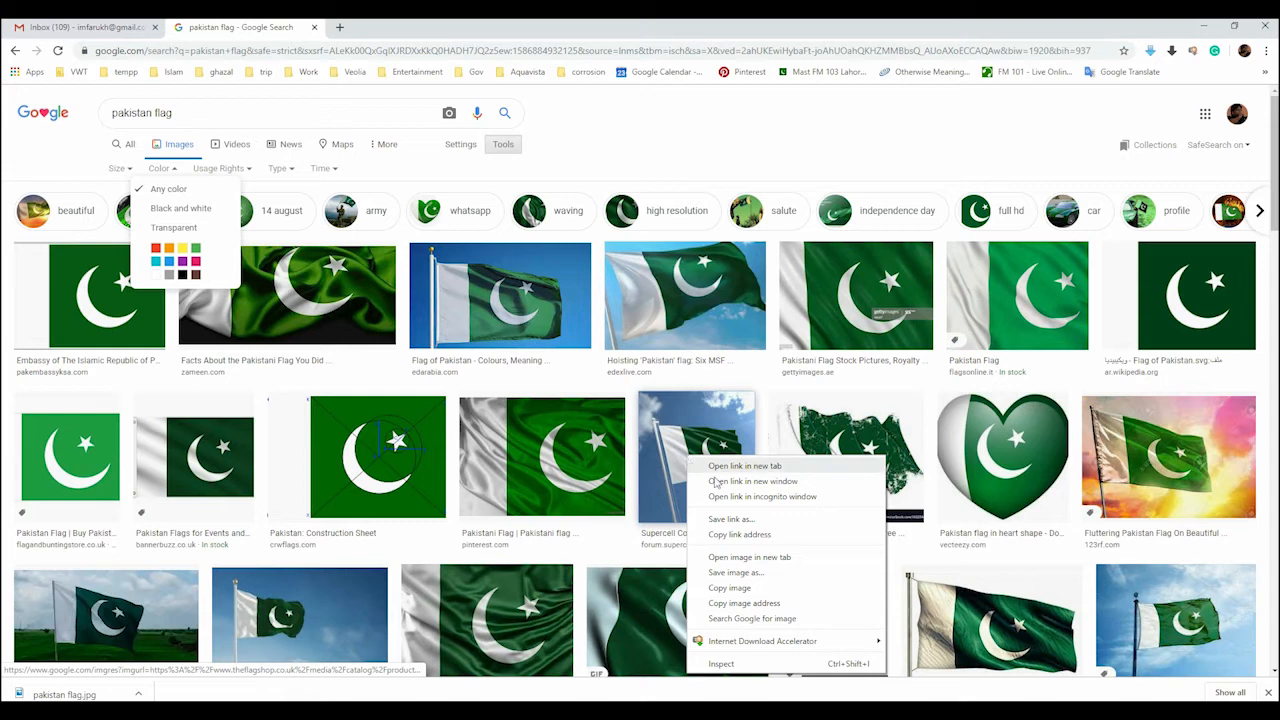
click(735, 573)
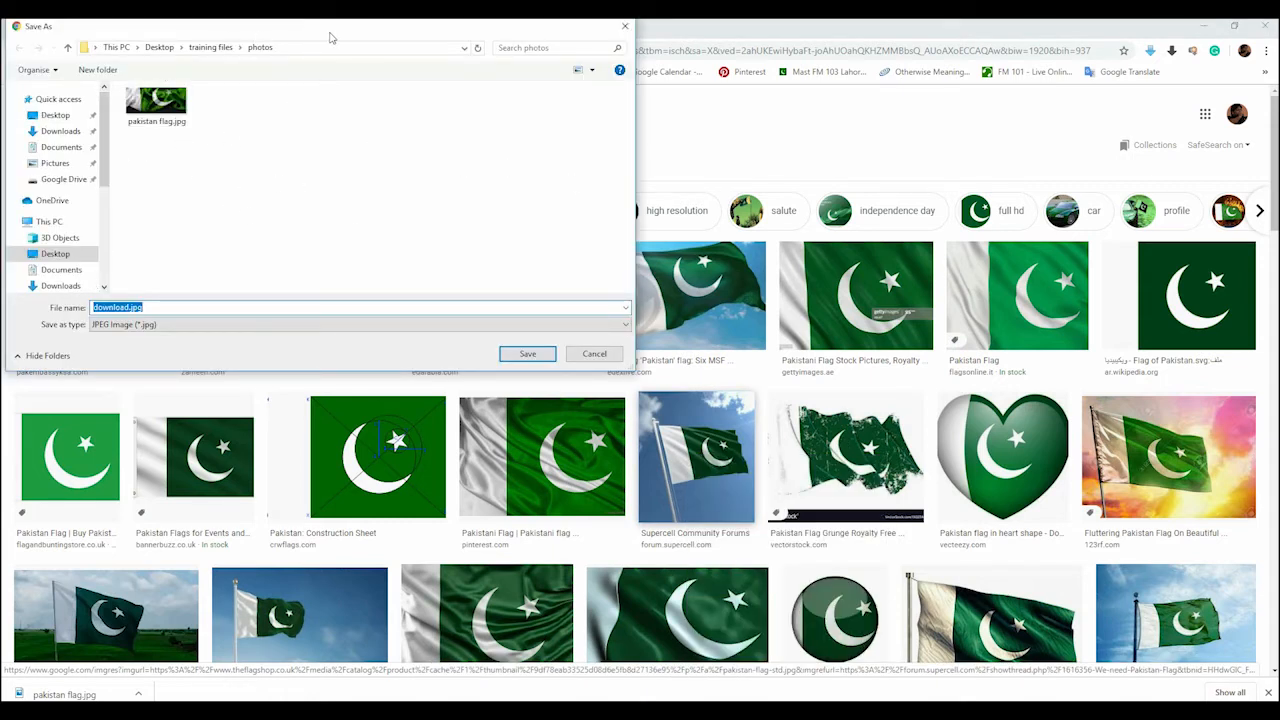
drag(332, 37, 477, 91)
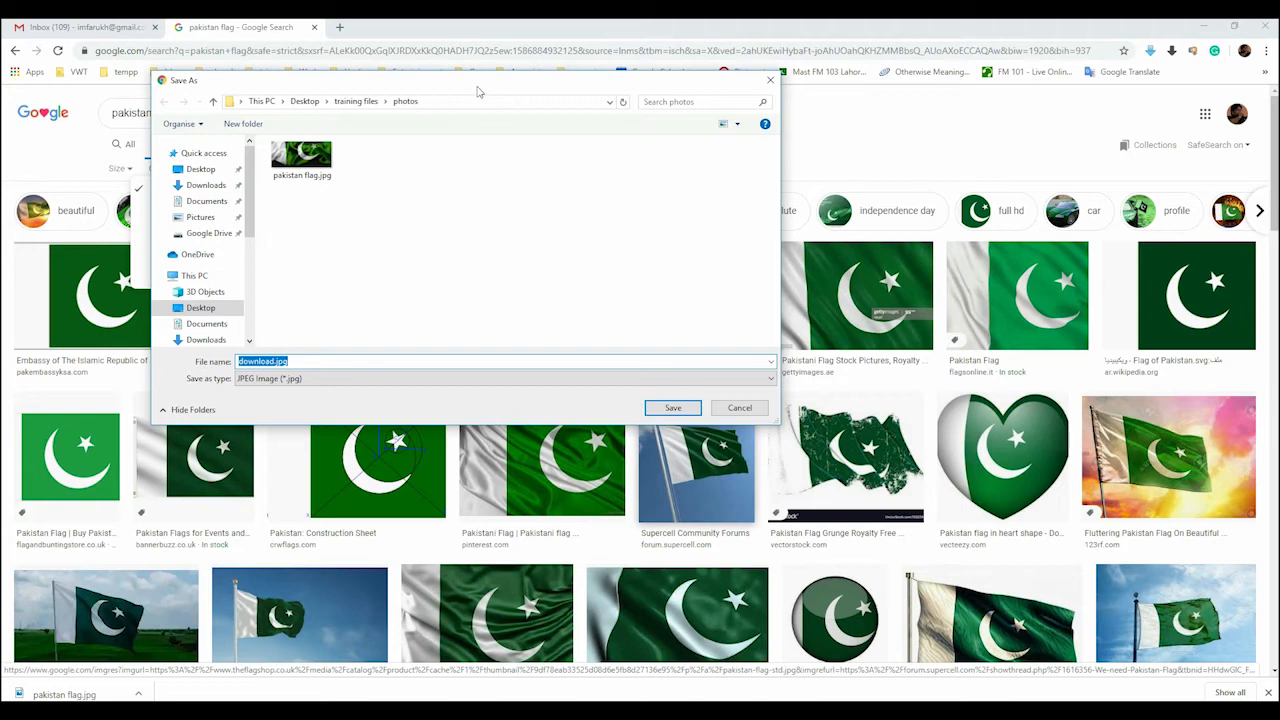
text(test pic 1)
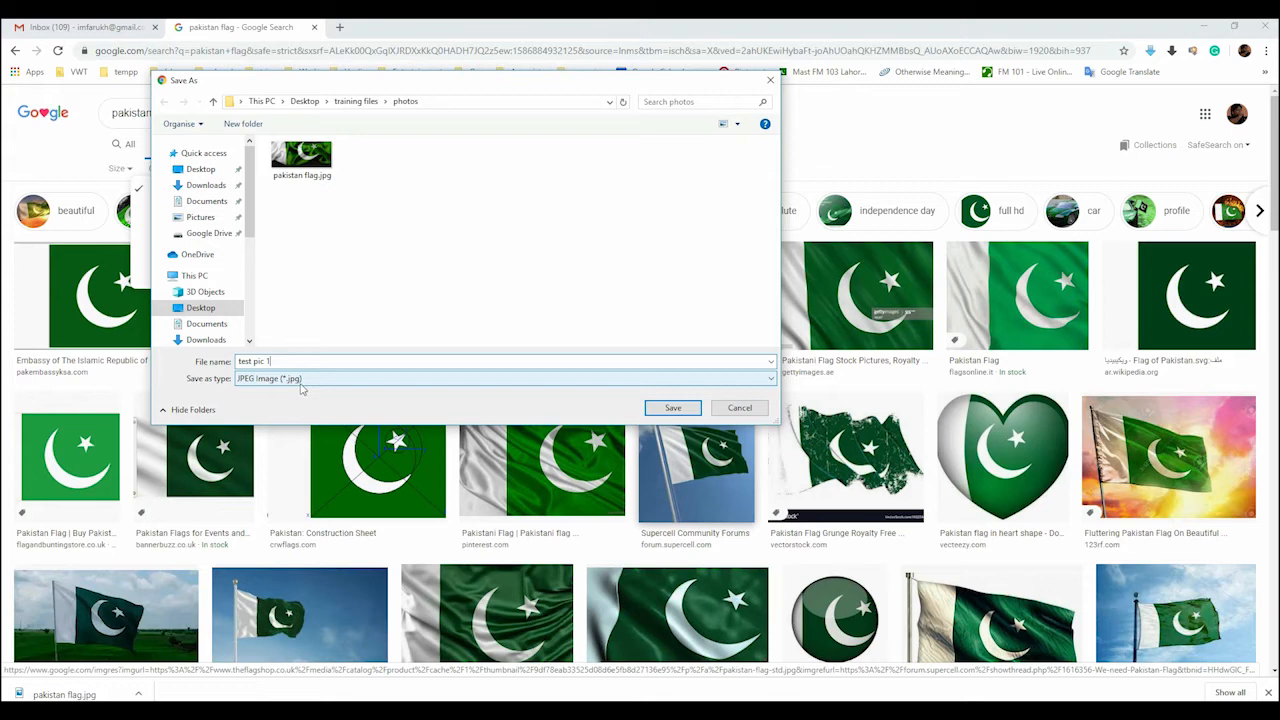
click(670, 408)
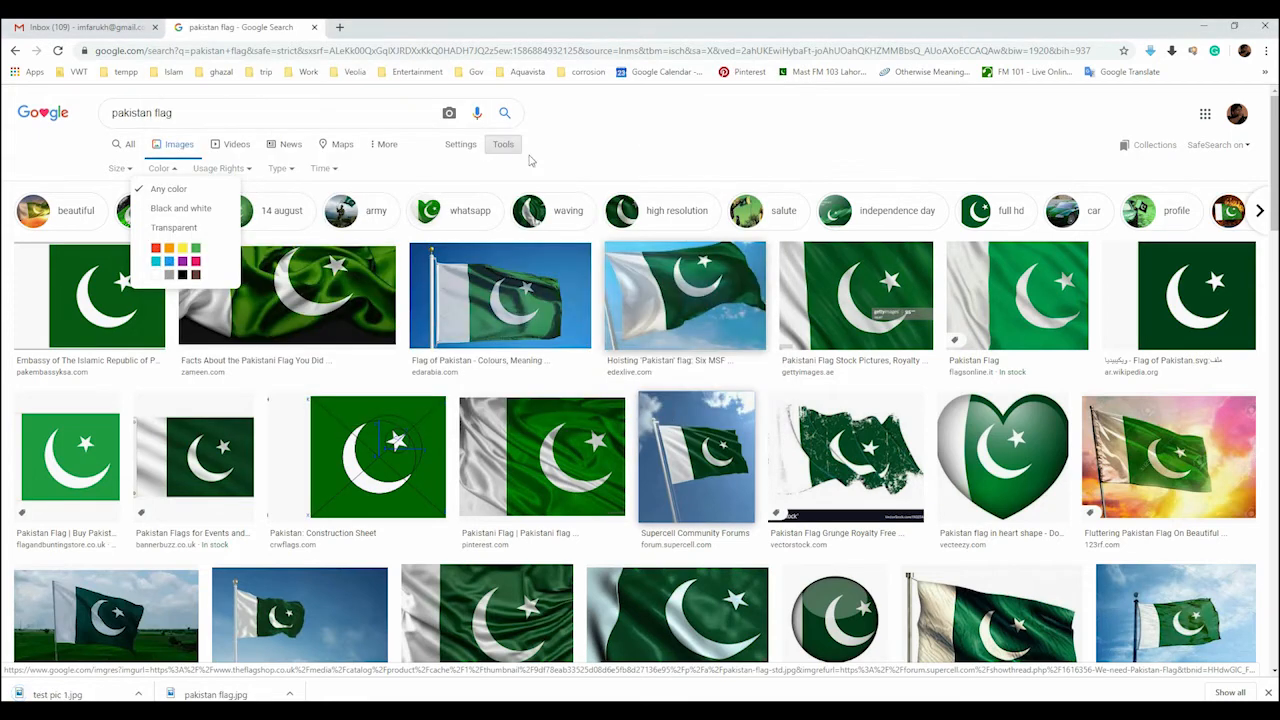
Filter the Pakistan flag image results by the Transparent color option
click(197, 230)
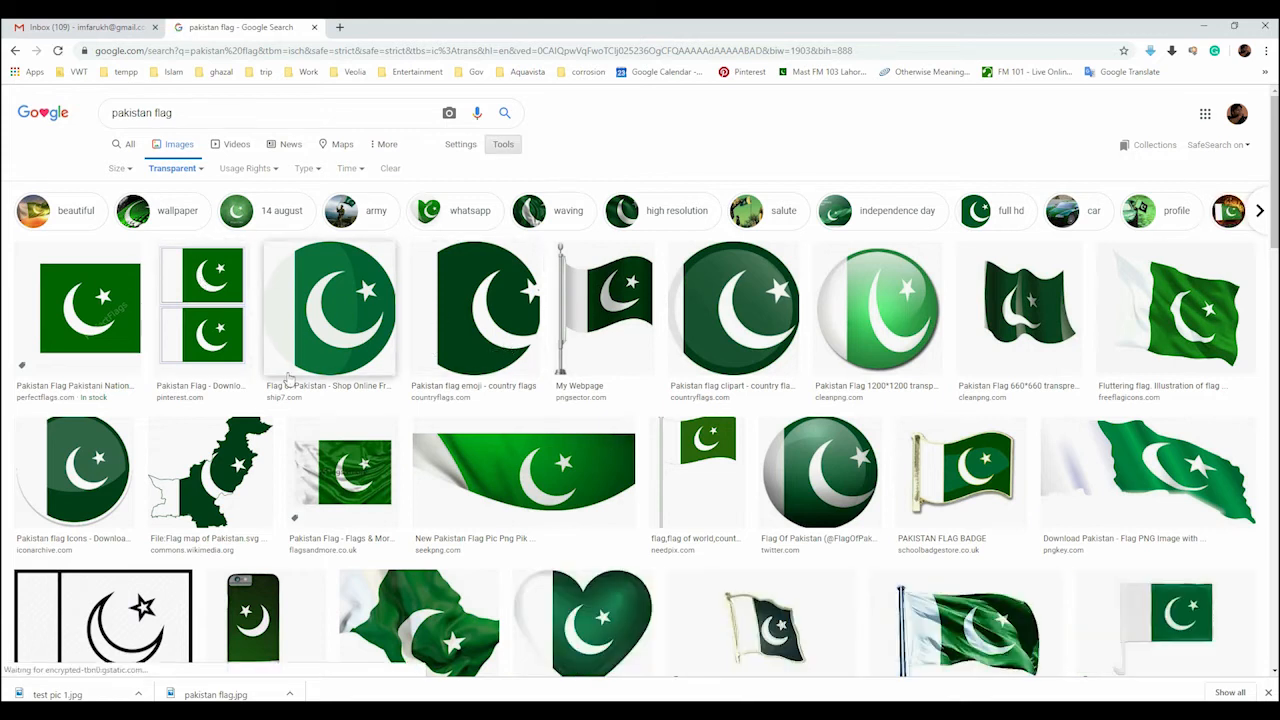
right_click(585, 291)
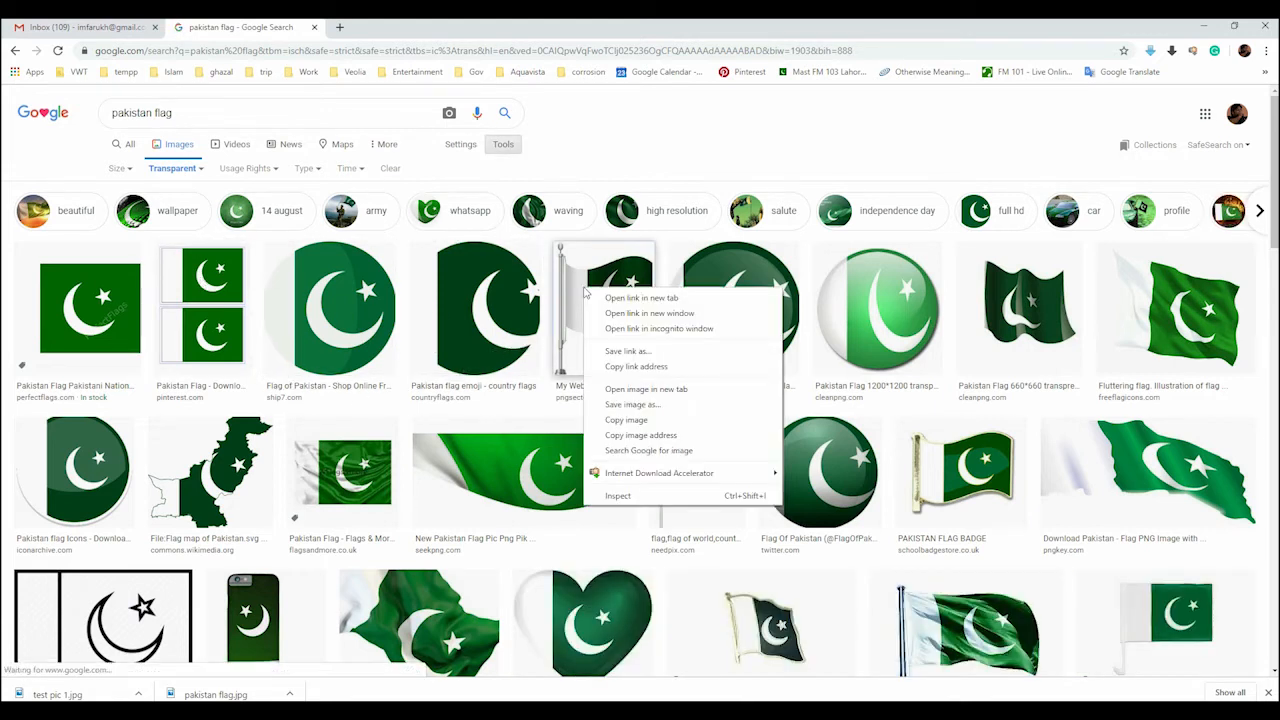
click(653, 405)
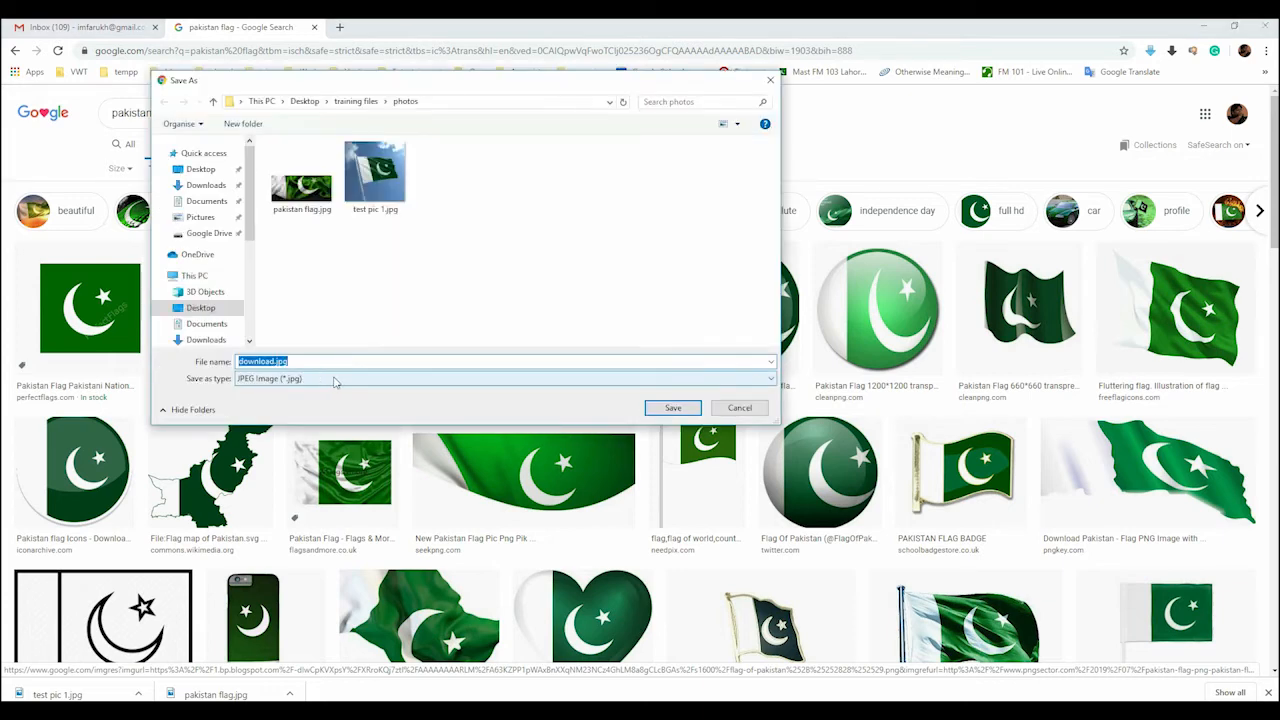
click(336, 379)
click(336, 379)
key(Escape)
Open the larger preview of the pngsector.com flag on a pole and save it as flag-of-pakistan (28).png in the photos folder
click(615, 328)
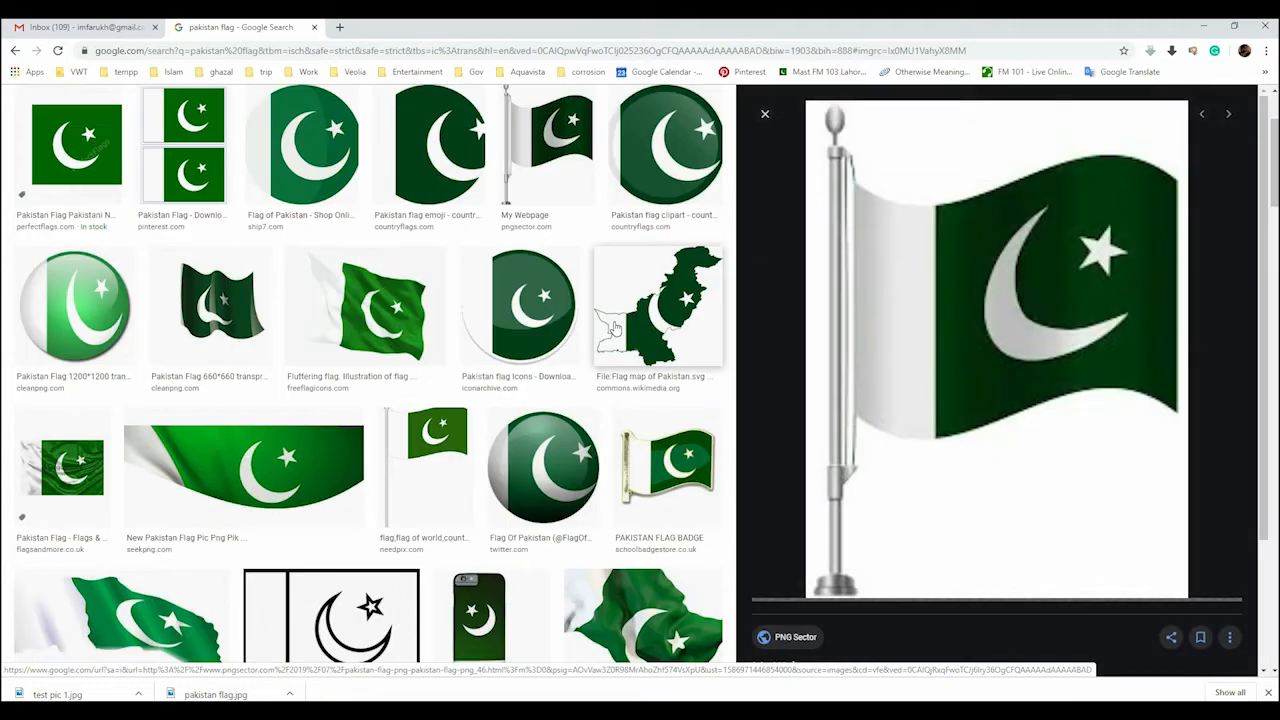
right_click(952, 290)
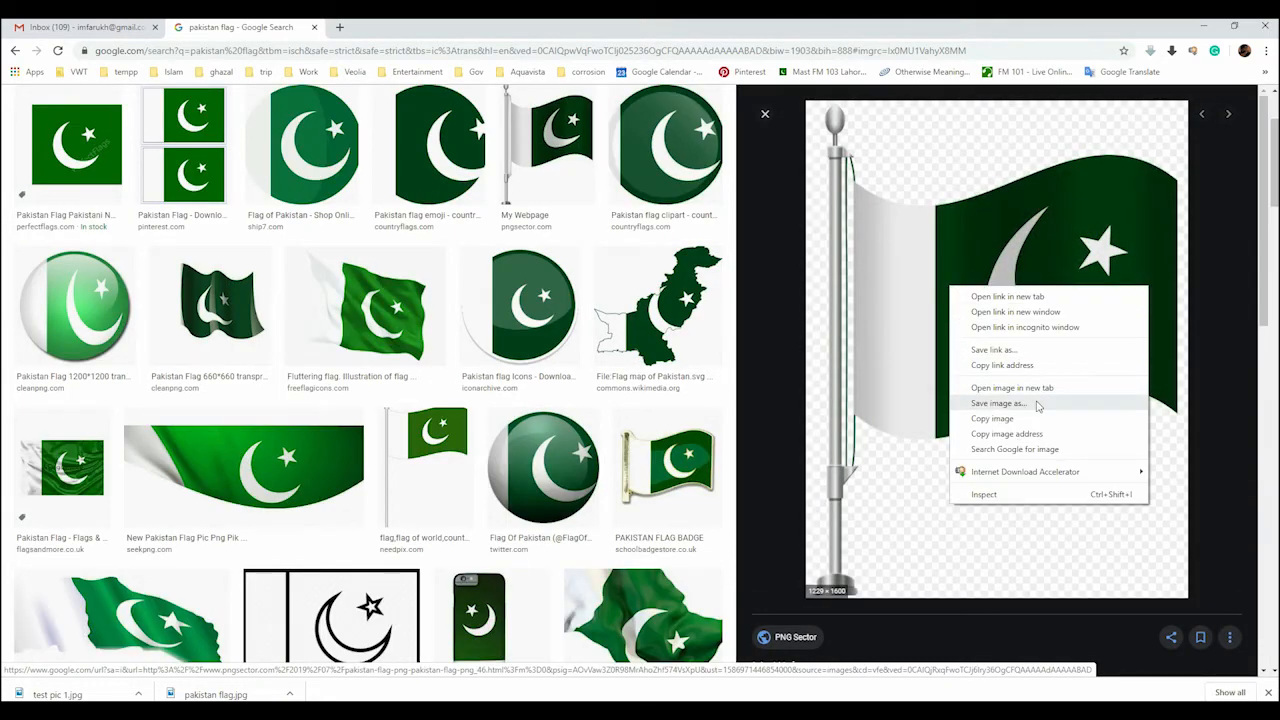
click(1037, 404)
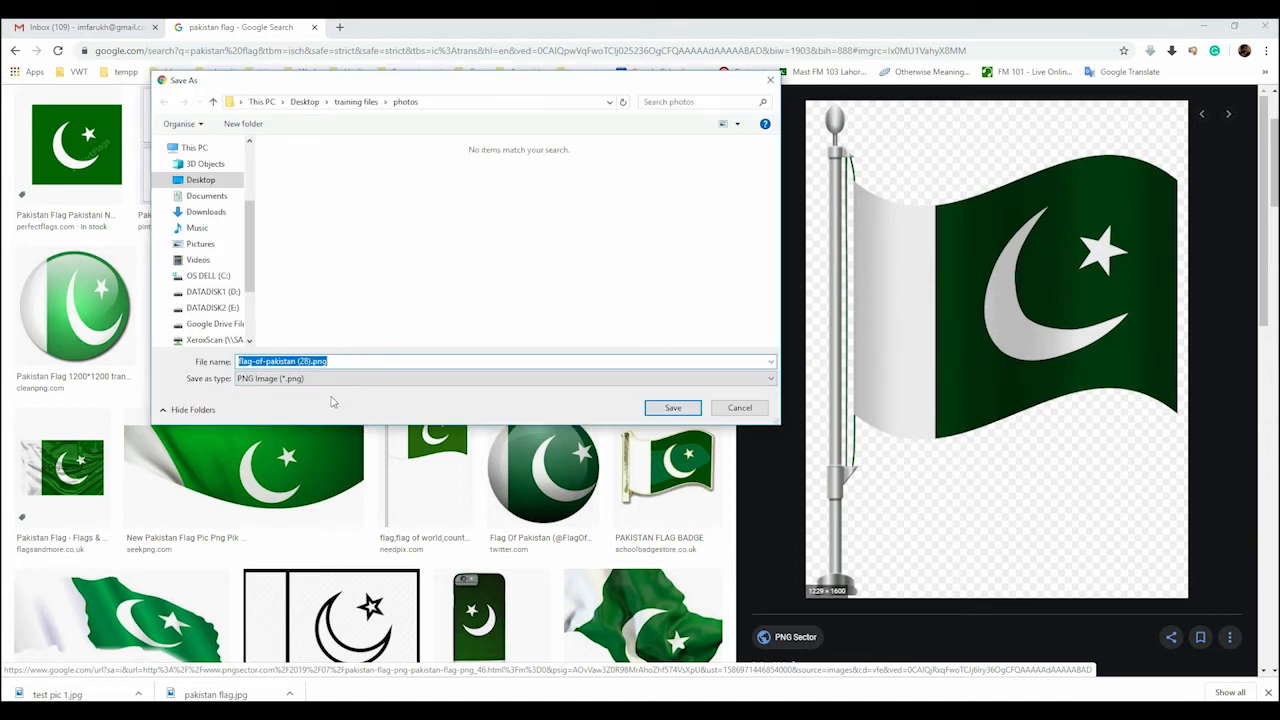
click(668, 410)
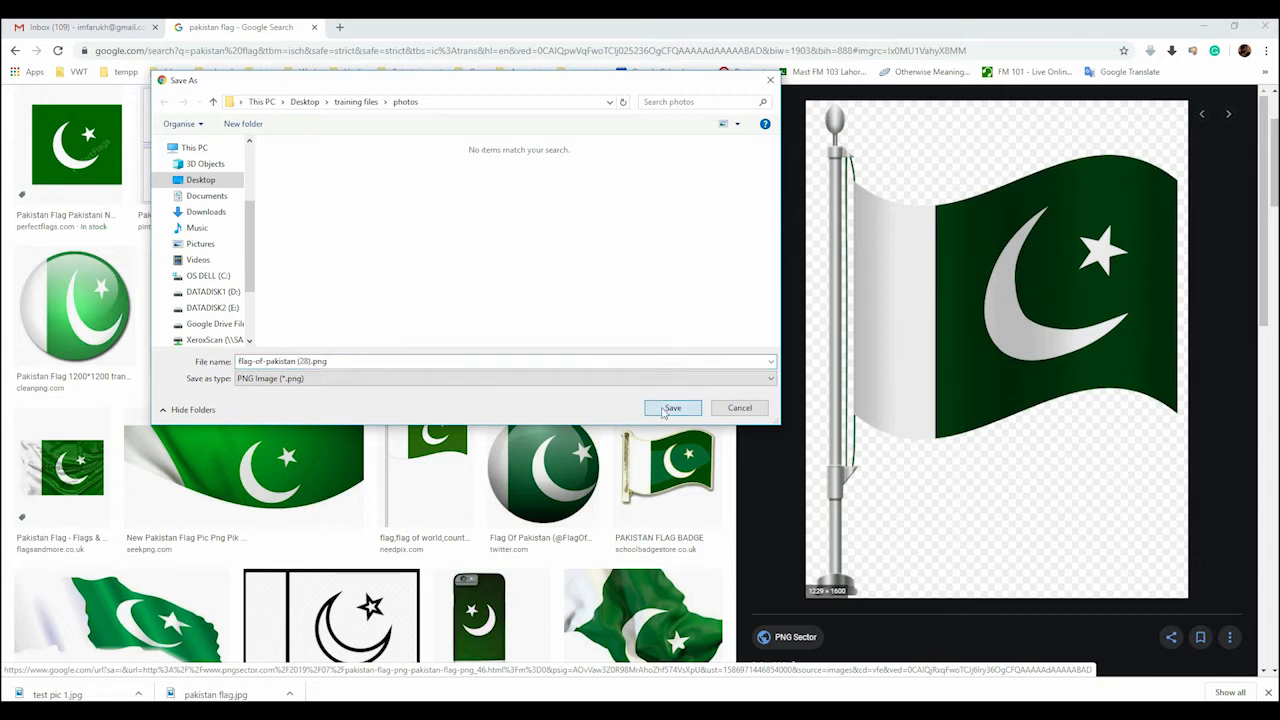
Return to Photoshop, float the test_project A4 Size document in its own window and zoom it to 33.3%
click(440, 711)
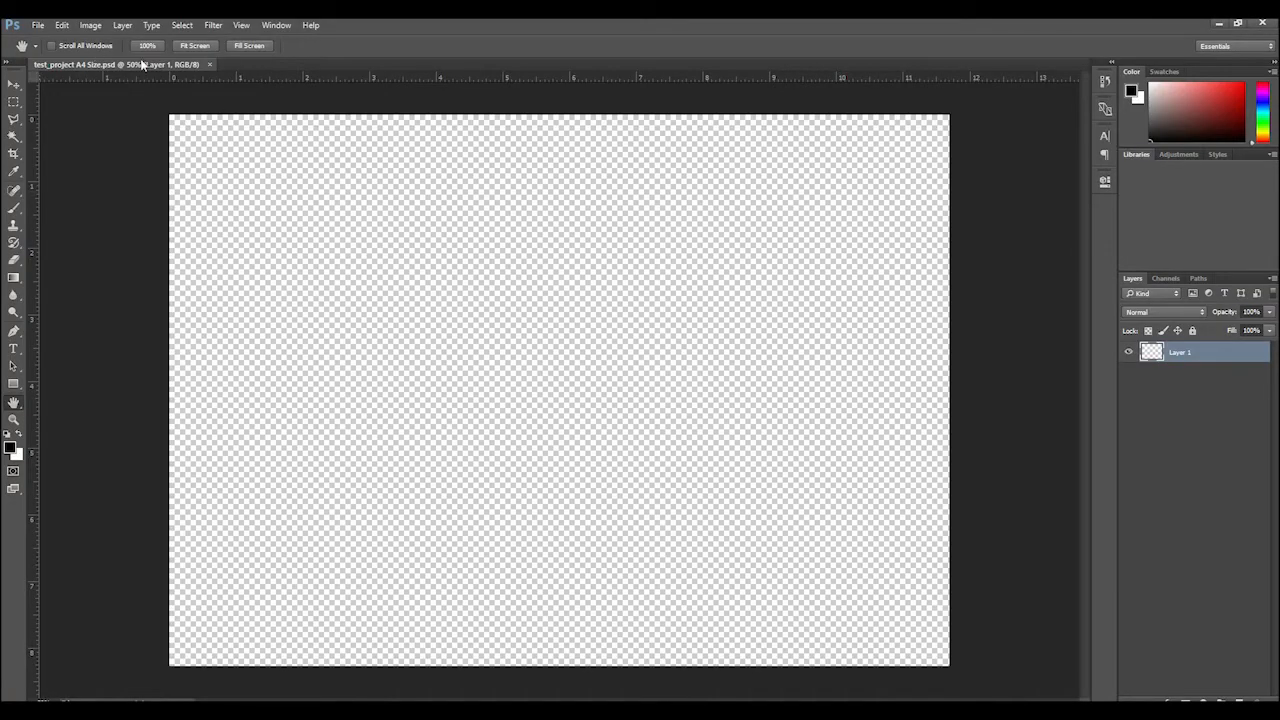
drag(140, 64, 285, 100)
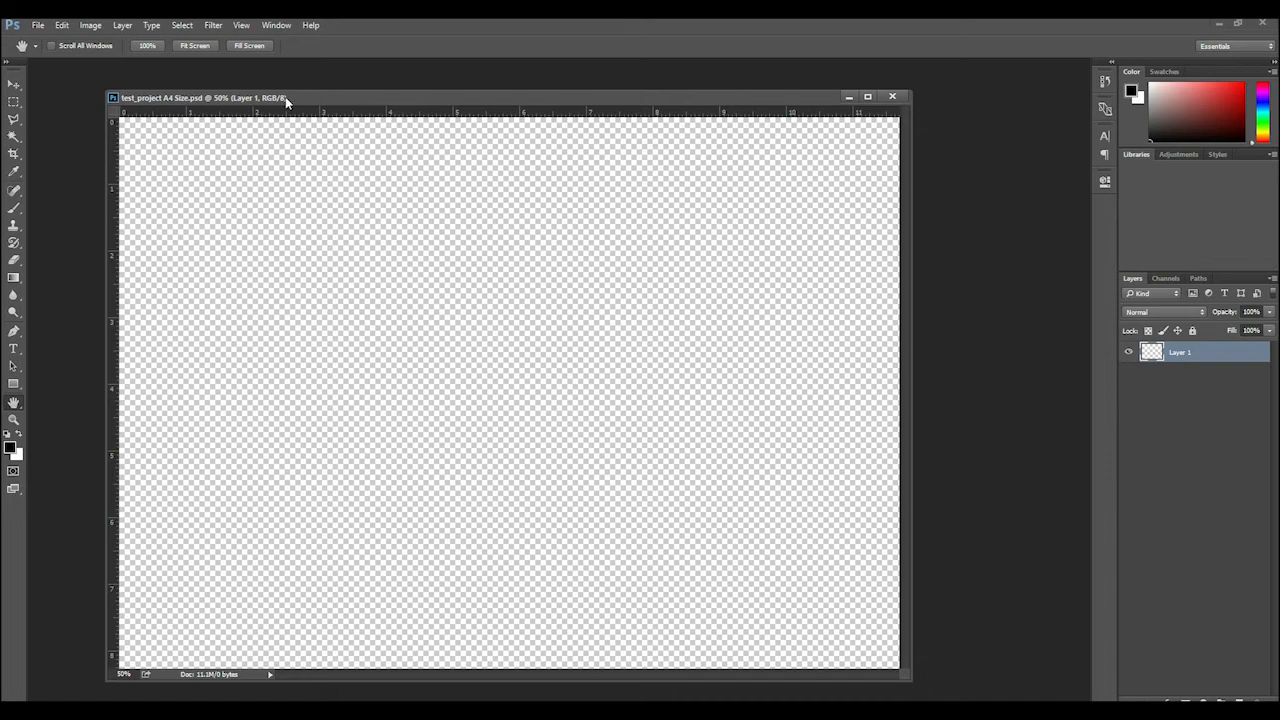
key(ctrl+minus)
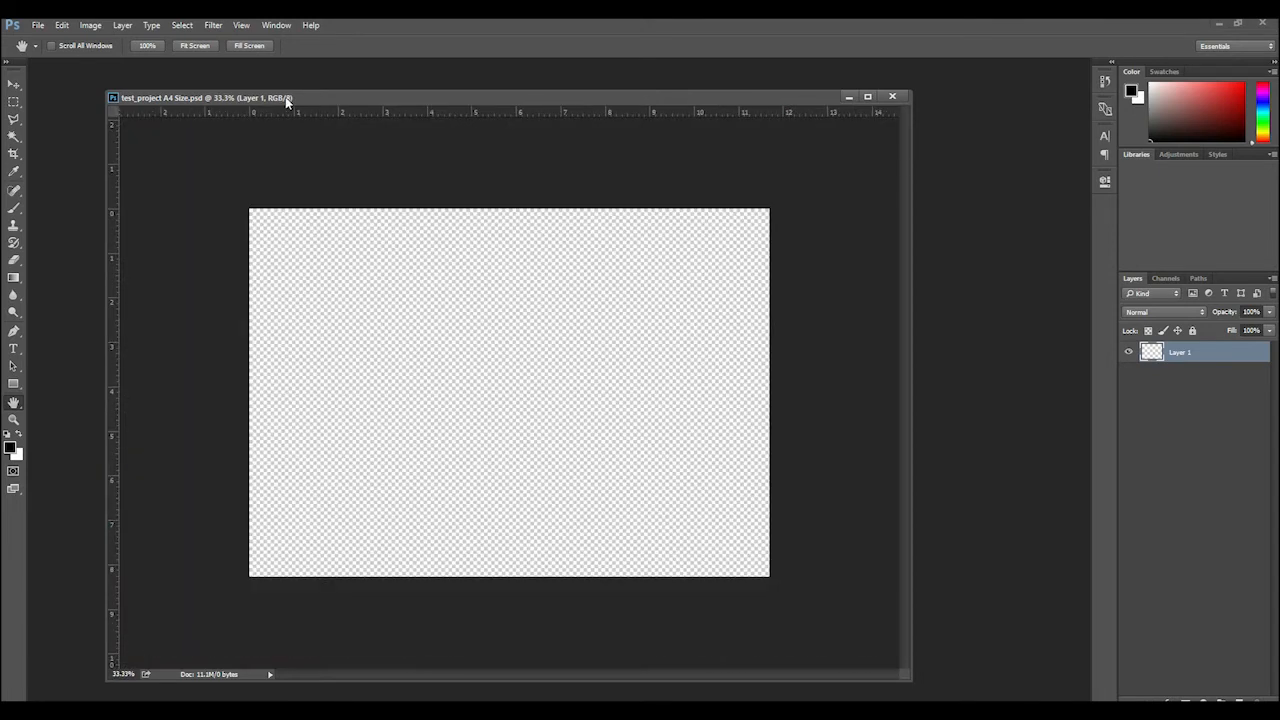
key(ctrl+minus)
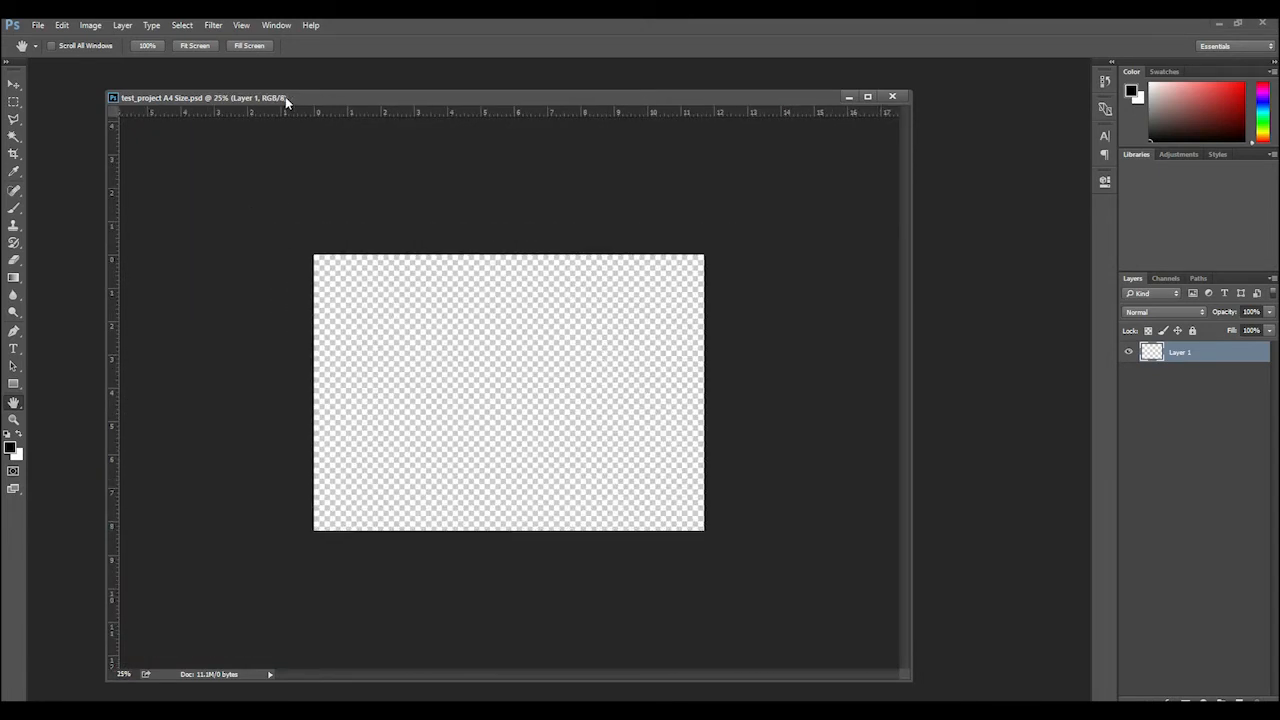
key(ctrl+plus)
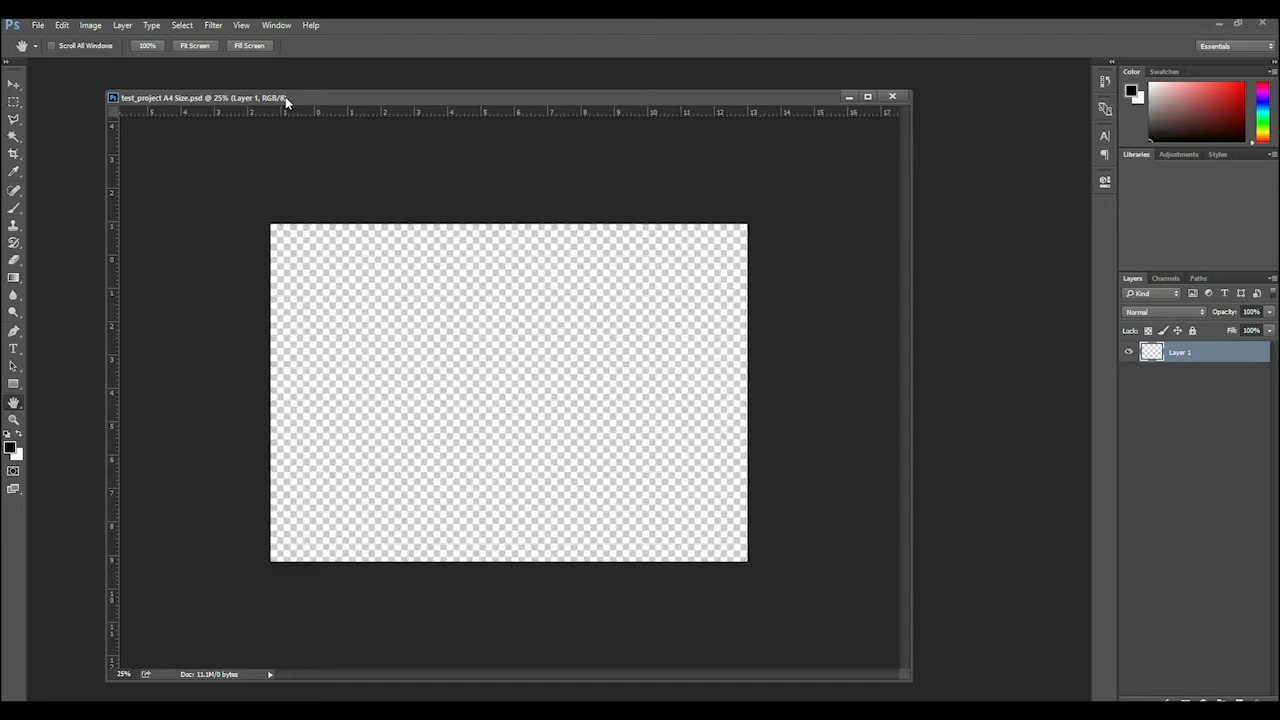
key(ctrl+plus)
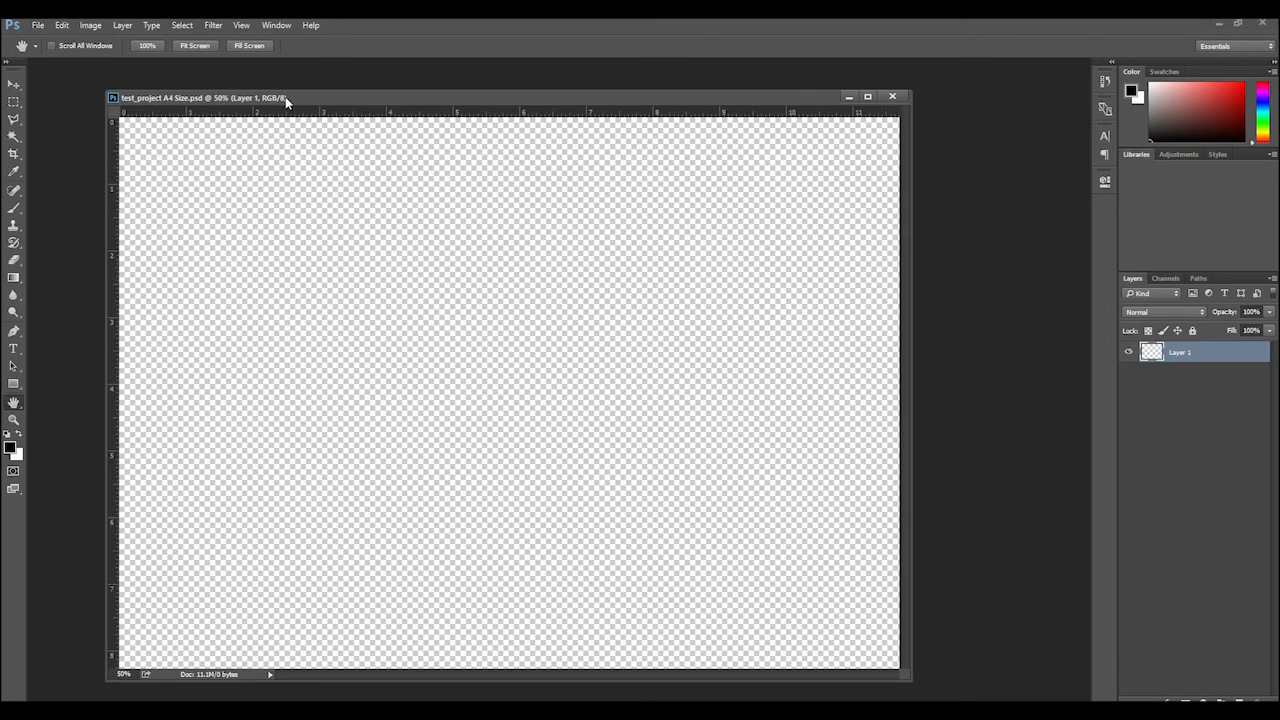
key(ctrl+minus)
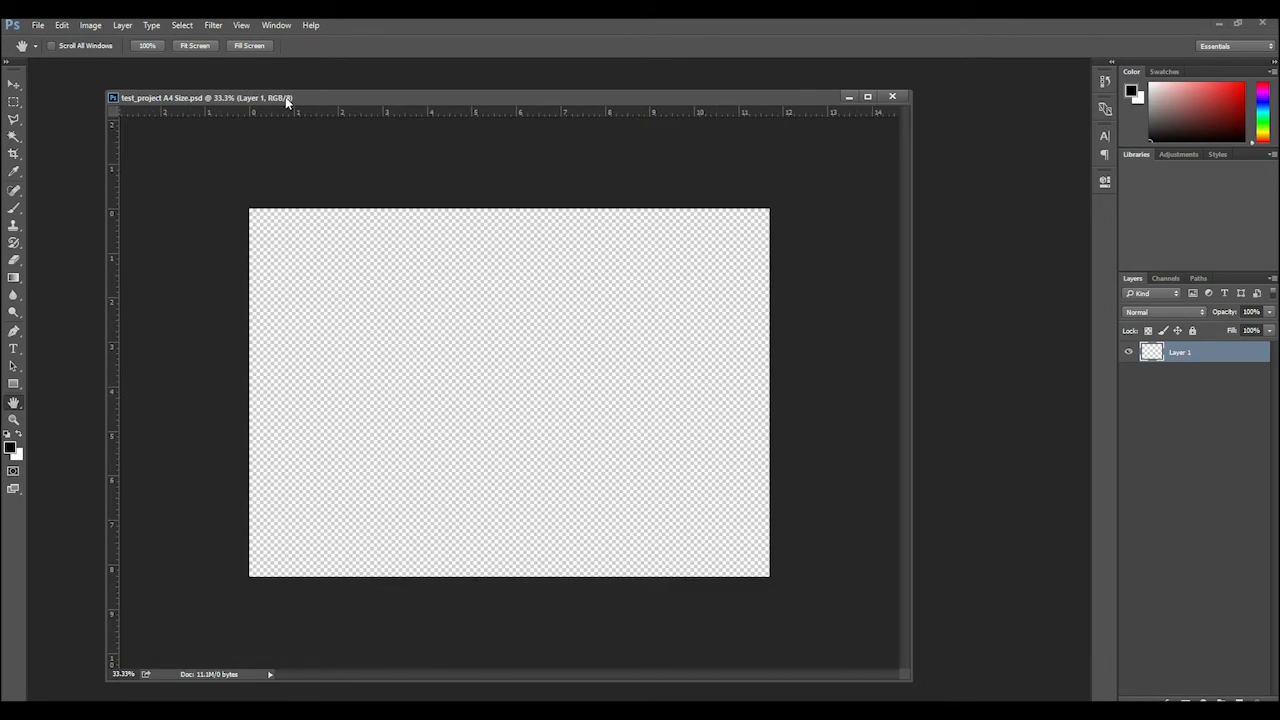
key(ctrl+minus)
key(ctrl+plus)
Activate the Gradient tool and check which tools share its group
click(14, 384)
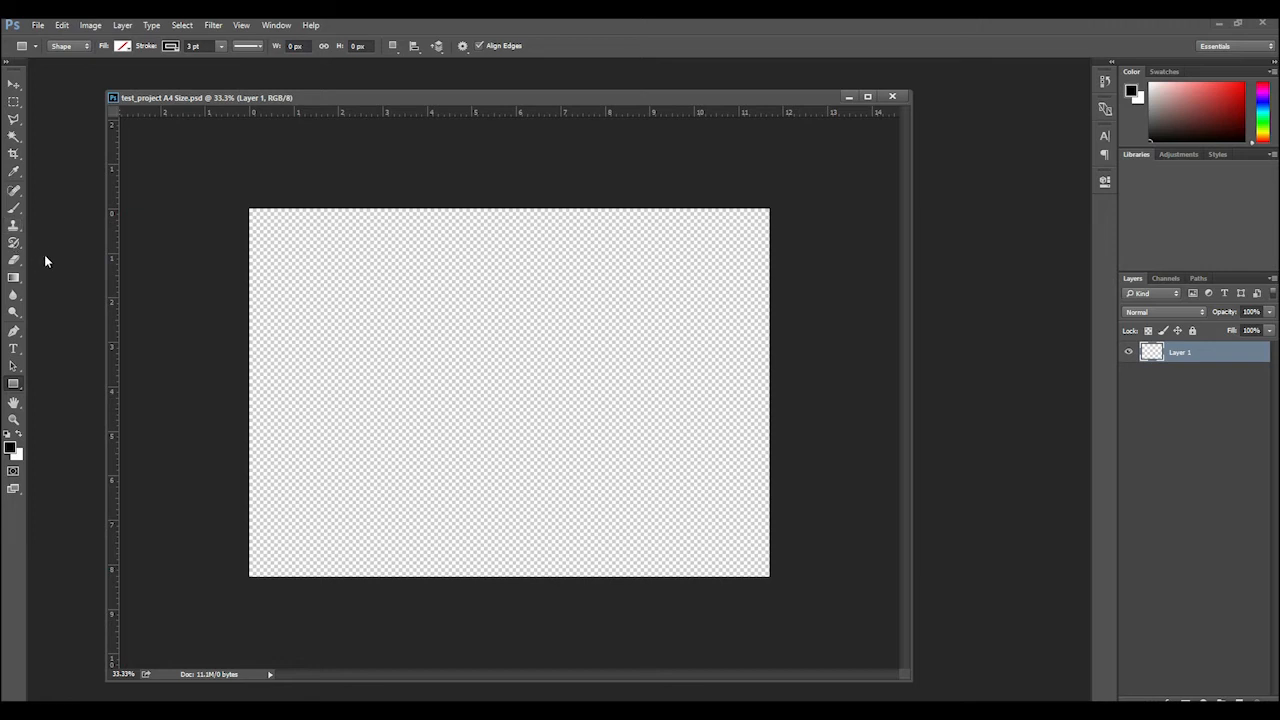
click(20, 284)
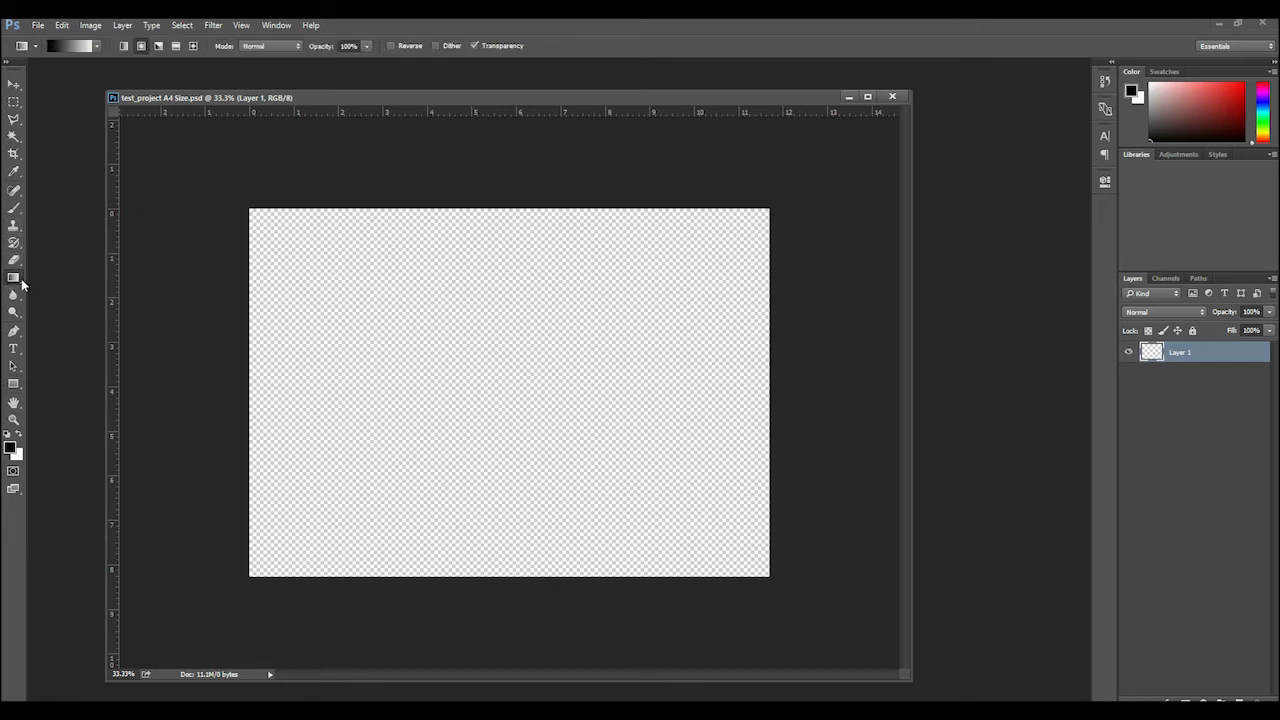
right_click(22, 285)
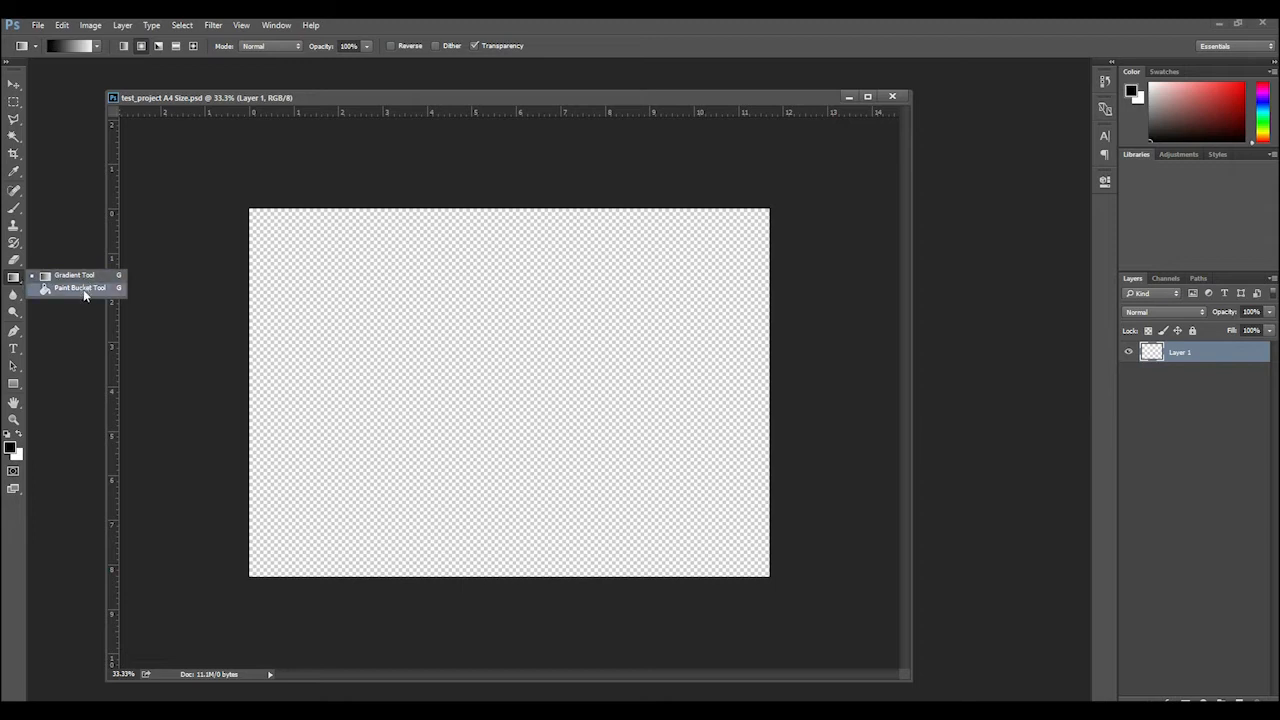
click(15, 283)
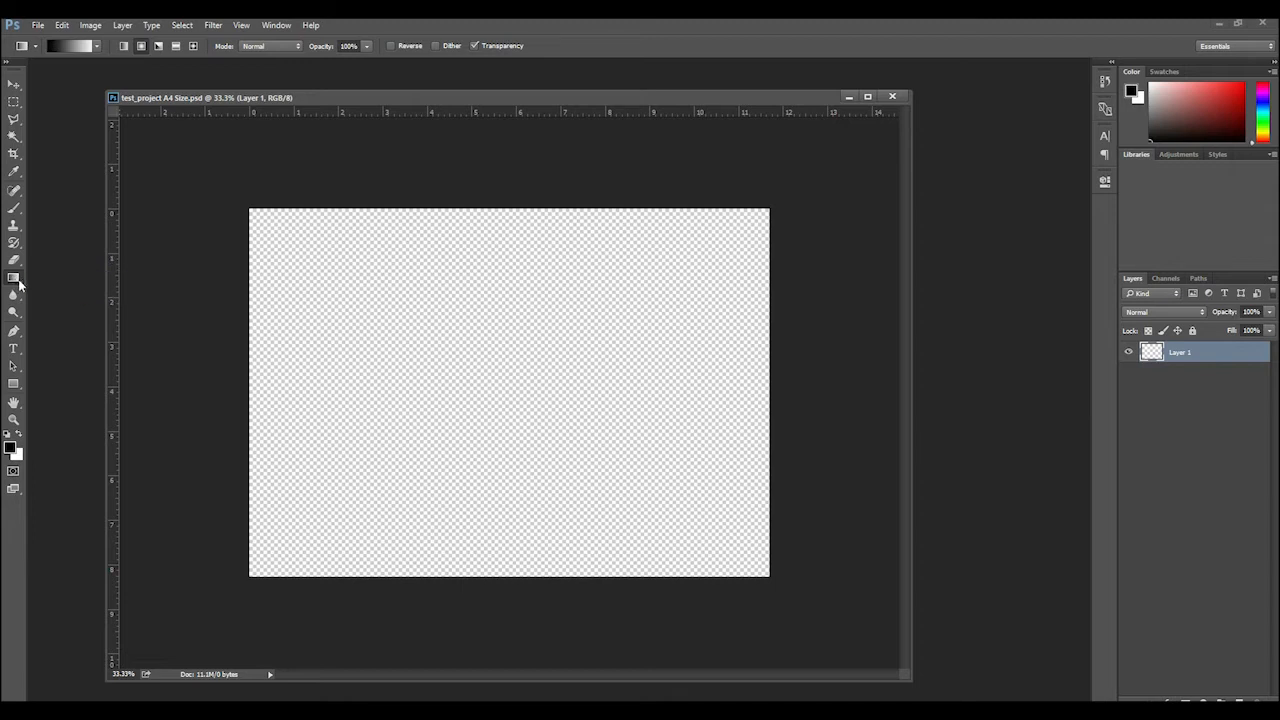
Switch to the Paint Bucket tool and fill Layer 1 with the black foreground color
click(15, 283)
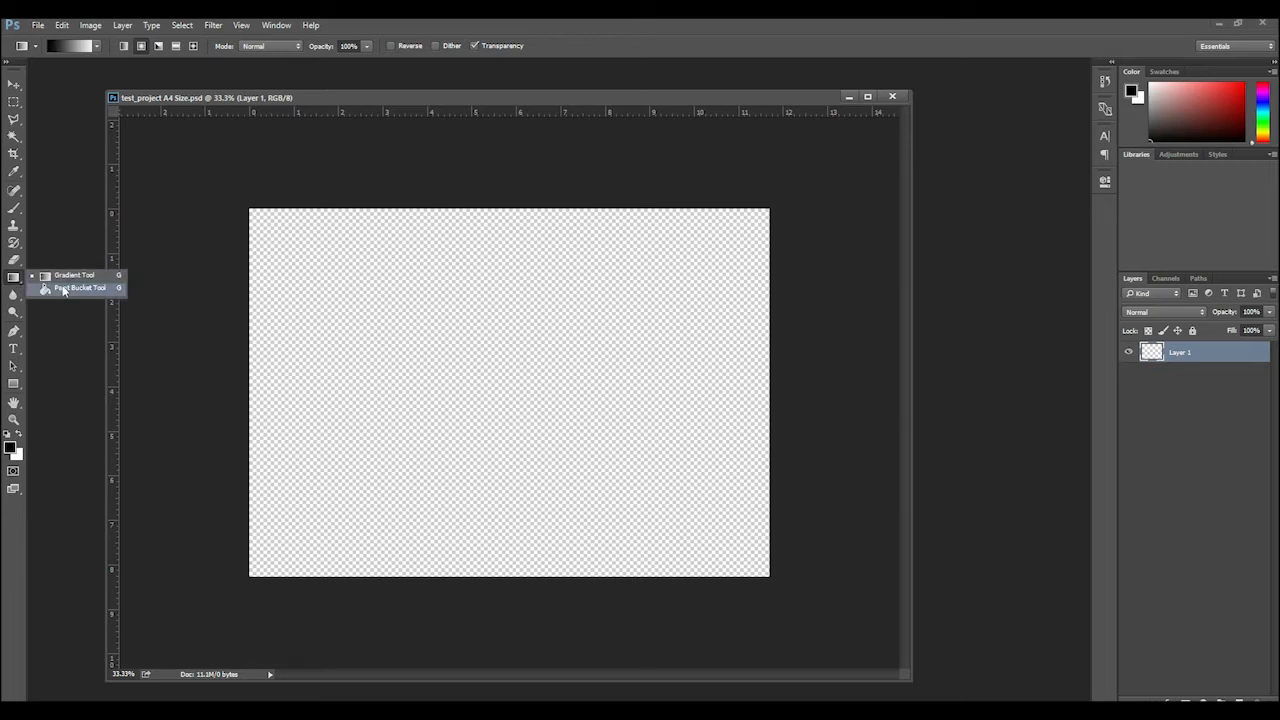
click(63, 288)
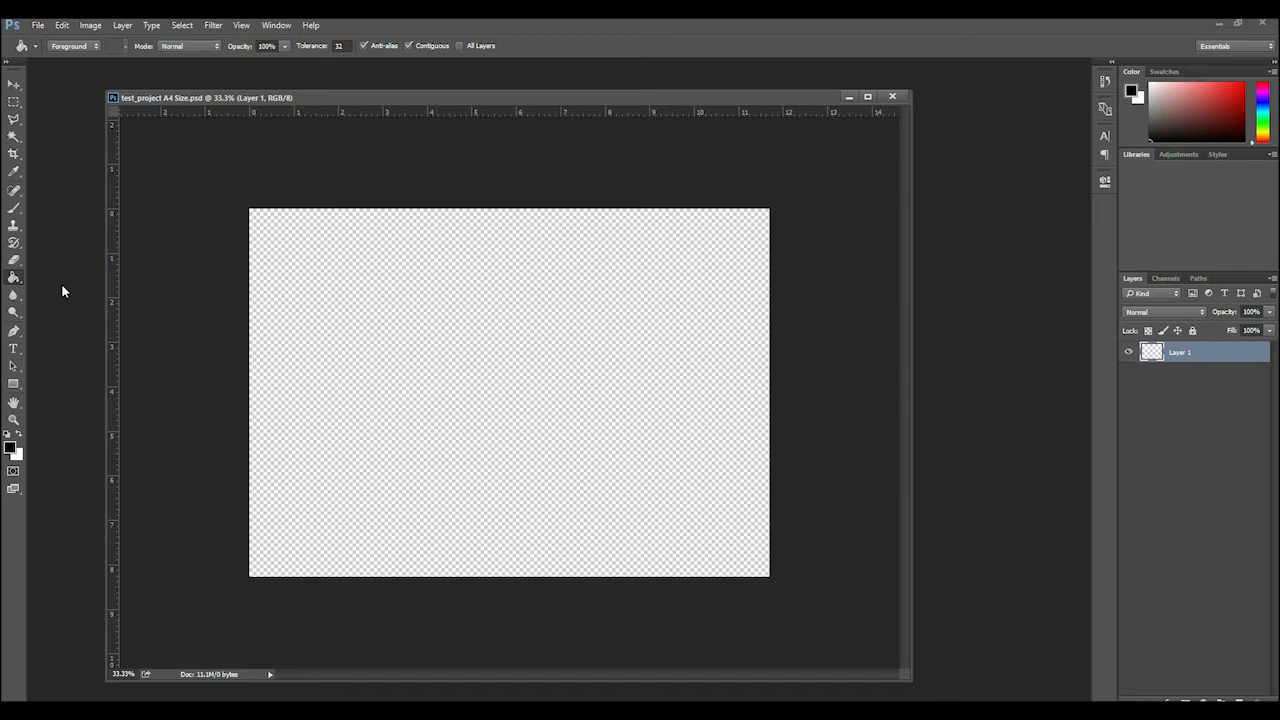
click(372, 304)
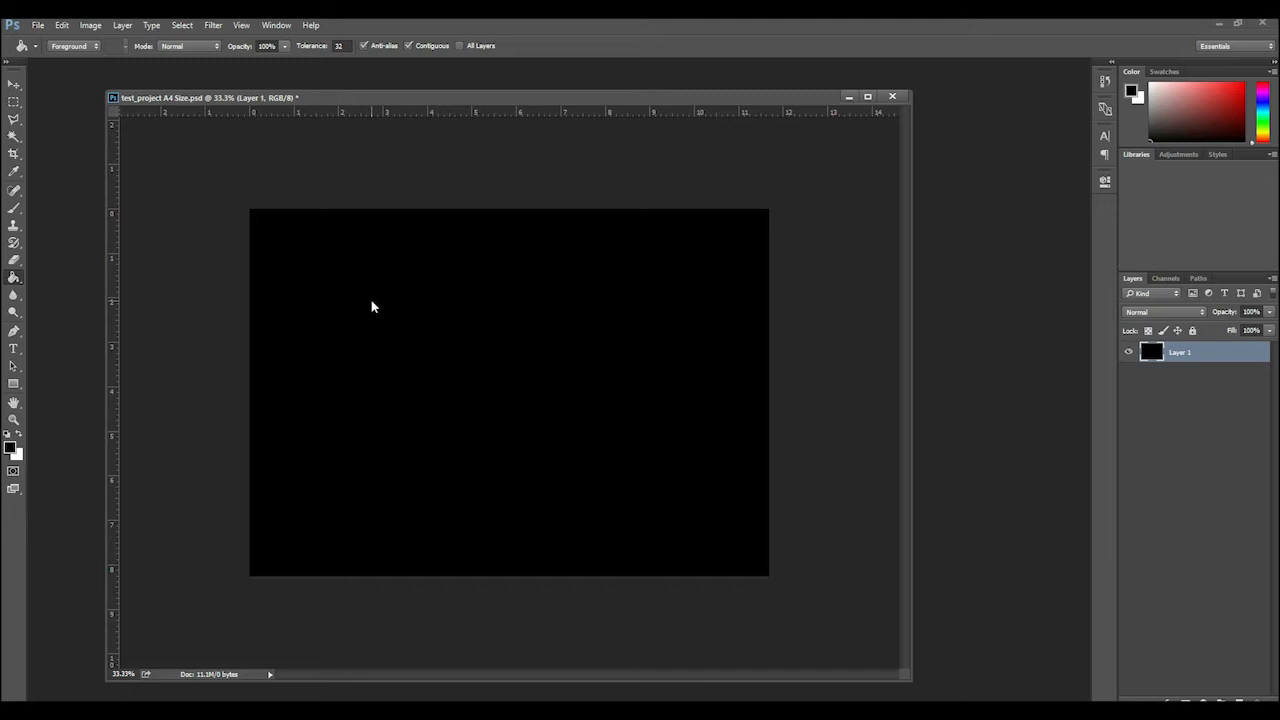
Open the foreground color picker and try several green shades at hue 130, ending on 14e937
click(11, 448)
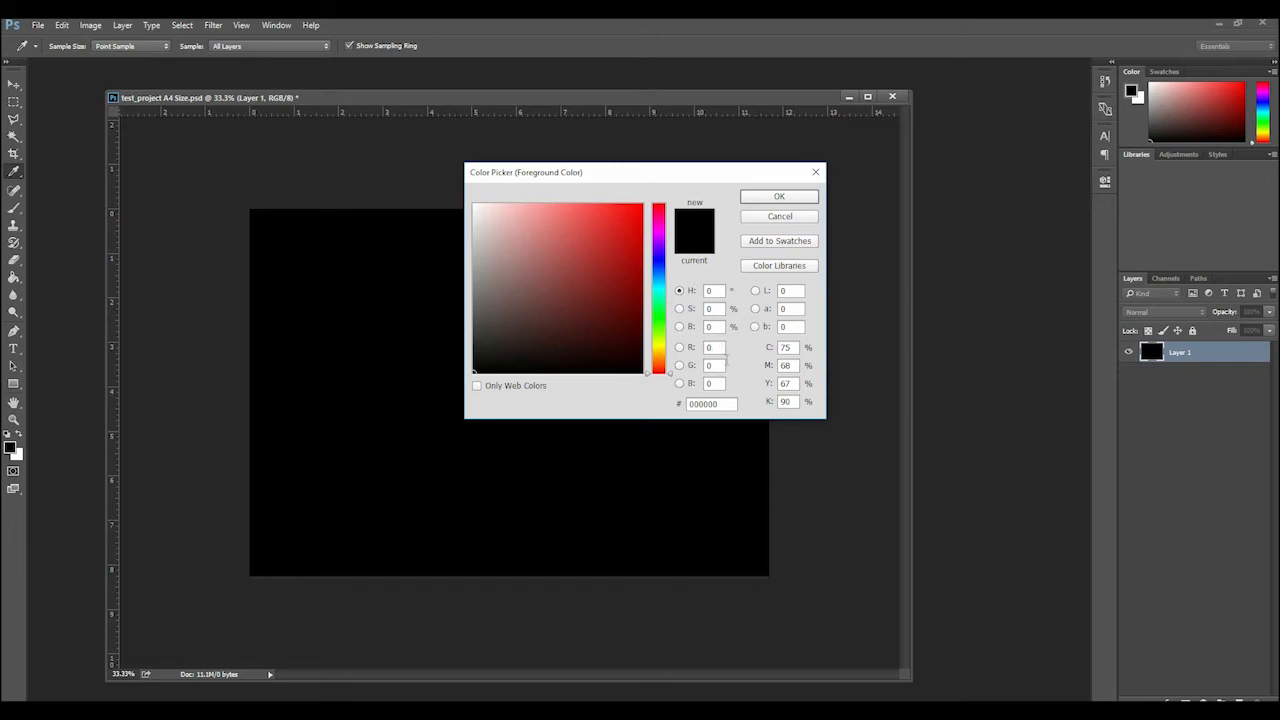
click(659, 312)
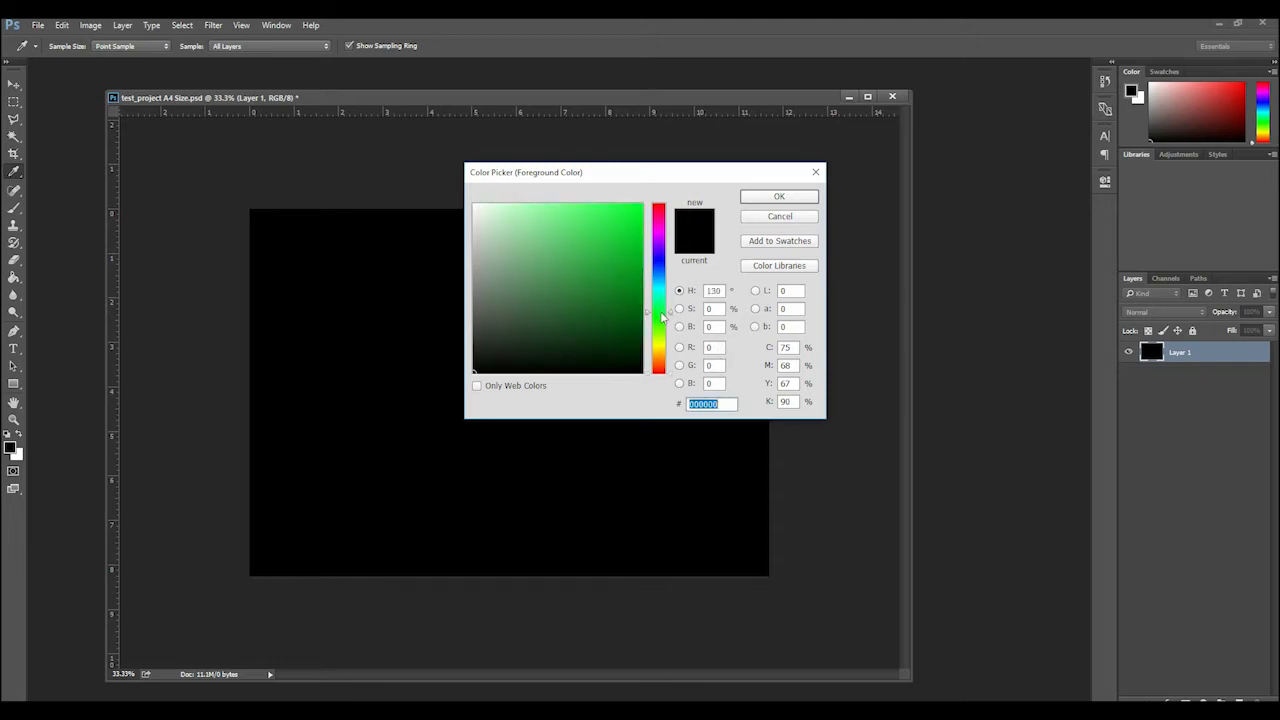
click(631, 231)
click(628, 258)
click(522, 253)
click(620, 286)
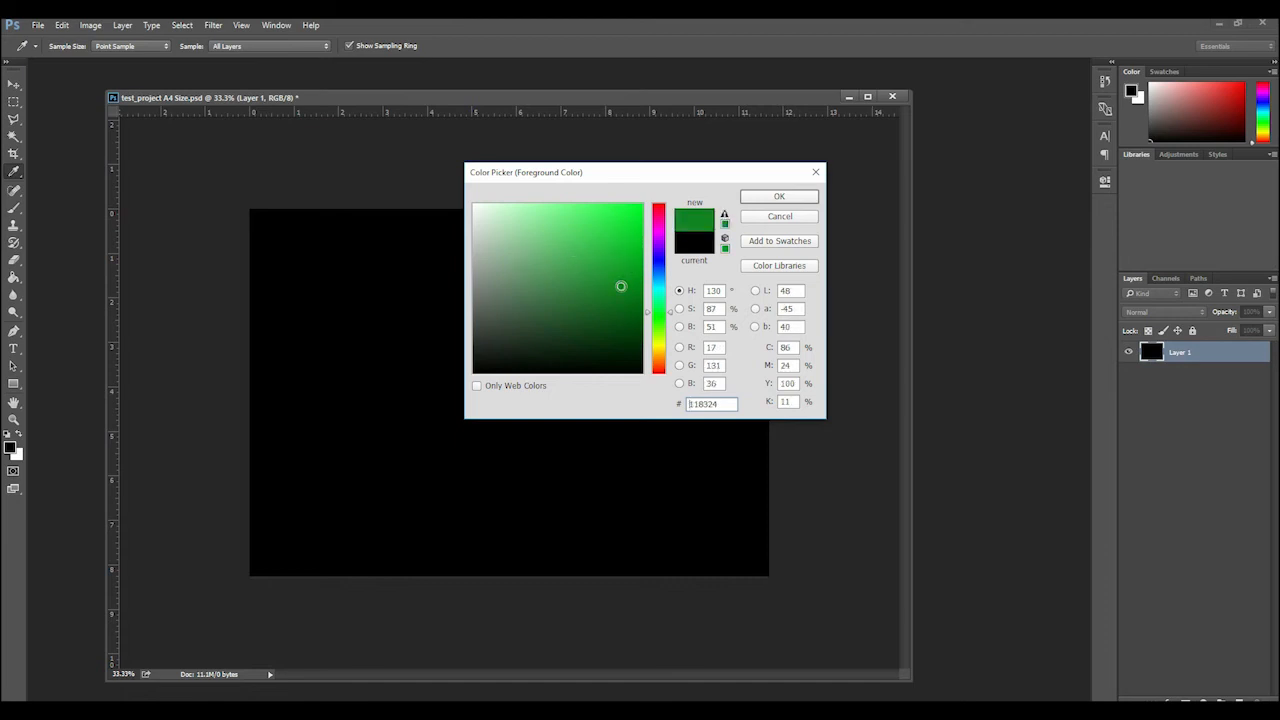
click(628, 218)
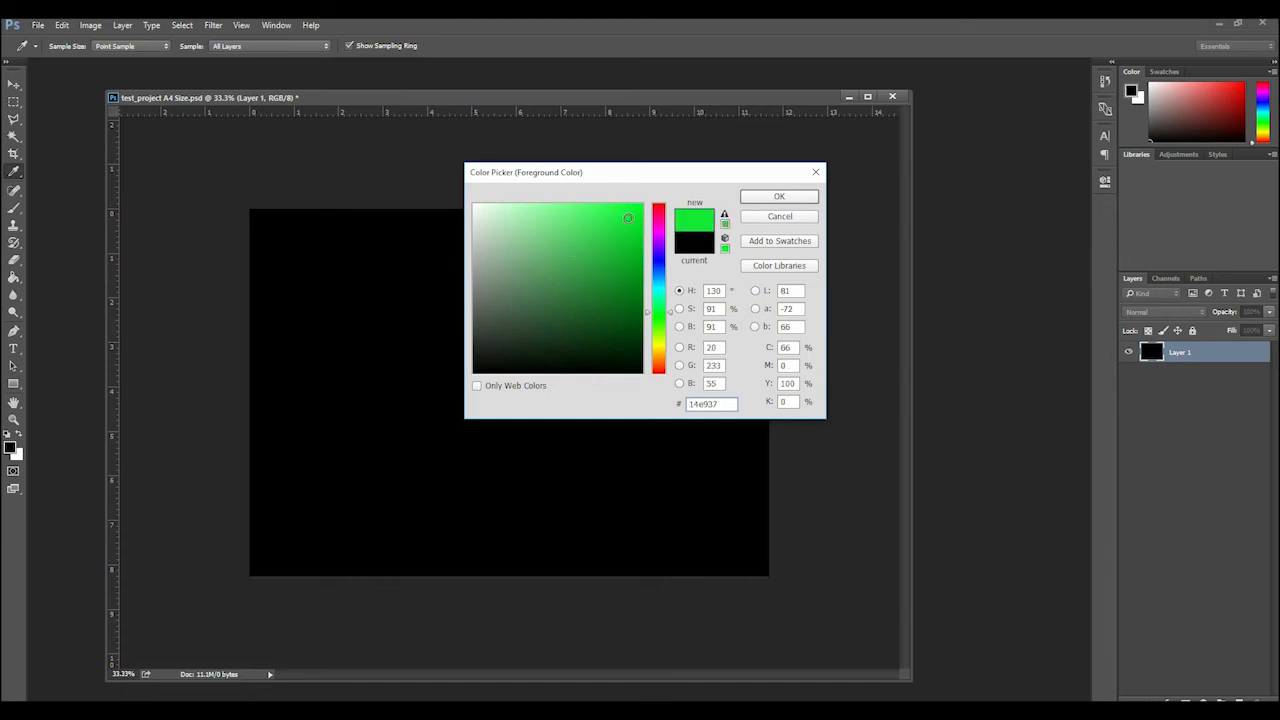
Set the color picker's RGB values to 0, 255, 0 for pure green
double_click(720, 348)
text(0)
key(Tab)
text(255)
key(Tab)
text(0)
Try darker greens by setting the green channel to 150, 200 and finally 100
key(shift+Tab)
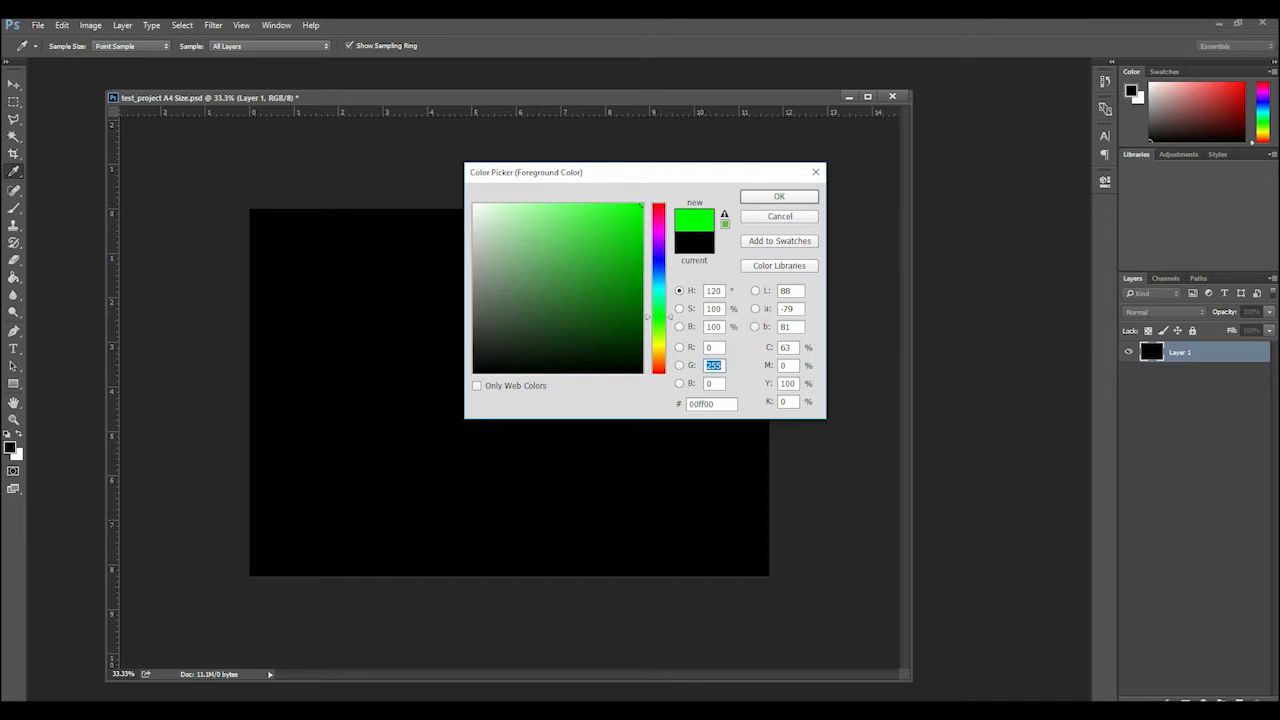
text(150)
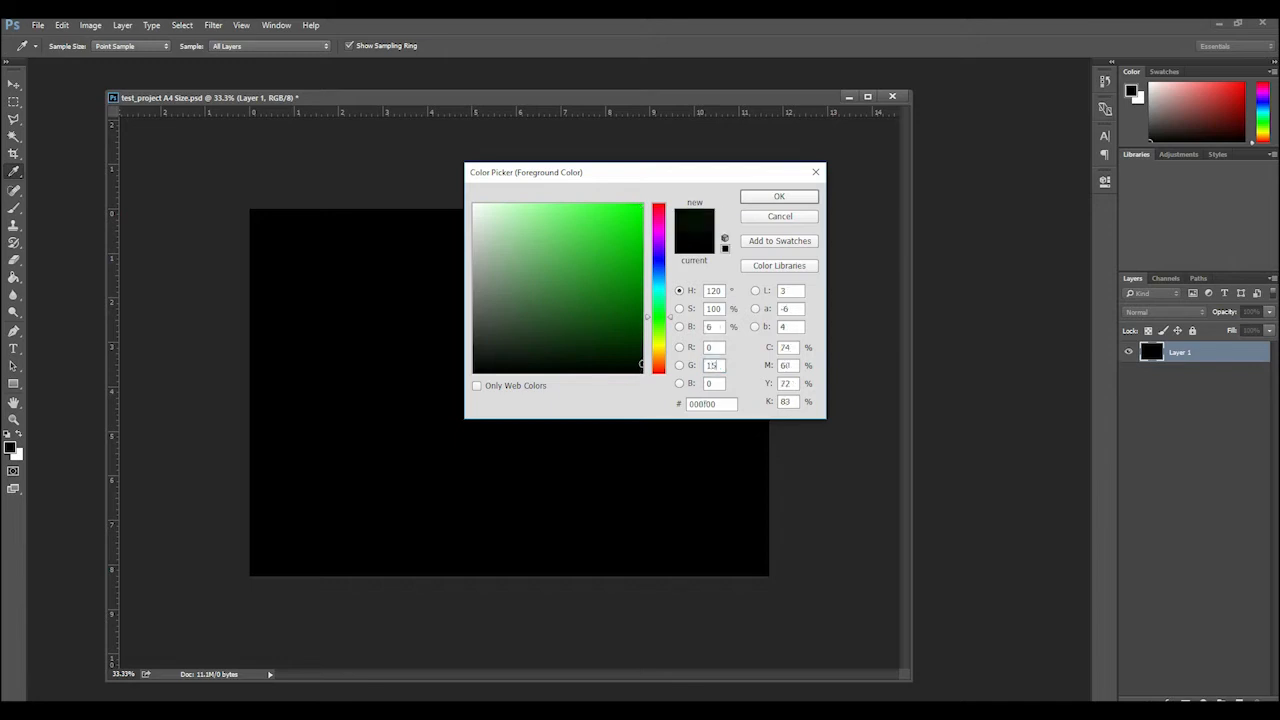
key(BackSpace)
key(BackSpace)
key(BackSpace)
text(200)
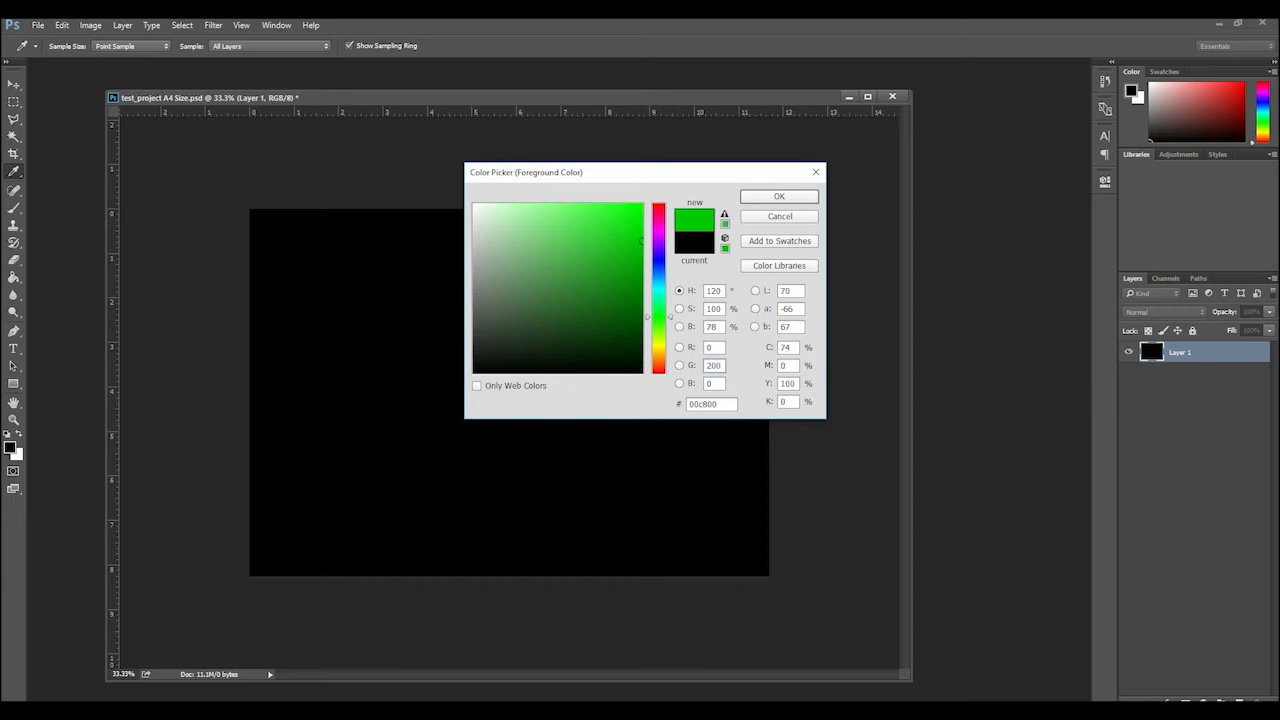
key(BackSpace)
key(BackSpace)
key(BackSpace)
text(100)
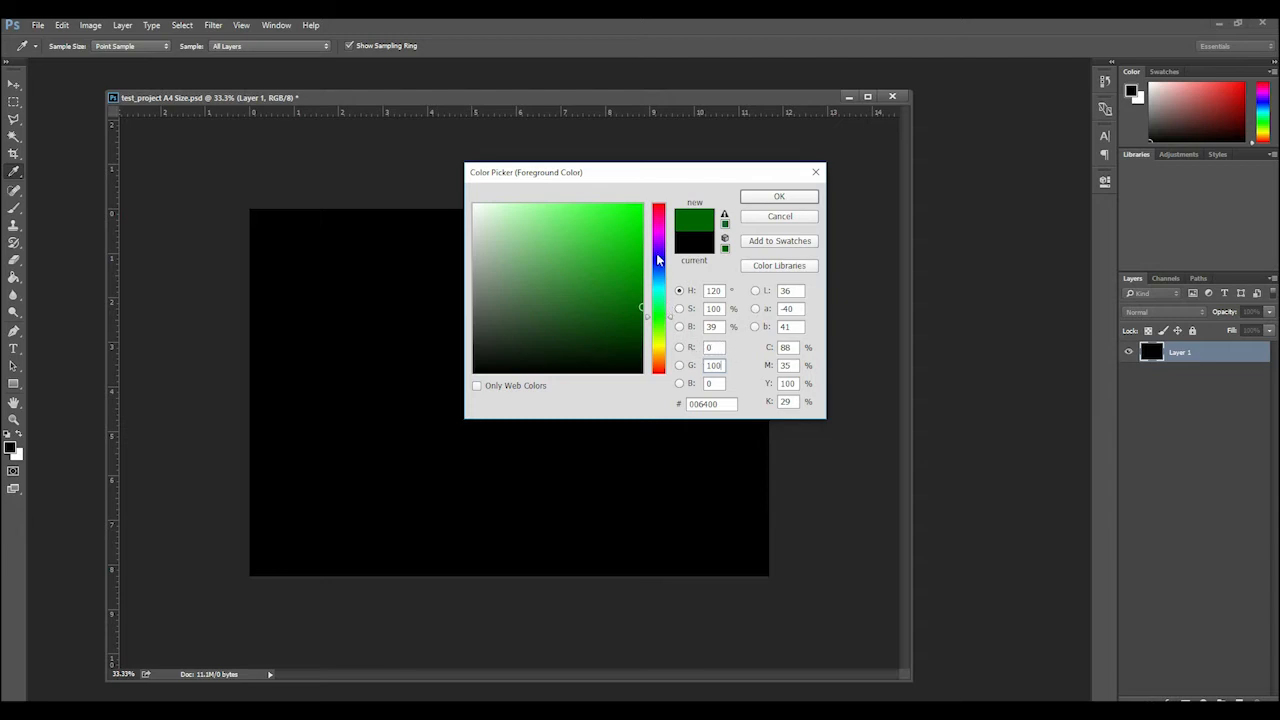
Try a red channel value of 200, and set all three RGB channels to 0 for black
double_click(711, 347)
text(200)
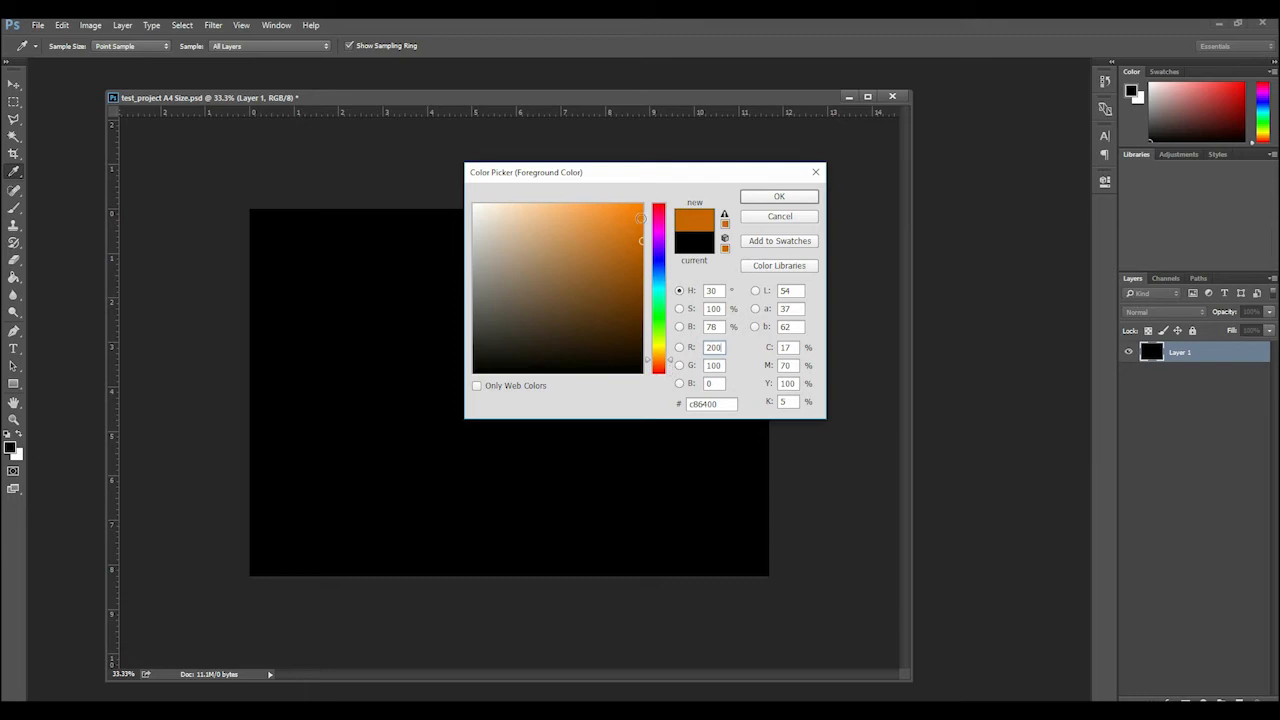
double_click(716, 347)
text(0)
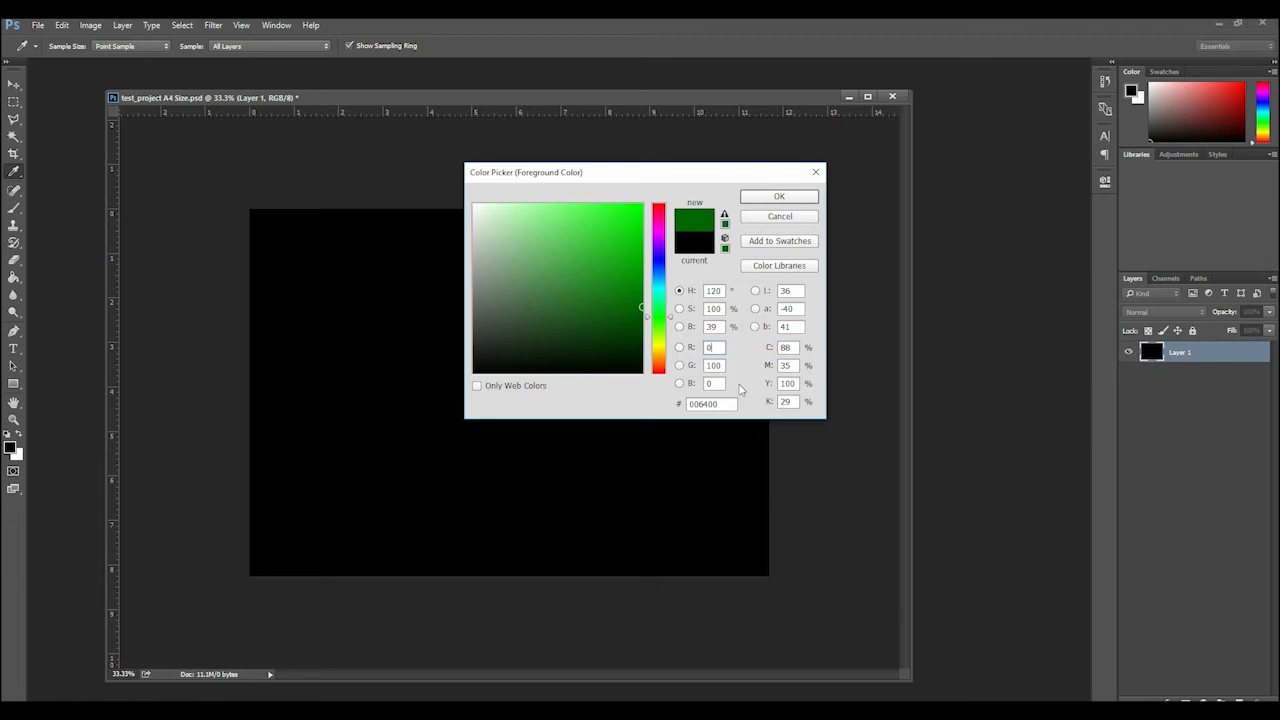
key(Tab)
text(0)
key(Tab)
text(0)
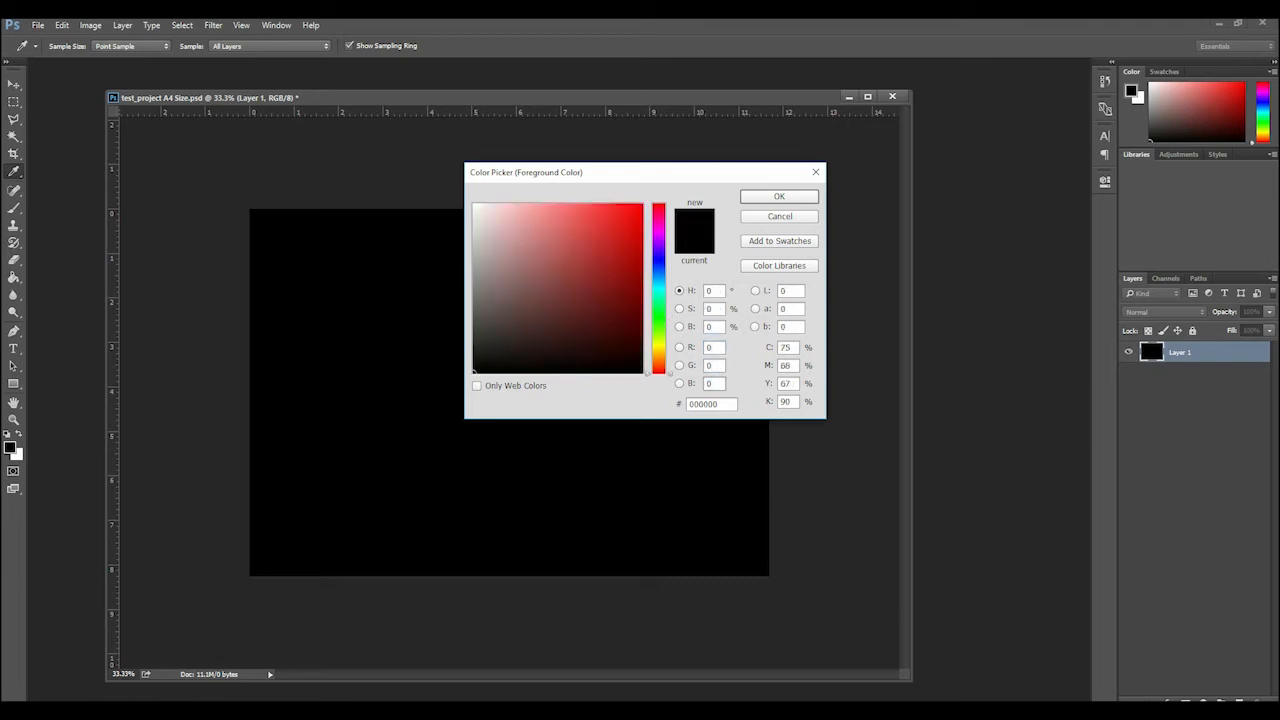
Set the red, green and blue channels to 255 each for white
key(shift+Tab)
key(shift+Tab)
text(255)
key(Tab)
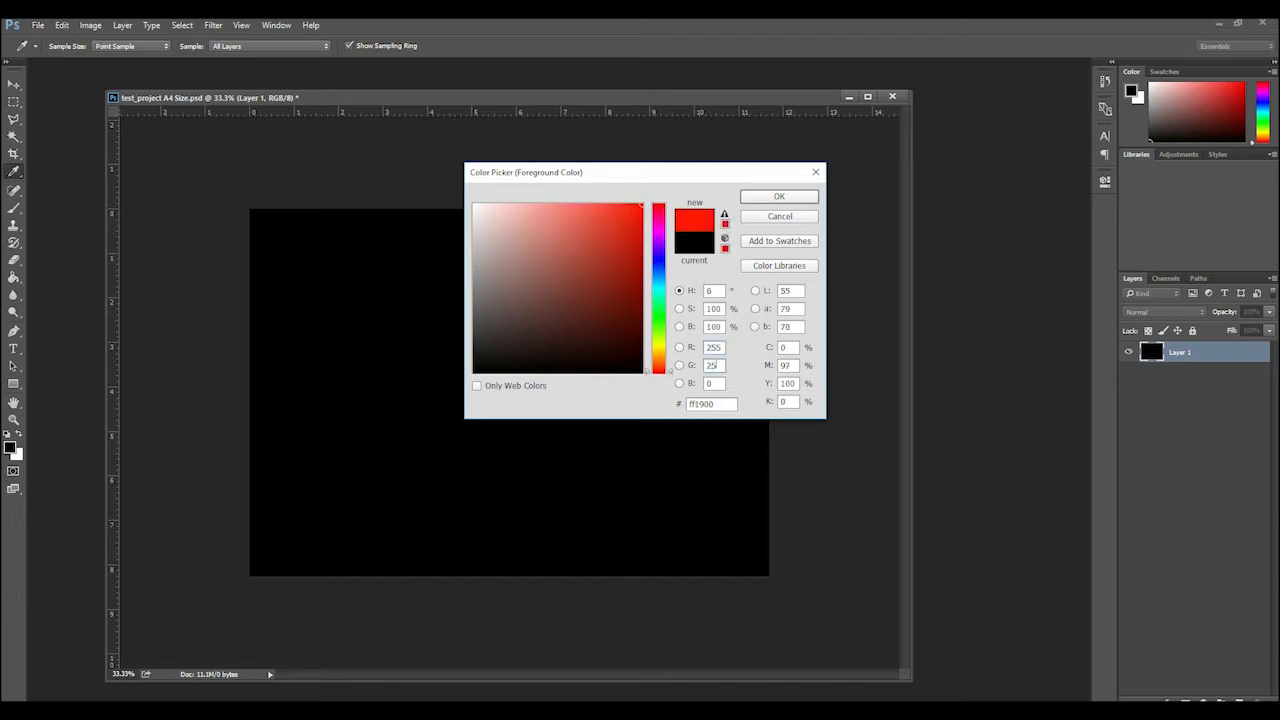
text(255)
key(Tab)
text(255)
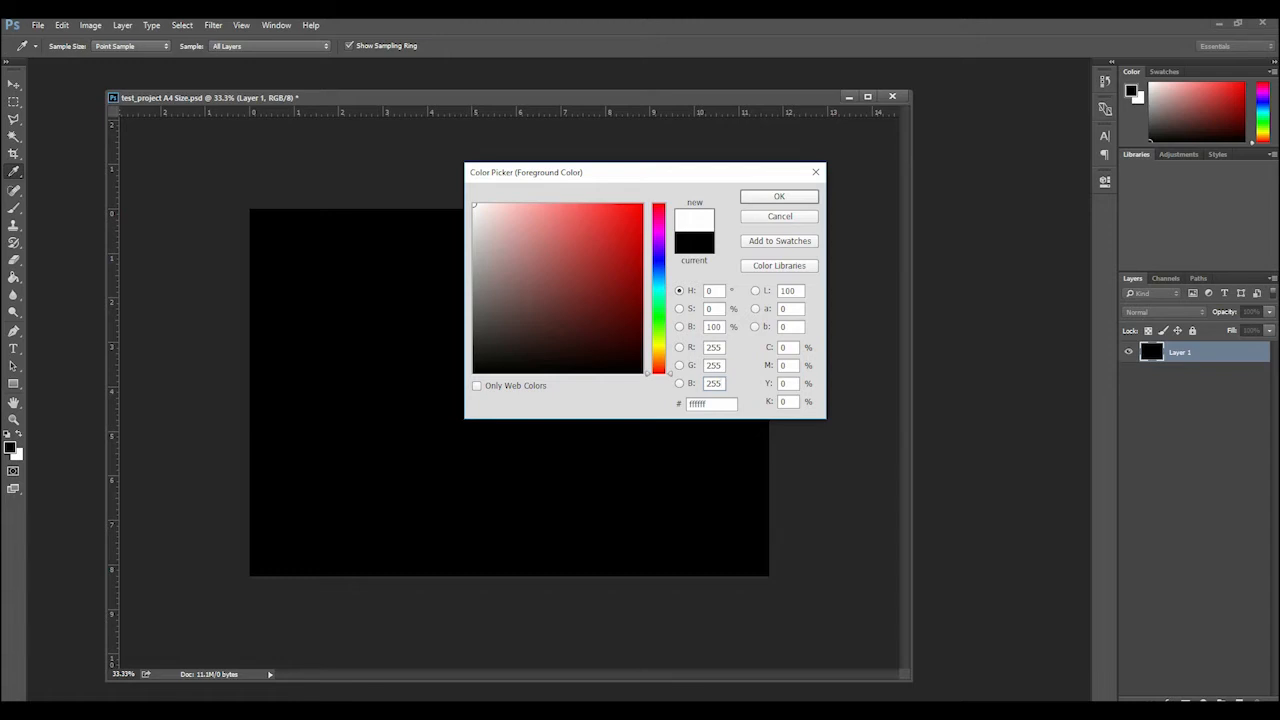
Set the foreground color to RGB 0, 200, 0 and fill Layer 1 with it
key(BackSpace)
key(BackSpace)
key(BackSpace)
text(0)
key(shift+Tab)
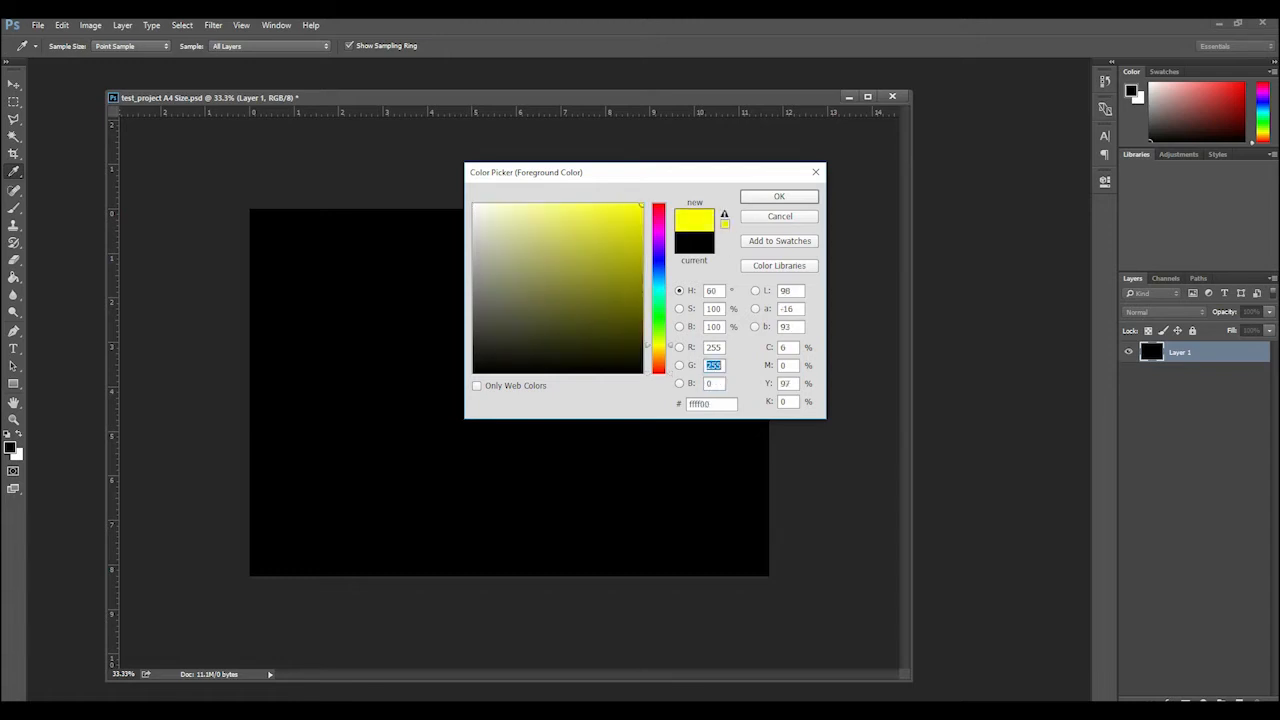
key(shift+Tab)
text(0)
key(Tab)
text(200)
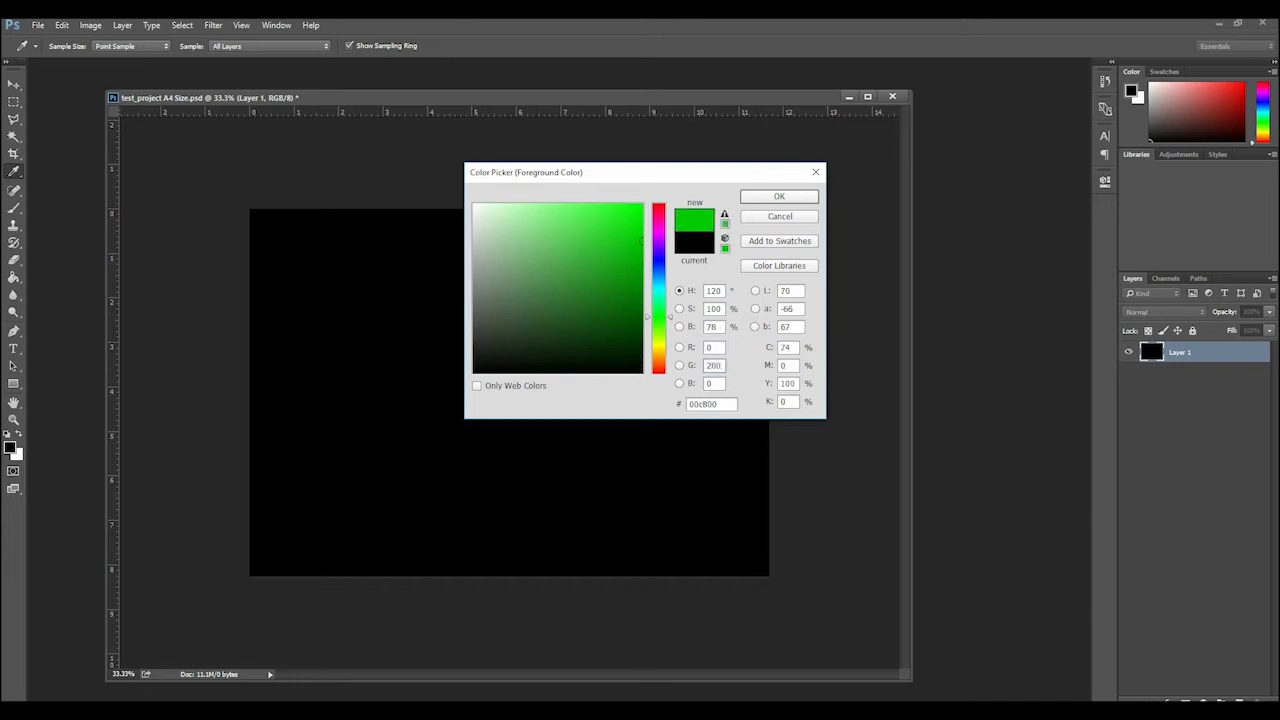
click(779, 197)
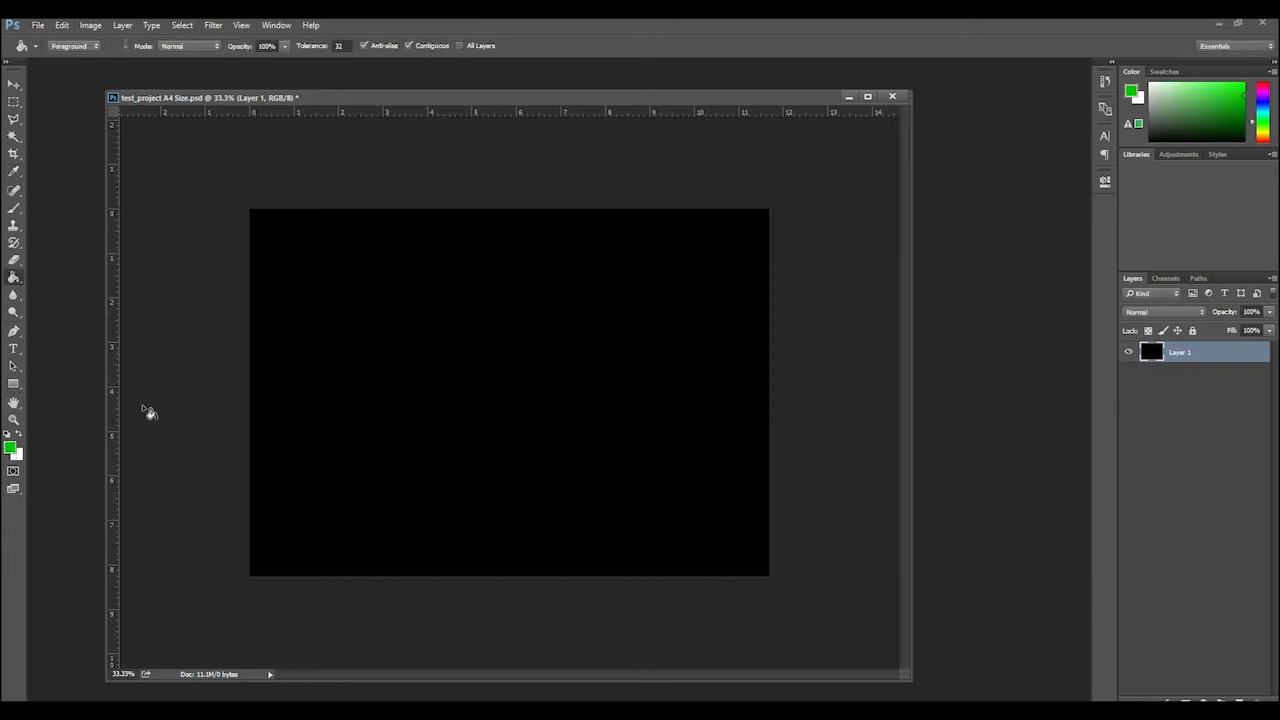
click(457, 377)
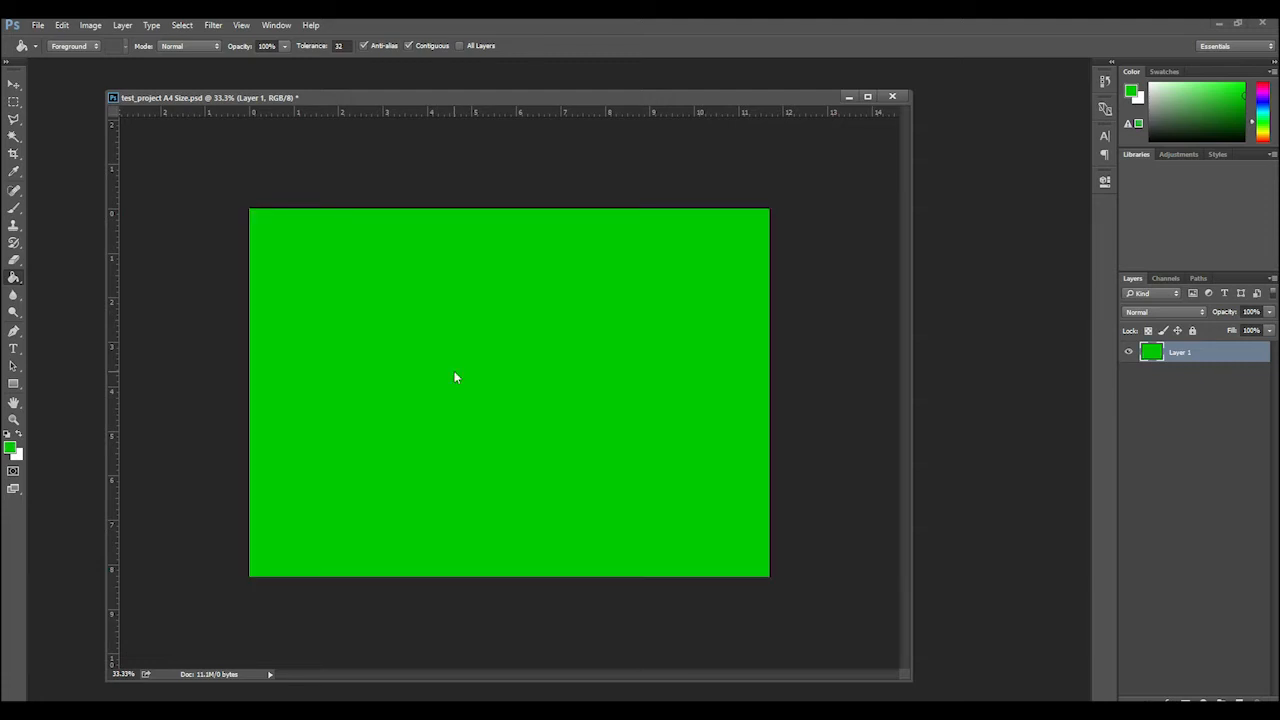
Rename Layer 1 as background1 and select it
double_click(1186, 355)
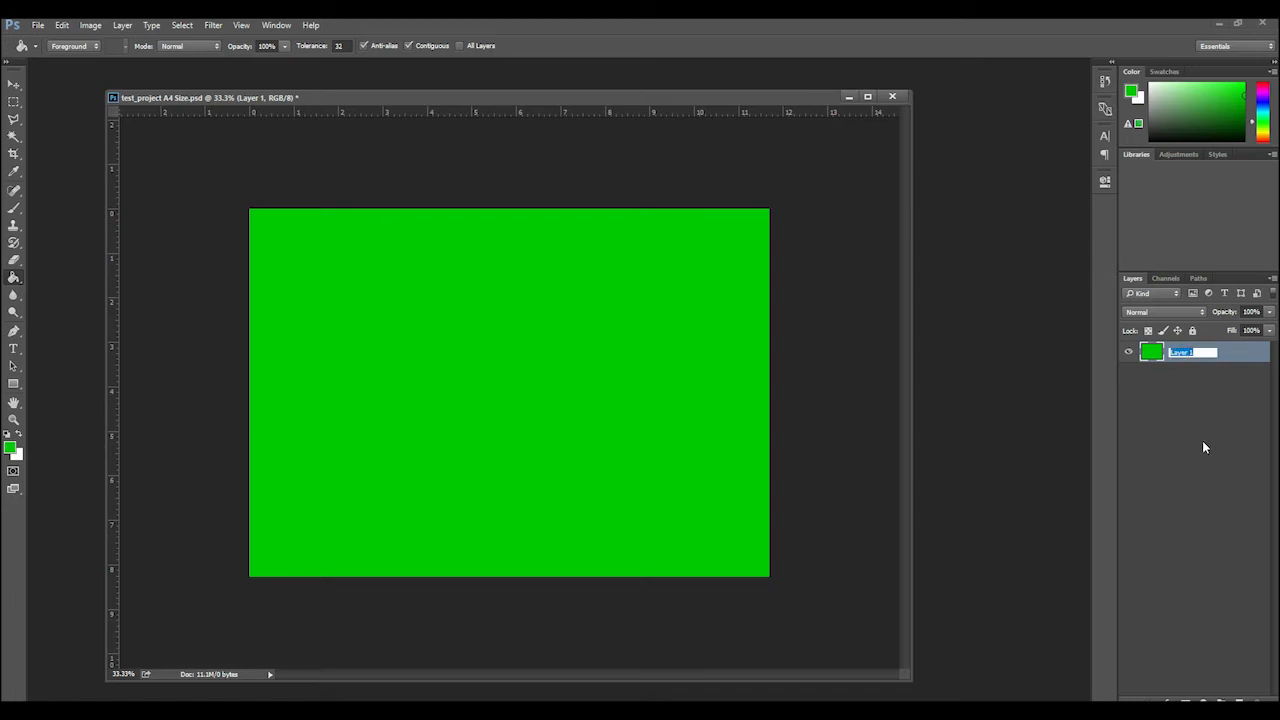
text(background)
click(1177, 379)
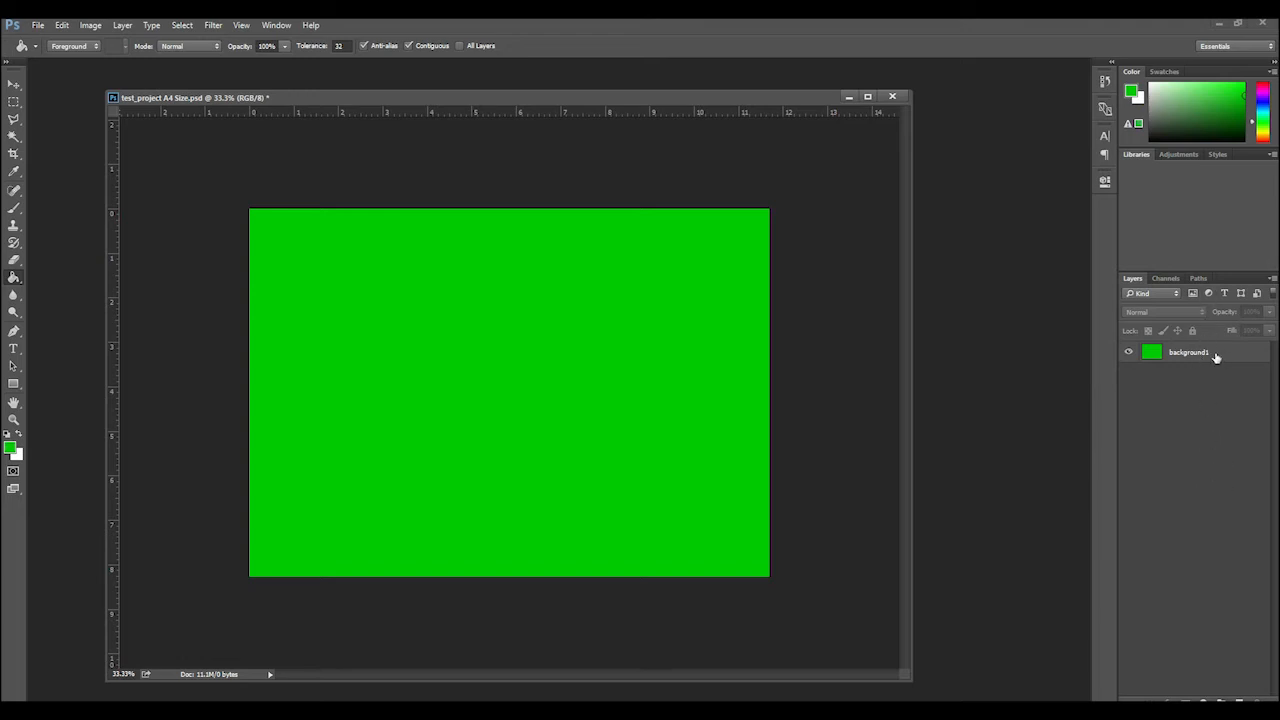
click(1216, 357)
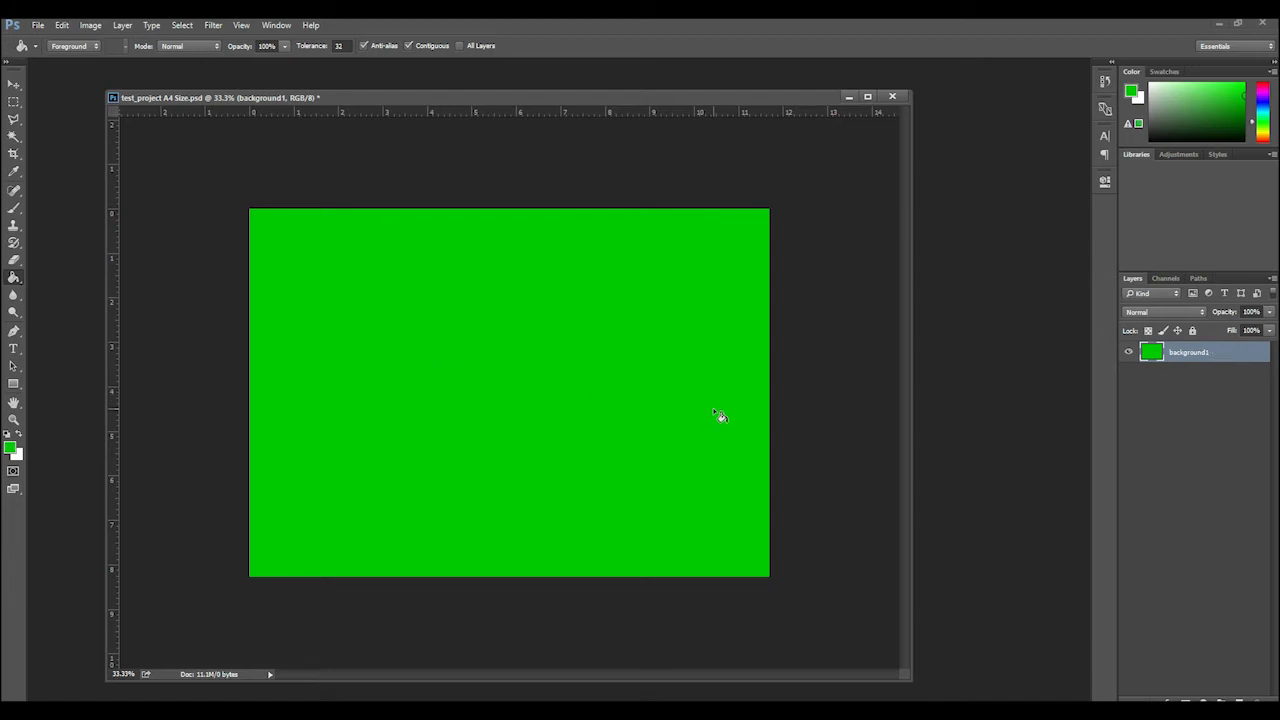
Deselect the background1 layer and try to fill the canvas with no layer selected
click(1134, 404)
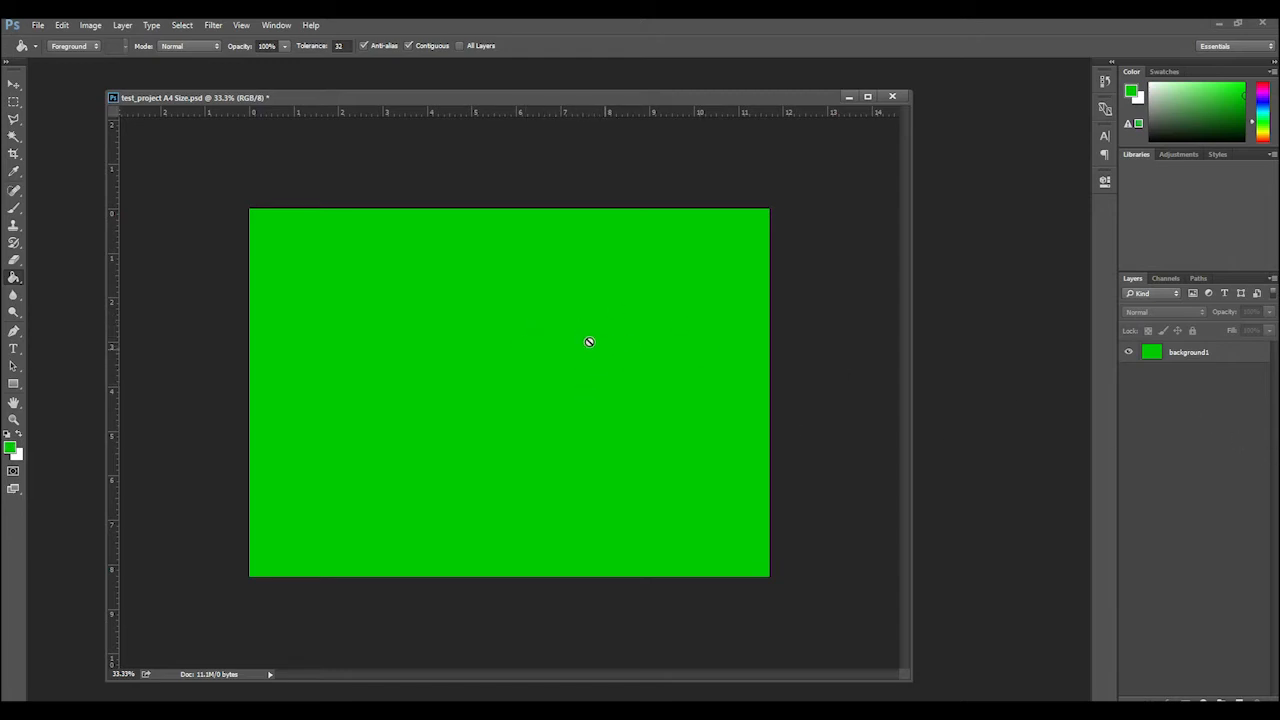
click(542, 376)
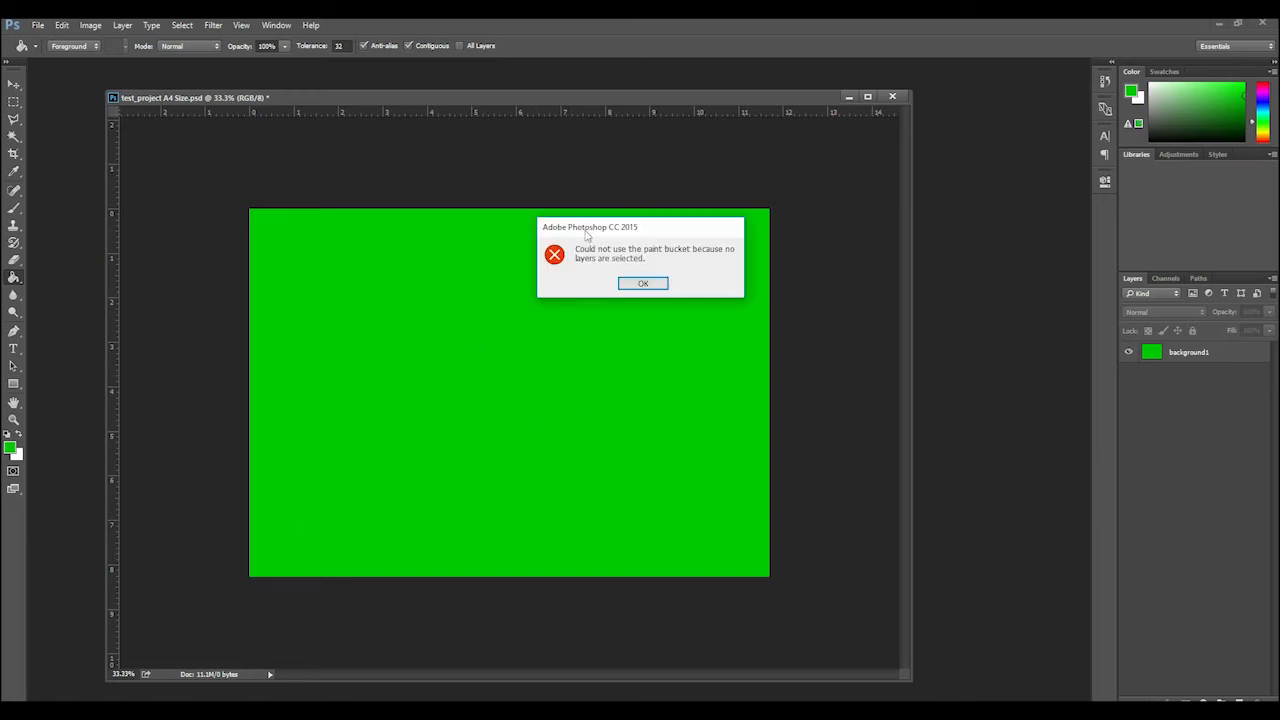
click(643, 285)
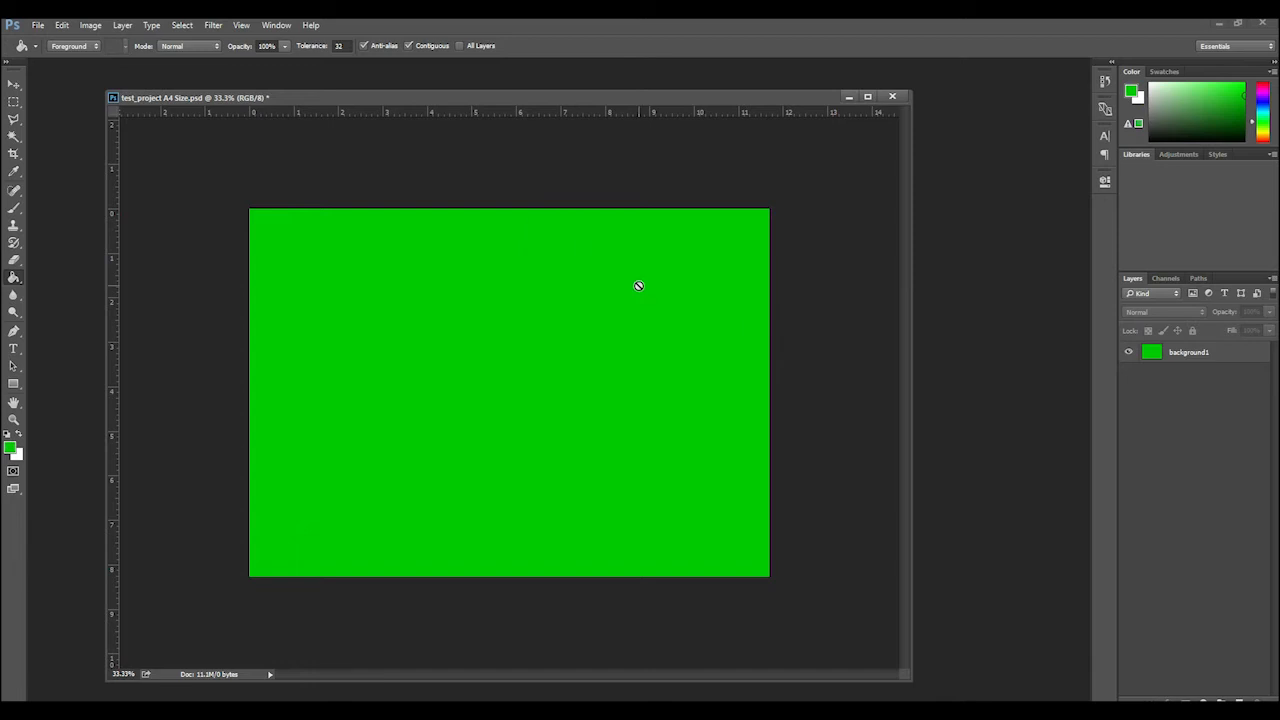
Select the background1 layer, hide it and show it again
click(1199, 355)
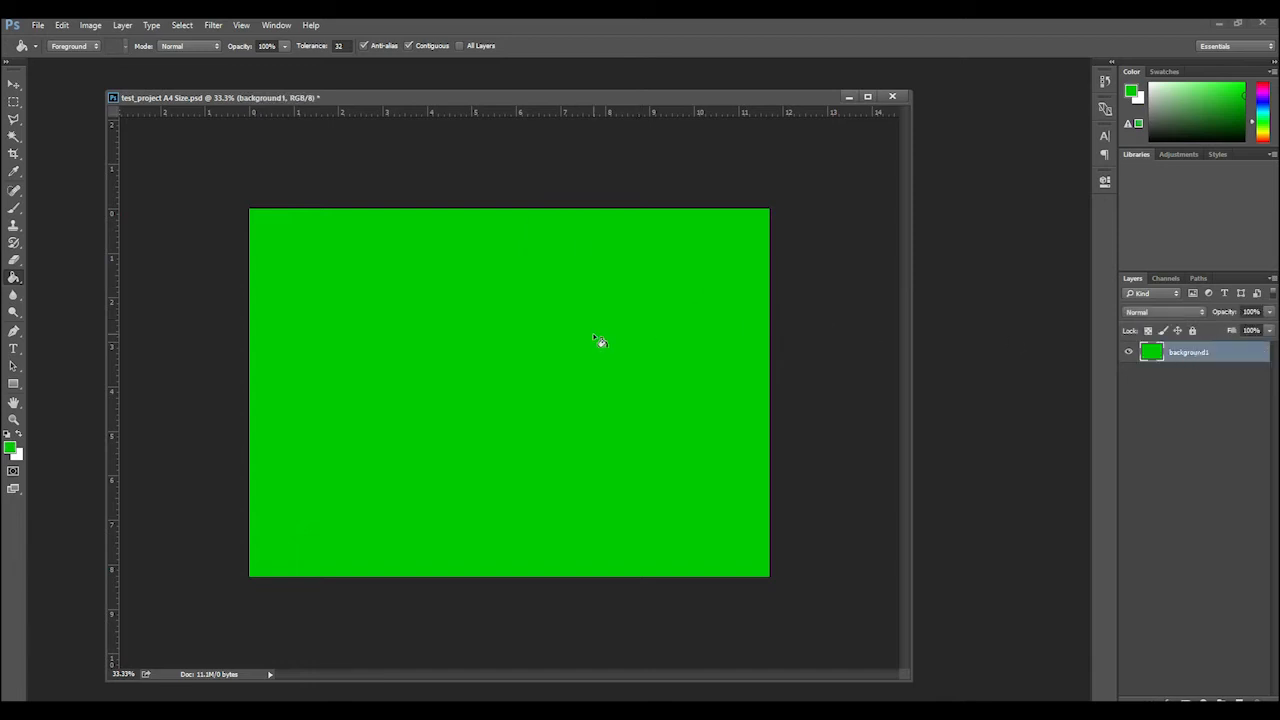
click(1129, 355)
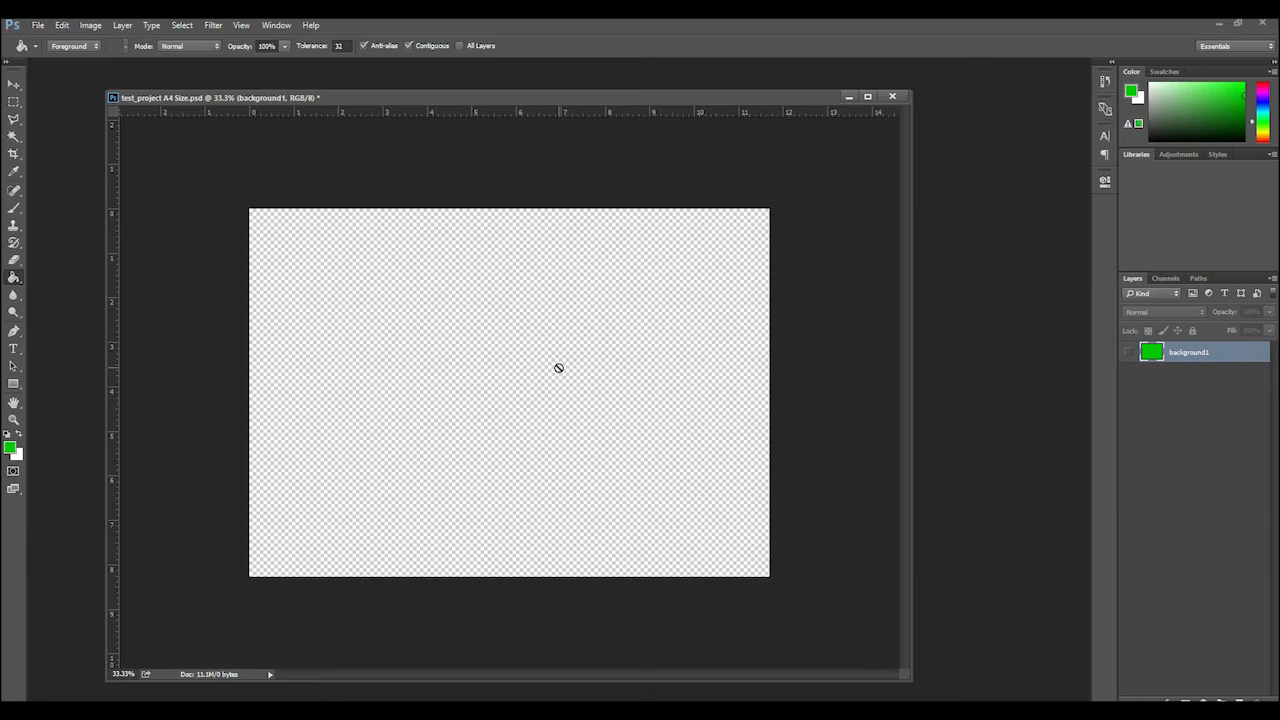
click(1131, 353)
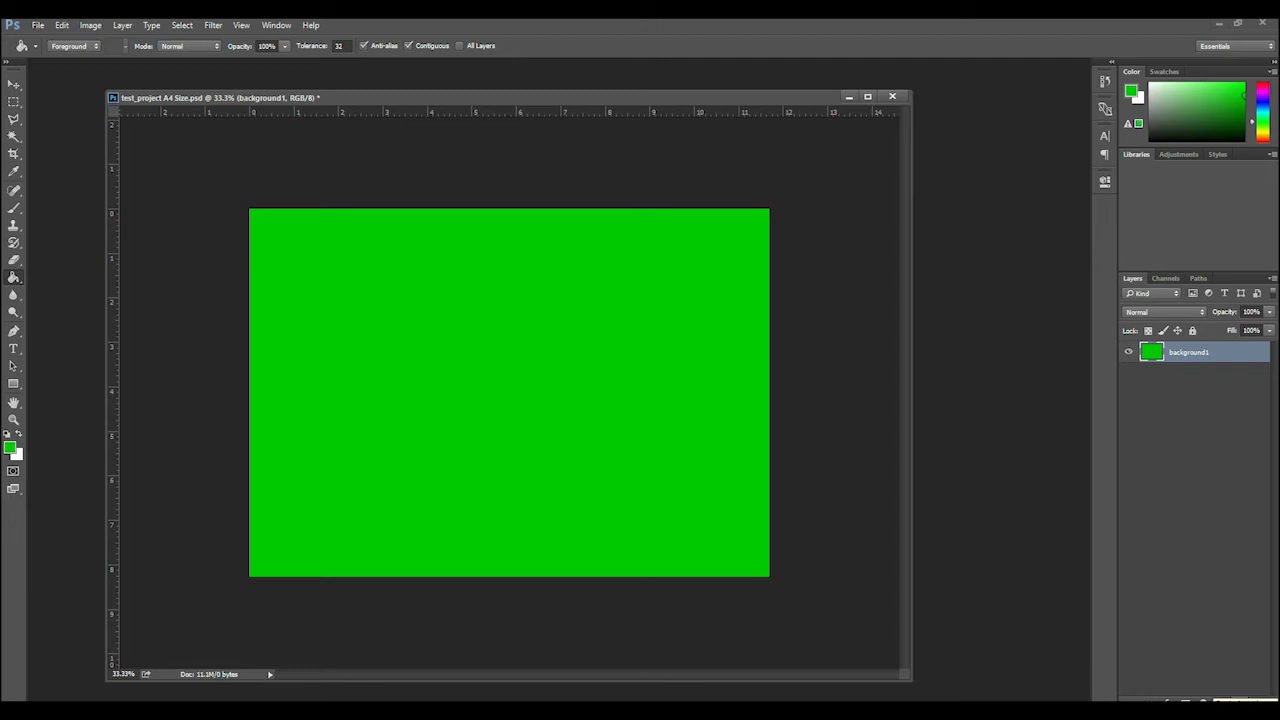
Add a new layer above background1, rename it back ground 2 and select it
click(1239, 699)
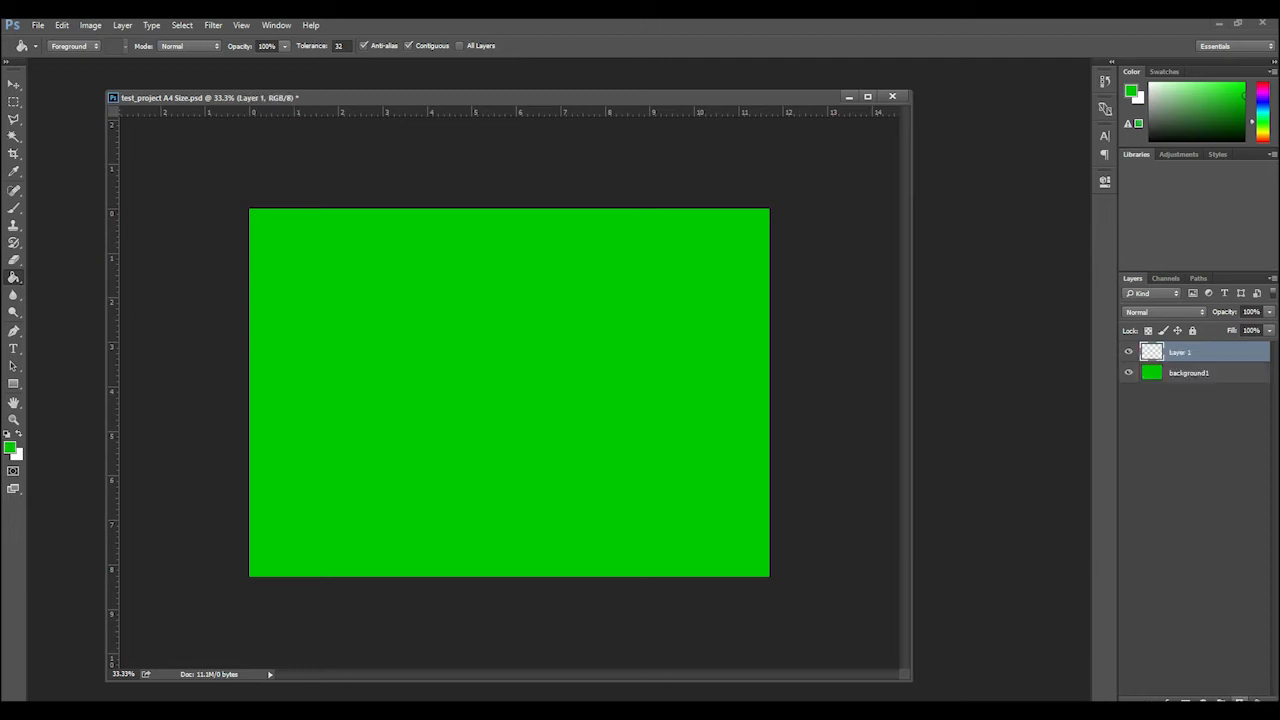
double_click(1180, 352)
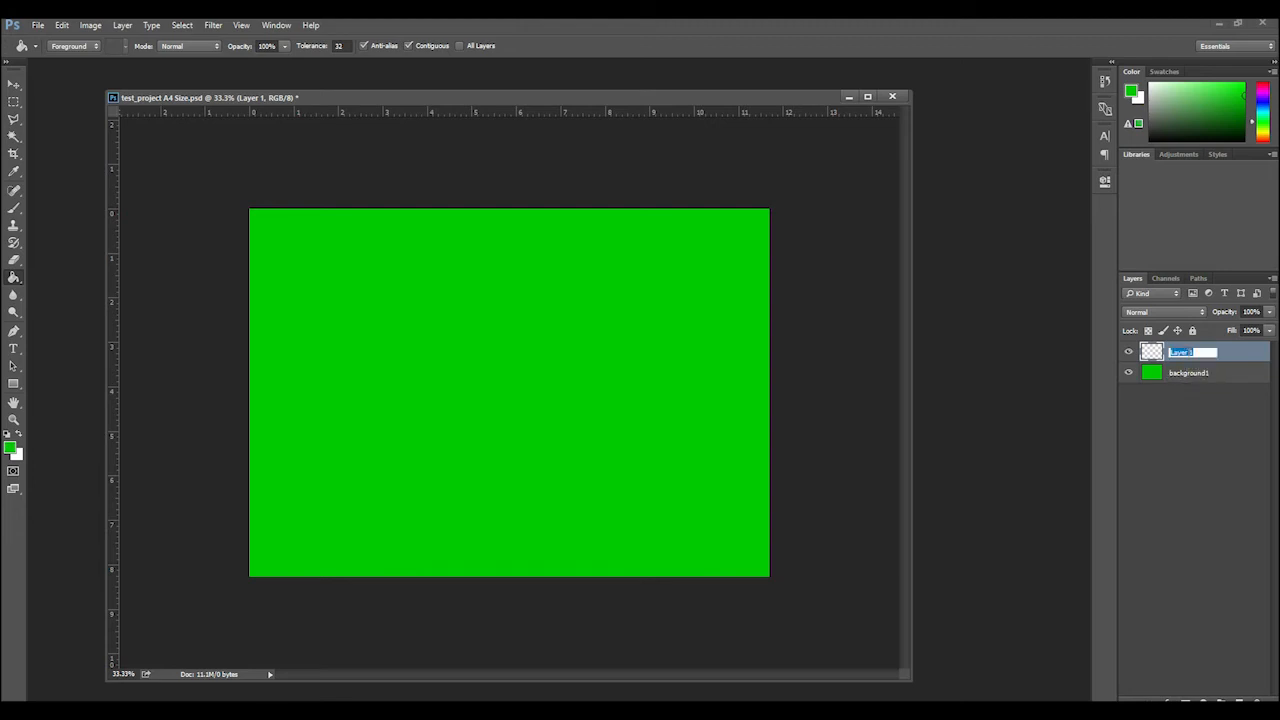
text(back ground 2)
click(1208, 416)
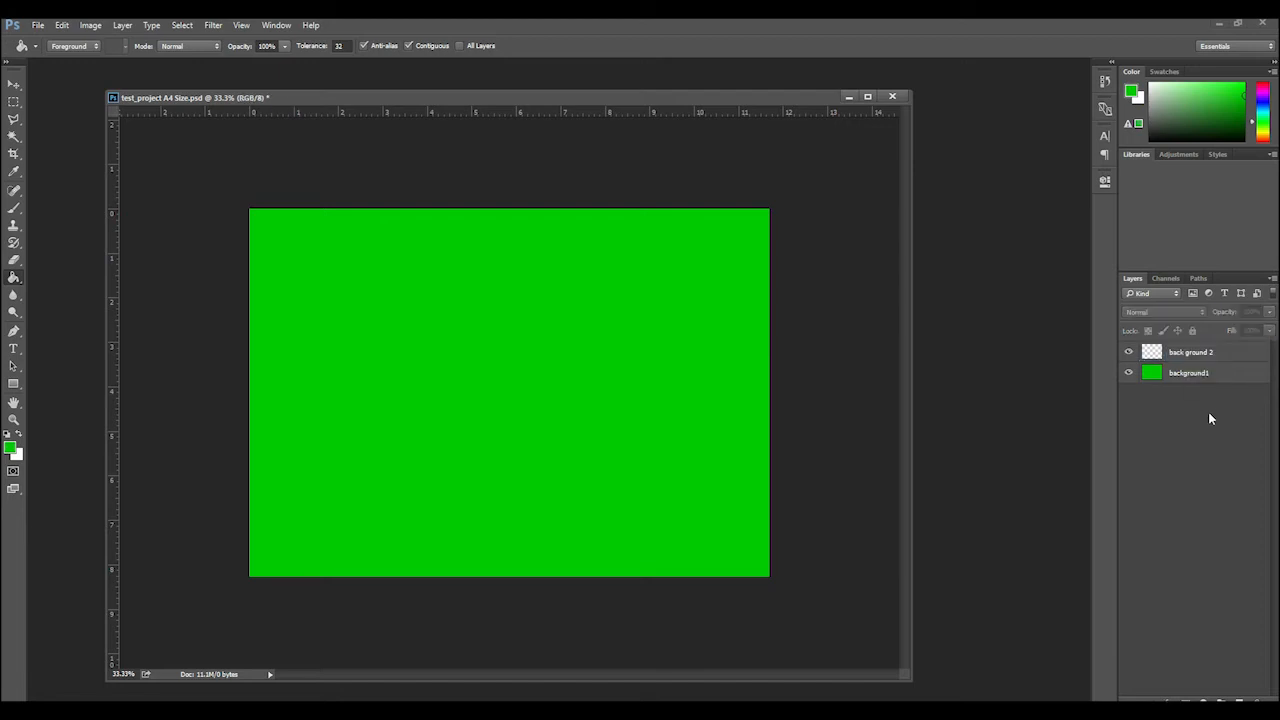
click(1210, 360)
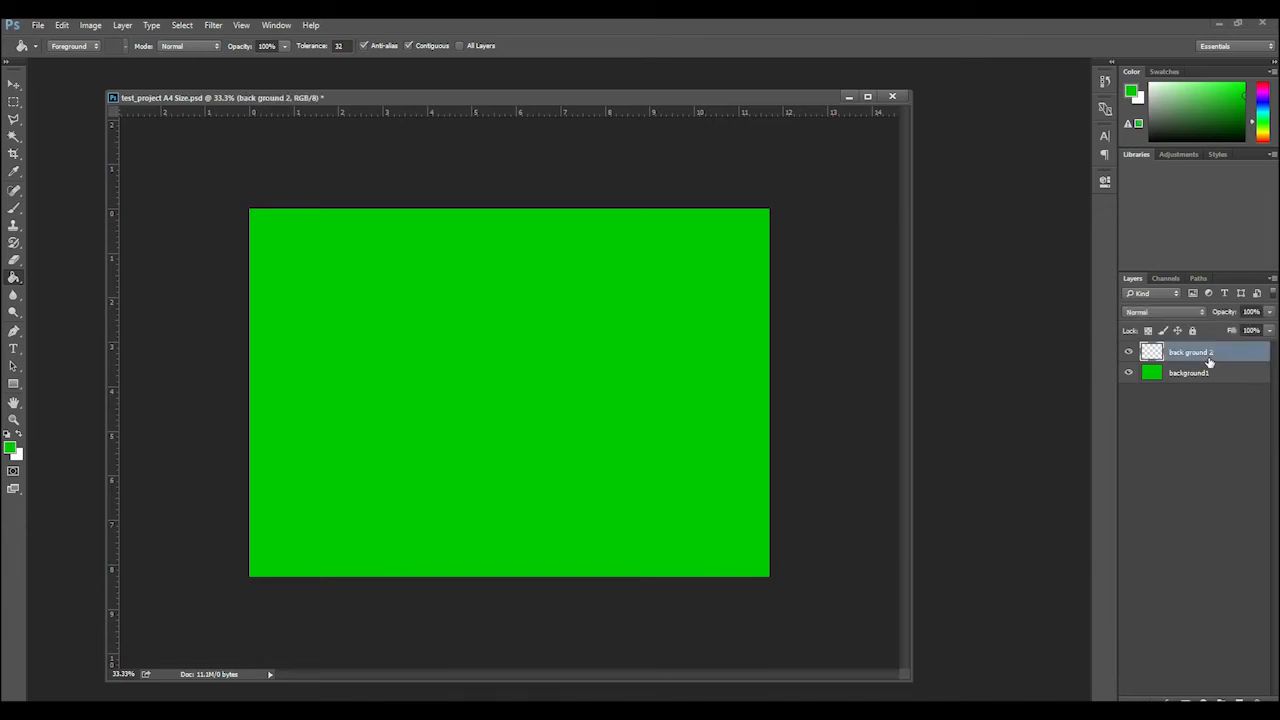
Set the foreground color to RGB 0, 0, 200 and fill the back ground 2 layer with the Paint Bucket
click(10, 448)
double_click(716, 383)
text(200)
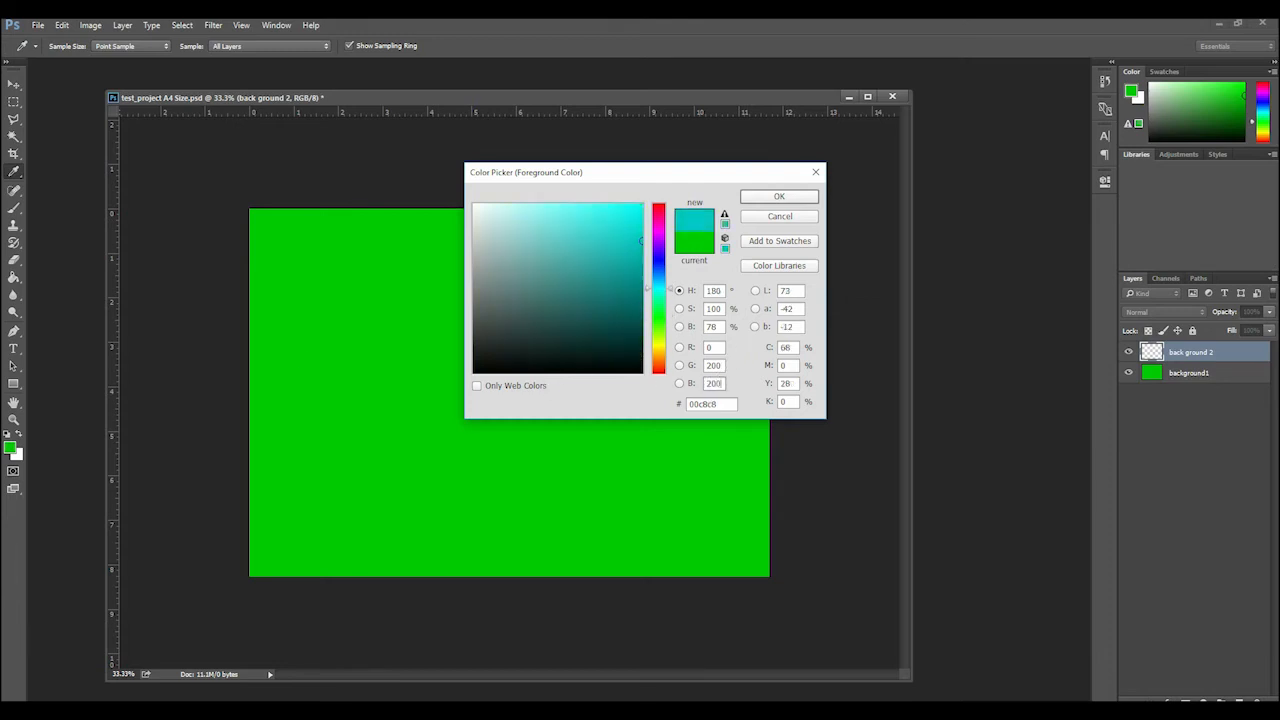
double_click(714, 366)
text(0)
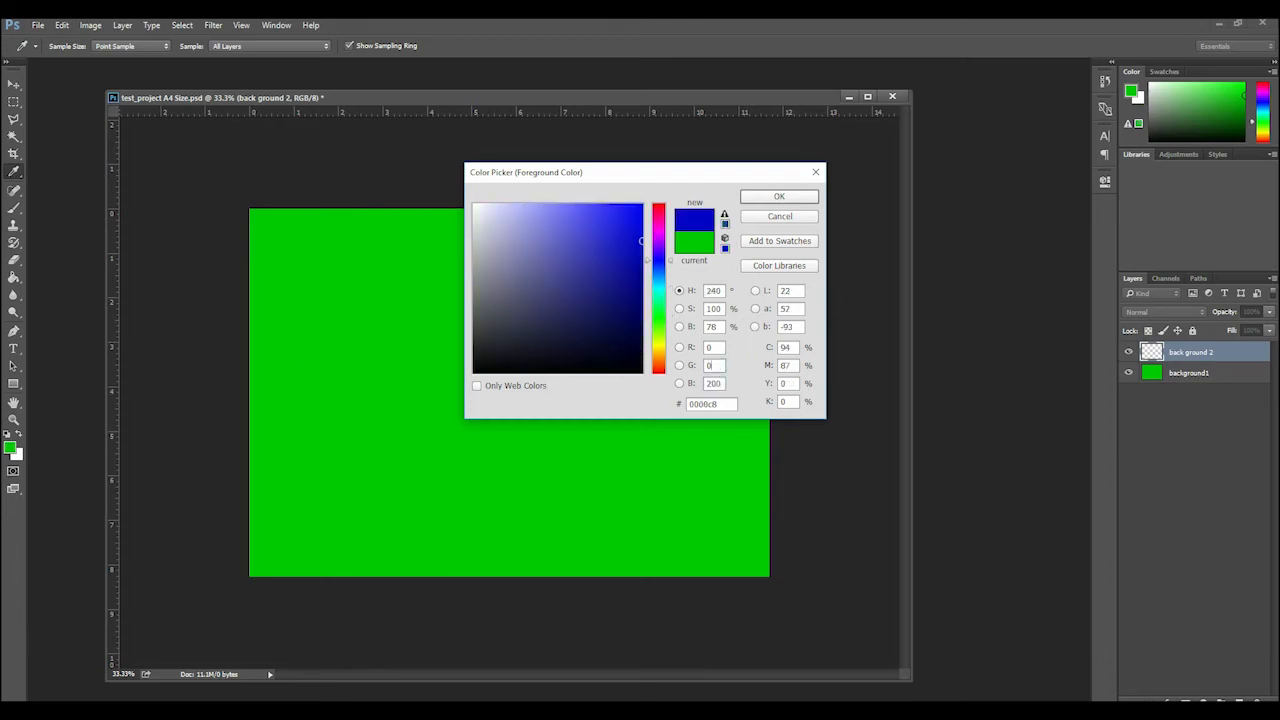
click(779, 196)
key(g)
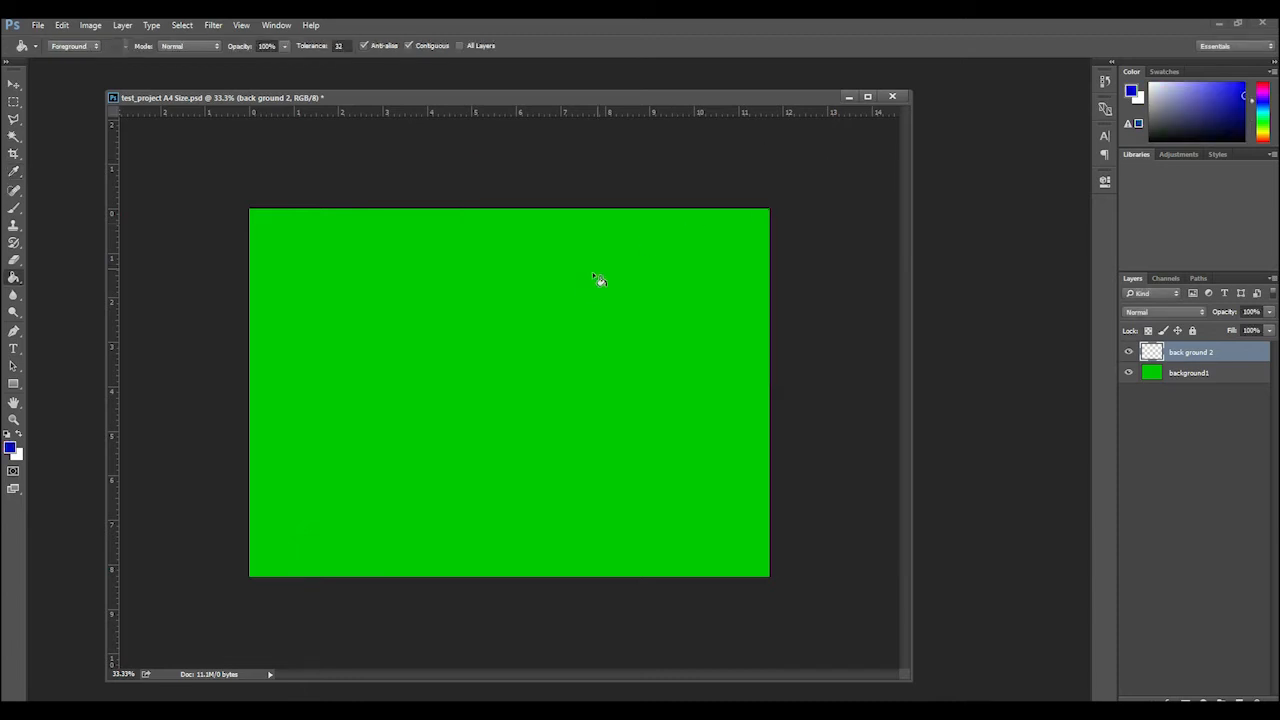
click(586, 292)
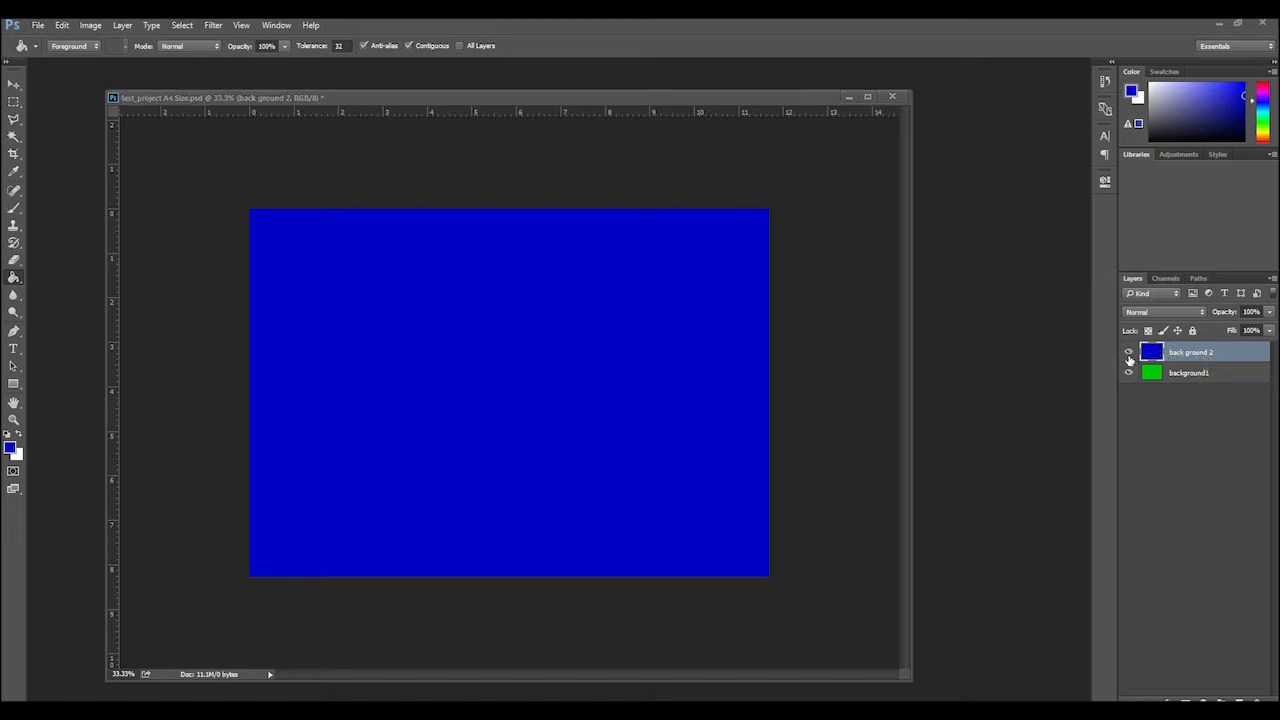
Toggle the visibility of the back ground 2 layer to compare it with background1, leaving it shown
click(1130, 358)
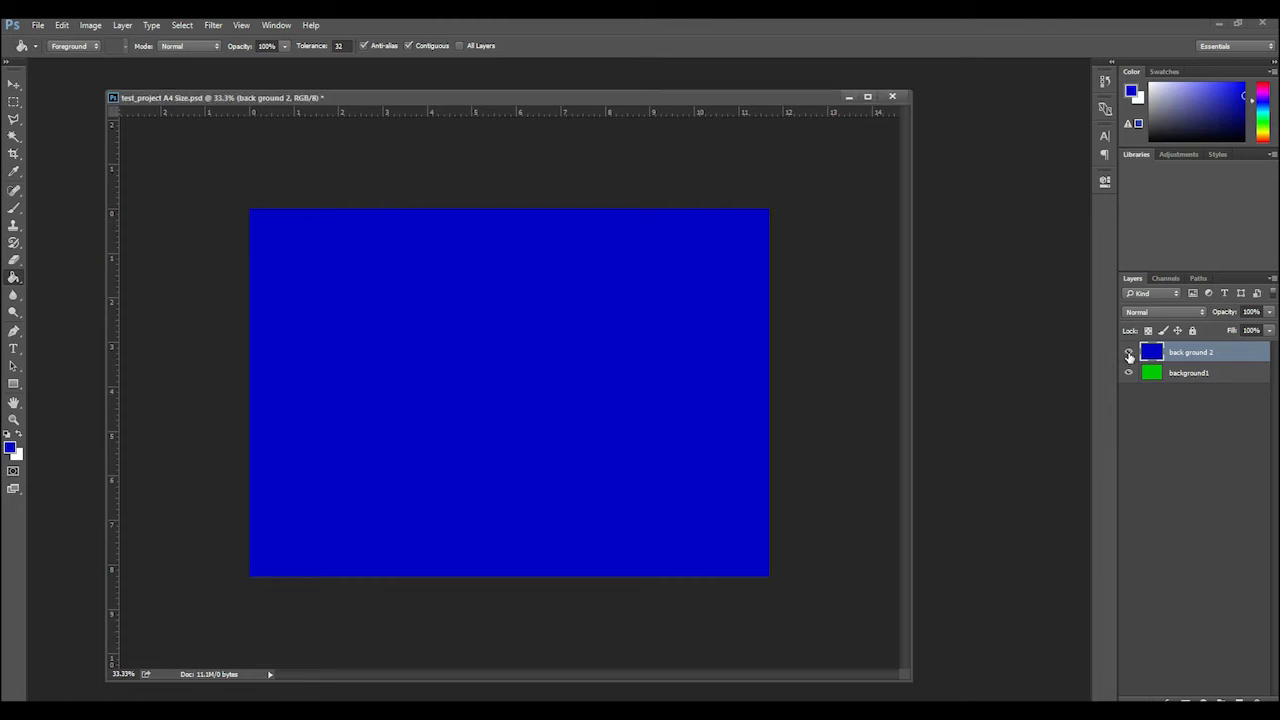
click(1129, 354)
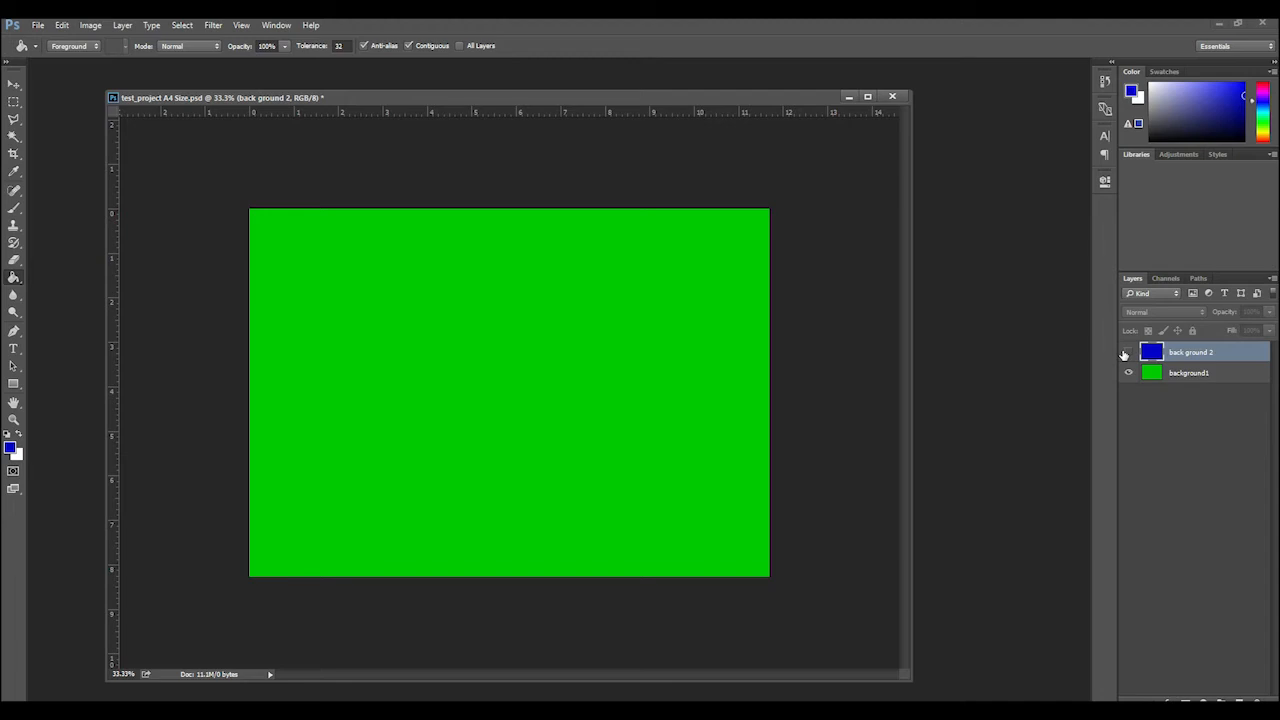
click(1128, 353)
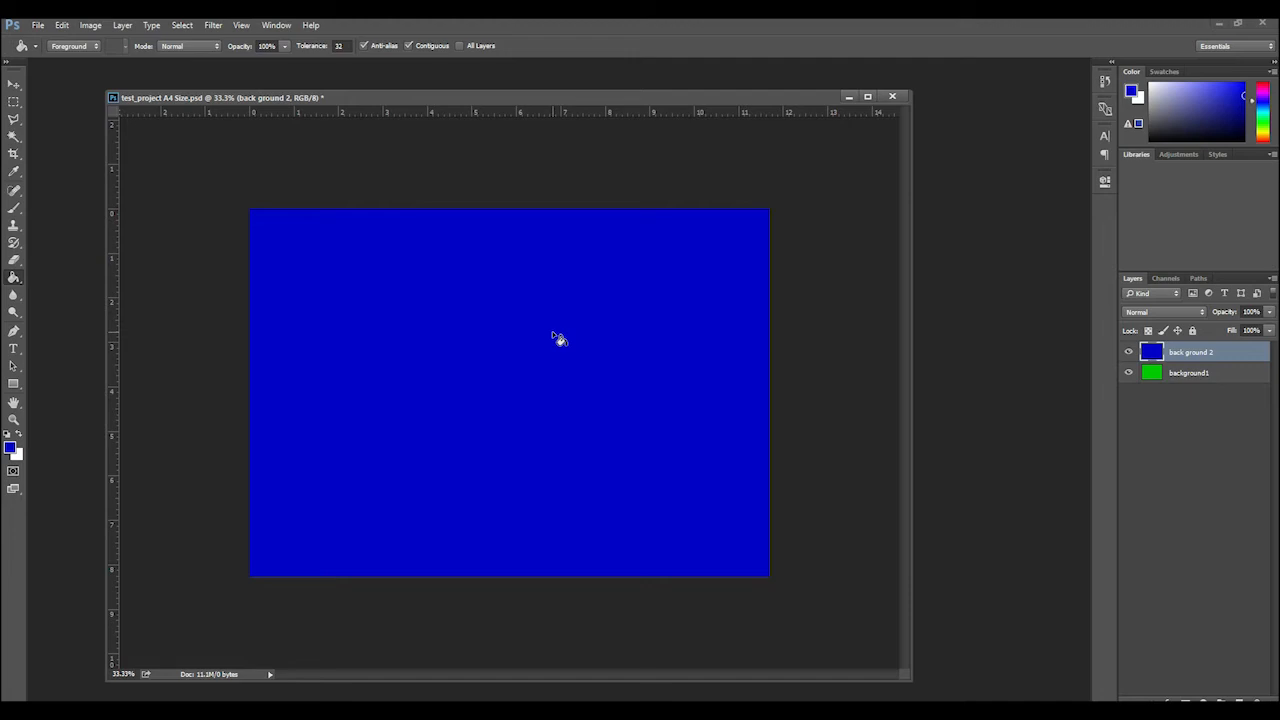
Switch from the Paint Bucket to the Gradient tool and view the available gradient presets
right_click(17, 283)
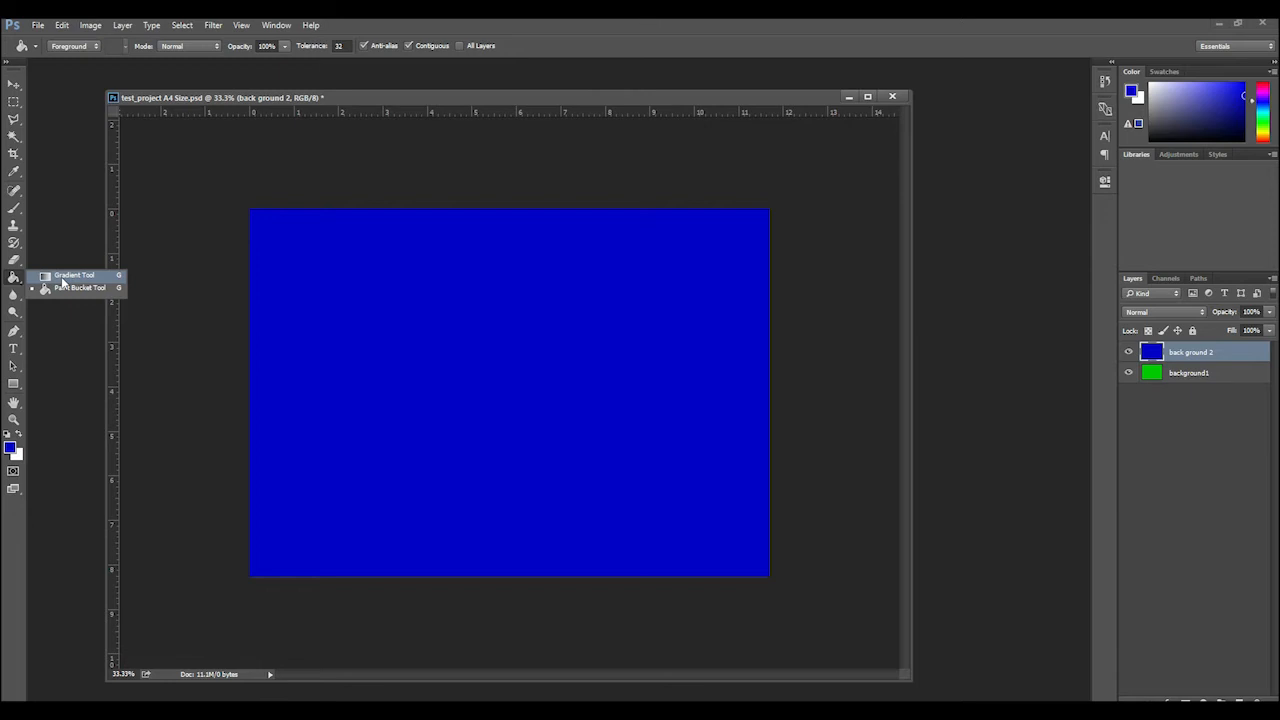
click(62, 276)
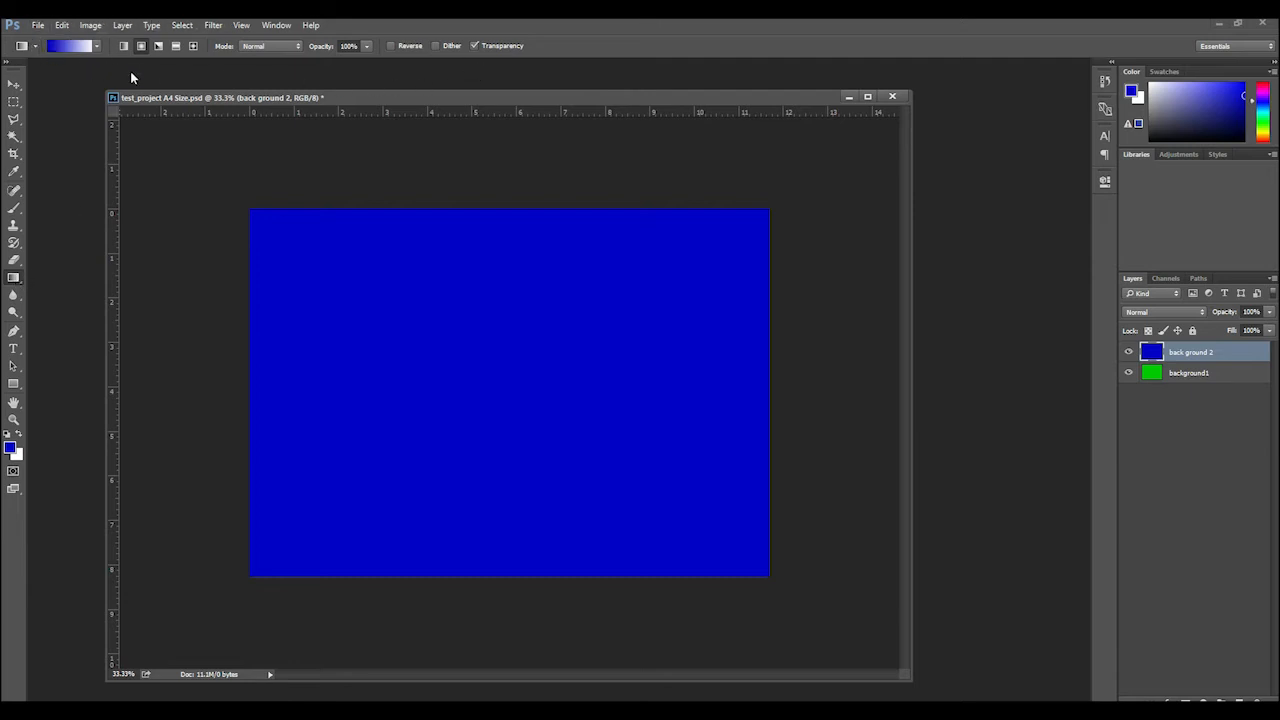
click(97, 49)
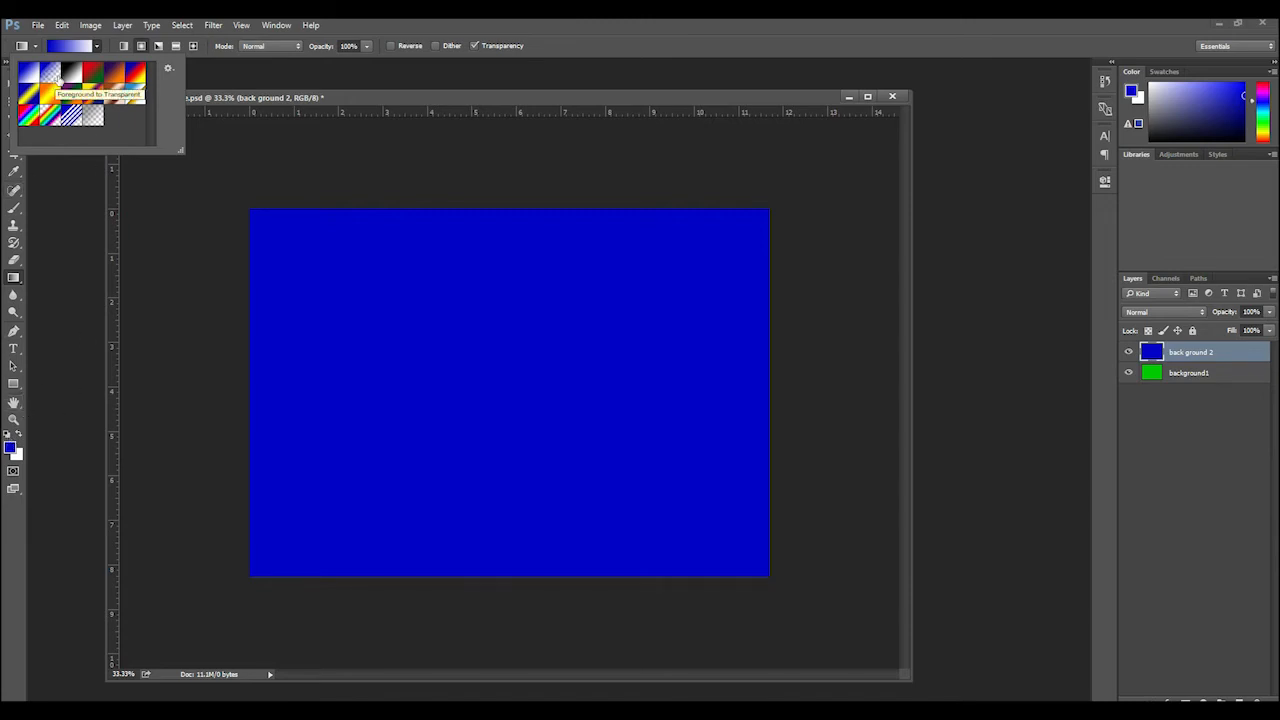
click(68, 235)
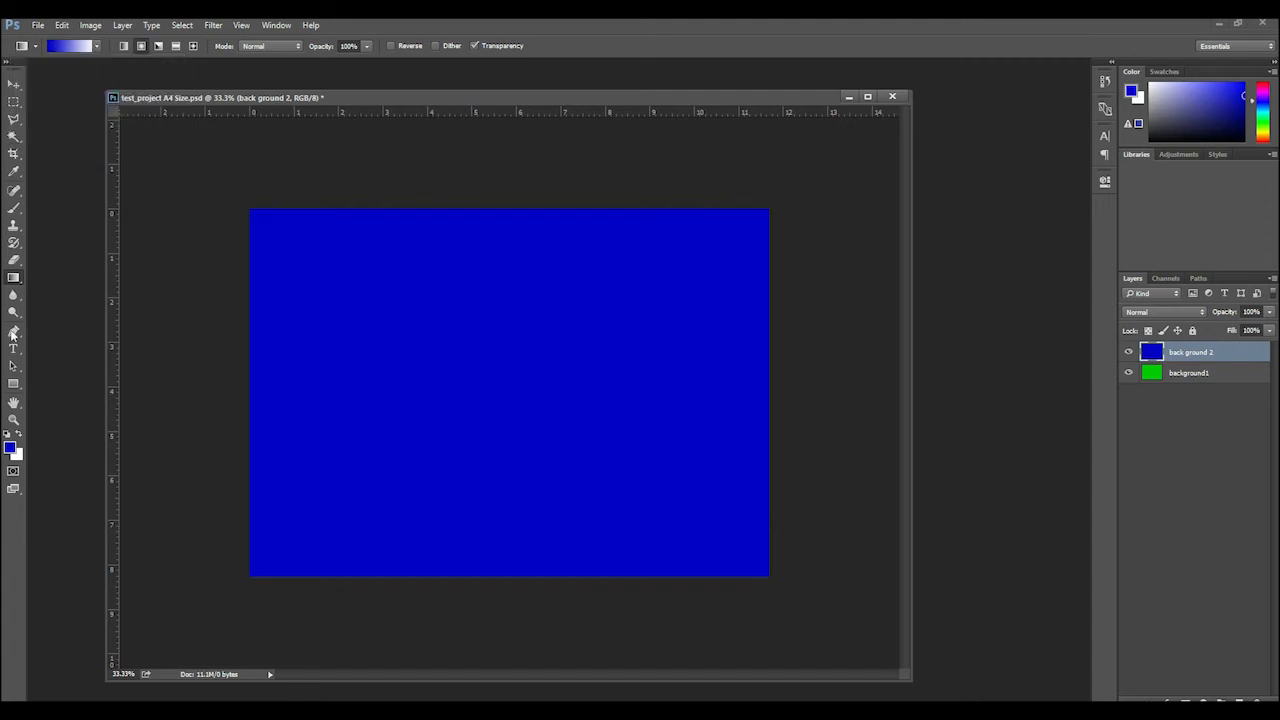
Swap the foreground and background colors and set the foreground color's RGB blue value to 0
click(19, 433)
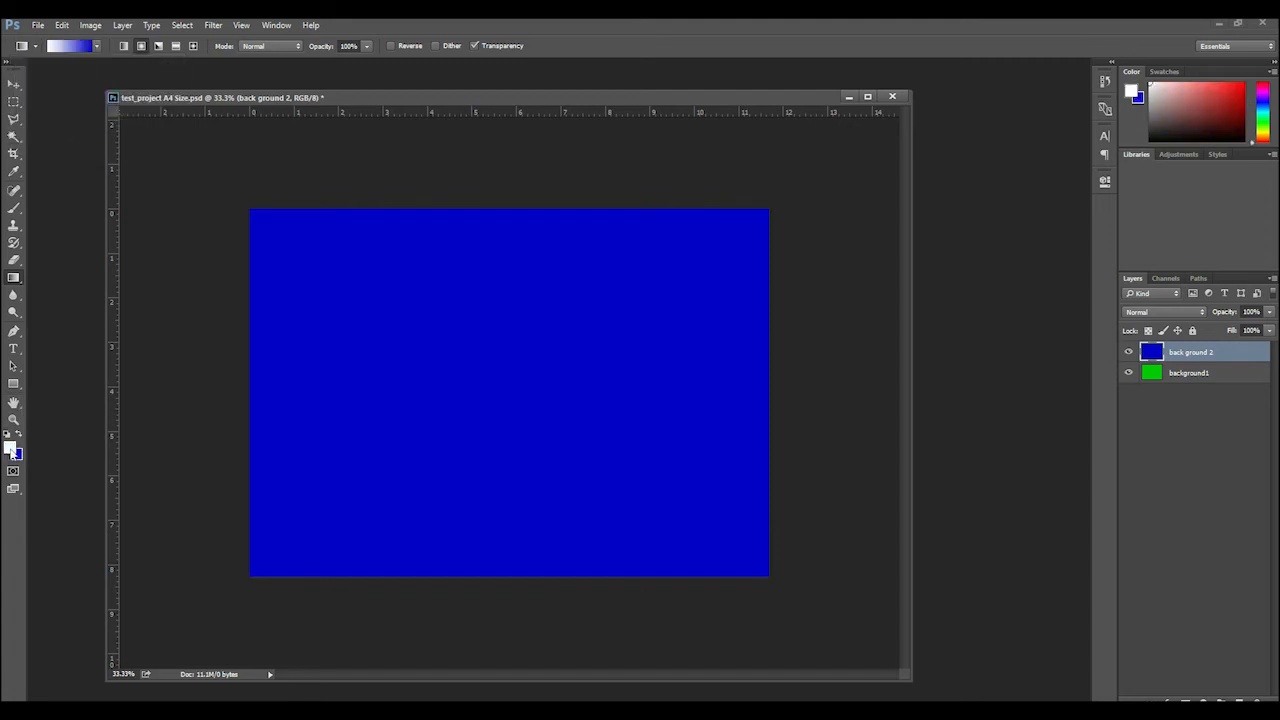
click(12, 450)
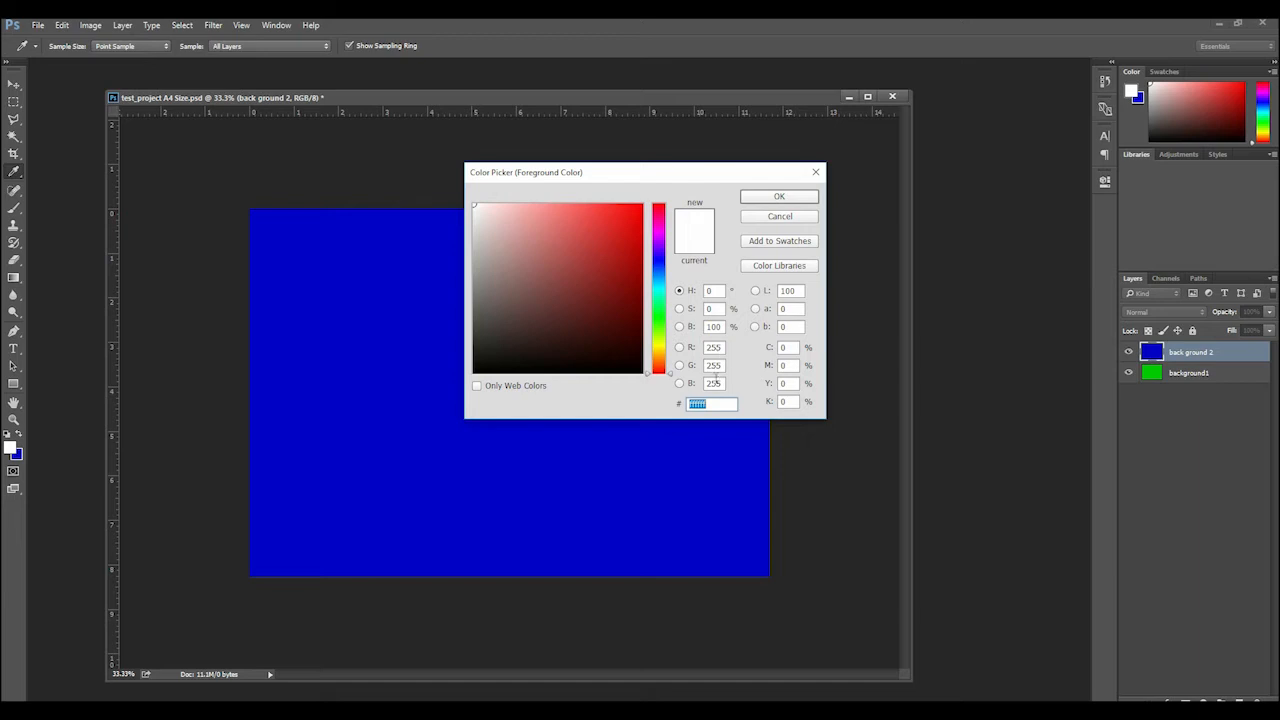
double_click(714, 366)
double_click(714, 383)
text(0)
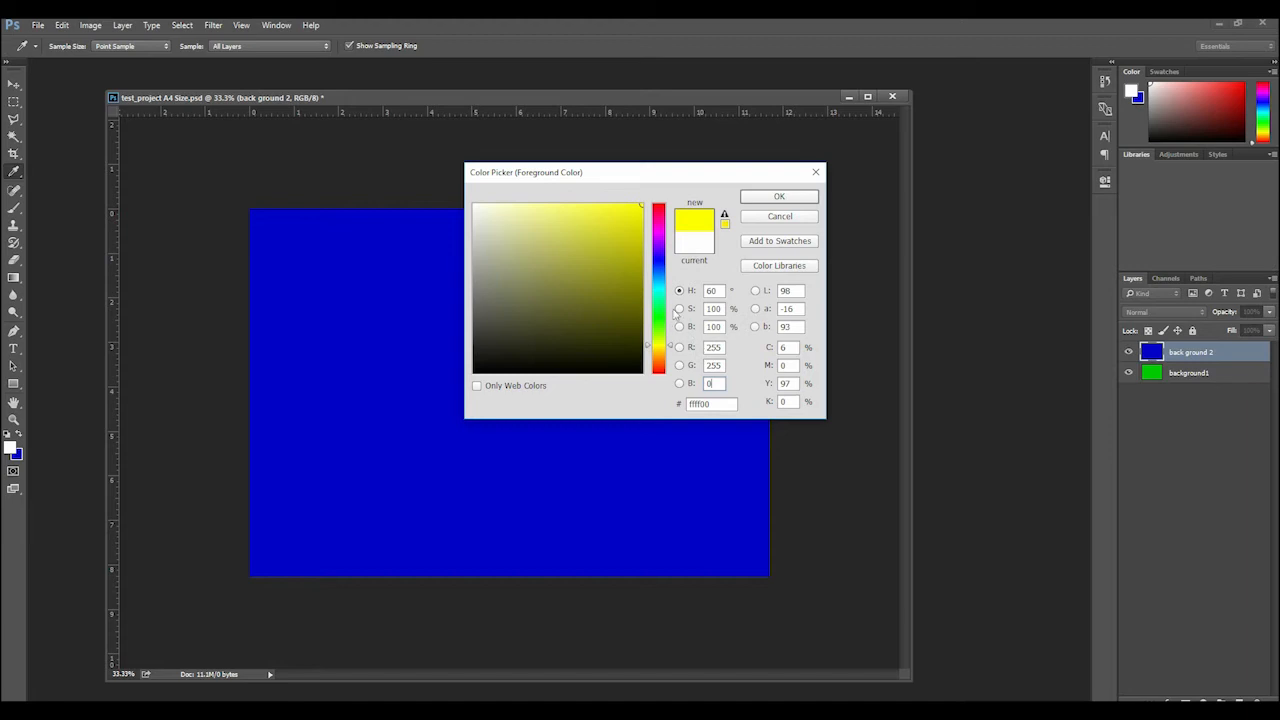
Try several hues along the color spectrum and pick different yellow shades for the foreground color
click(663, 262)
click(664, 288)
click(661, 315)
click(659, 344)
click(581, 283)
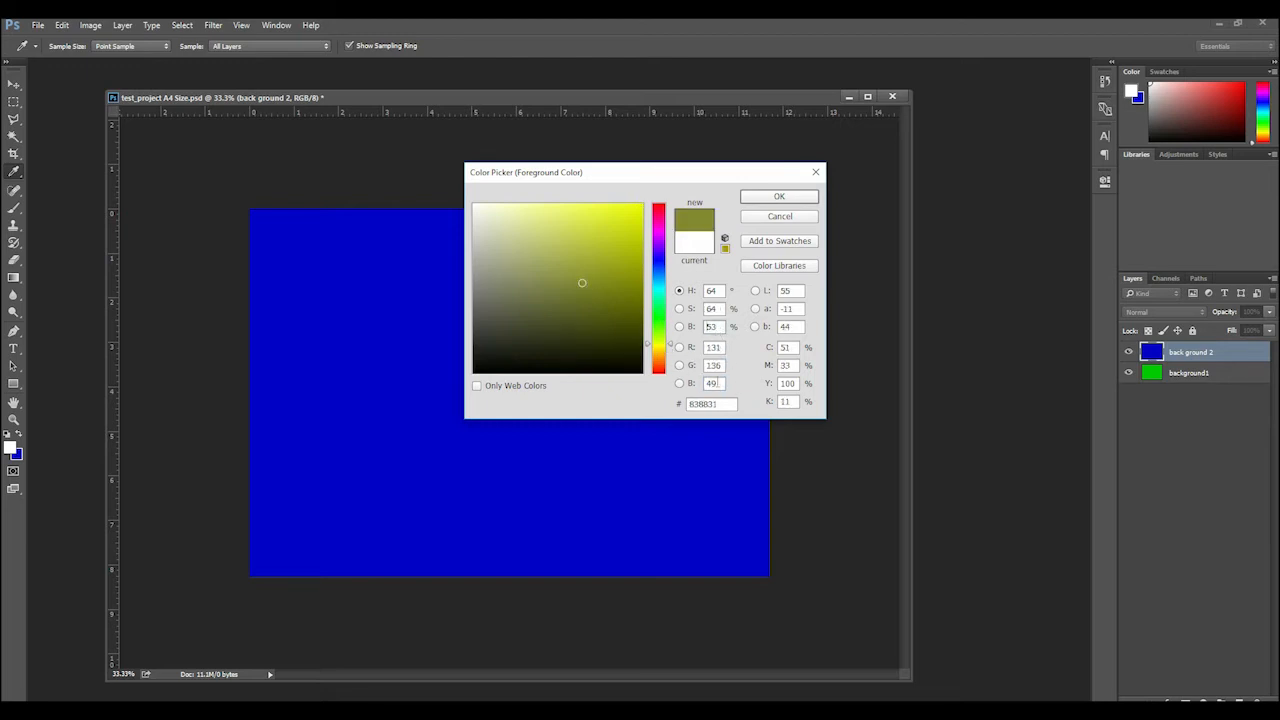
click(660, 350)
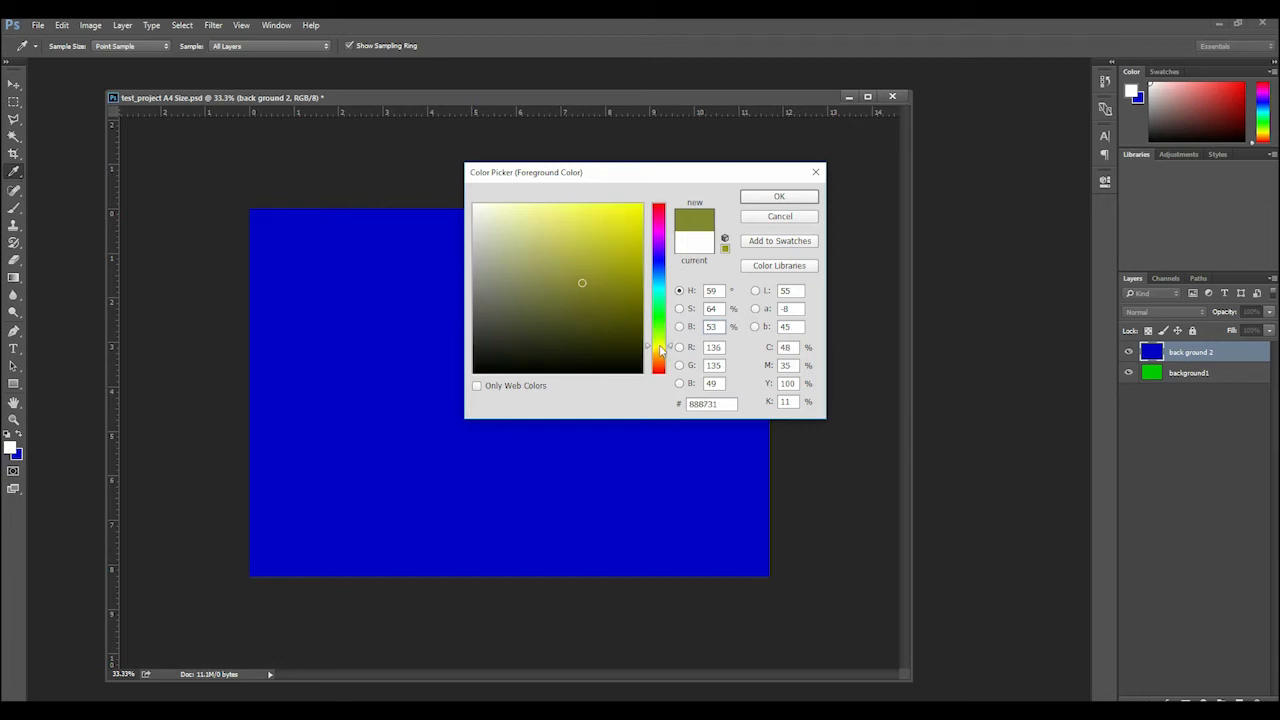
click(635, 207)
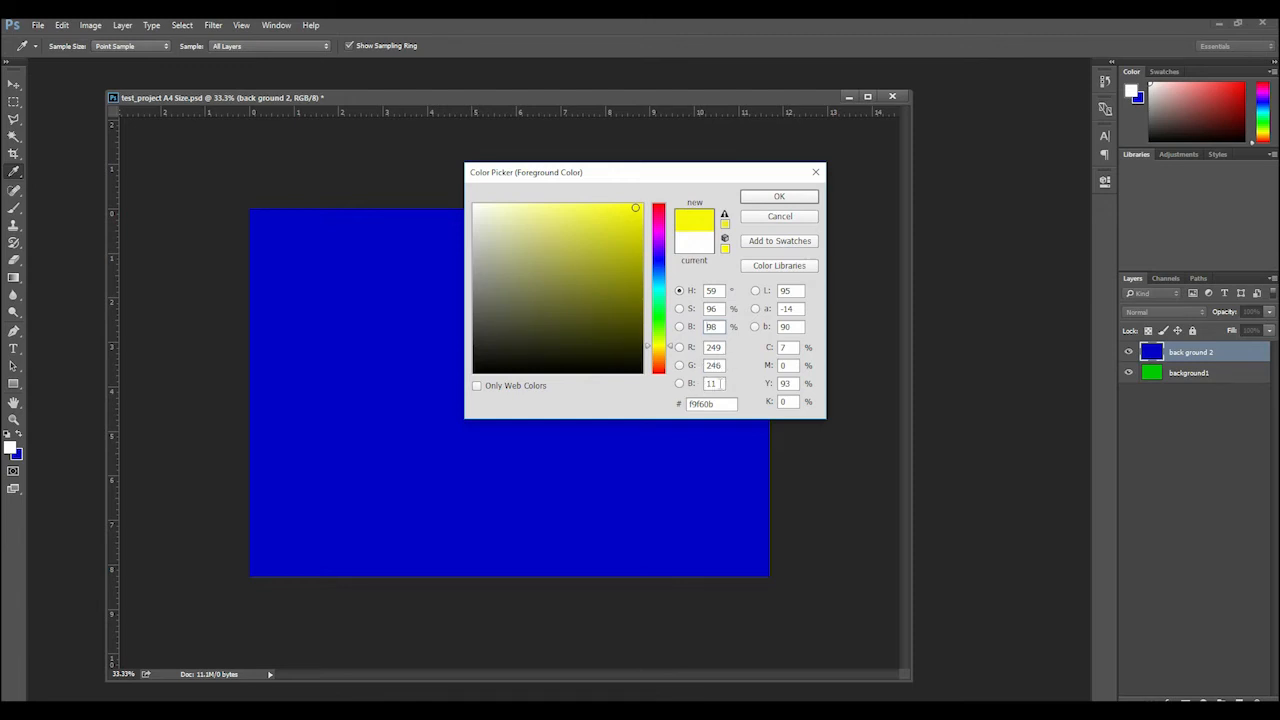
Set the foreground color to RGB 255, 255, 0 and accept it
double_click(722, 383)
text(0)
key(shift+Tab)
text(255)
key(shift+Tab)
text(255)
click(805, 202)
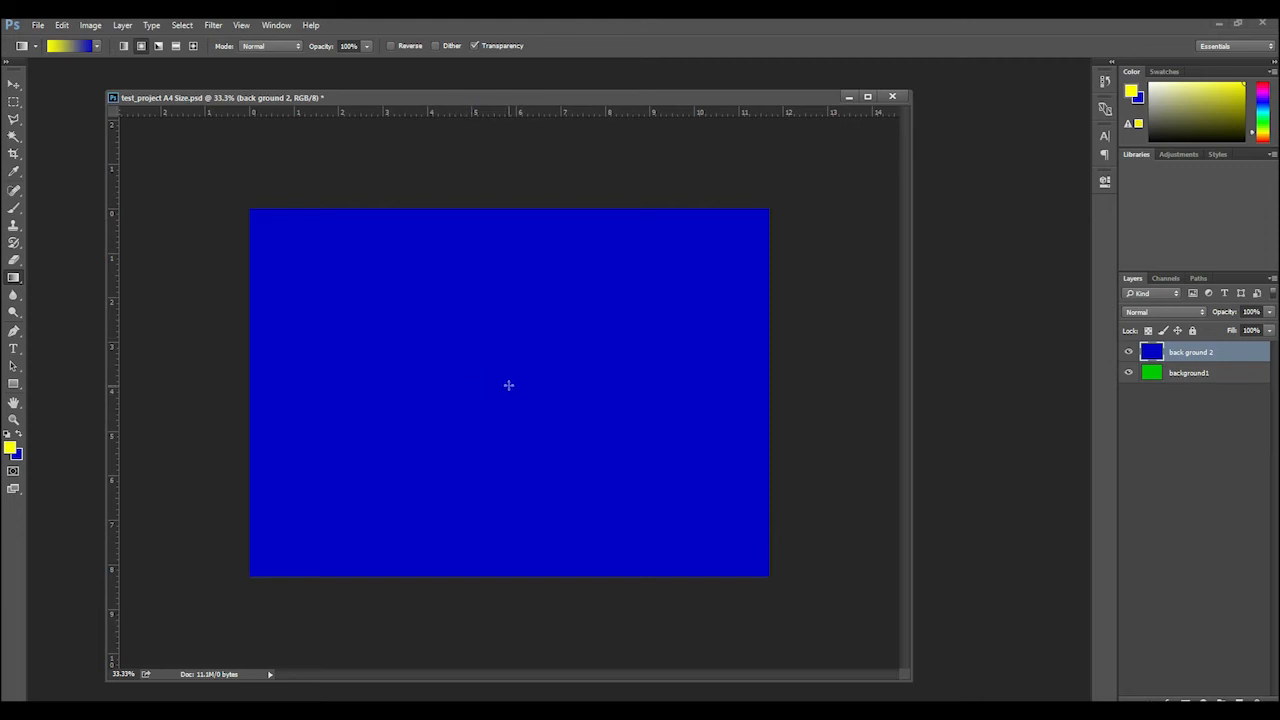
Try a radial yellow-to-blue gradient from the canvas center on back ground 2 and return the layer to solid blue
drag(508, 385, 695, 513)
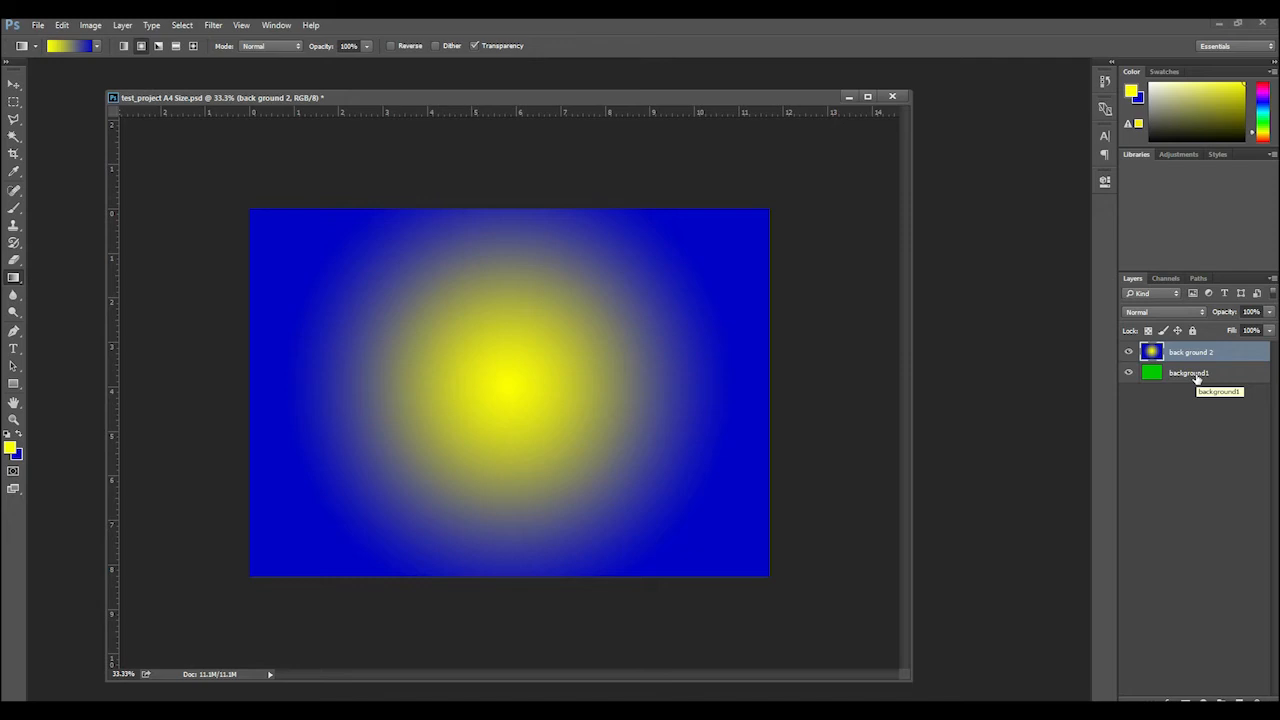
click(1128, 352)
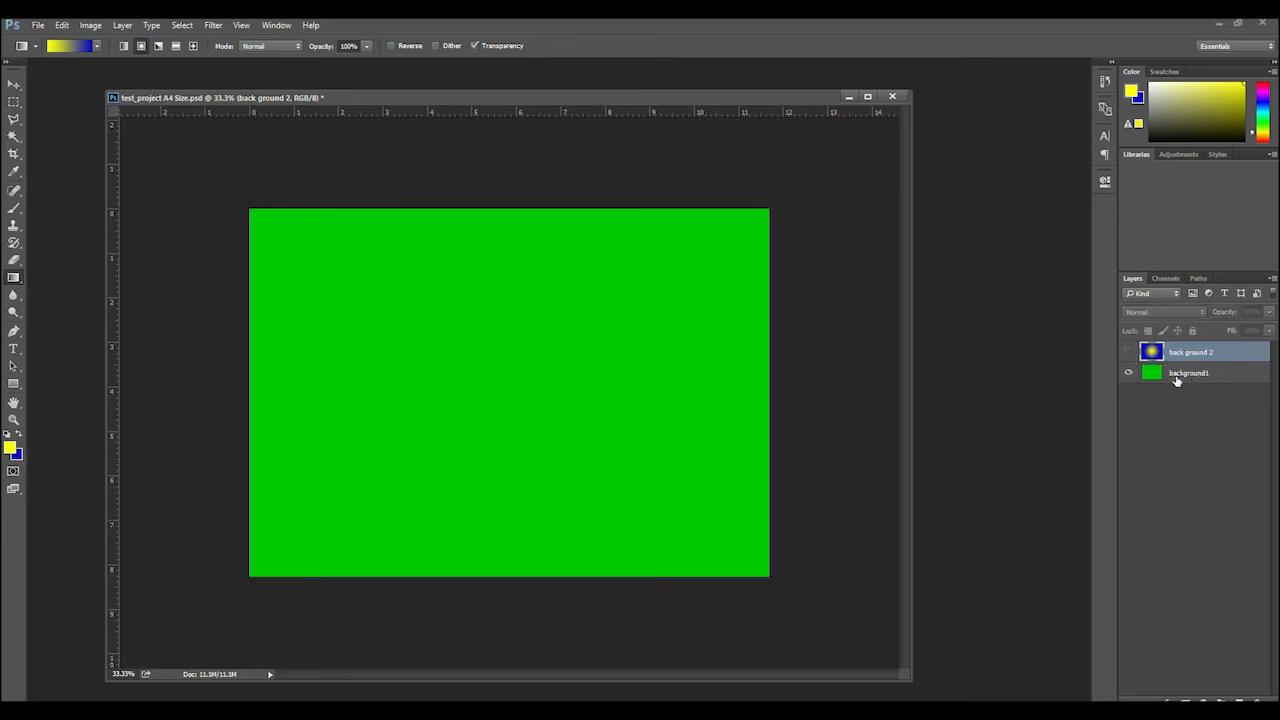
click(1129, 353)
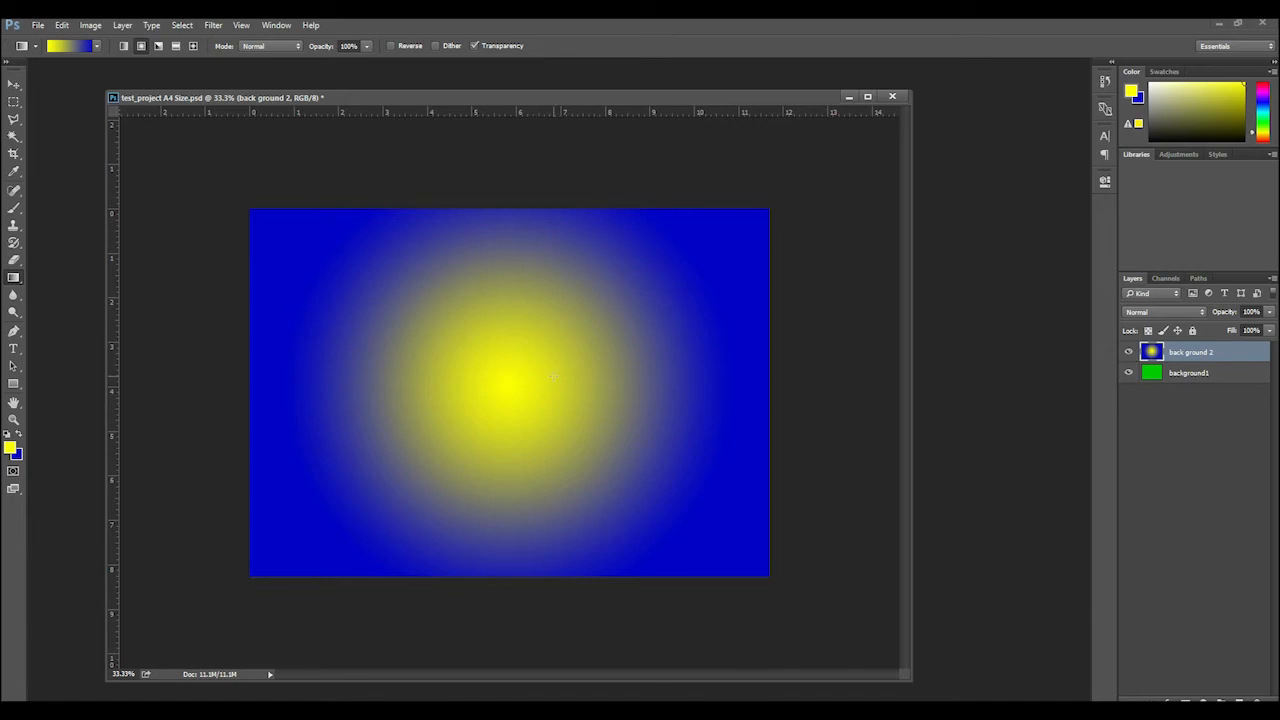
key(ctrl+BackSpace)
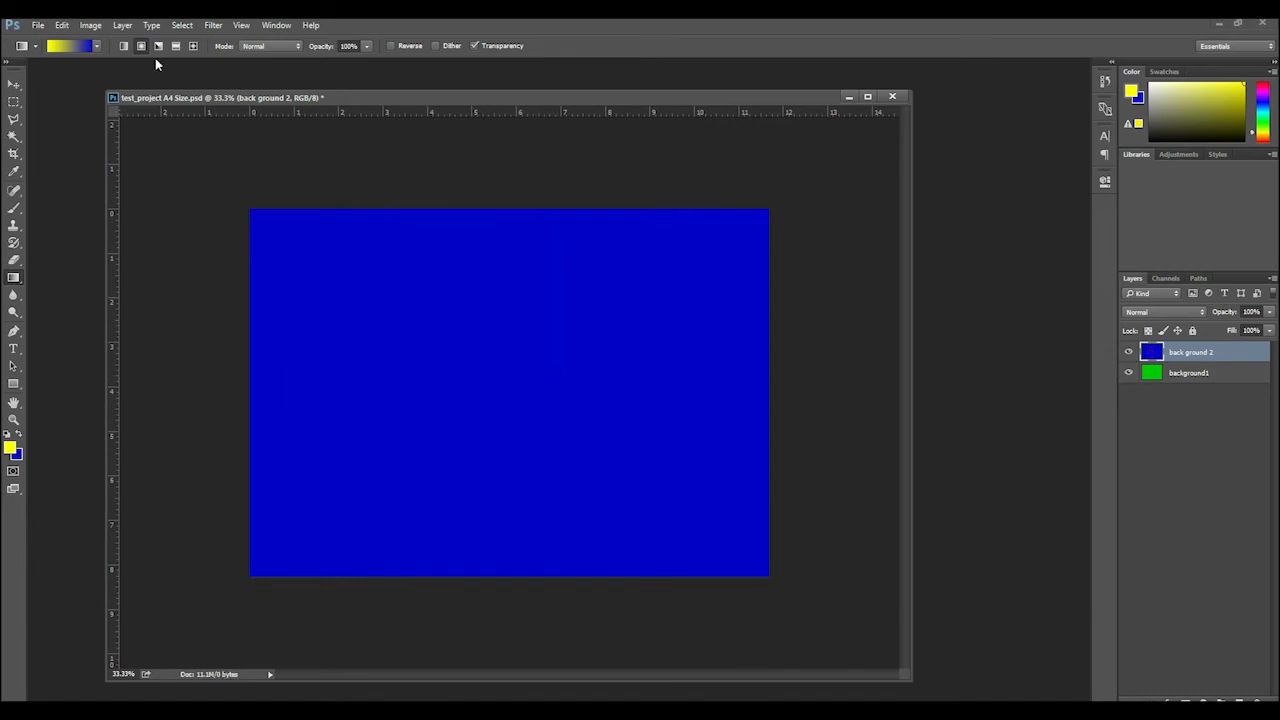
Try two horizontal linear yellow-to-blue gradients from near the canvas's left edge to its middle, undoing each one
click(124, 46)
drag(290, 368, 534, 376)
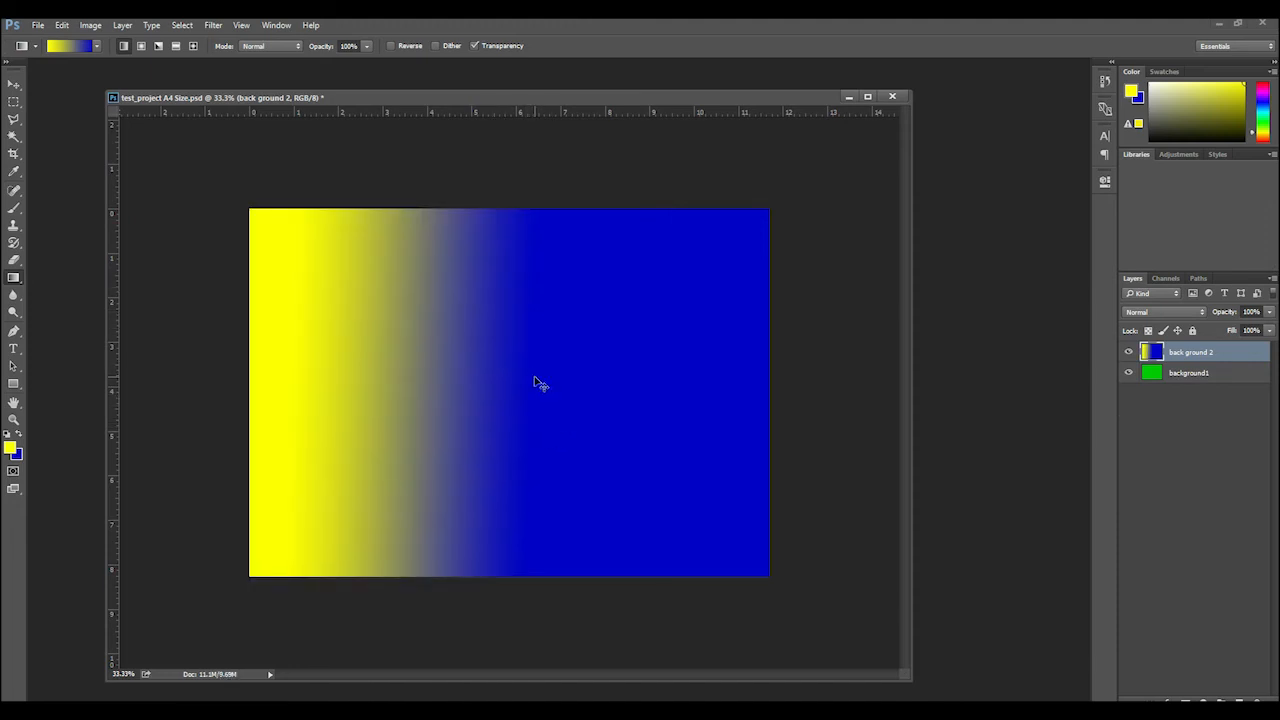
key(ctrl+z)
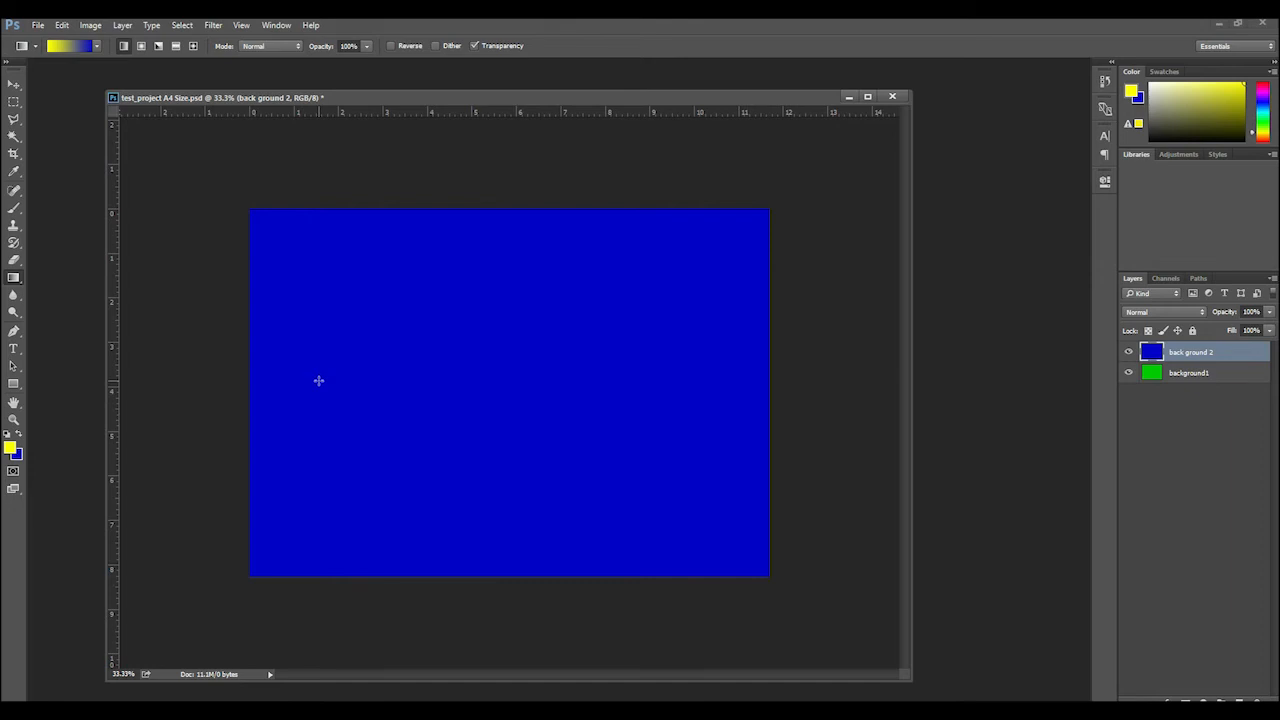
drag(318, 380, 531, 375)
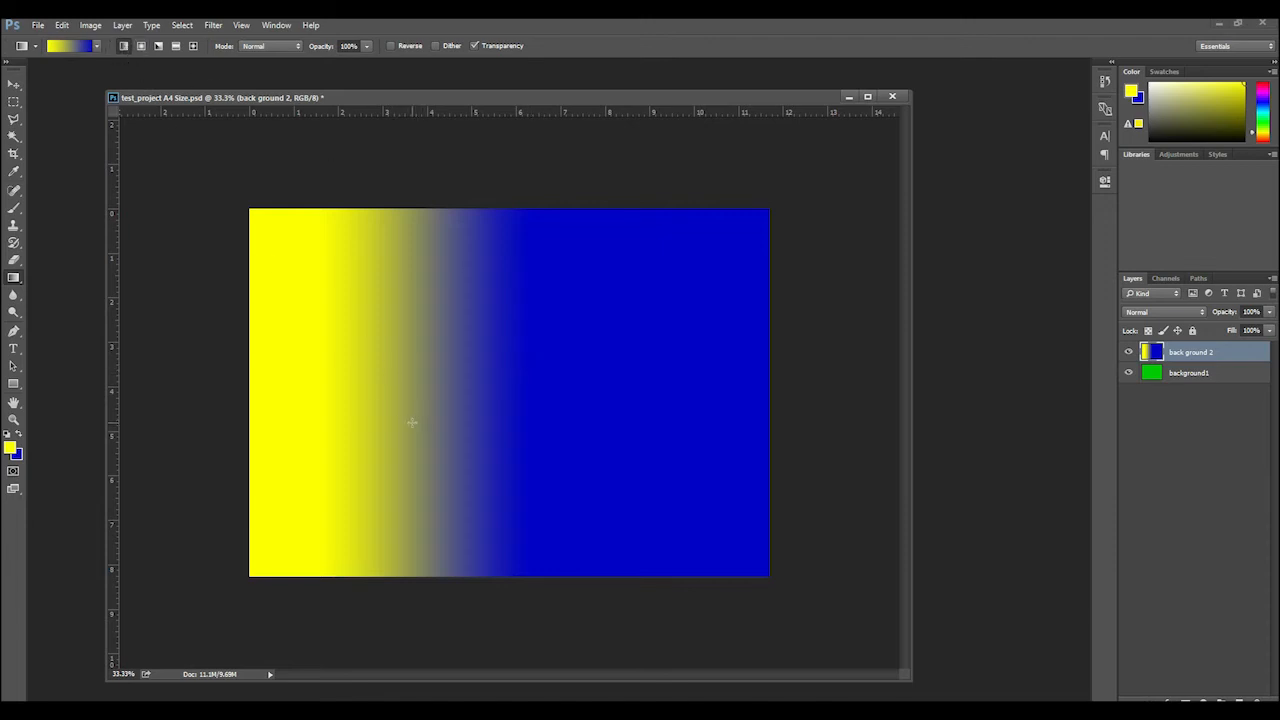
key(ctrl+z)
Try an angle gradient from the canvas center toward its lower-right corner and undo it
click(158, 46)
drag(488, 374, 690, 521)
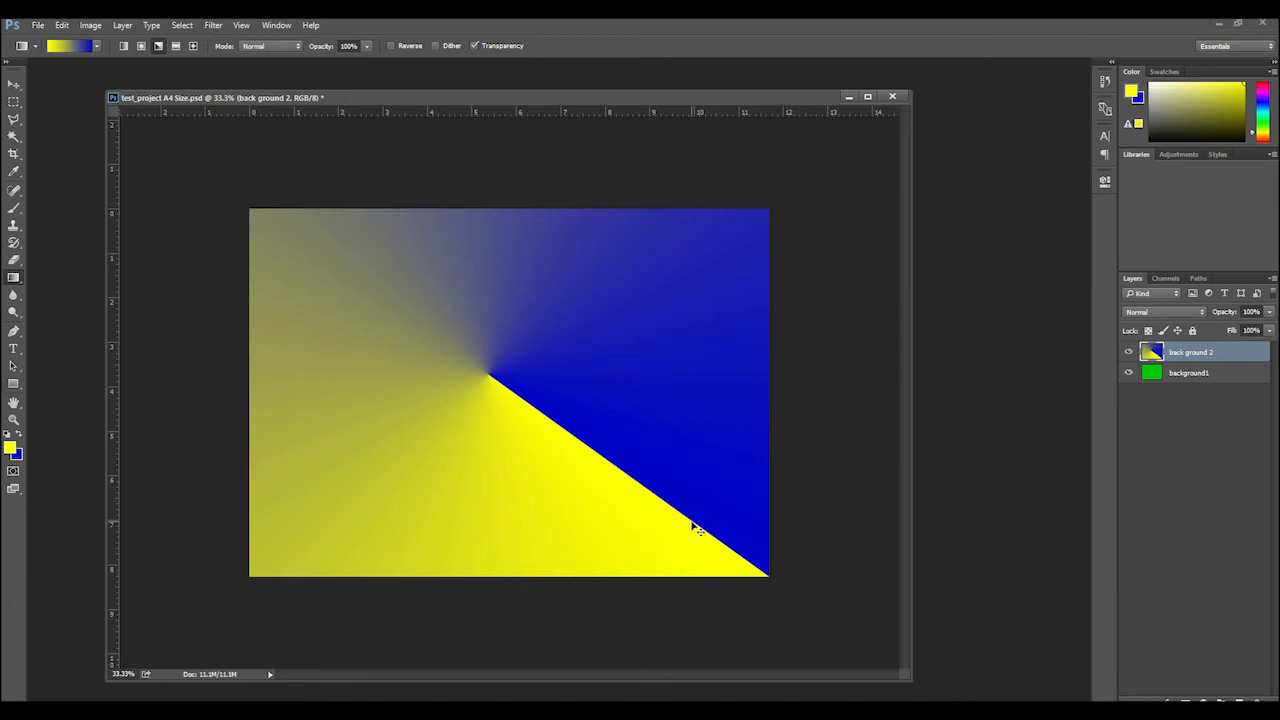
key(ctrl+z)
Try a reflected gradient running vertically from near the canvas's upper edge to below its middle and undo it
click(175, 46)
drag(495, 246, 496, 448)
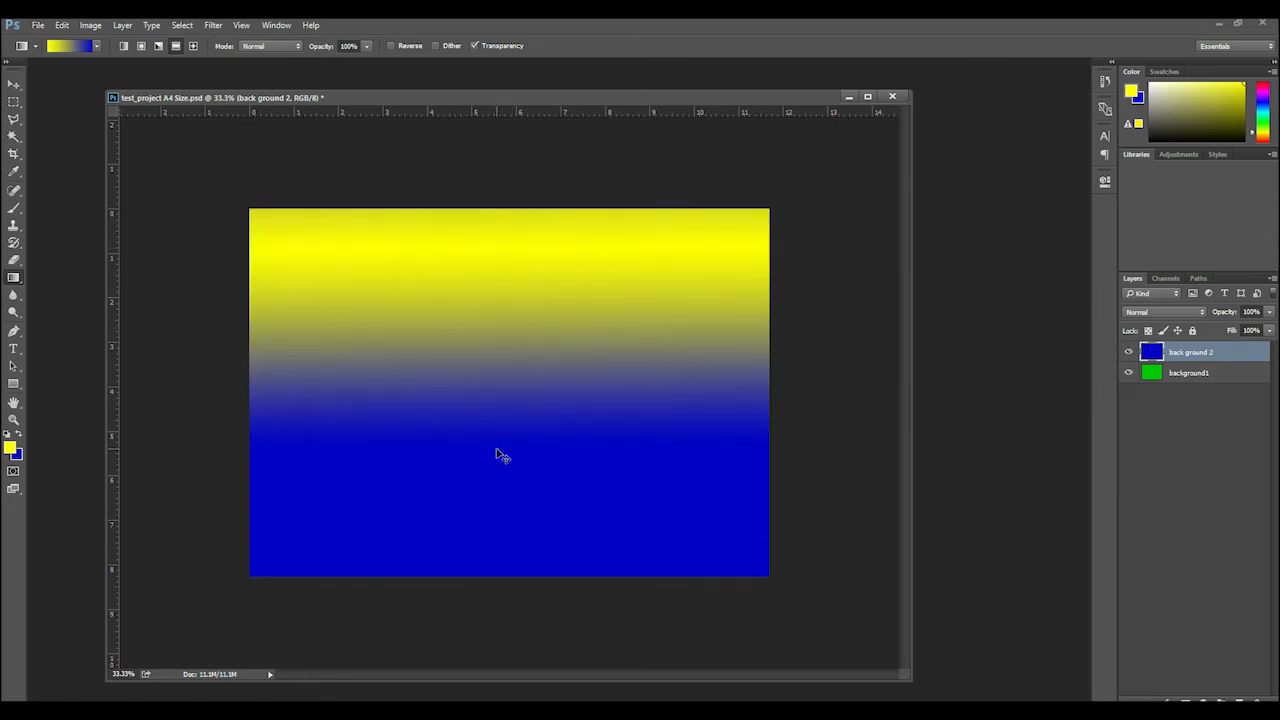
key(ctrl+z)
Try a diamond gradient from the canvas center toward its lower-right area and undo it
click(195, 47)
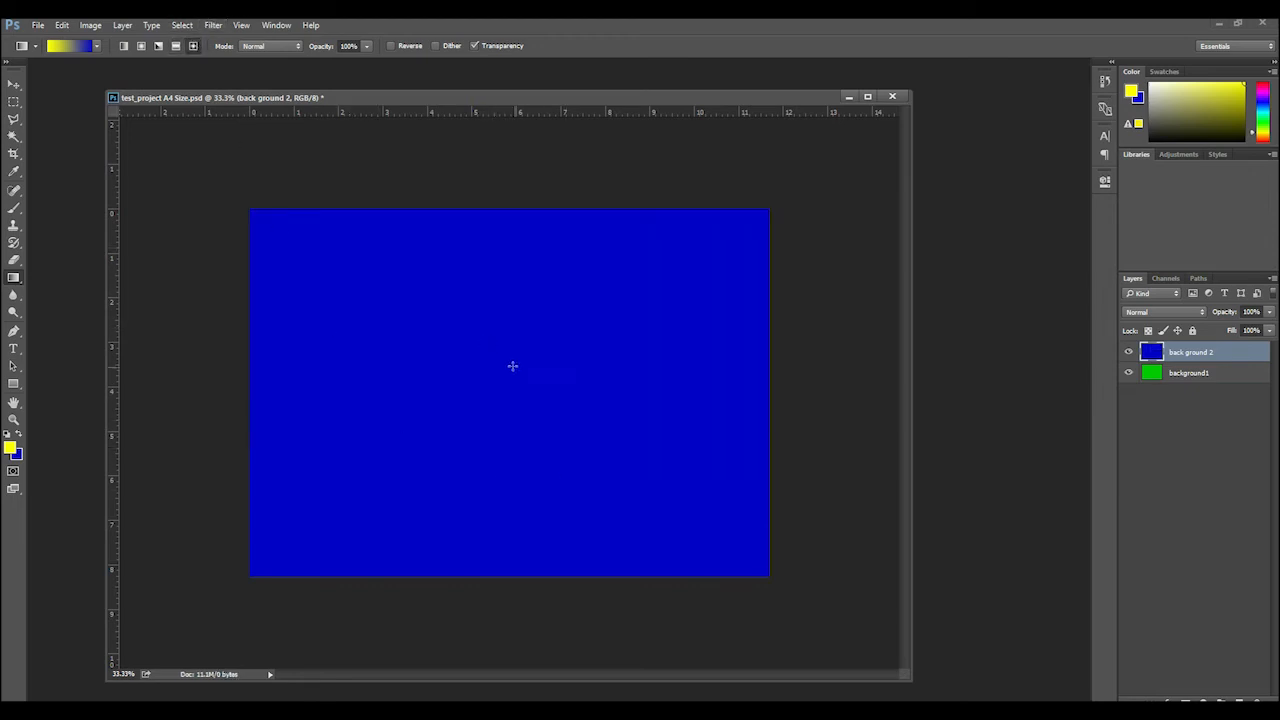
drag(493, 375, 669, 497)
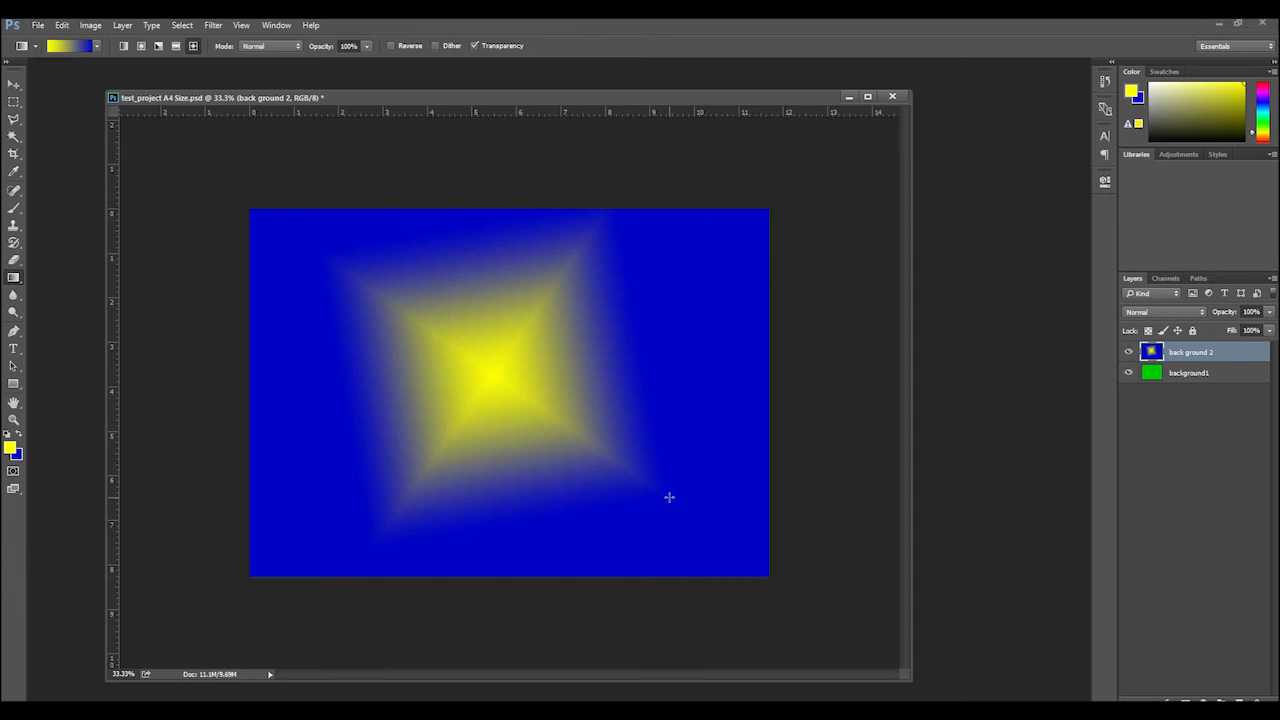
key(ctrl+z)
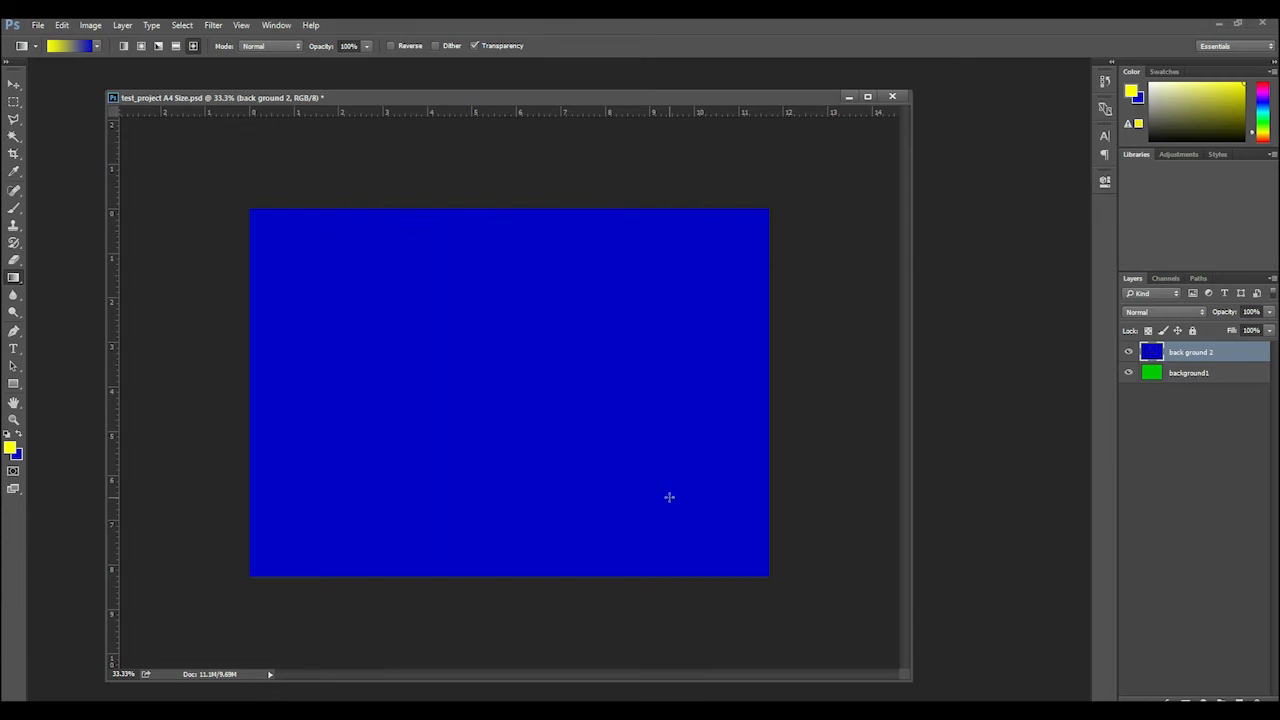
Choose the yellow-to-transparent gradient preset and set the gradient type to radial
click(96, 47)
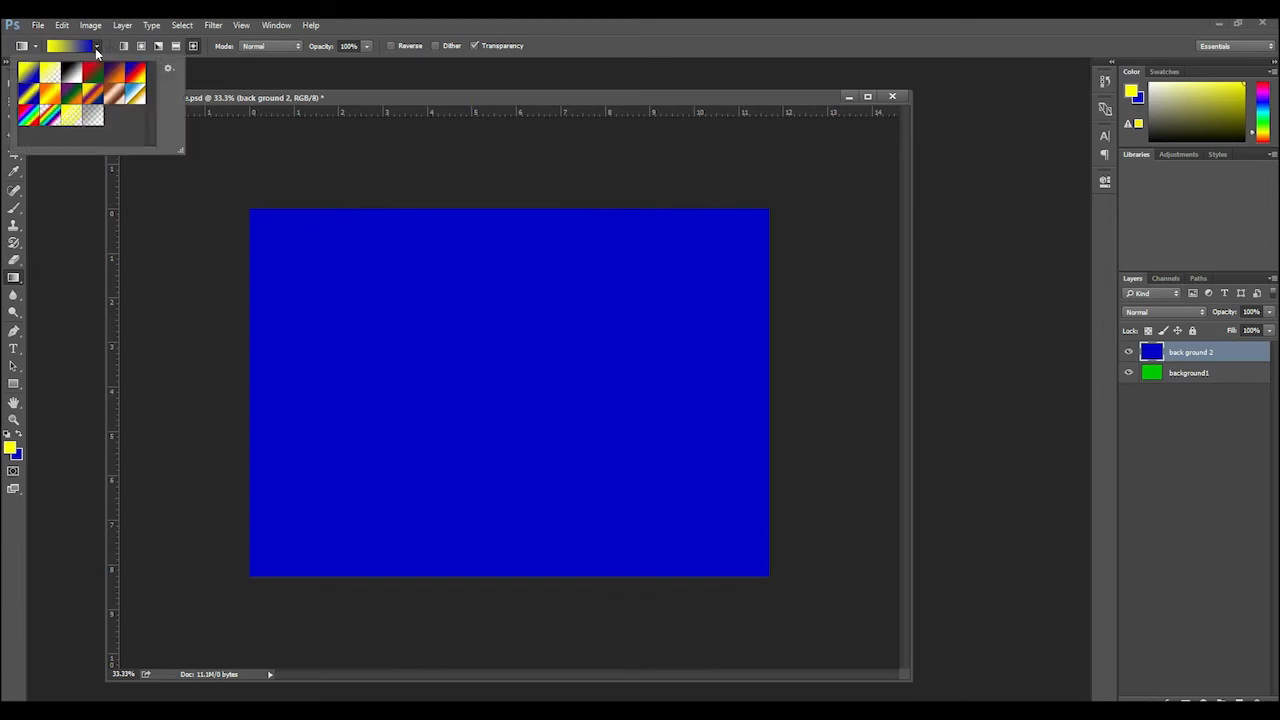
click(52, 80)
click(388, 103)
click(141, 45)
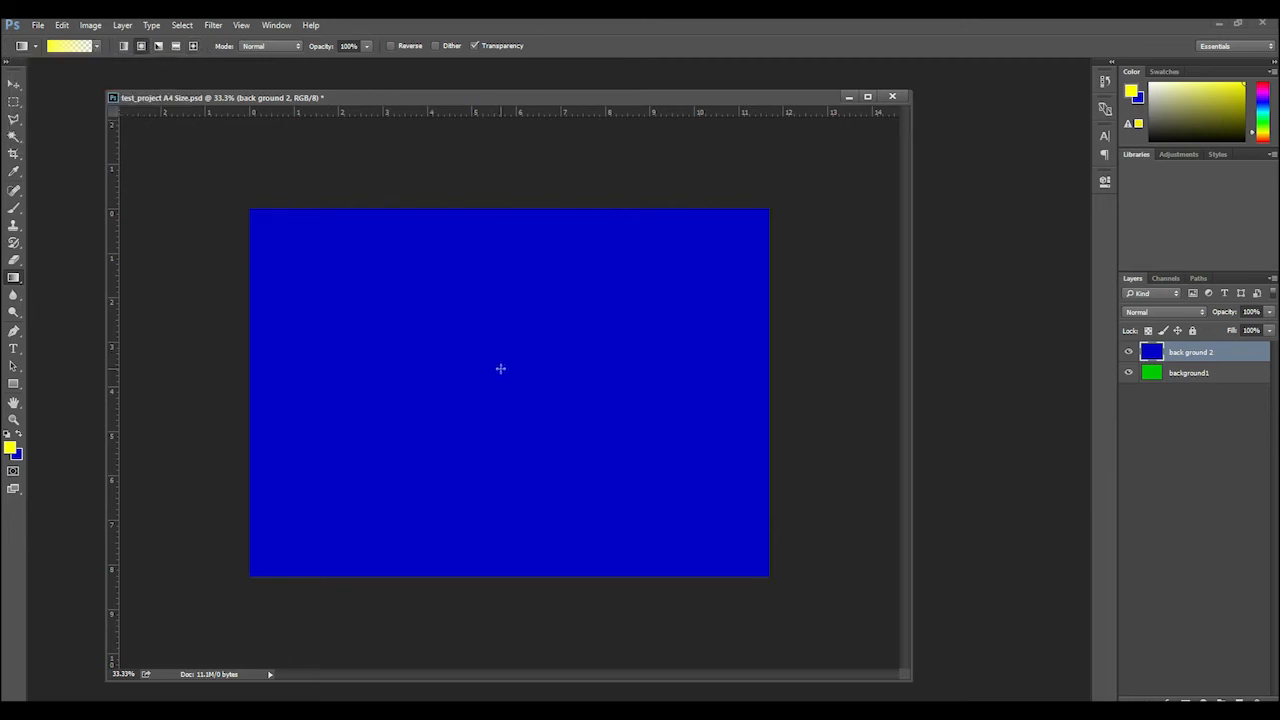
Try radial yellow-to-transparent gradients outward from the canvas center without Reverse, undoing each one
drag(495, 377, 618, 488)
key(ctrl+z)
click(391, 46)
click(391, 46)
drag(497, 386, 669, 493)
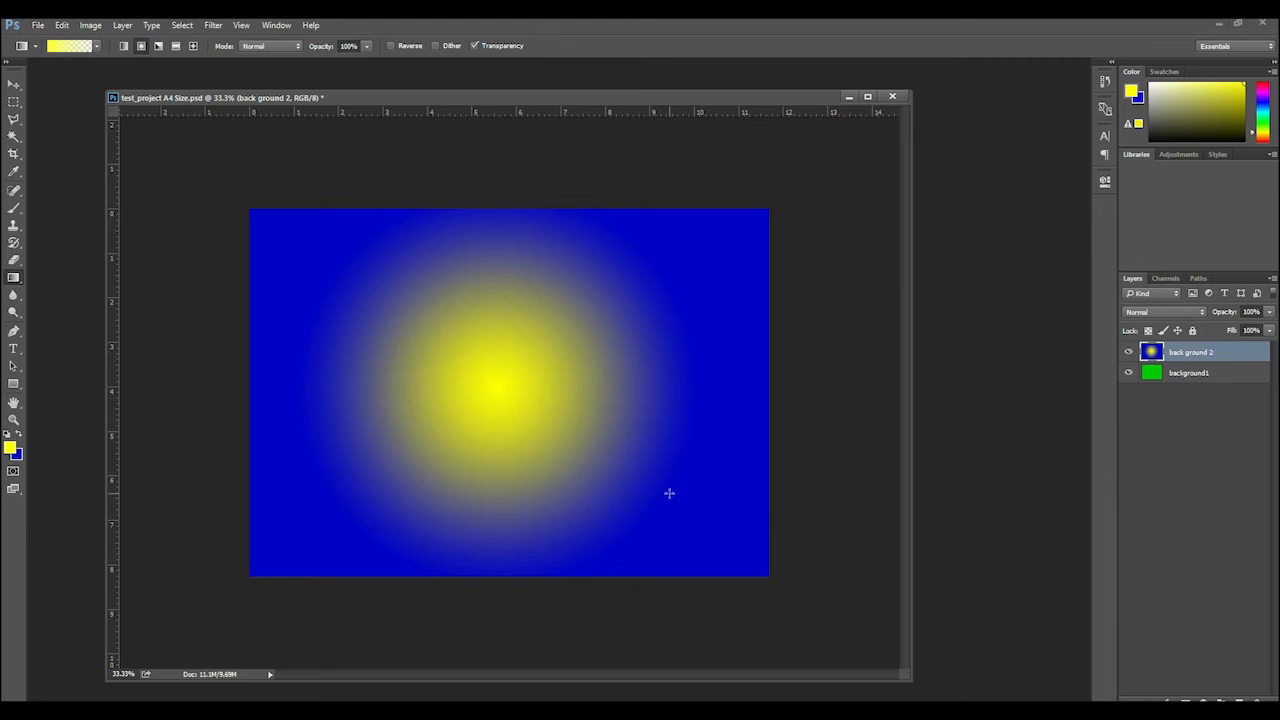
key(ctrl+z)
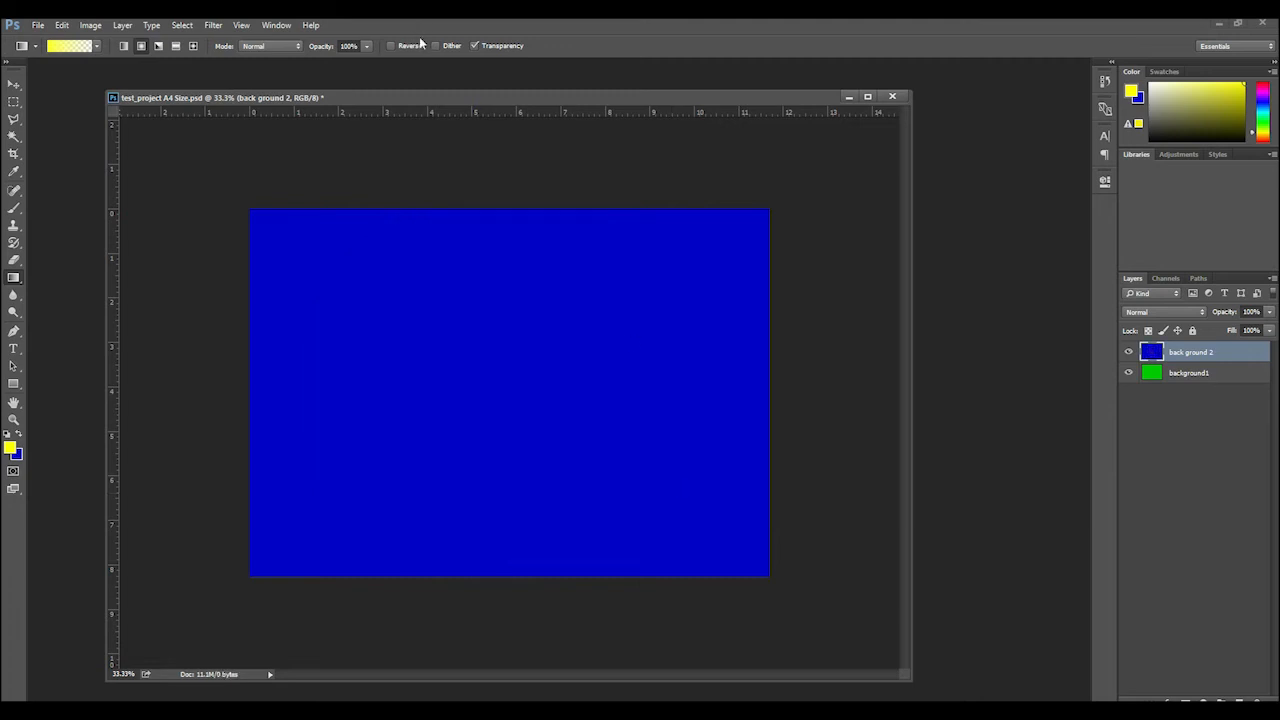
Draw a reversed radial yellow-to-transparent gradient from the canvas center on back ground 2 and set the layer's opacity to 50%
click(391, 46)
drag(502, 395, 636, 499)
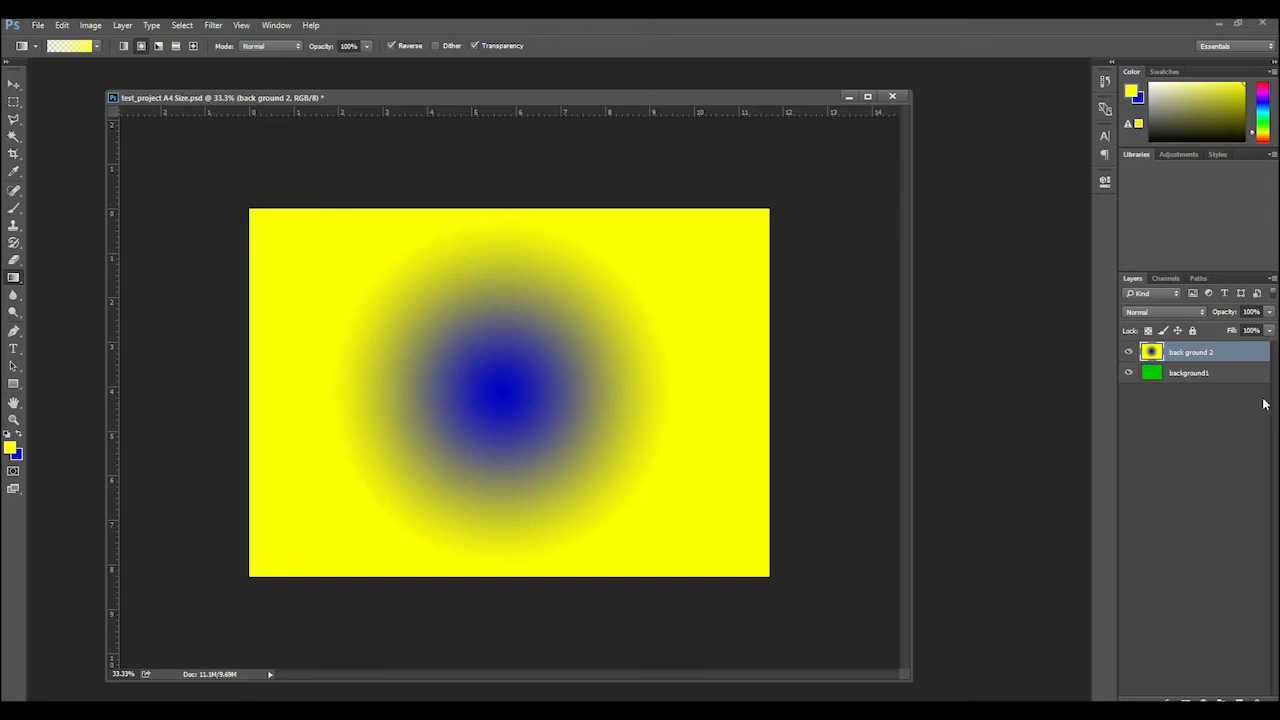
click(1254, 313)
text(50)
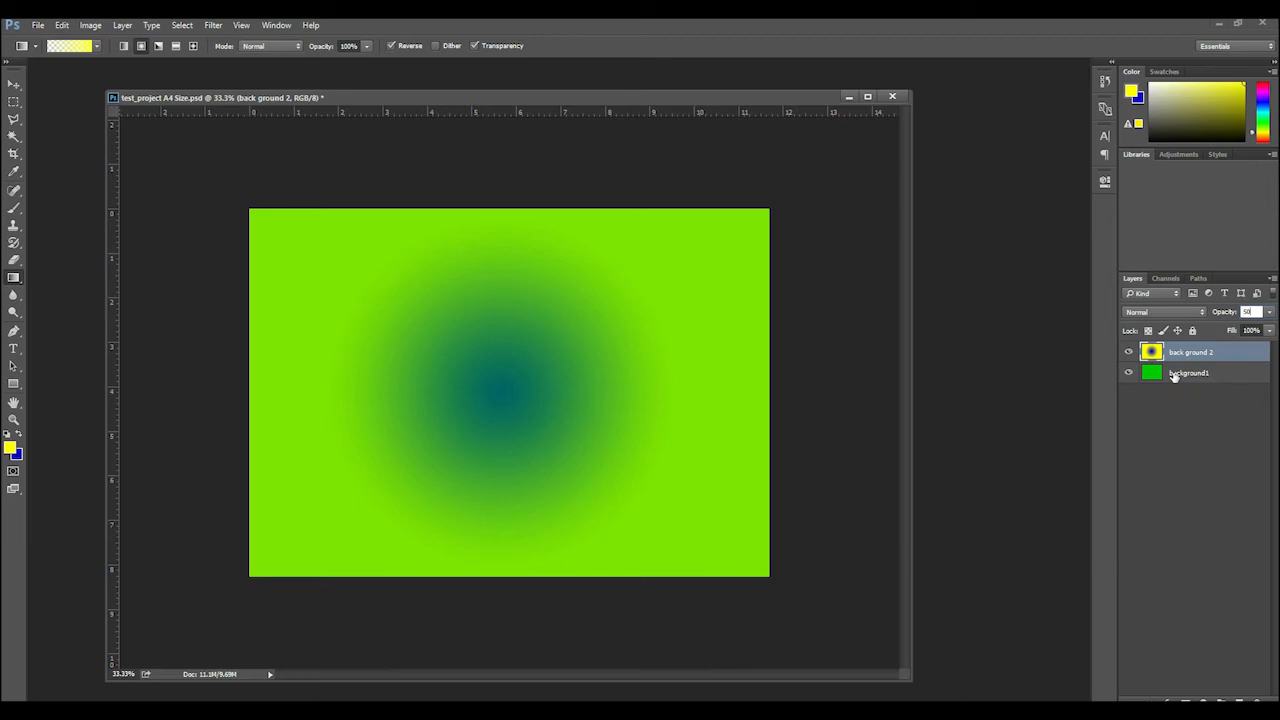
Set the fill of the back ground 2 layer to 50%
click(1255, 331)
text(50)
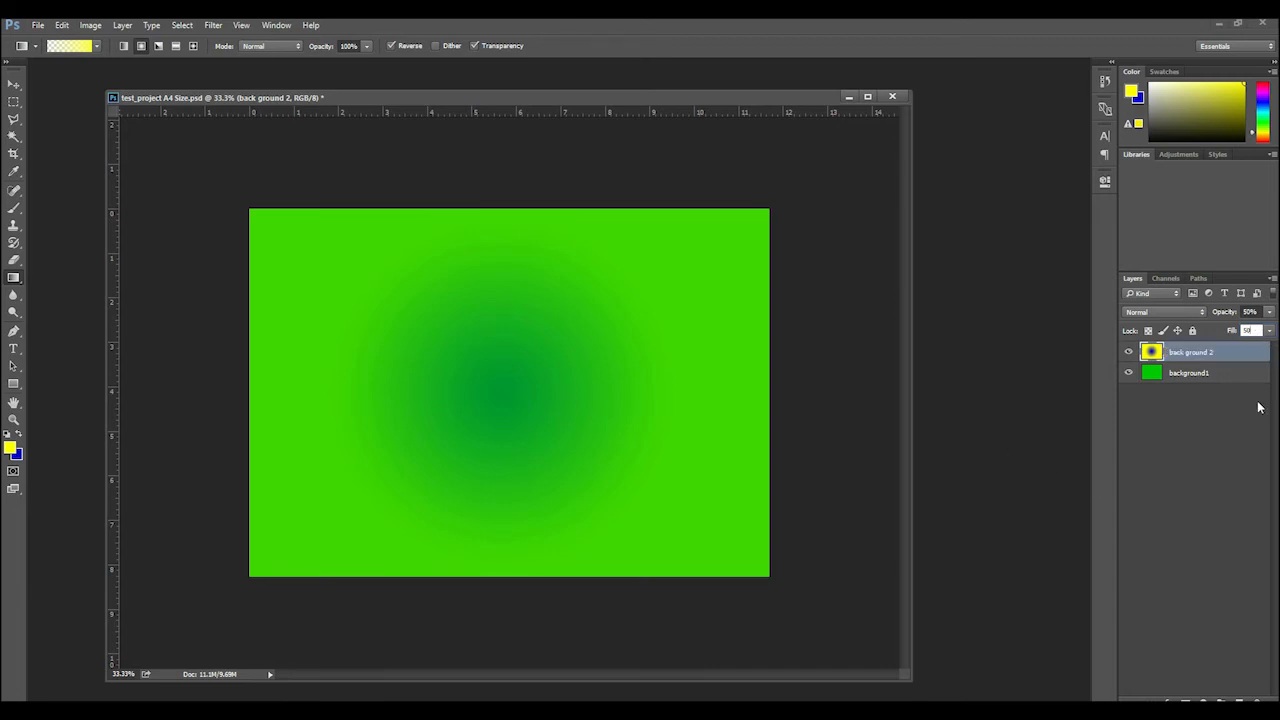
click(1251, 313)
Add a new layer beneath background1 and fill it with white using the Paint Bucket
click(1240, 699)
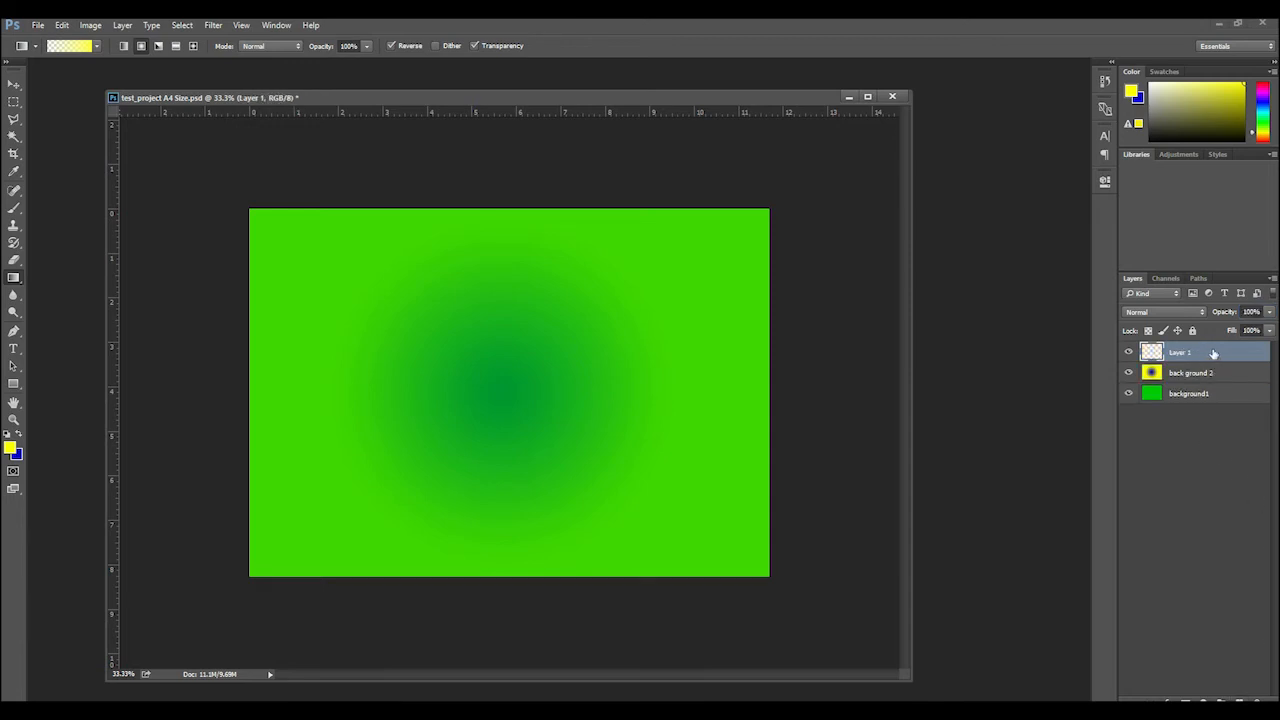
drag(1213, 354, 1210, 406)
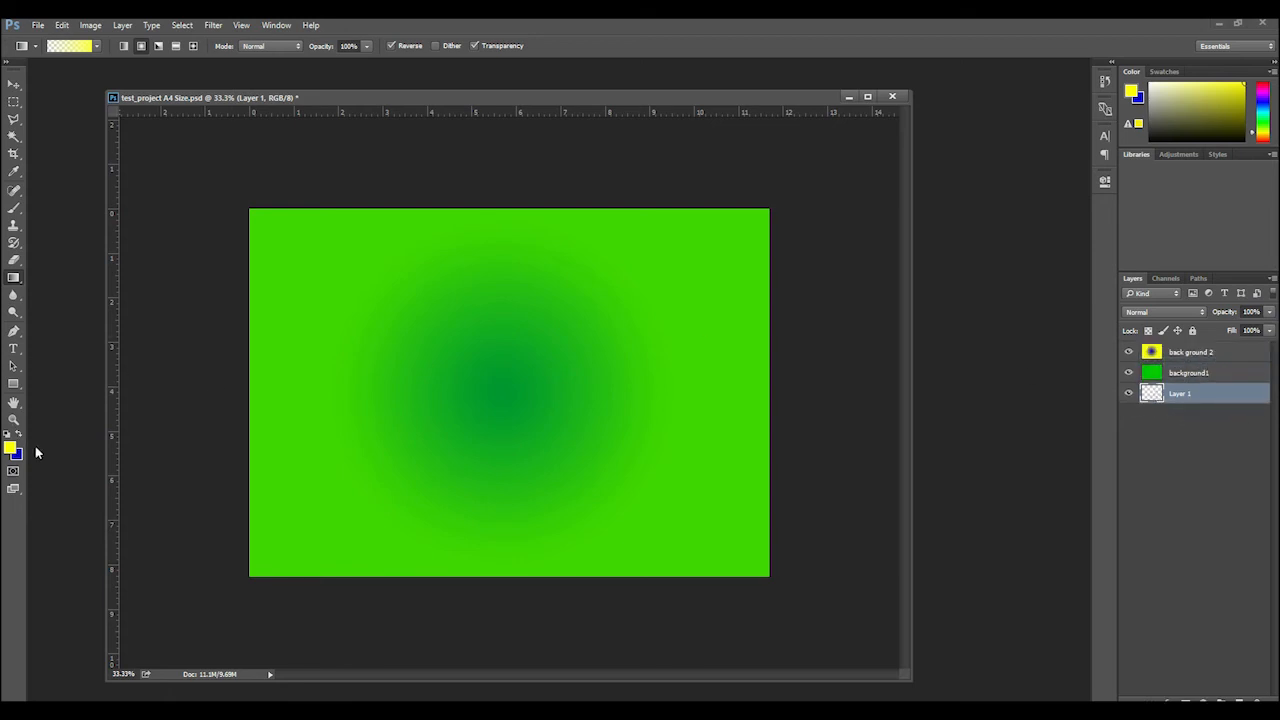
click(8, 434)
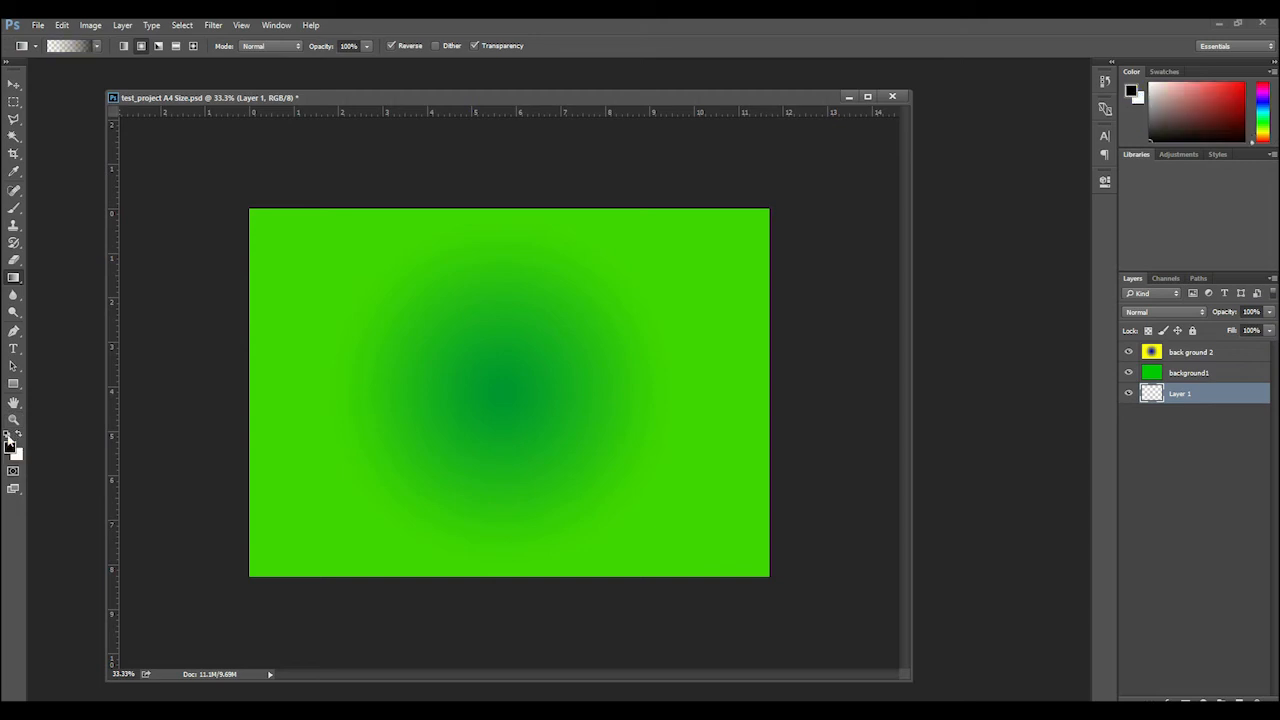
click(19, 430)
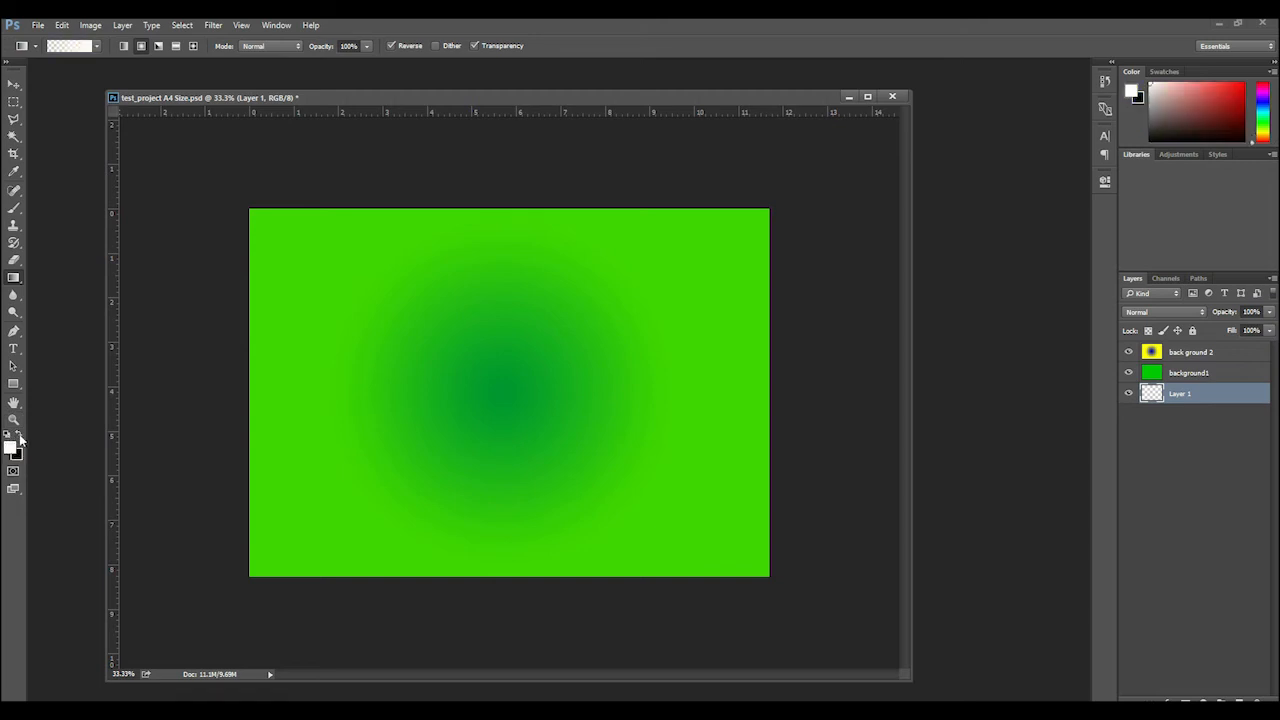
right_click(13, 277)
click(40, 287)
click(455, 364)
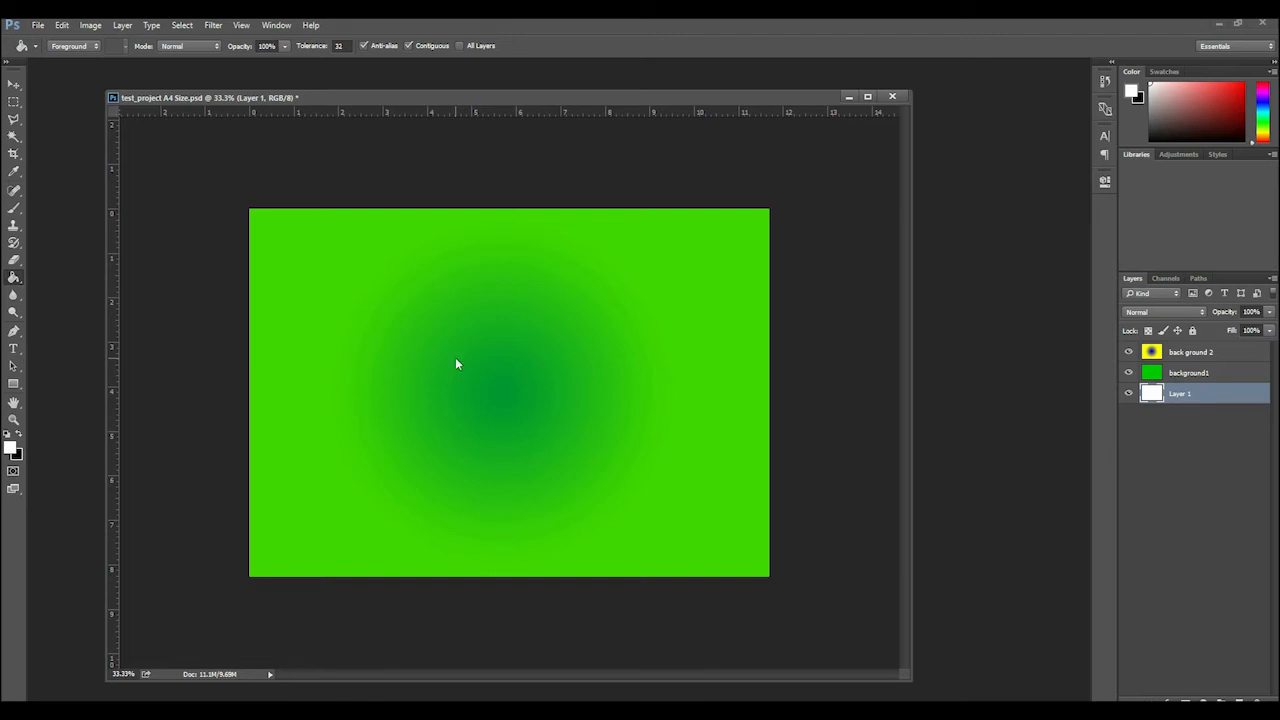
Hide back ground 2, background1 and Layer 1 one at a time to view what lies beneath, and show all three again
click(1128, 354)
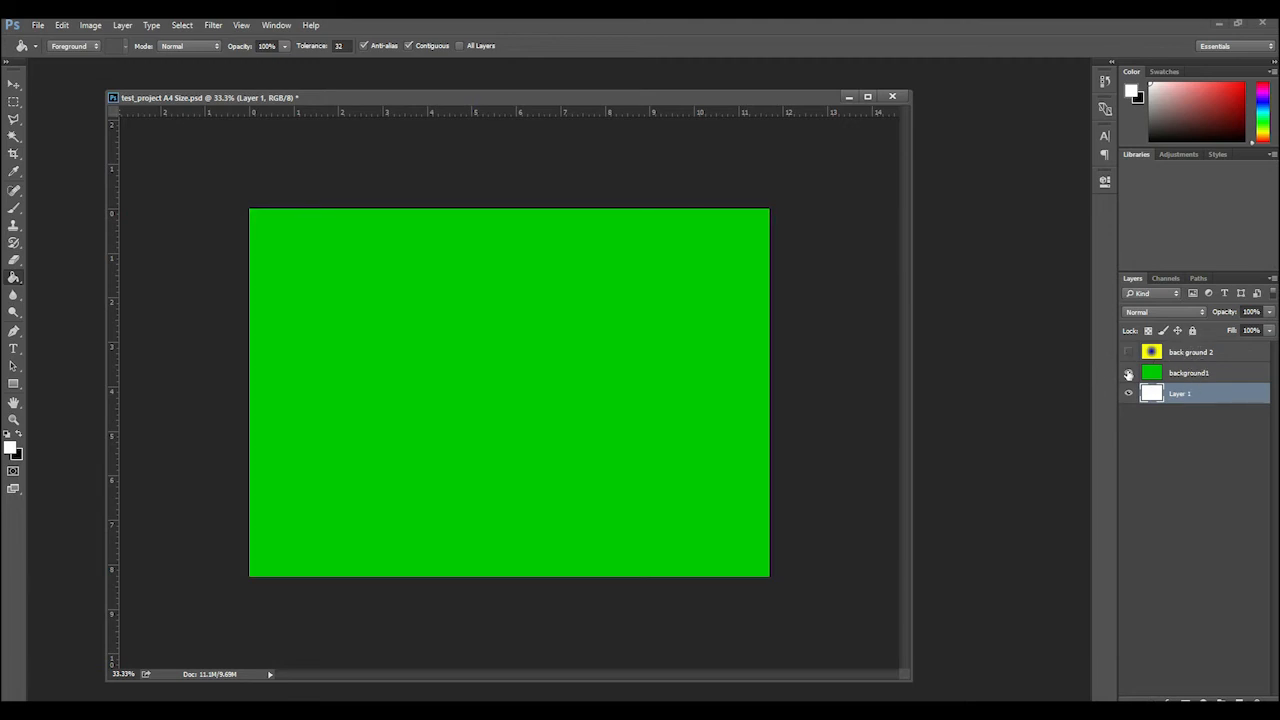
click(1128, 373)
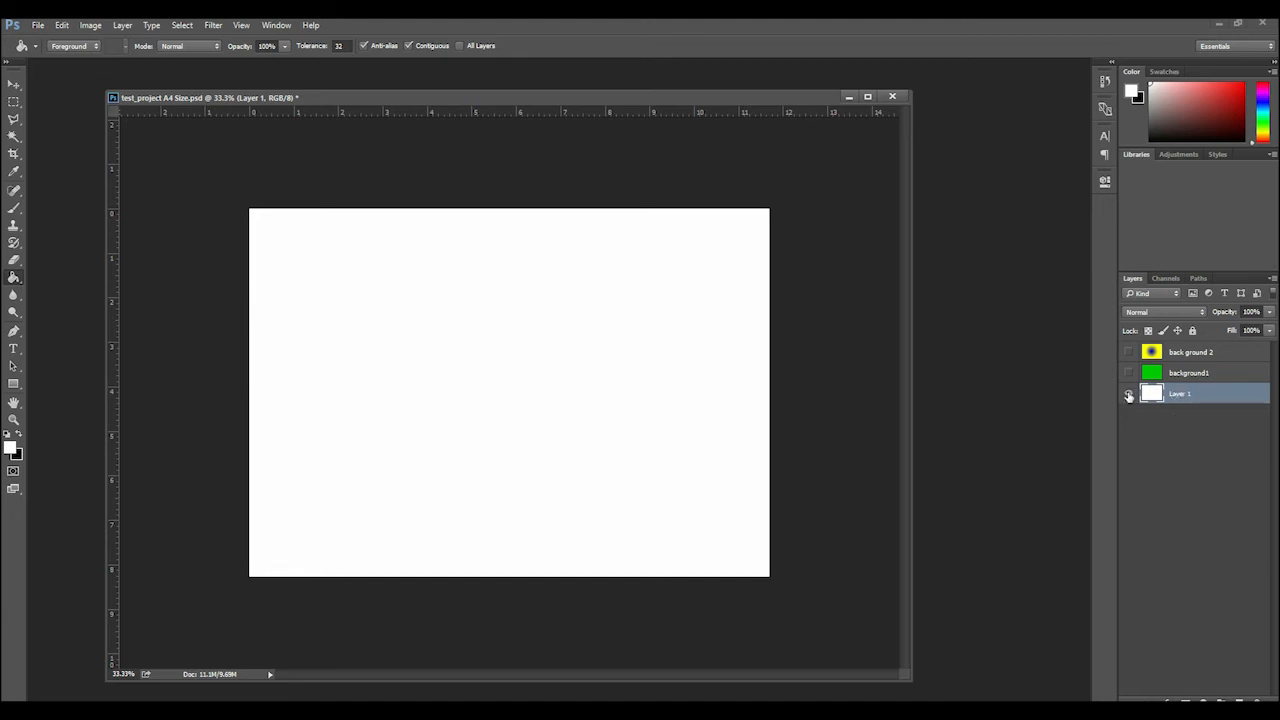
click(1129, 394)
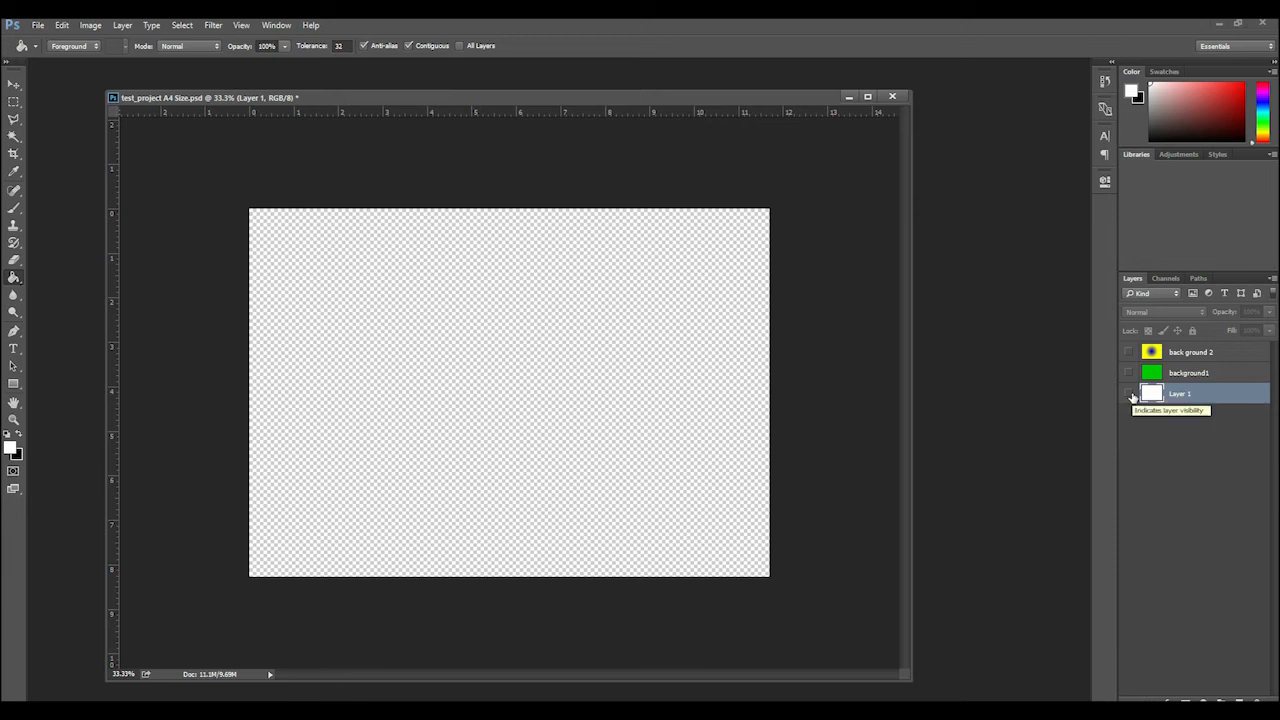
click(1129, 394)
click(1129, 373)
click(1129, 352)
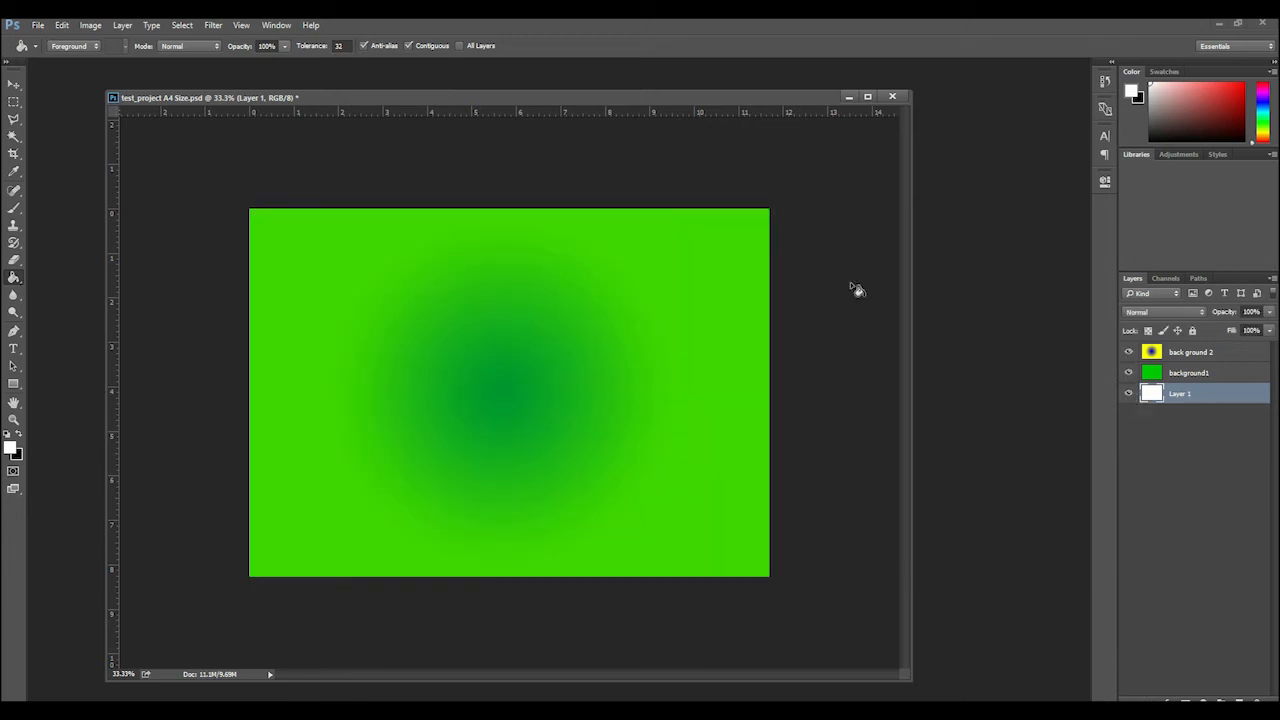
Hide the back ground 2 and background1 layers and make Layer 1 the active layer
click(1222, 355)
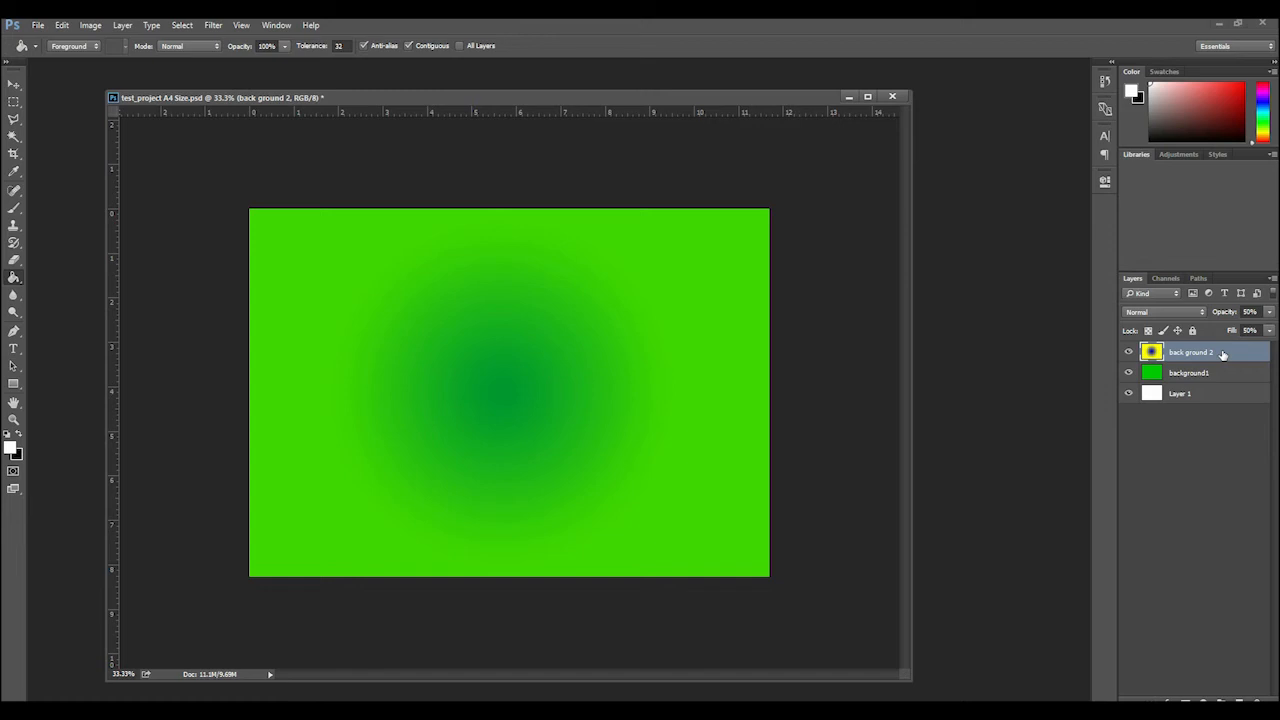
click(1128, 354)
click(1129, 373)
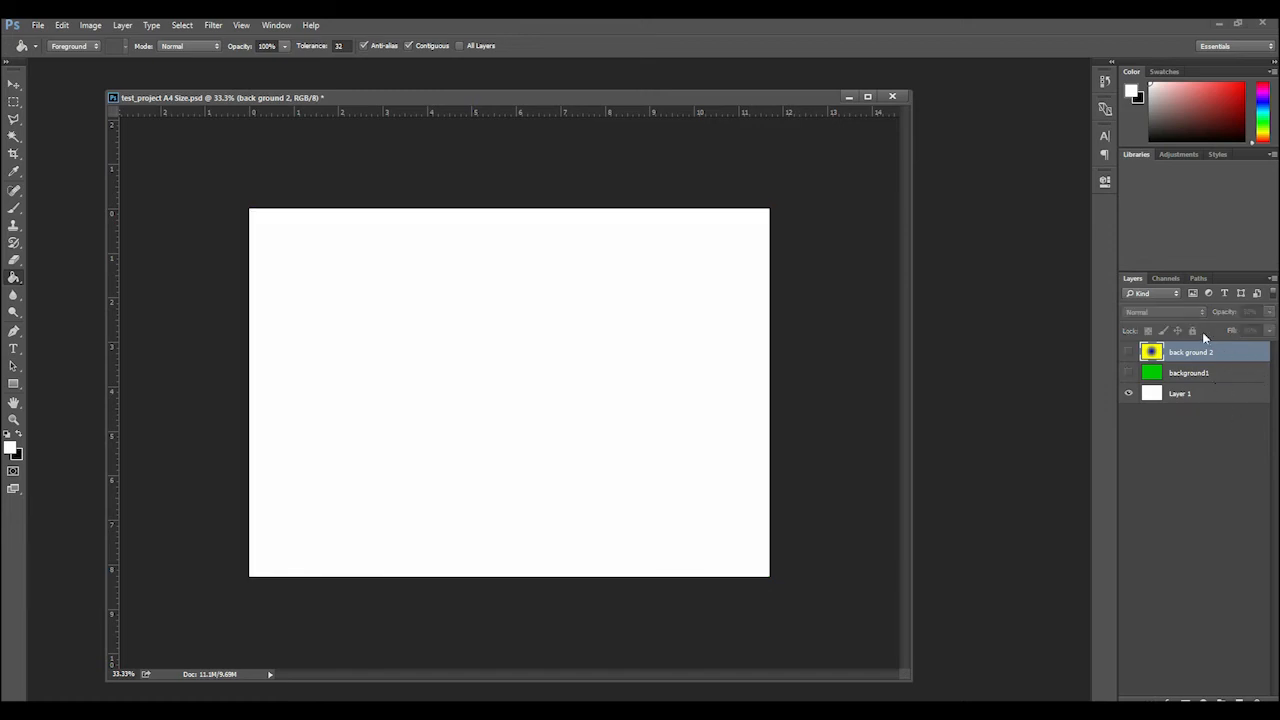
click(1188, 400)
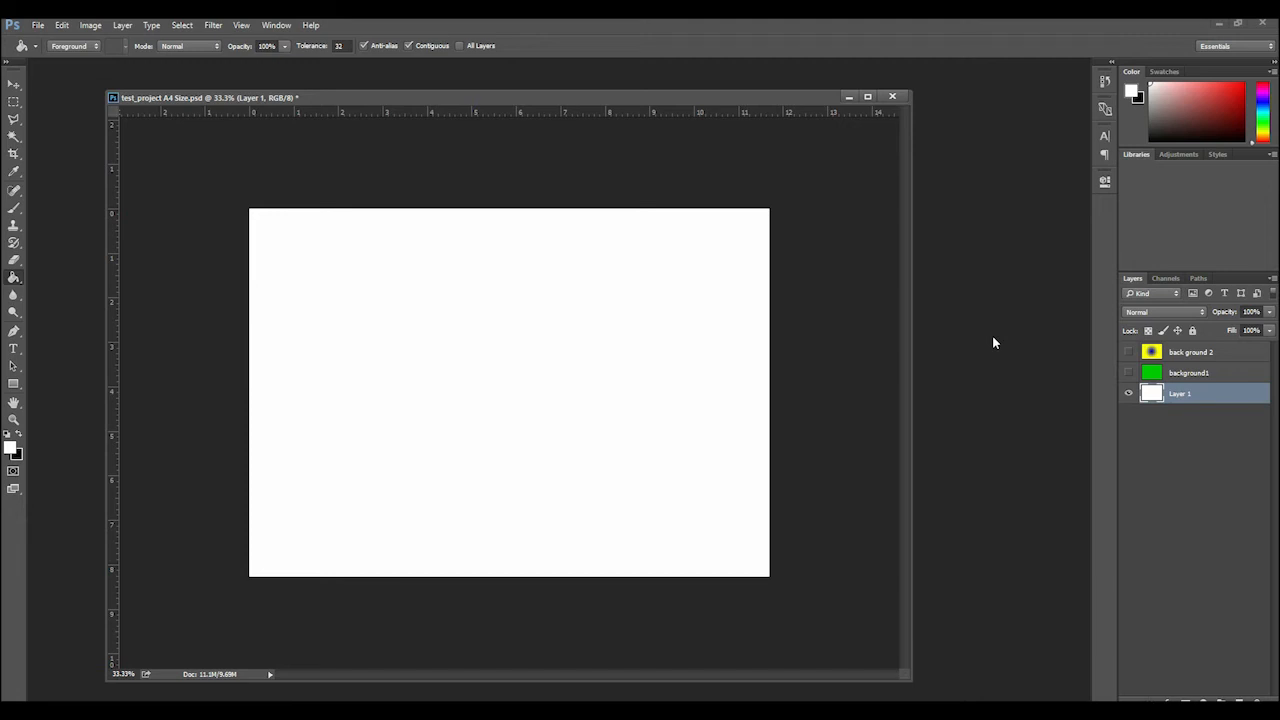
Open flag-of-pakistan (28).png and test pic 1.jpg together from the photos folder in training files
key(ctrl+o)
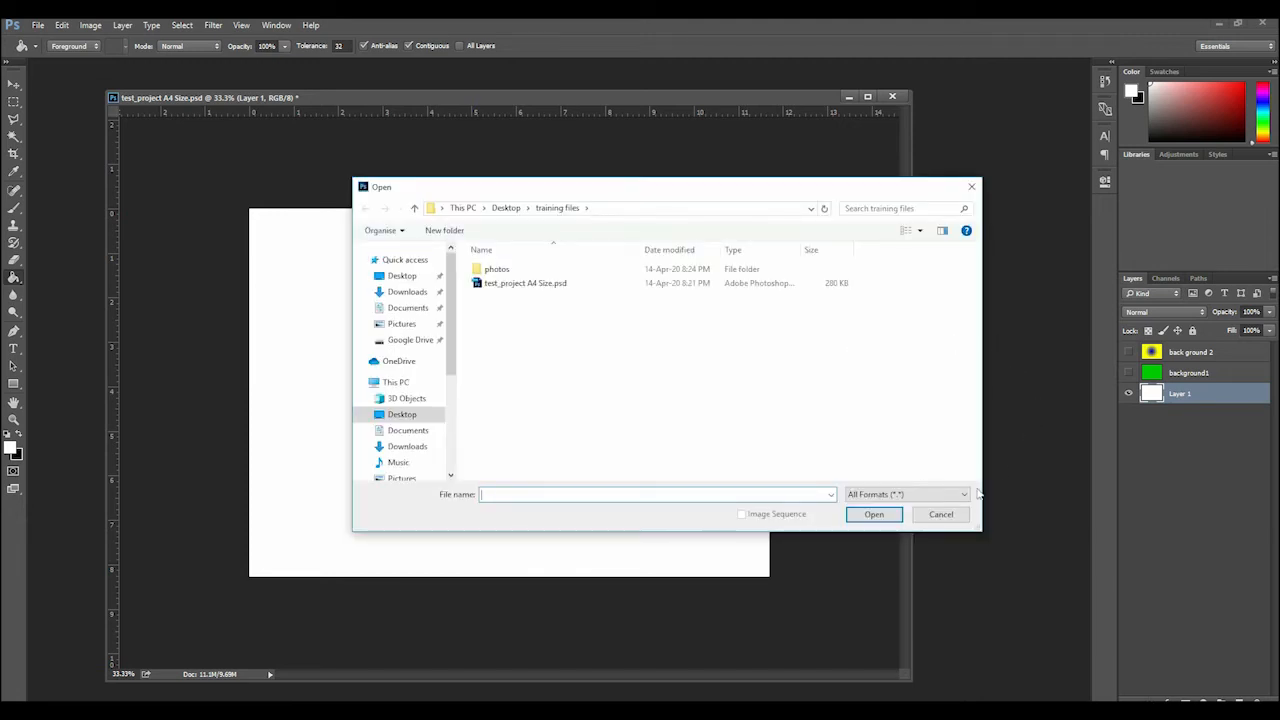
click(941, 514)
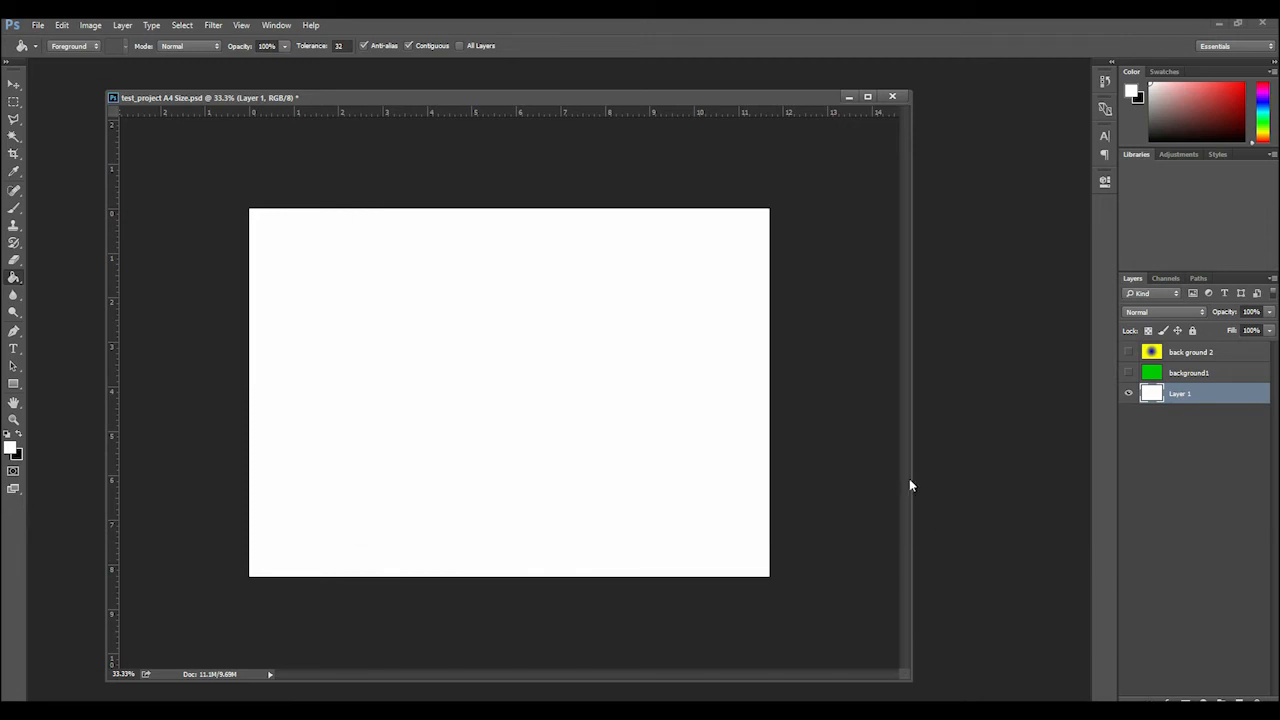
click(38, 25)
click(50, 54)
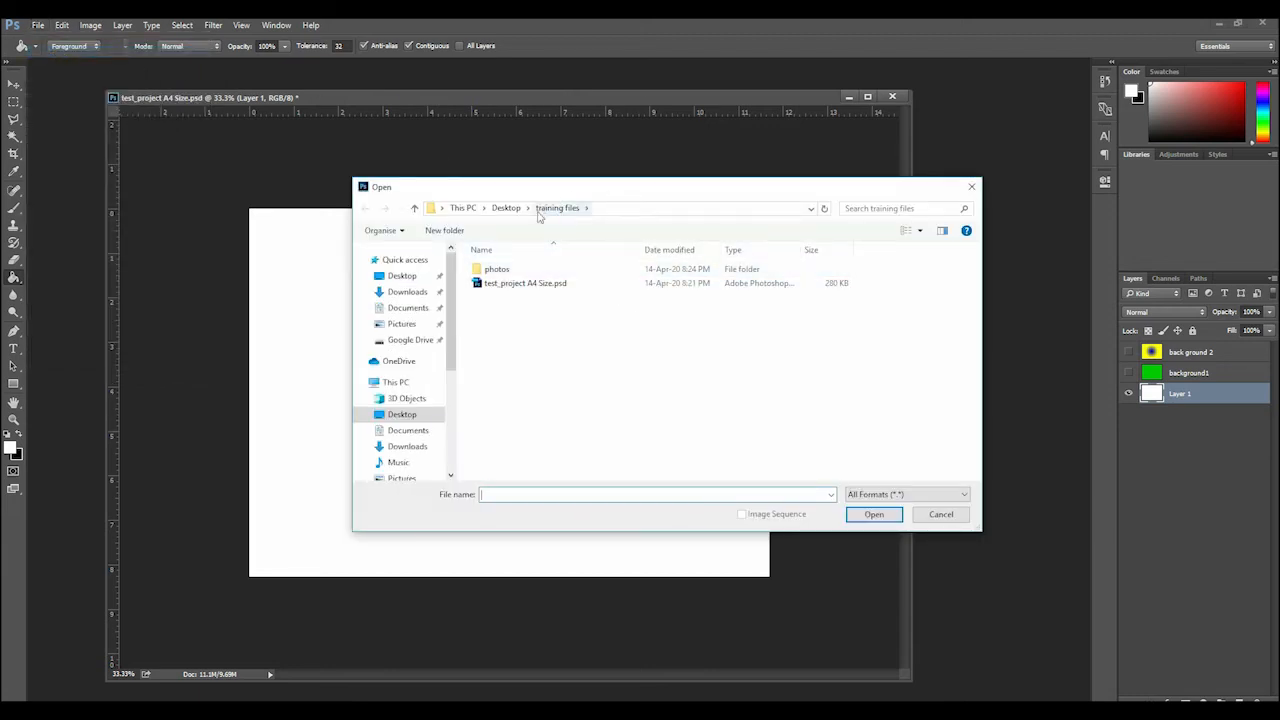
double_click(592, 270)
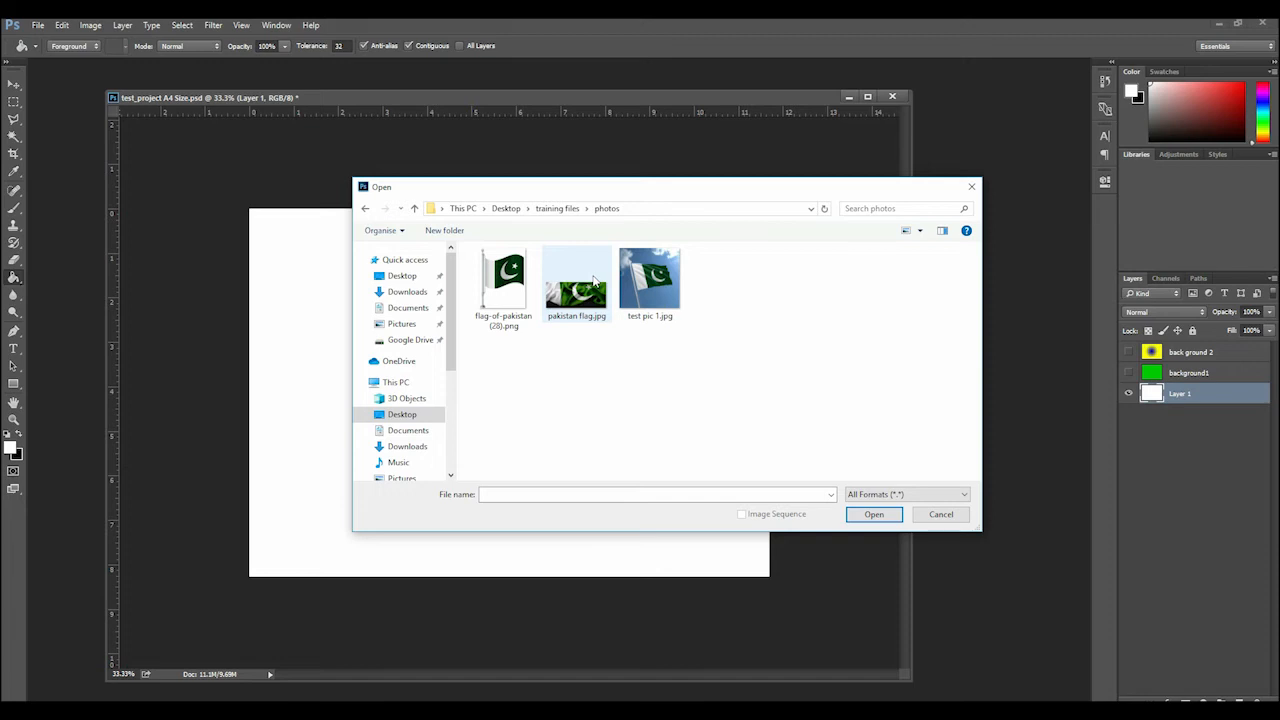
click(650, 280)
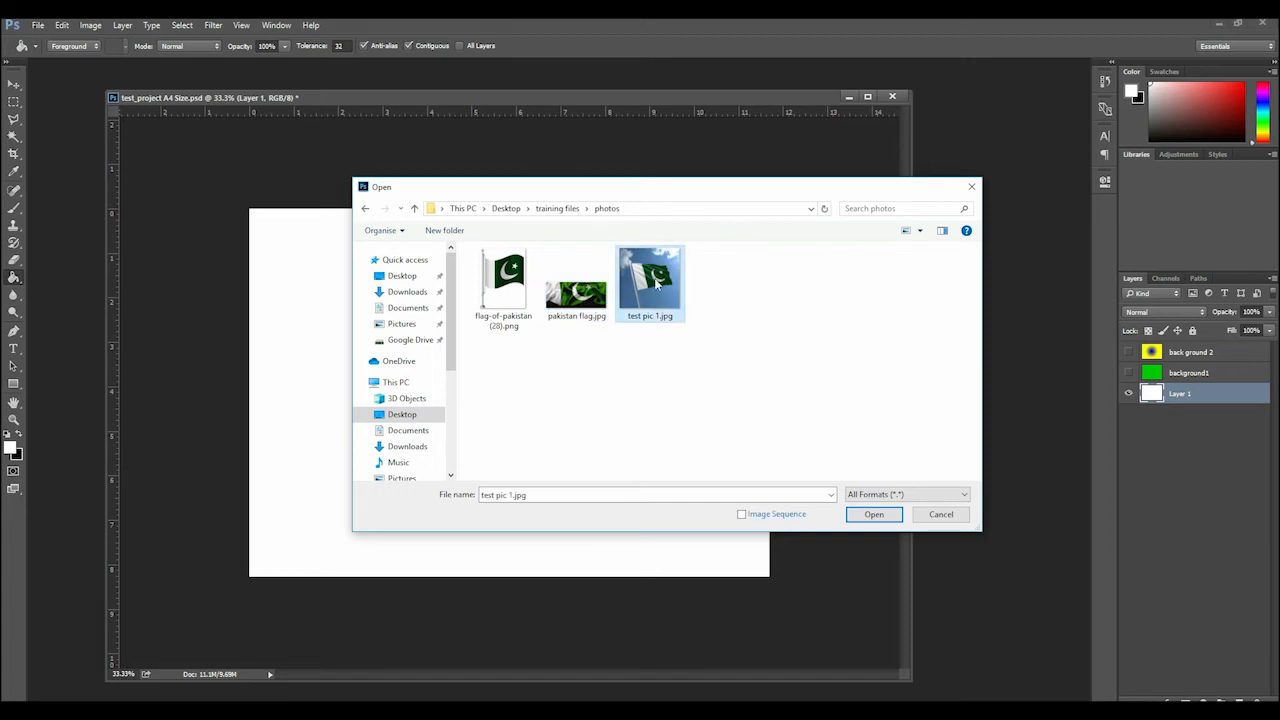
ctrl+click(503, 316)
click(868, 515)
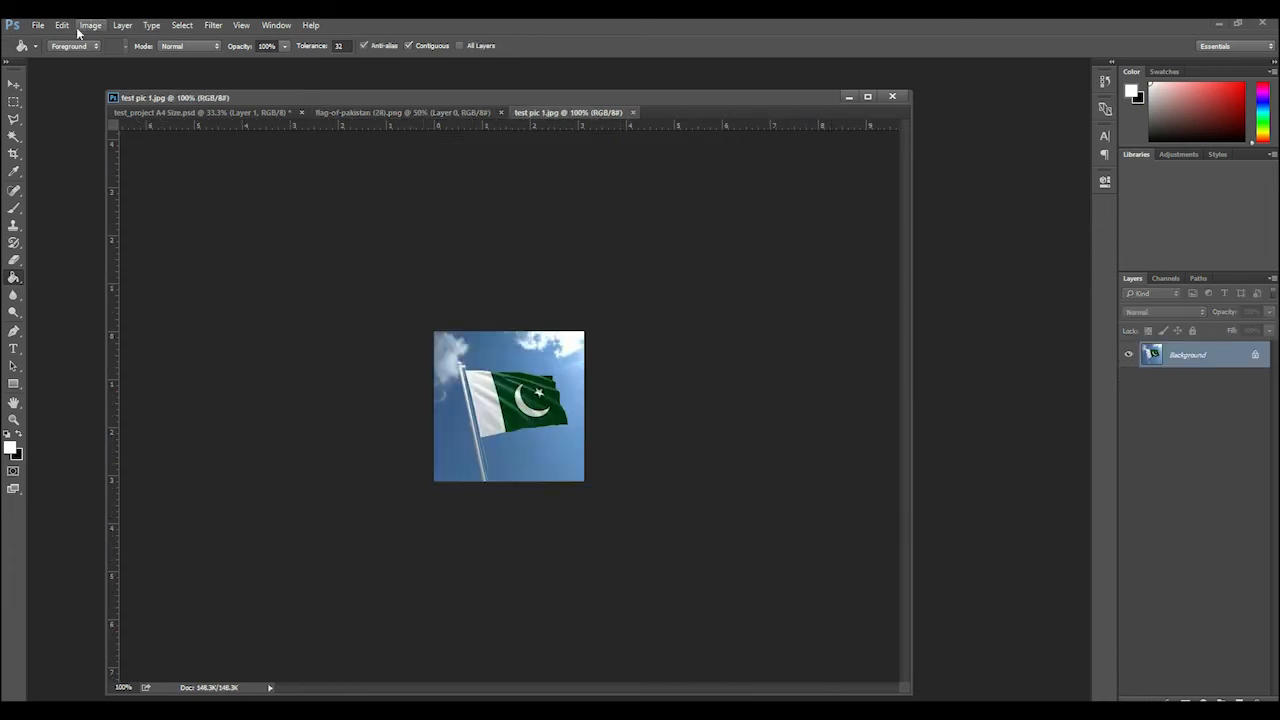
Detach test pic 1.jpg into its own floating window, shrink the window and move it toward the workspace center
click(10, 87)
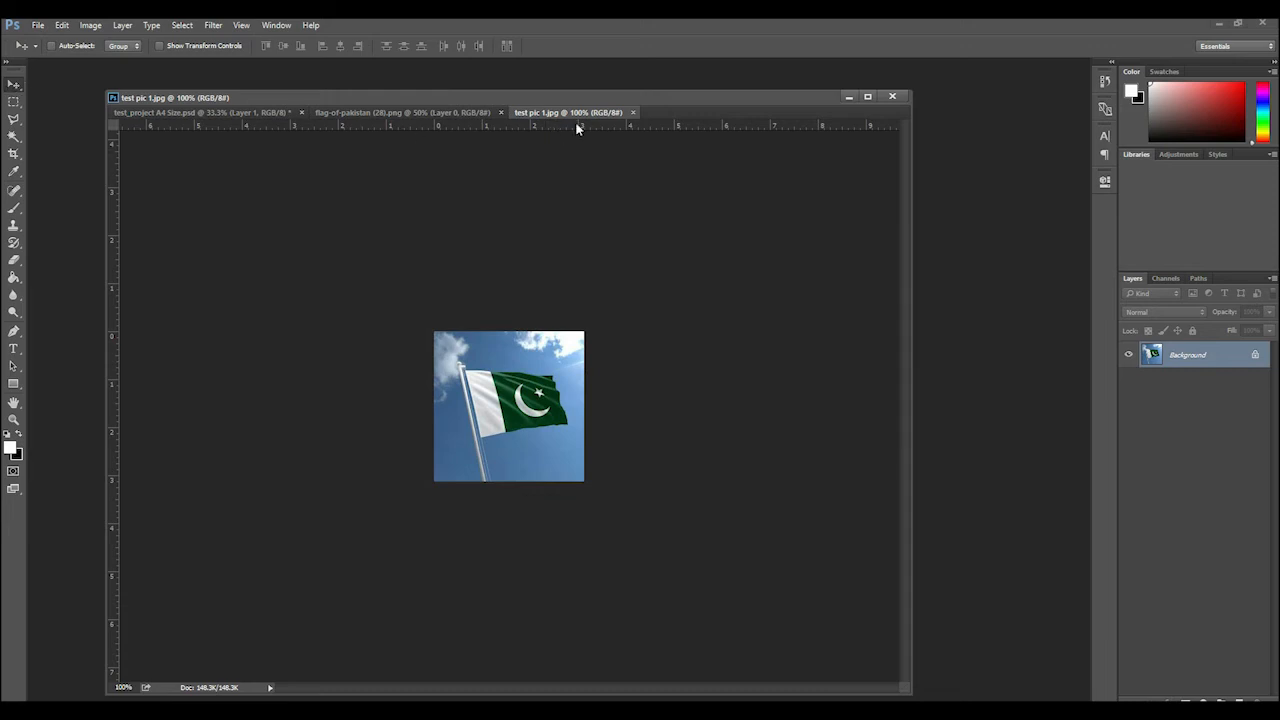
drag(578, 118, 571, 195)
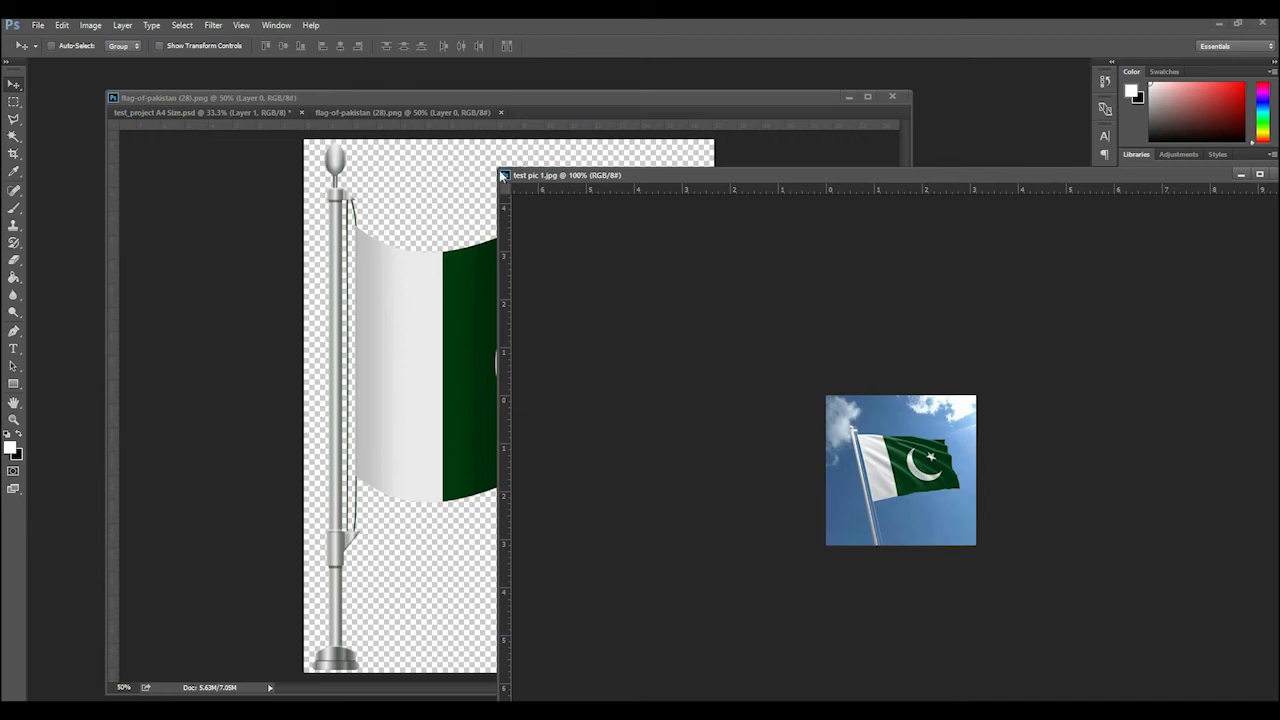
drag(503, 174, 831, 352)
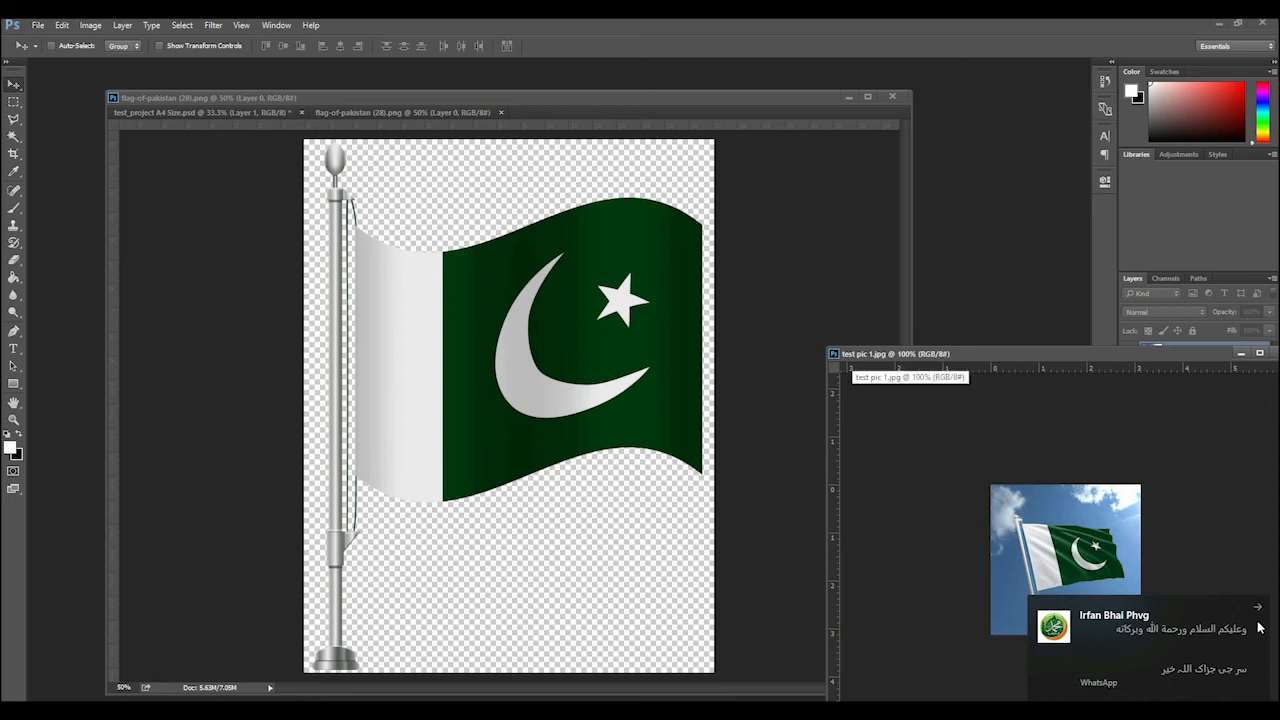
click(1262, 612)
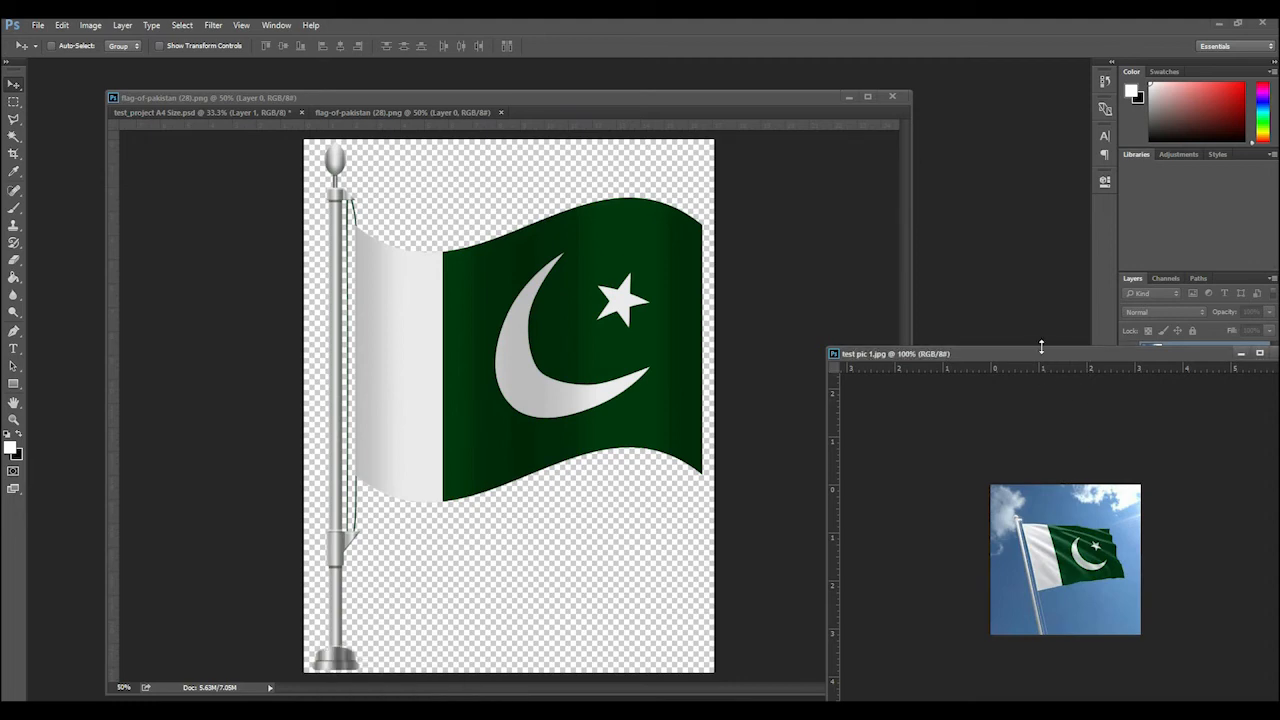
drag(1041, 350, 737, 229)
Float flag-of-pakistan (28).png in its own window and bring test_project A4 Size.psd in front of it
drag(342, 112, 593, 190)
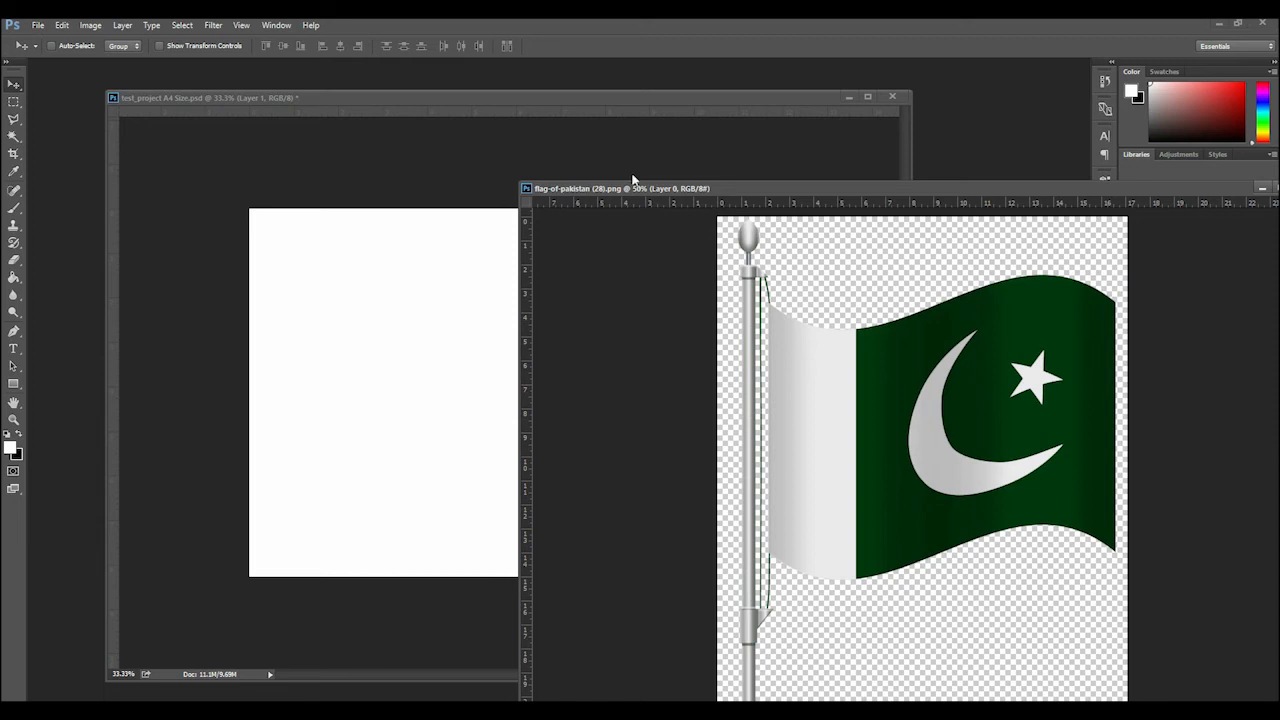
drag(690, 188, 464, 138)
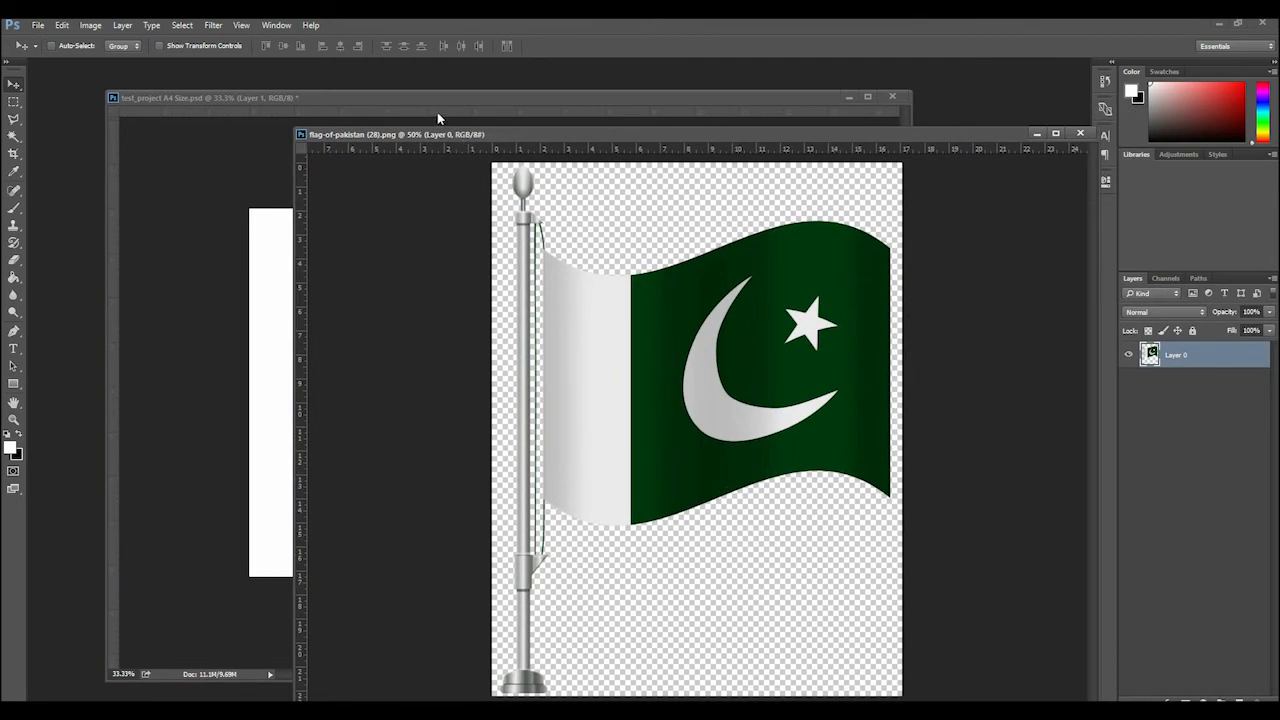
click(439, 102)
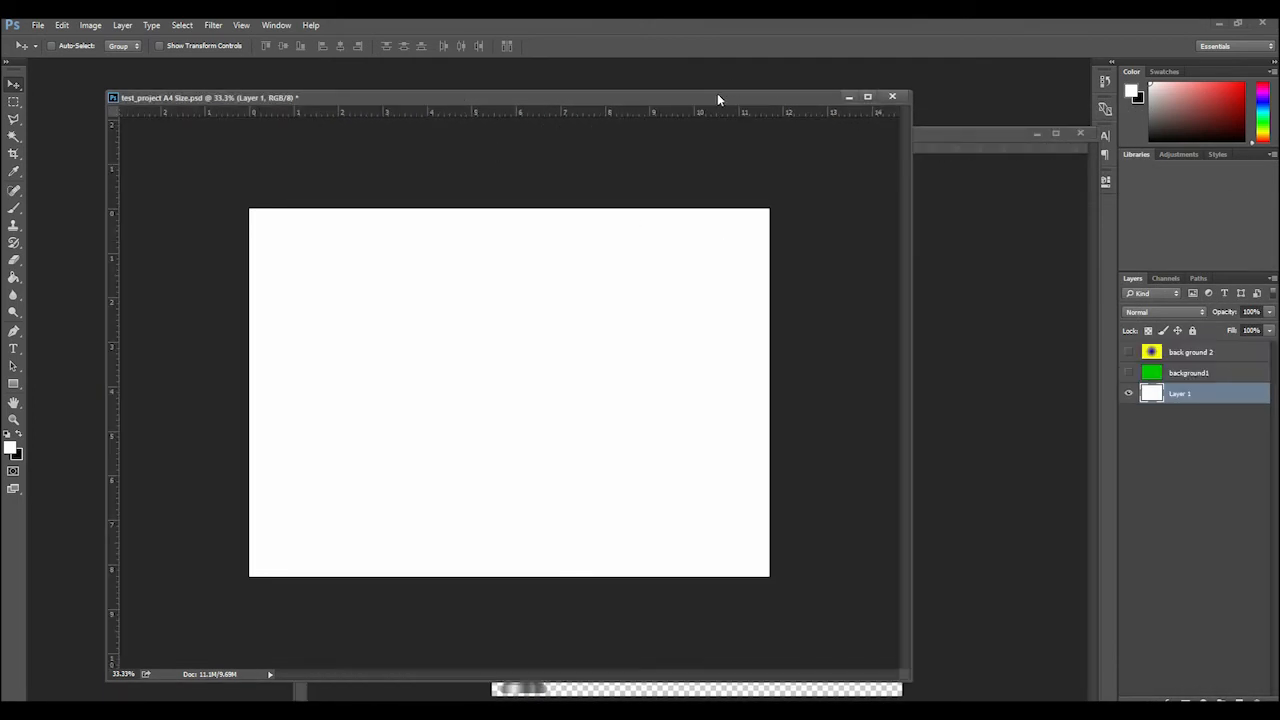
drag(717, 95, 657, 92)
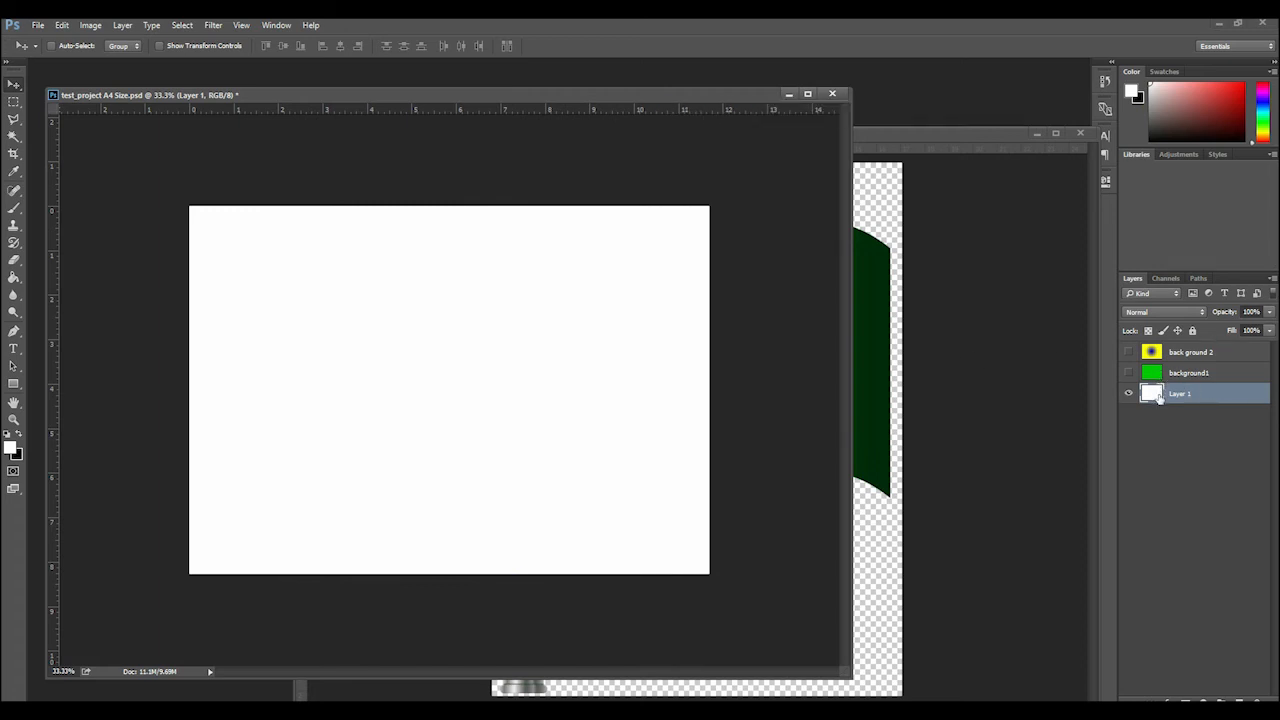
drag(700, 94, 759, 93)
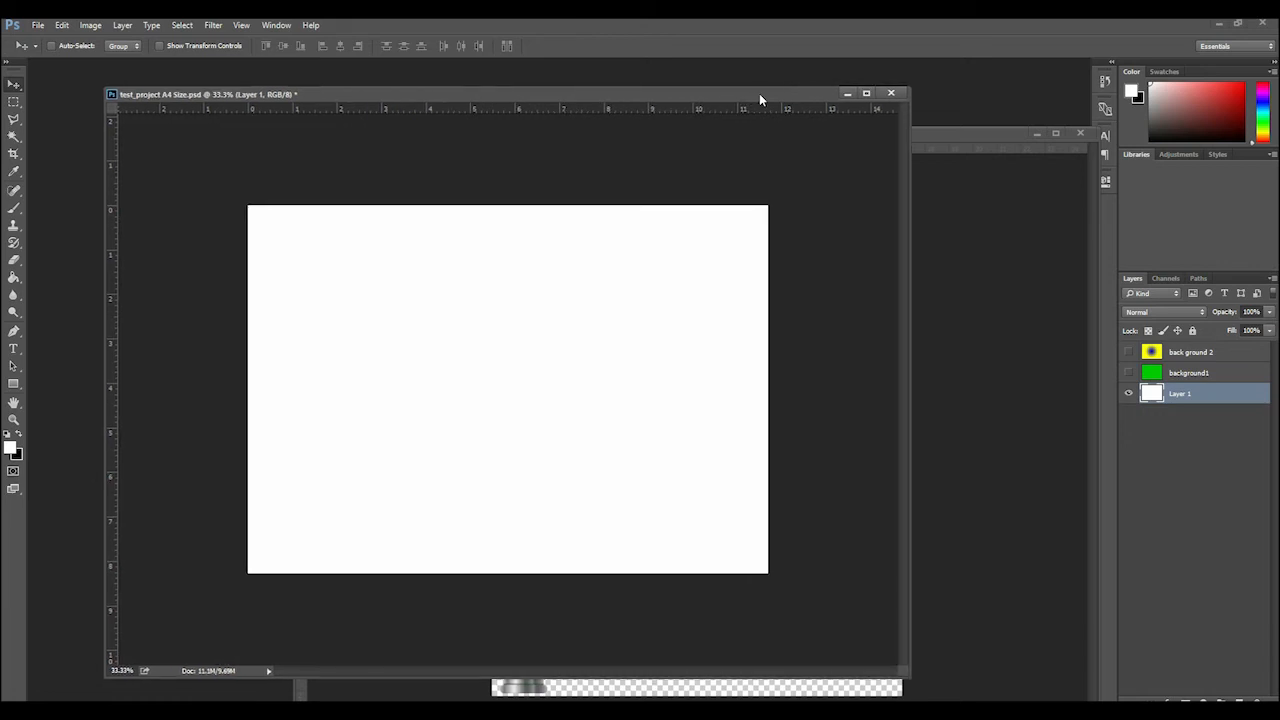
Set the foreground color to blue (RGB 0, 0, 255) and fill Layer 1 with it using the Paint Bucket
click(11, 448)
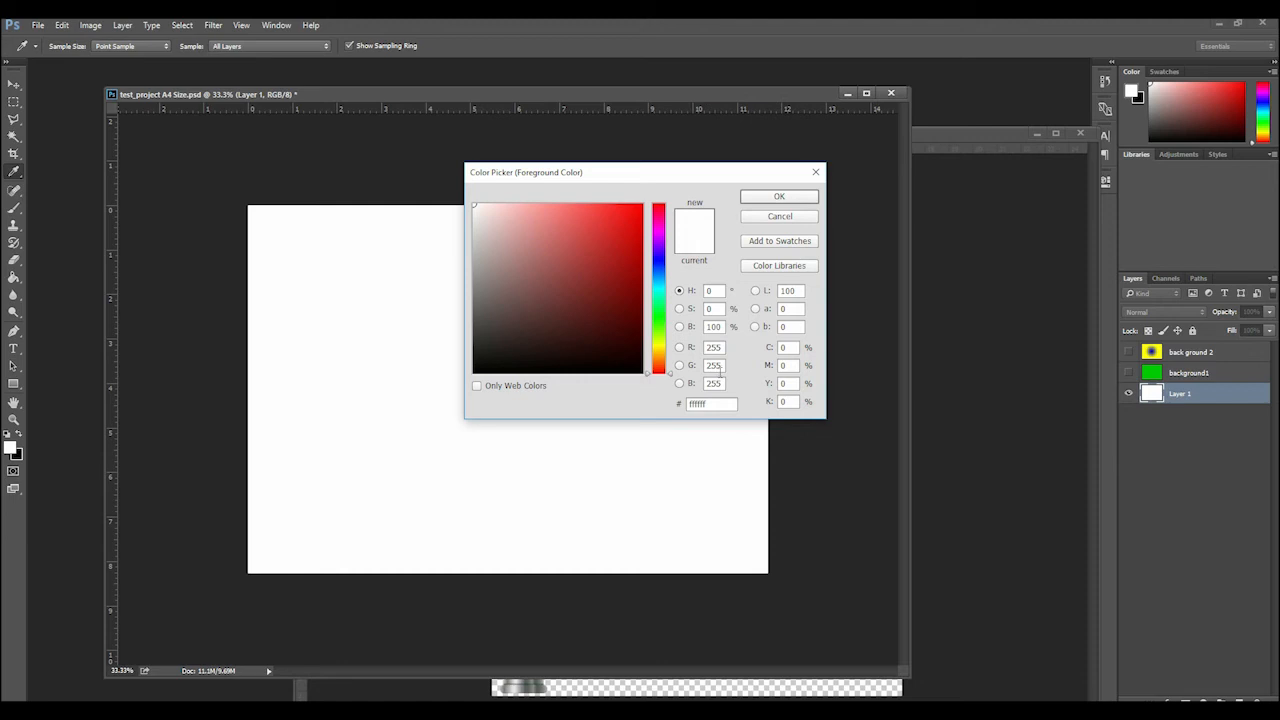
click(716, 348)
text(0)
key(Tab)
key(Tab)
text(0)
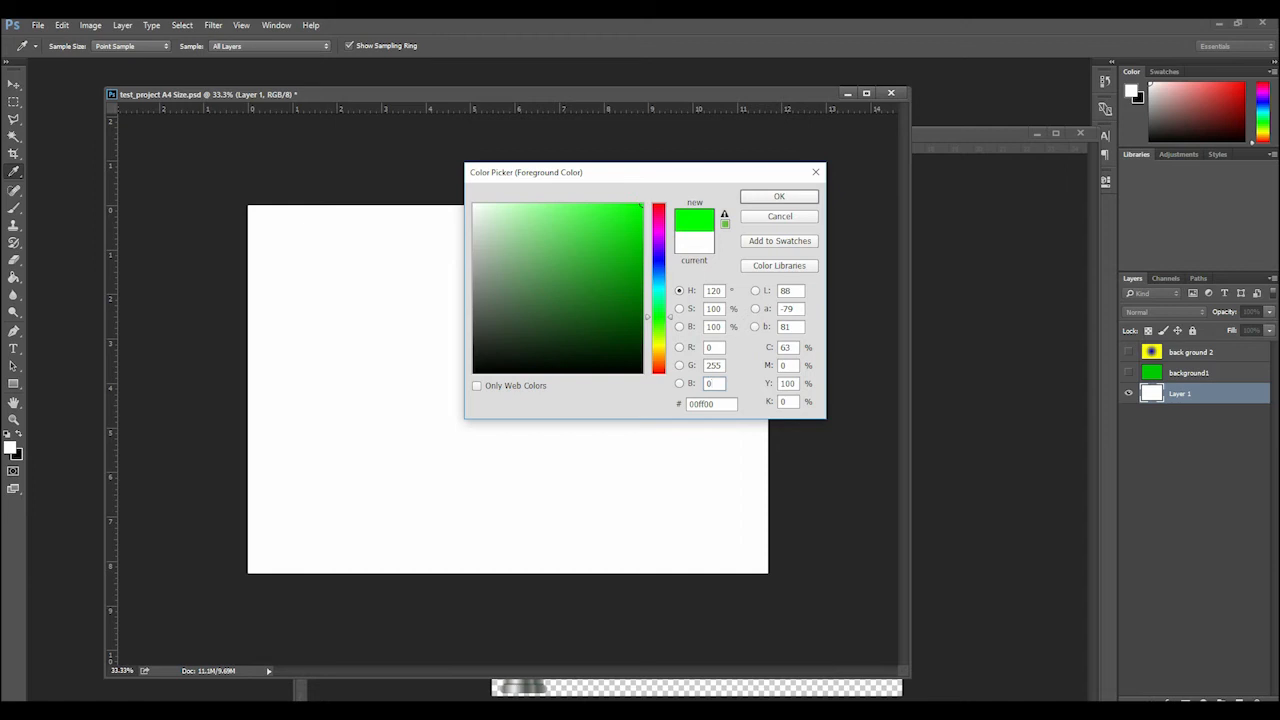
text(255)
key(shift+Tab)
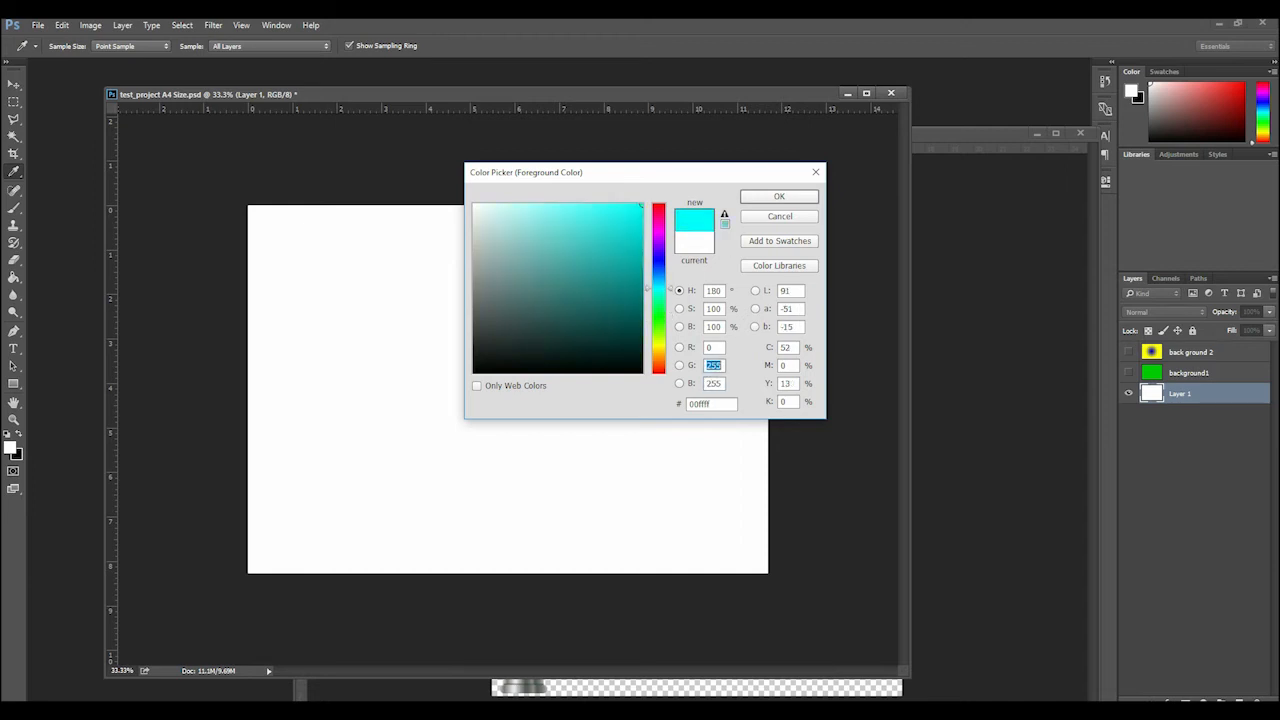
text(0)
click(795, 197)
key(v)
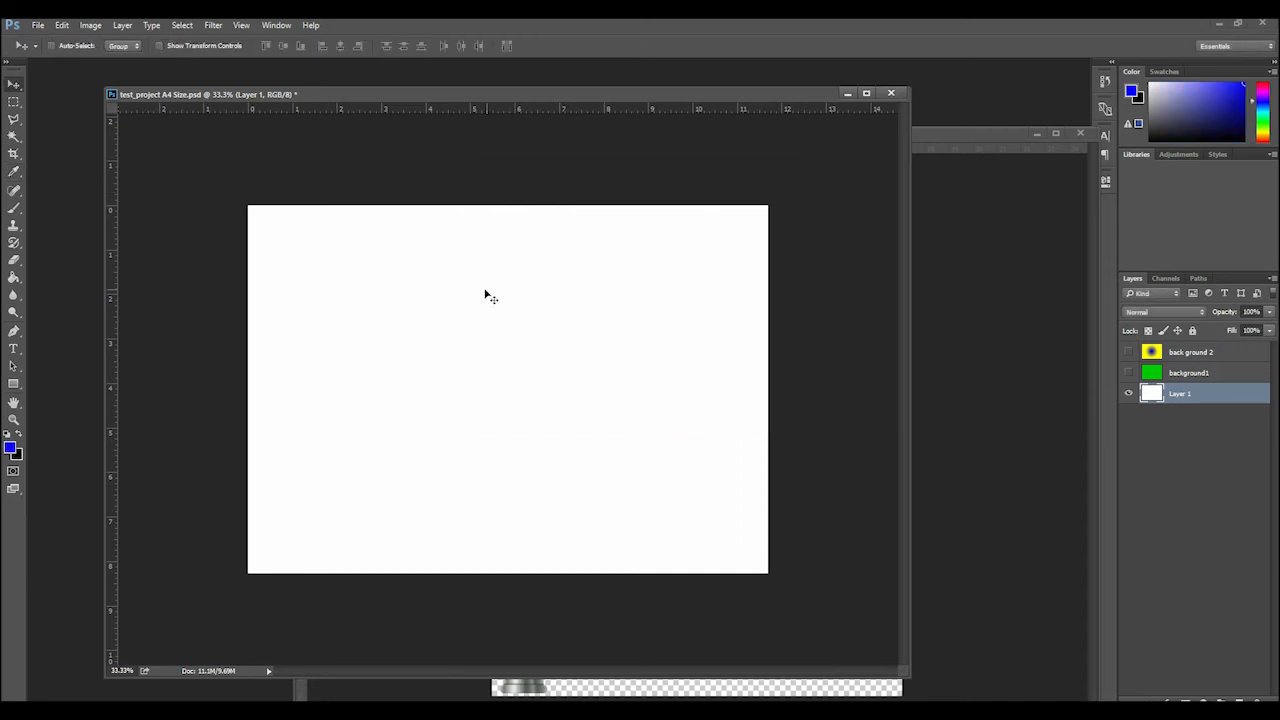
click(14, 277)
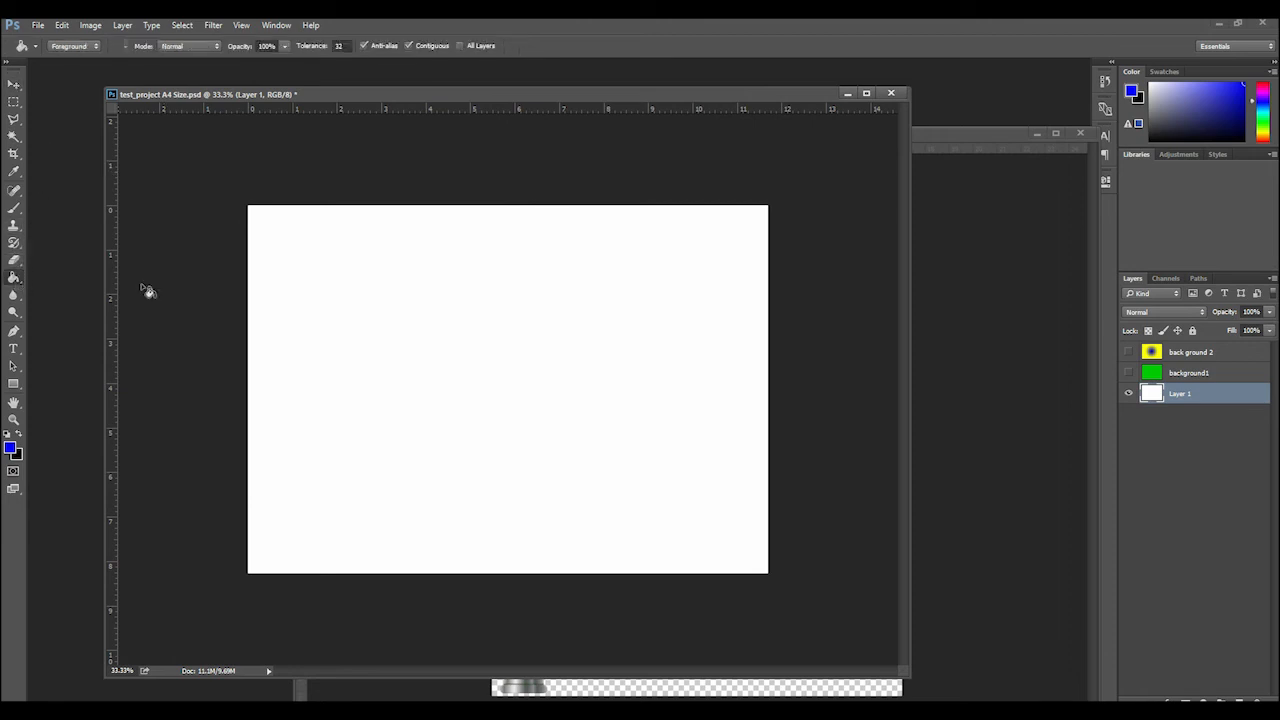
click(463, 387)
Bring the flag-of-pakistan (28).png window to the front and shrink it to uncover more of the blue canvas
click(990, 322)
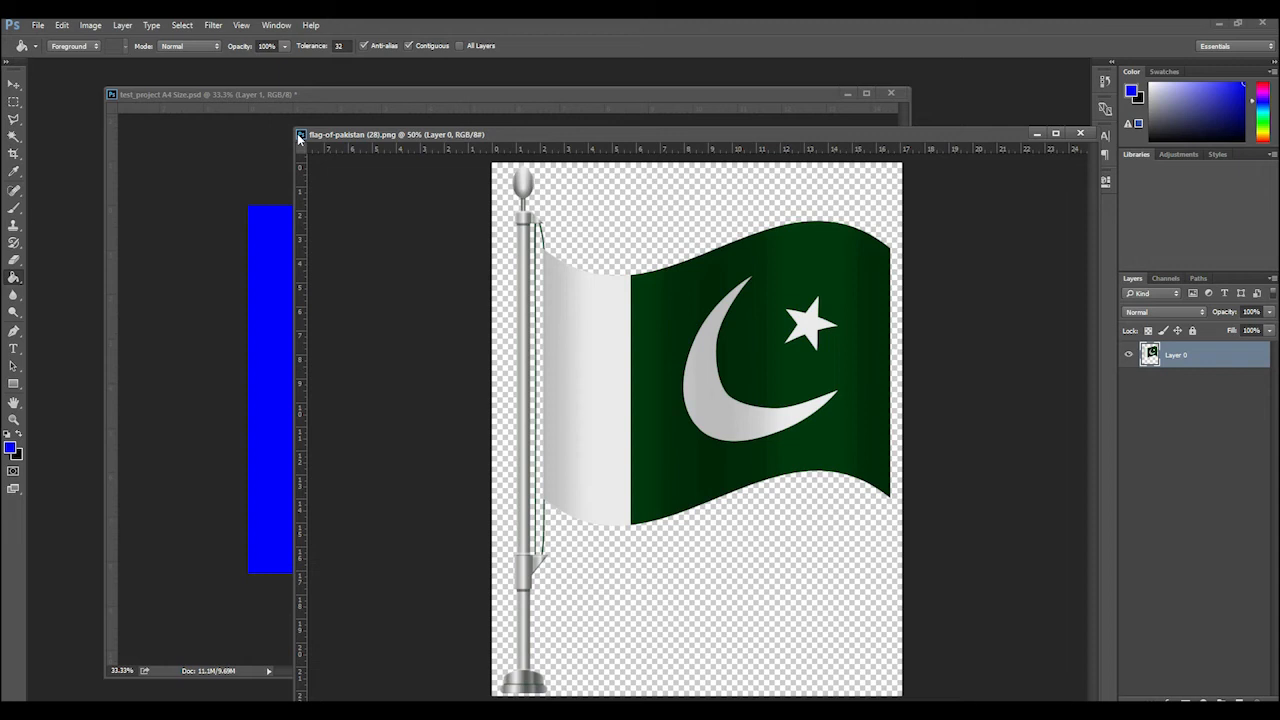
drag(291, 128, 660, 256)
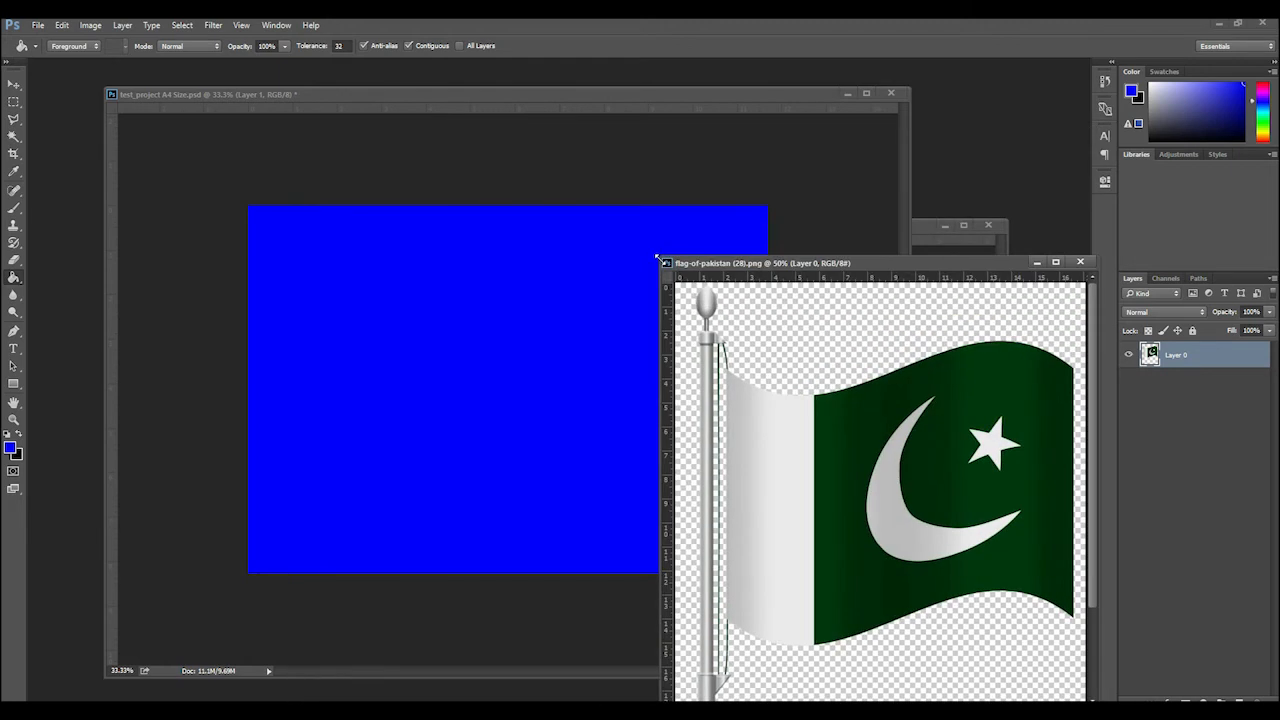
Switch to the Move tool and arrange the document windows so the Pakistan flag image overlaps the blue A4 canvas in front
drag(771, 265, 682, 130)
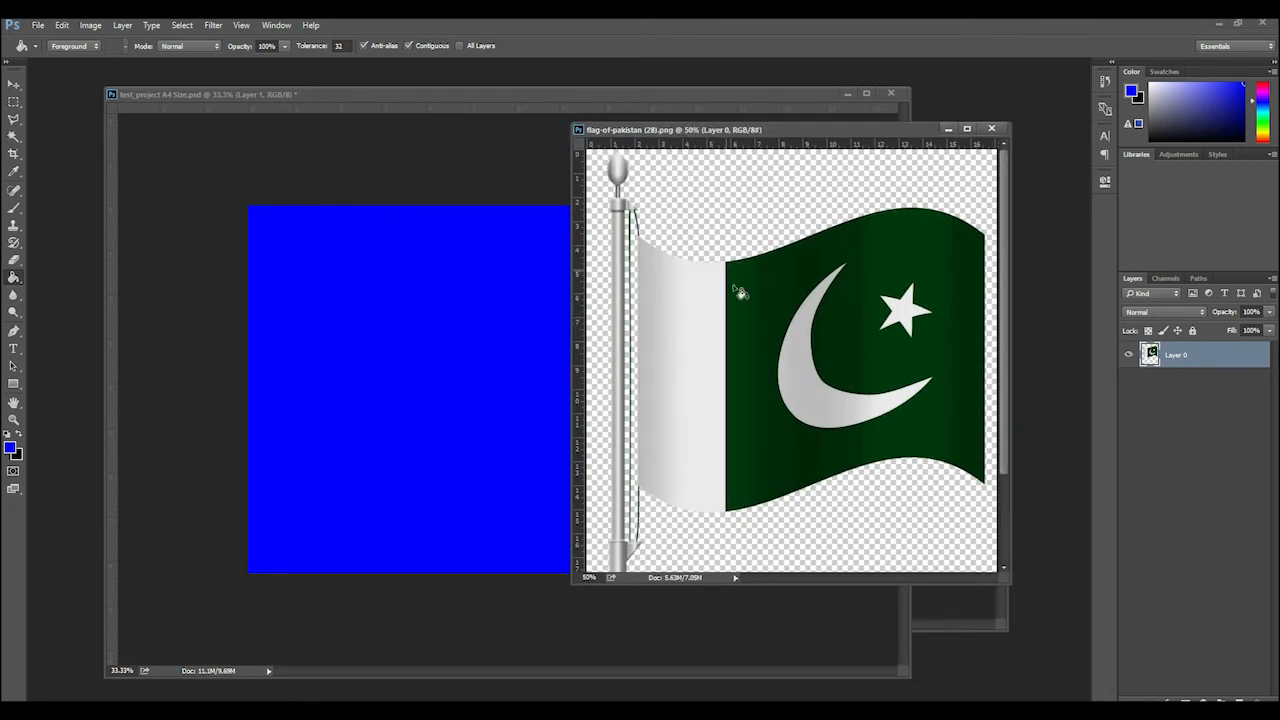
click(13, 86)
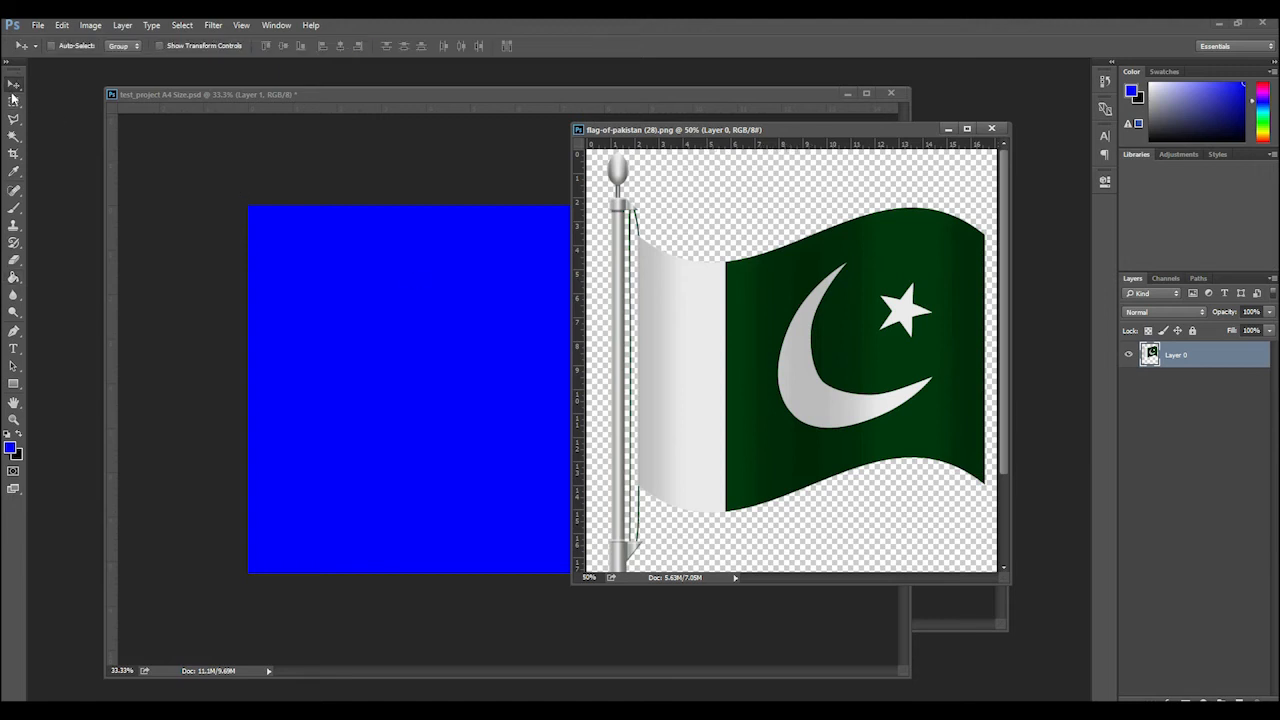
click(332, 92)
drag(436, 96, 340, 77)
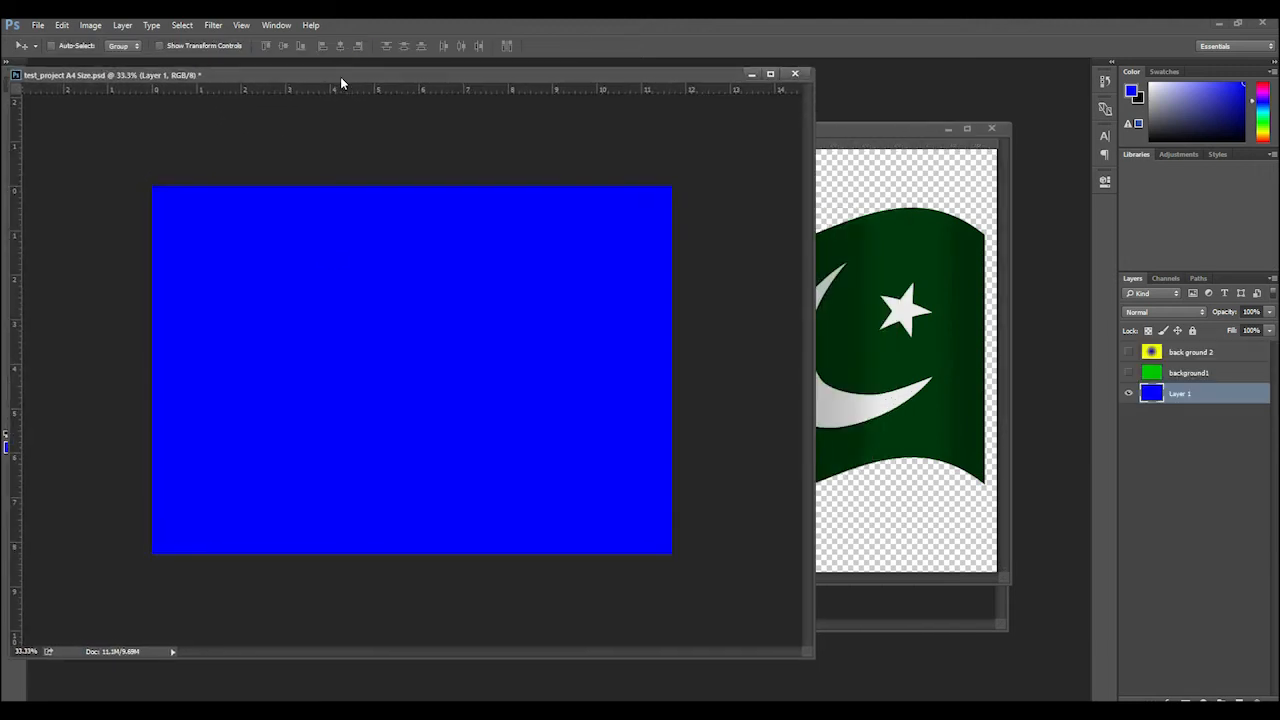
click(889, 132)
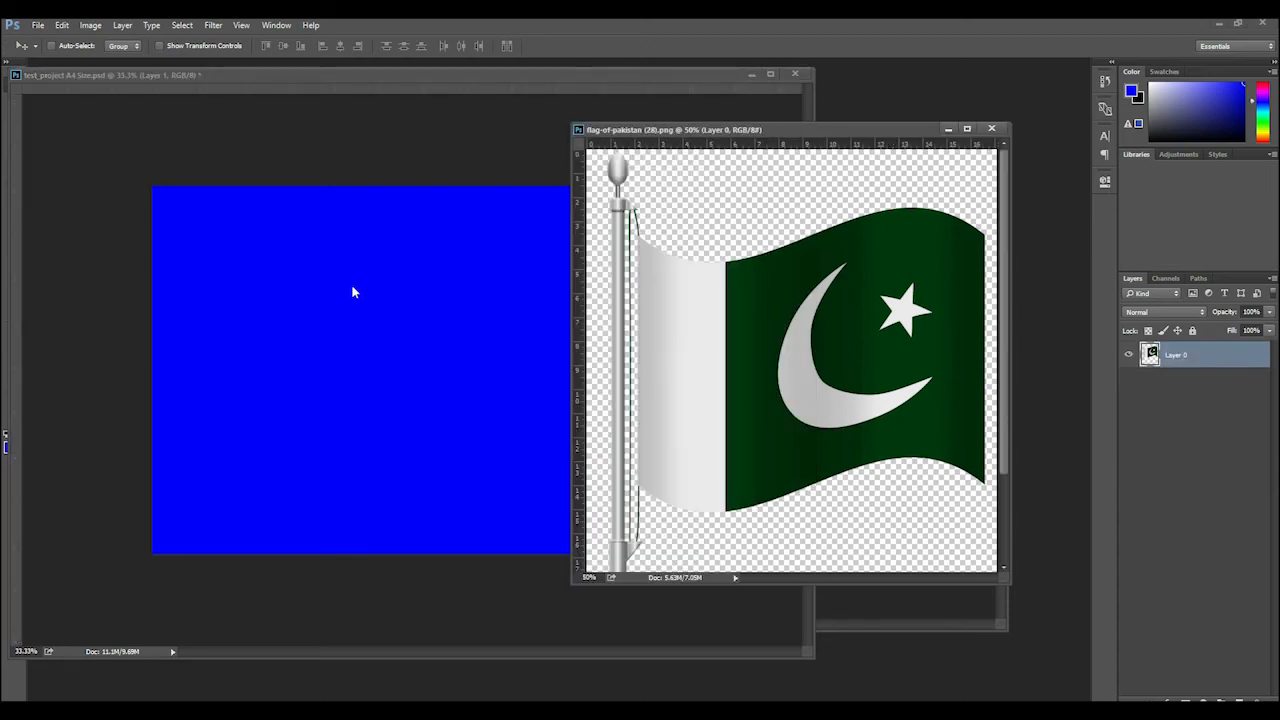
click(441, 88)
drag(443, 77, 546, 100)
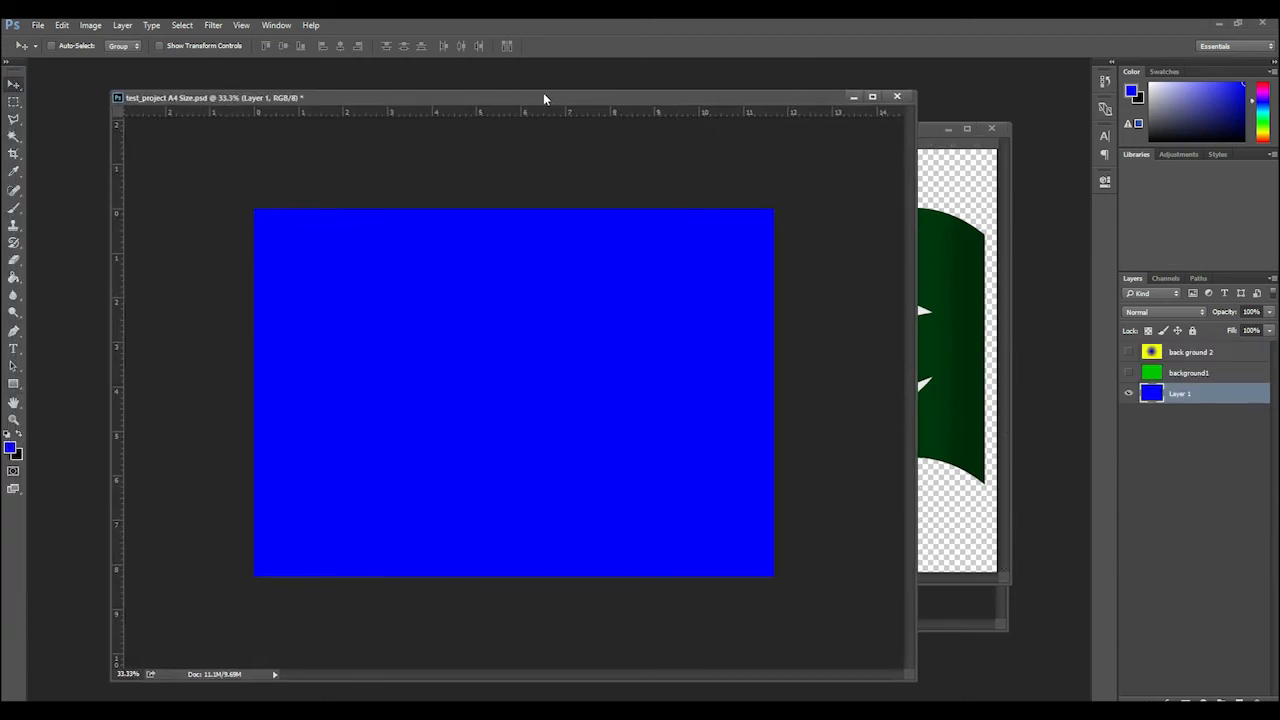
click(932, 131)
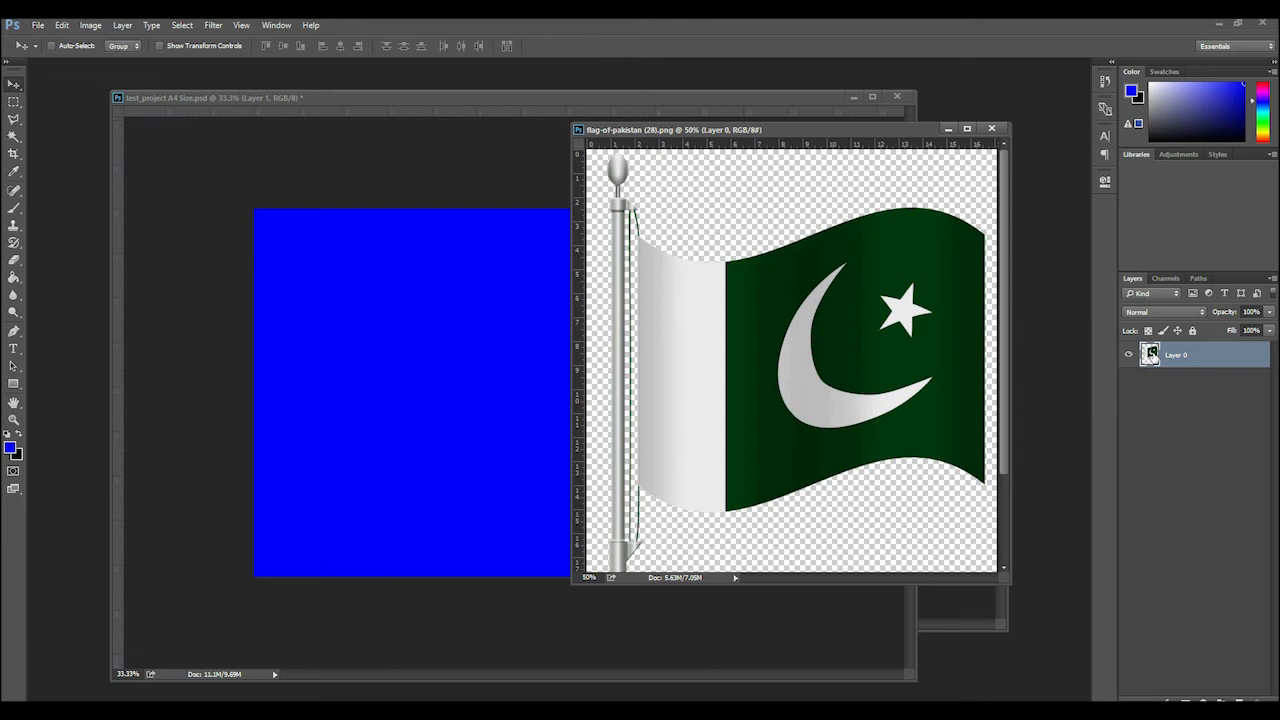
Copy the flag's Layer 0 into test_project A4 Size.psd, place it near the canvas's left edge, and close flag-of-pakistan (28).png
drag(1152, 356, 240, 205)
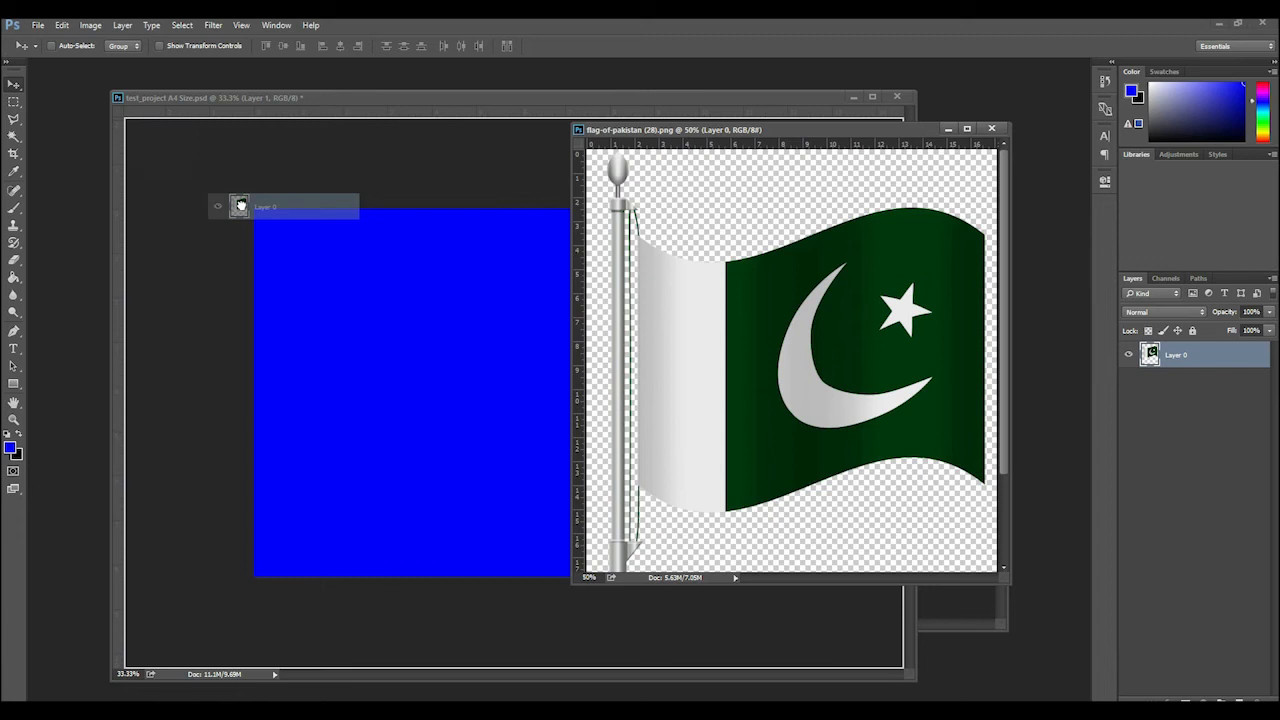
drag(240, 205, 240, 205)
drag(368, 262, 490, 345)
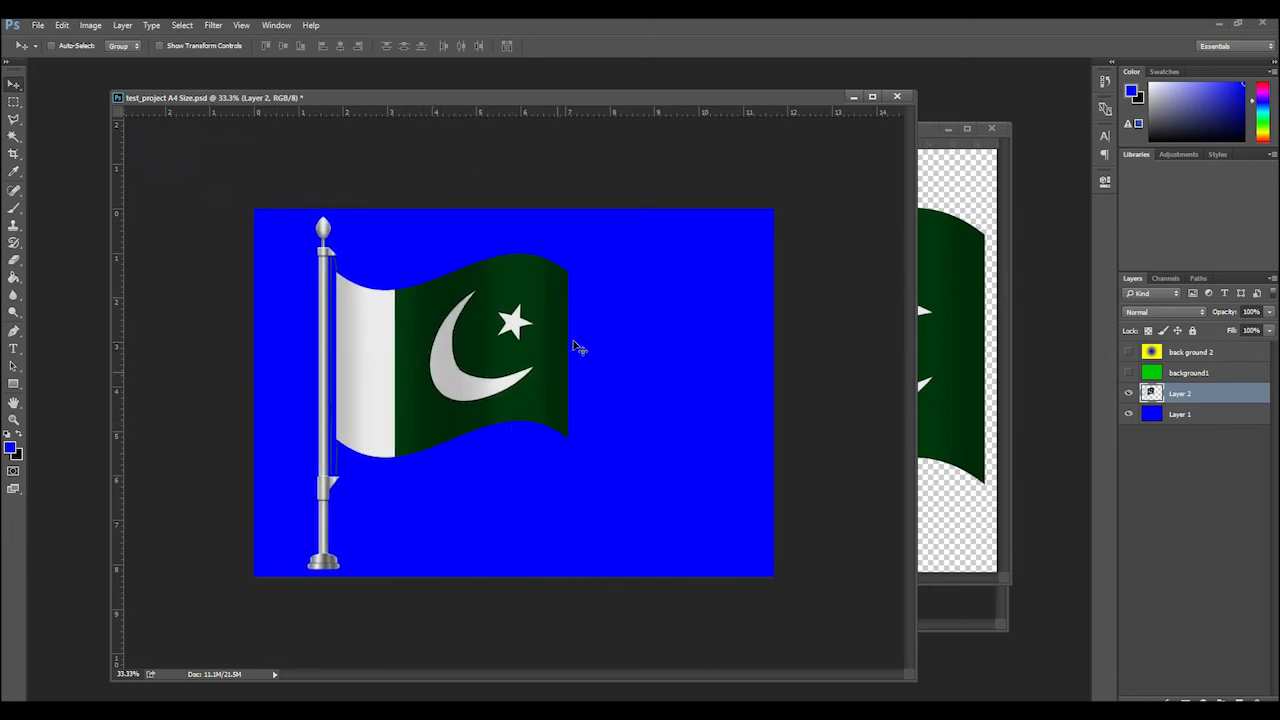
drag(477, 363, 457, 362)
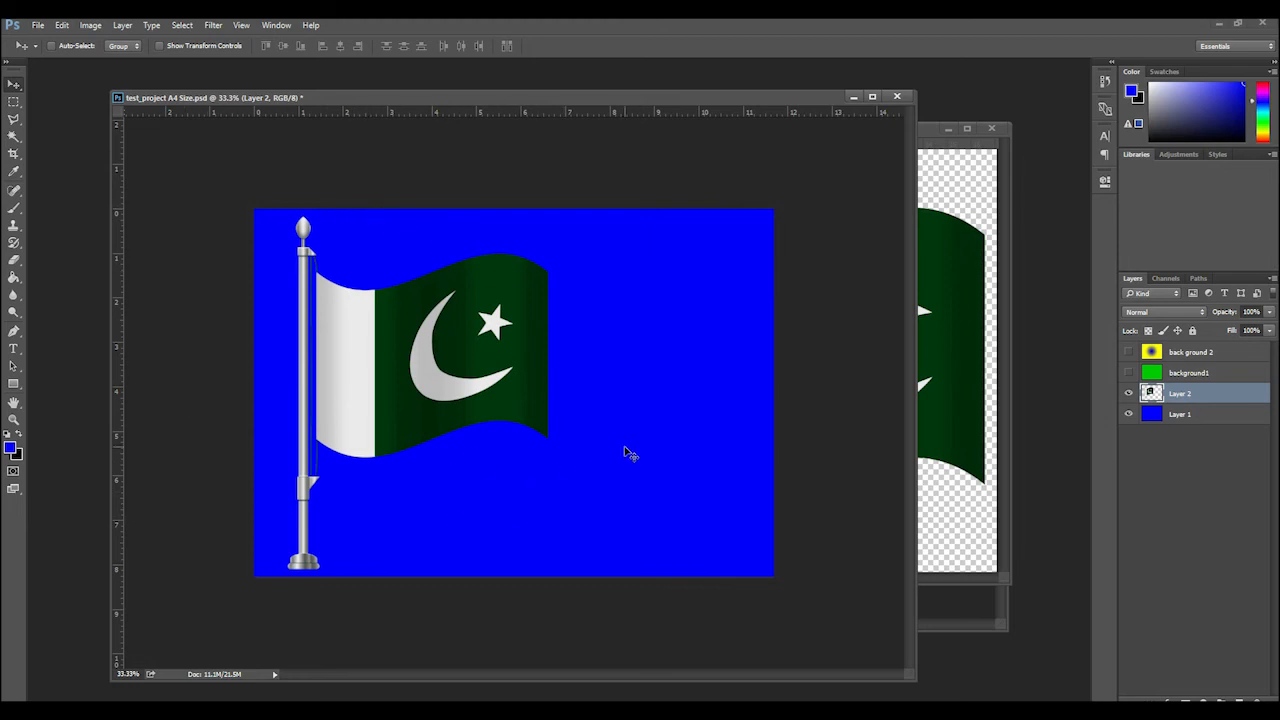
click(962, 468)
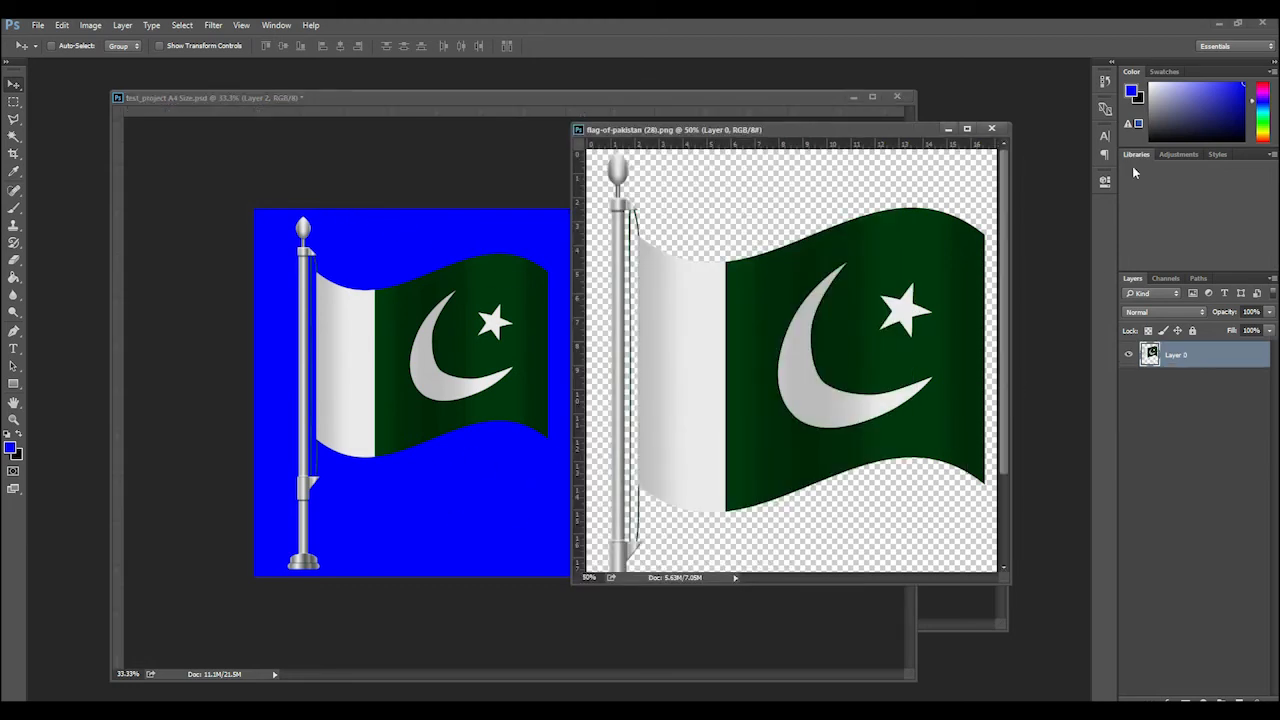
click(991, 128)
Copy the Background layer of test pic 1.jpg onto the blue canvas beside the large flag, and close the source image
click(956, 285)
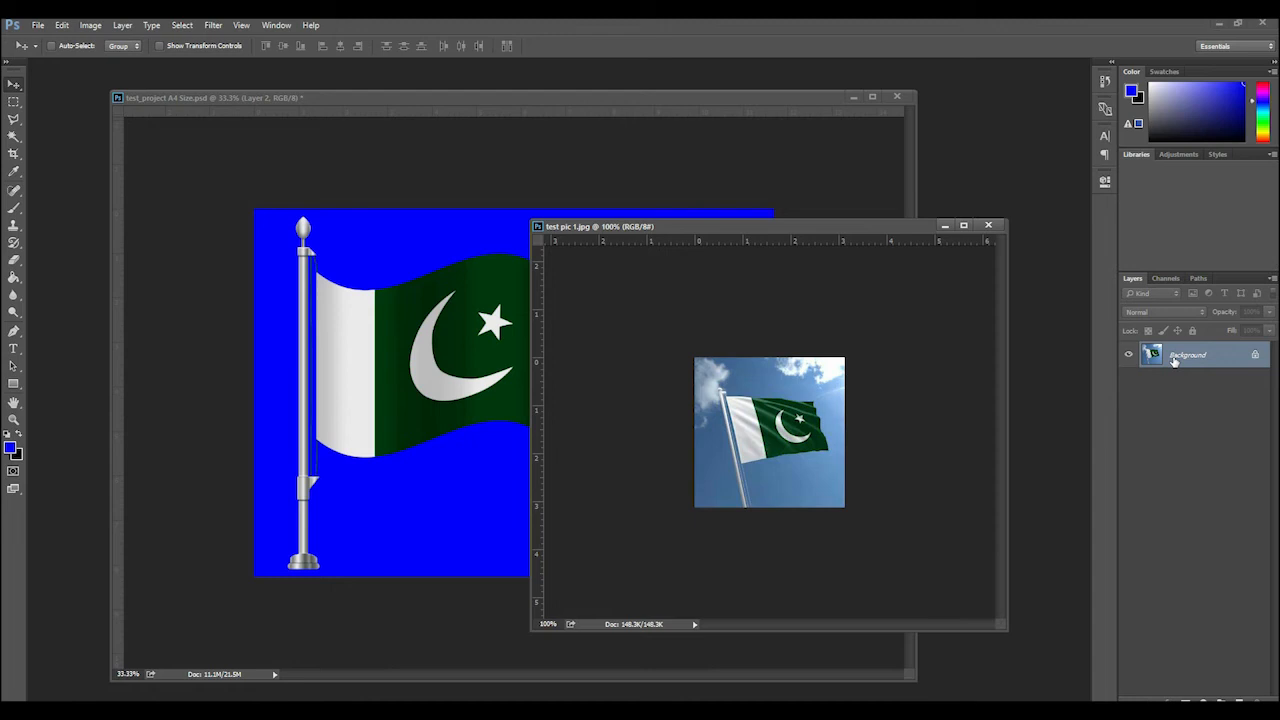
drag(1175, 362, 658, 339)
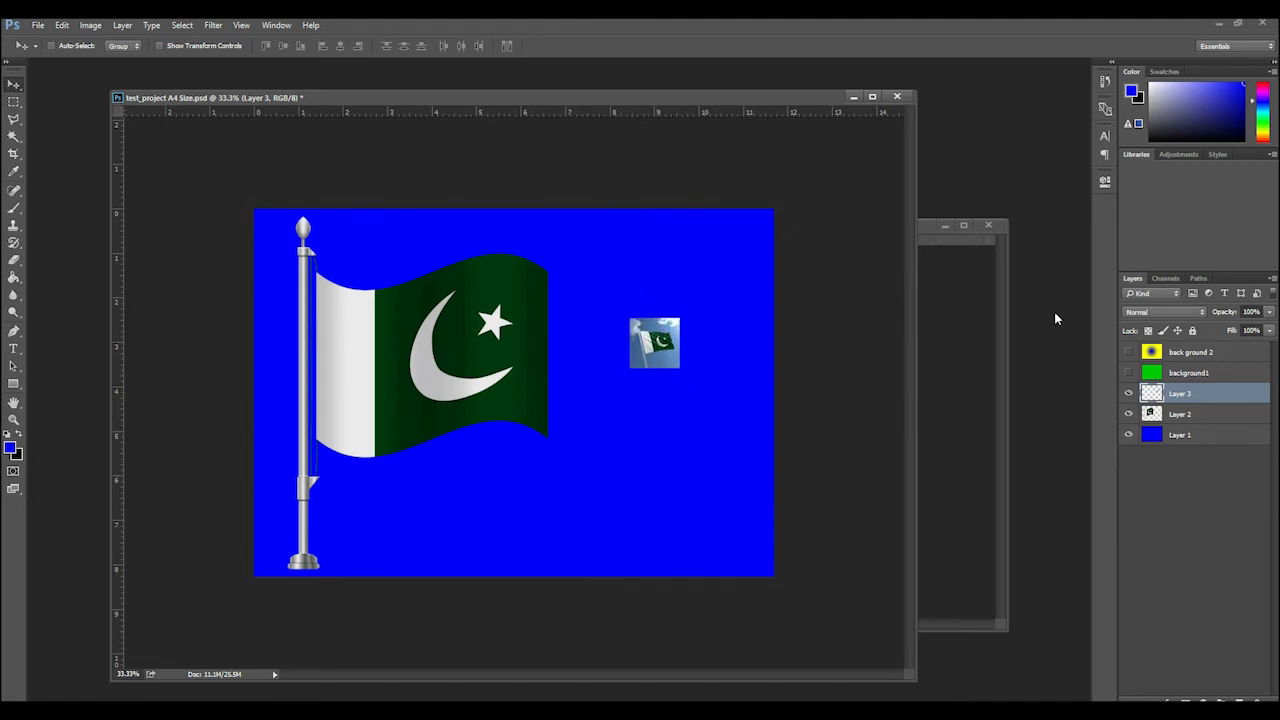
click(1000, 321)
click(989, 225)
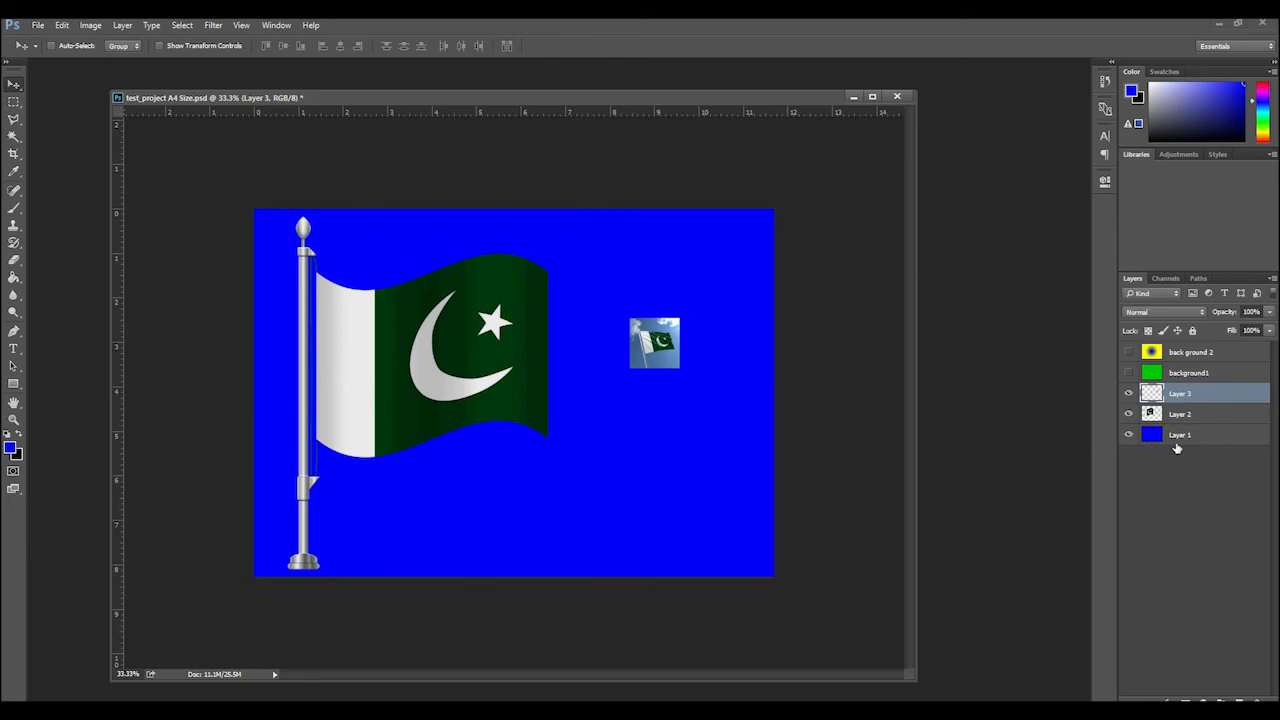
Make the green background1 layer visible above the flag layers
click(1128, 373)
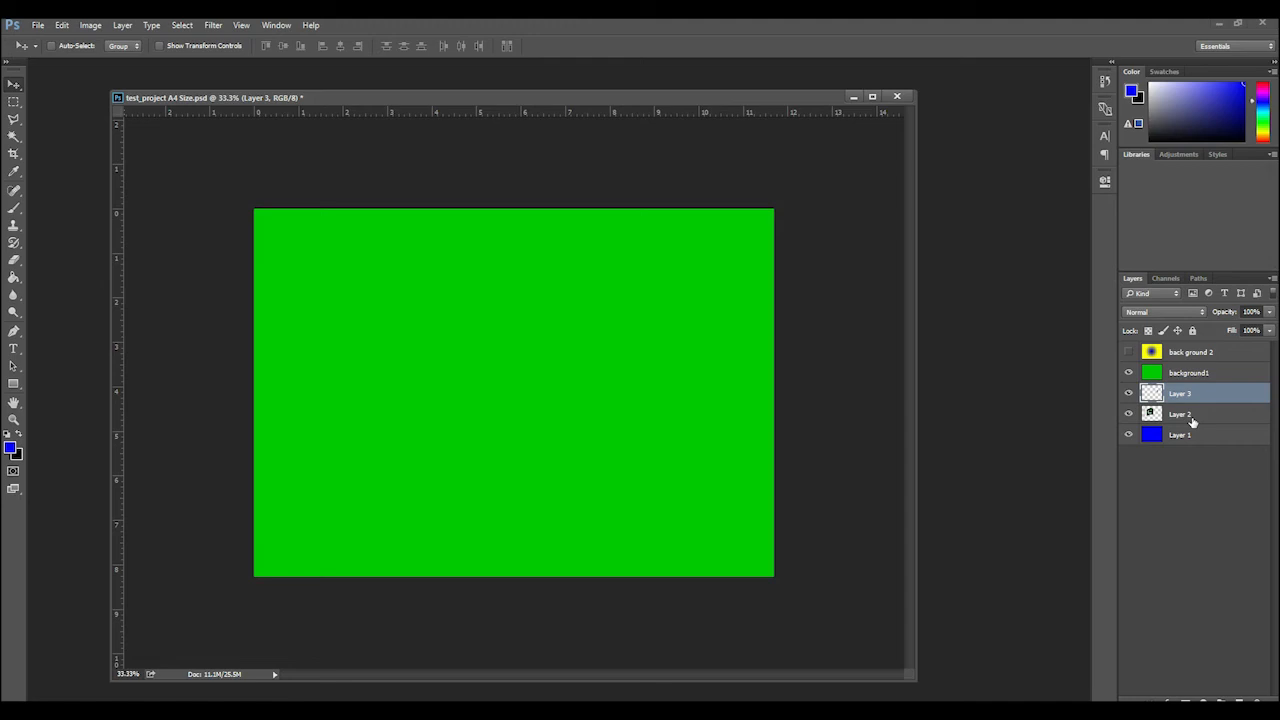
Reorder the layer stack so Layer 3 and Layer 2 both sit above the green background1 layer
shift+click(1192, 423)
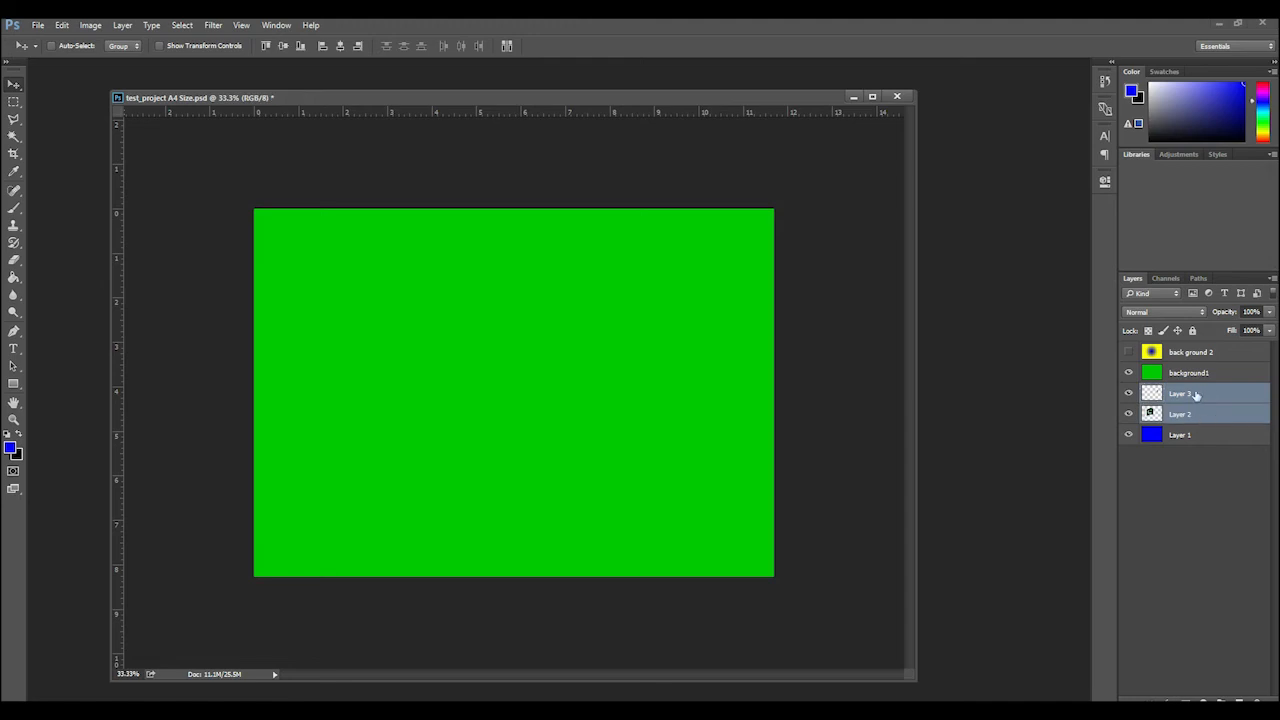
click(1196, 395)
drag(1196, 395, 1193, 365)
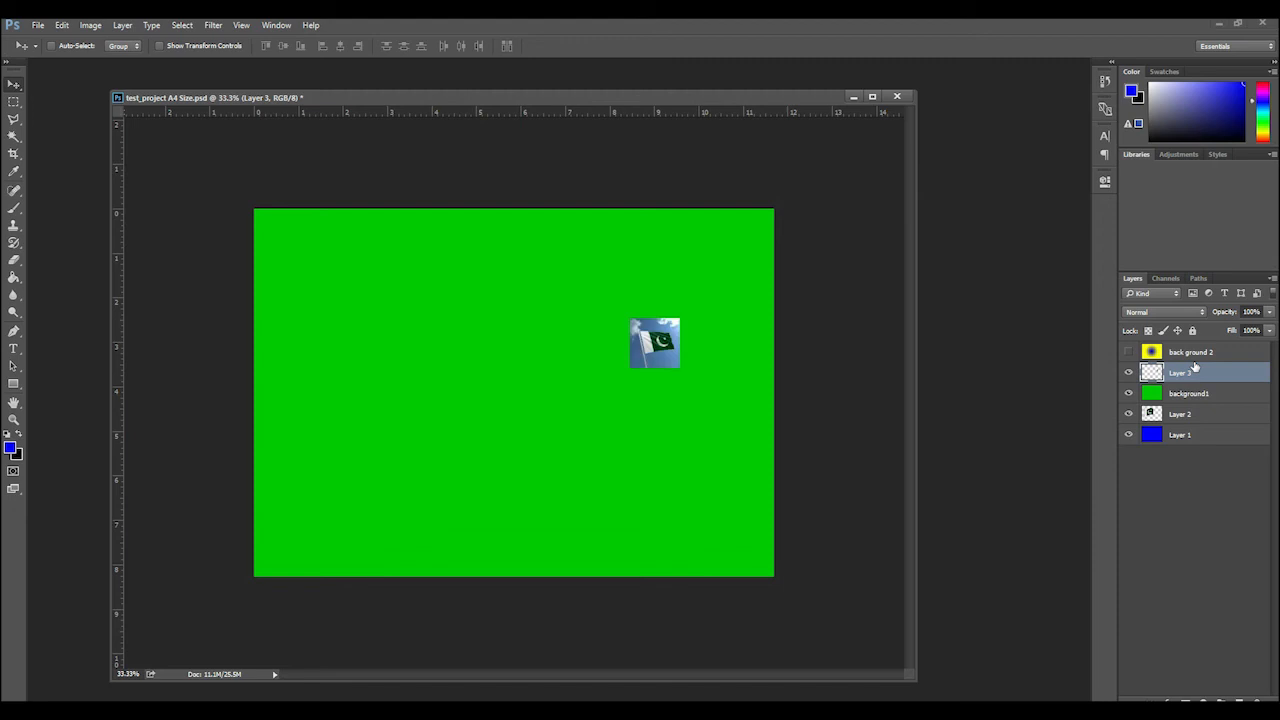
click(1190, 414)
drag(1190, 414, 1203, 365)
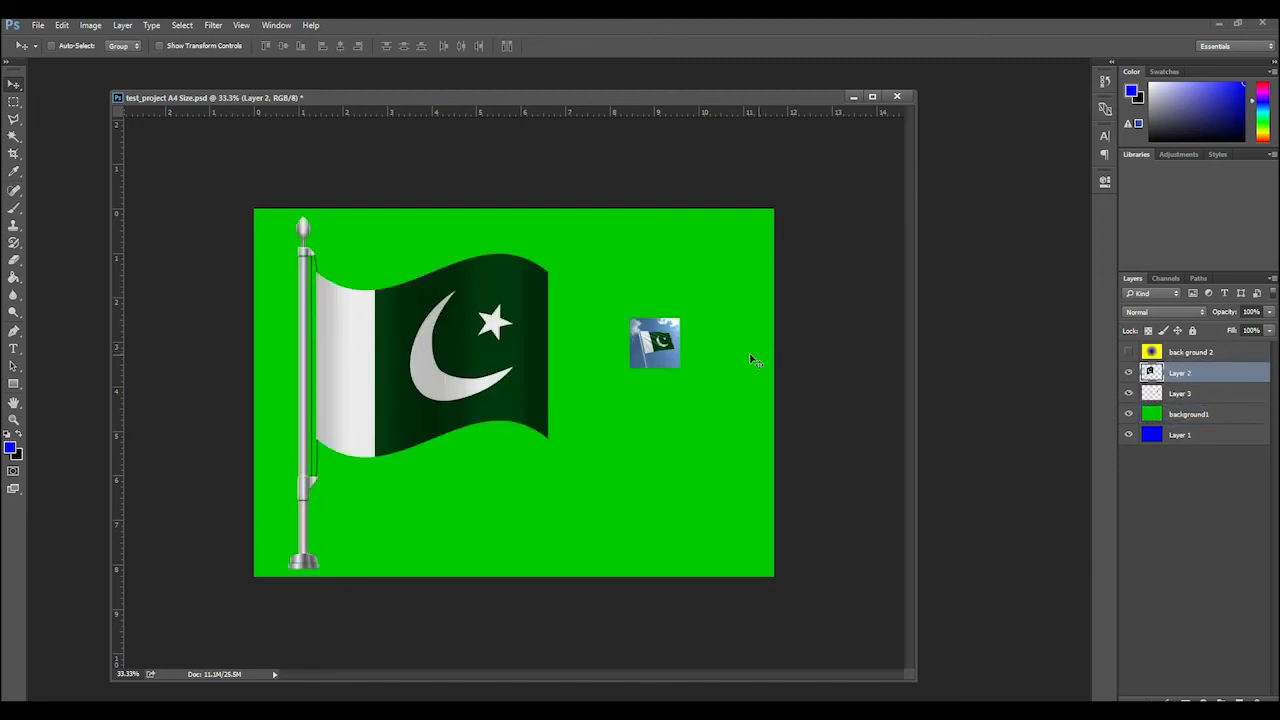
Shift the large flag on Layer 2 to the canvas's left edge and move the small flag photo on Layer 3 closer to it
drag(658, 340, 626, 348)
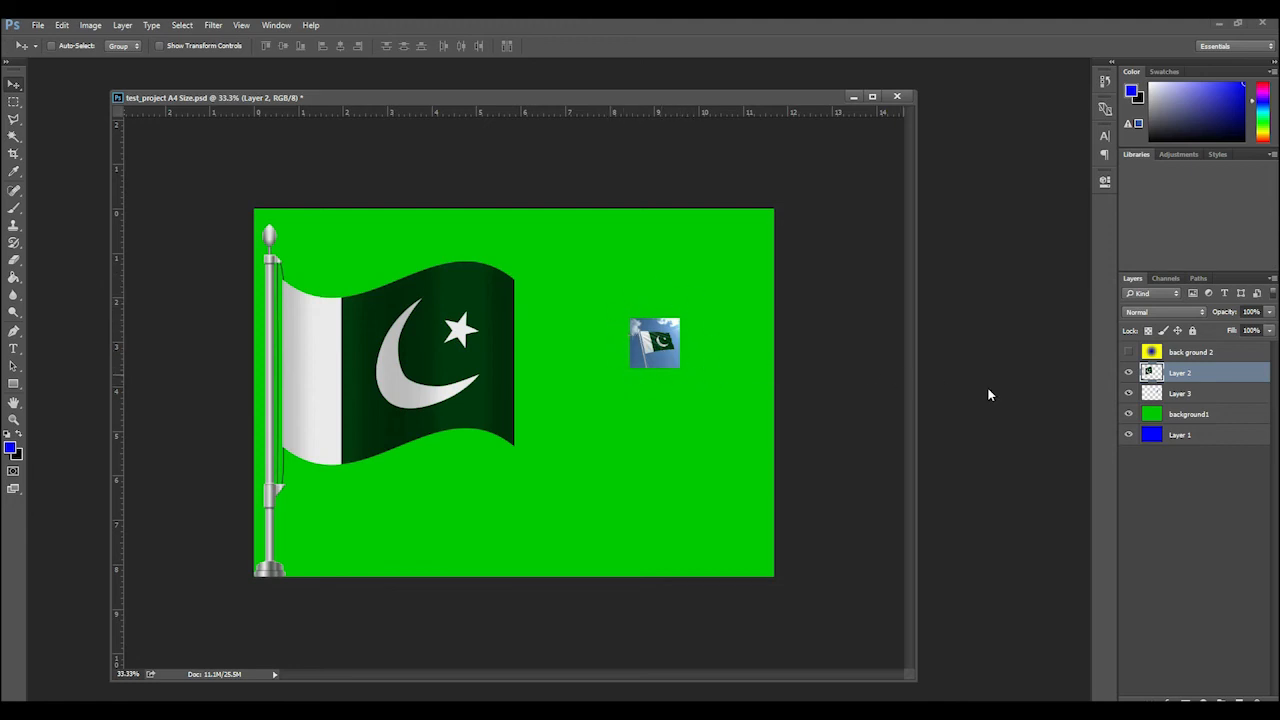
click(1201, 394)
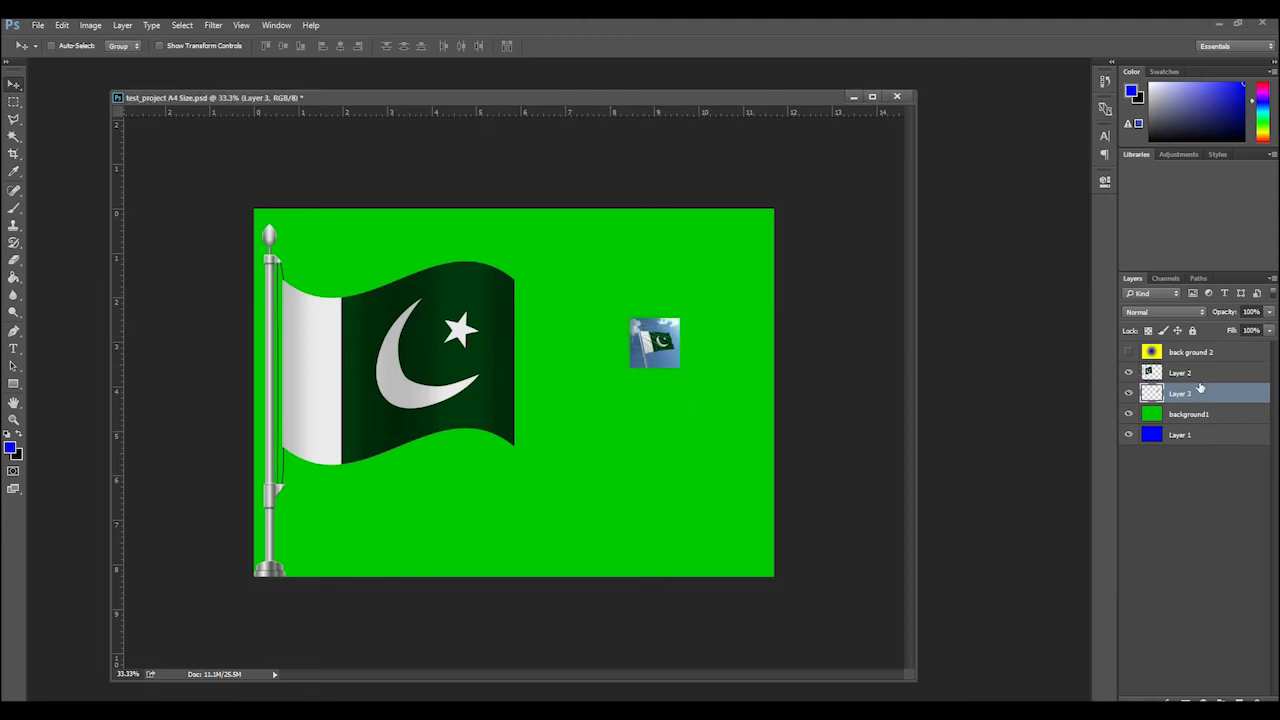
mouse_move(637, 343)
mouse_down()
mouse_move(613, 305)
mouse_move(602, 370)
mouse_move(614, 377)
mouse_move(610, 312)
mouse_move(626, 346)
mouse_up()
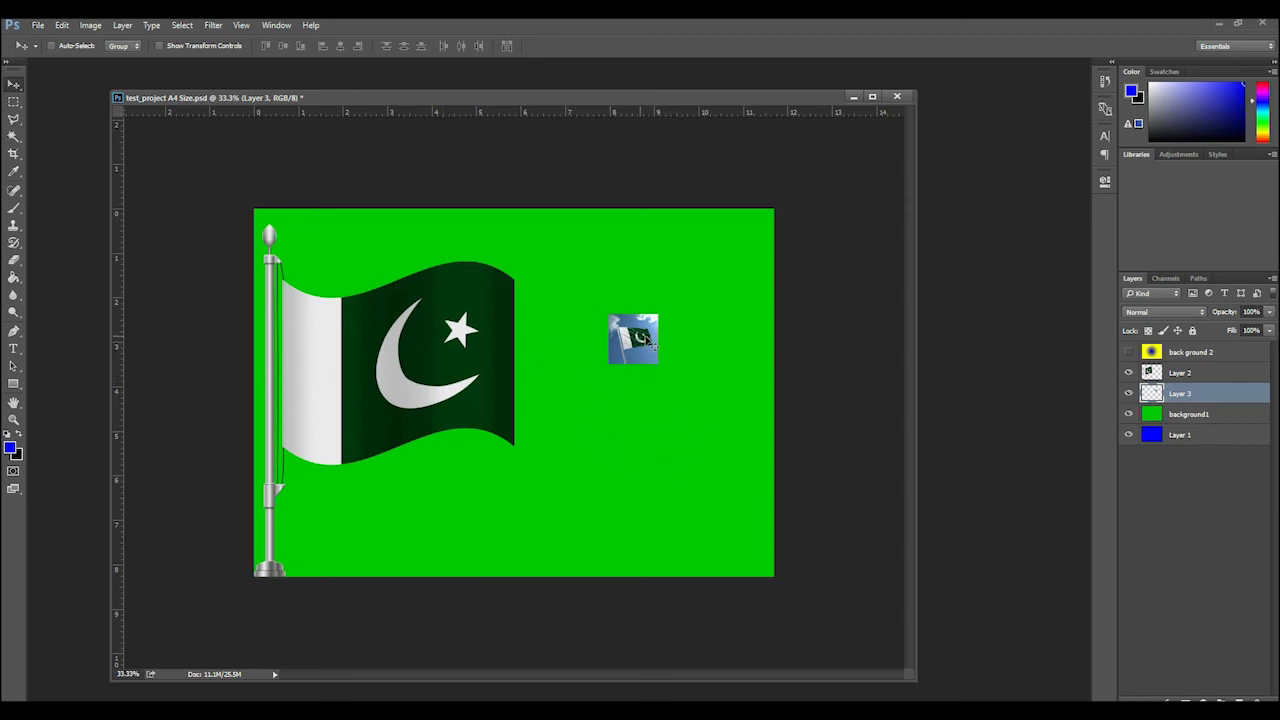
drag(637, 357, 617, 385)
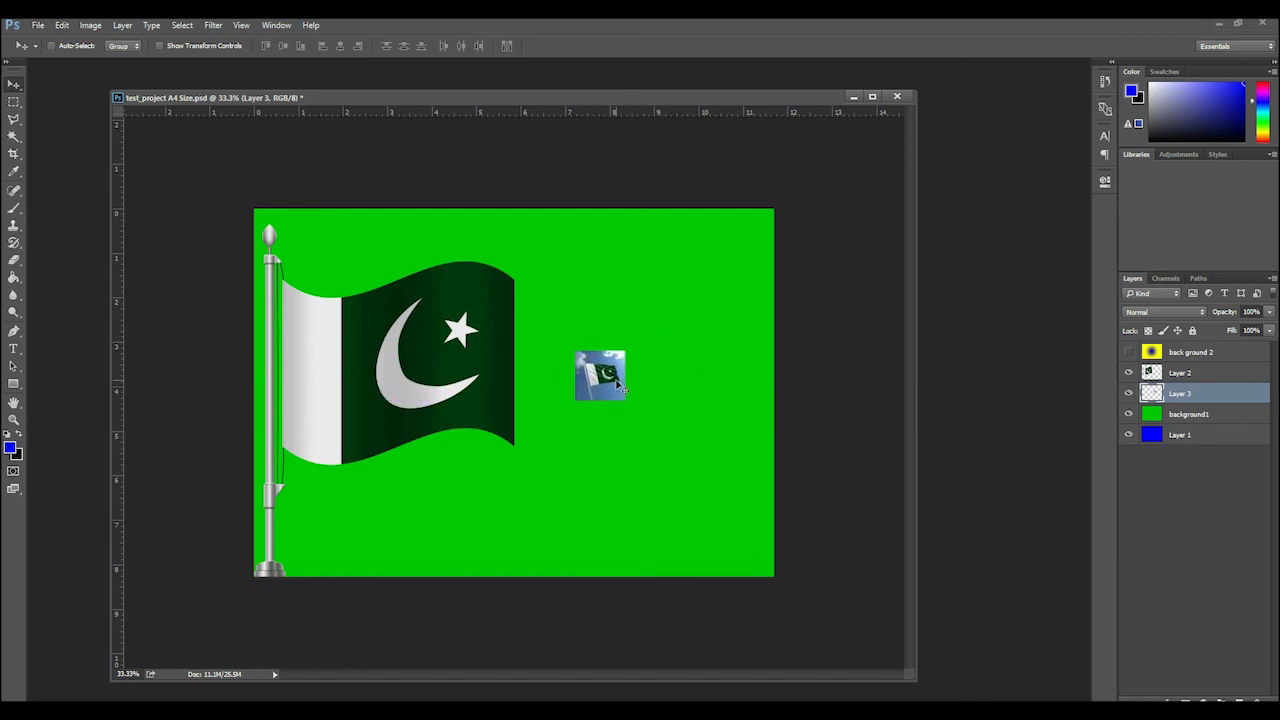
Outline the sky above and left of the small flag on Layer 3 with the Polygonal Lasso, delete it and deselect
scroll(616, 381, up, 3)
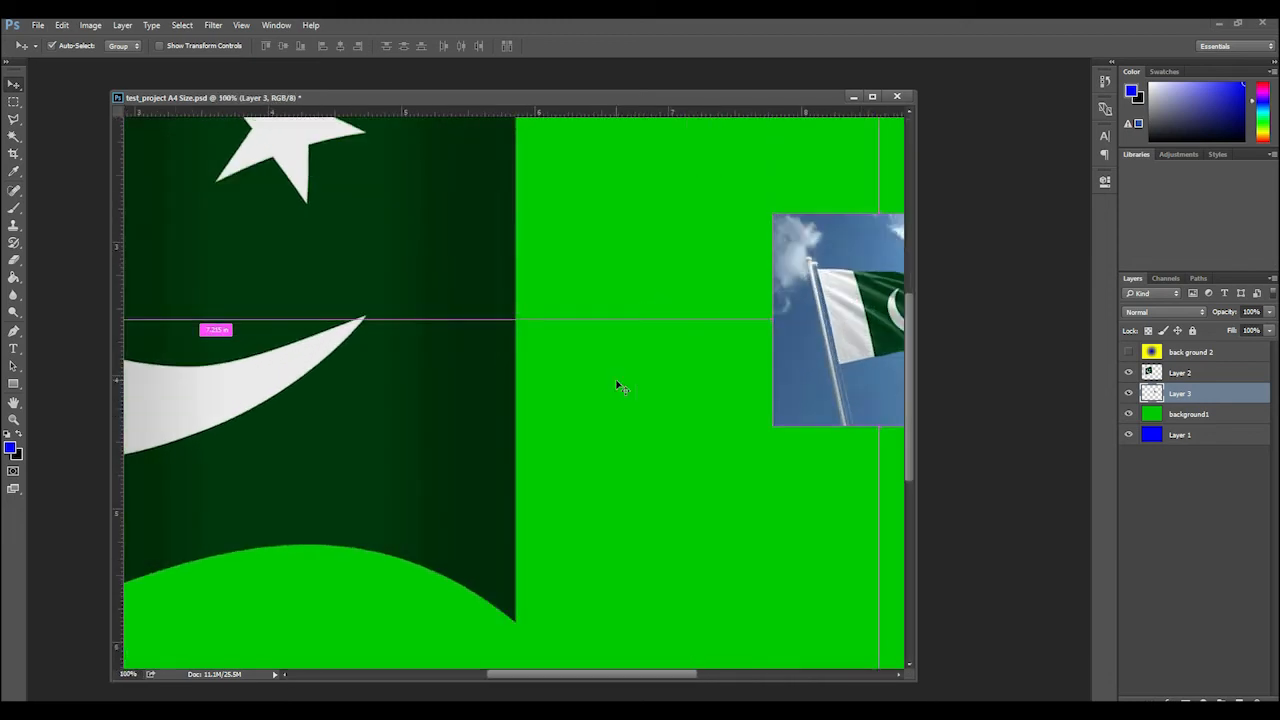
scroll(617, 386, up, 1)
scroll(617, 386, down, 1)
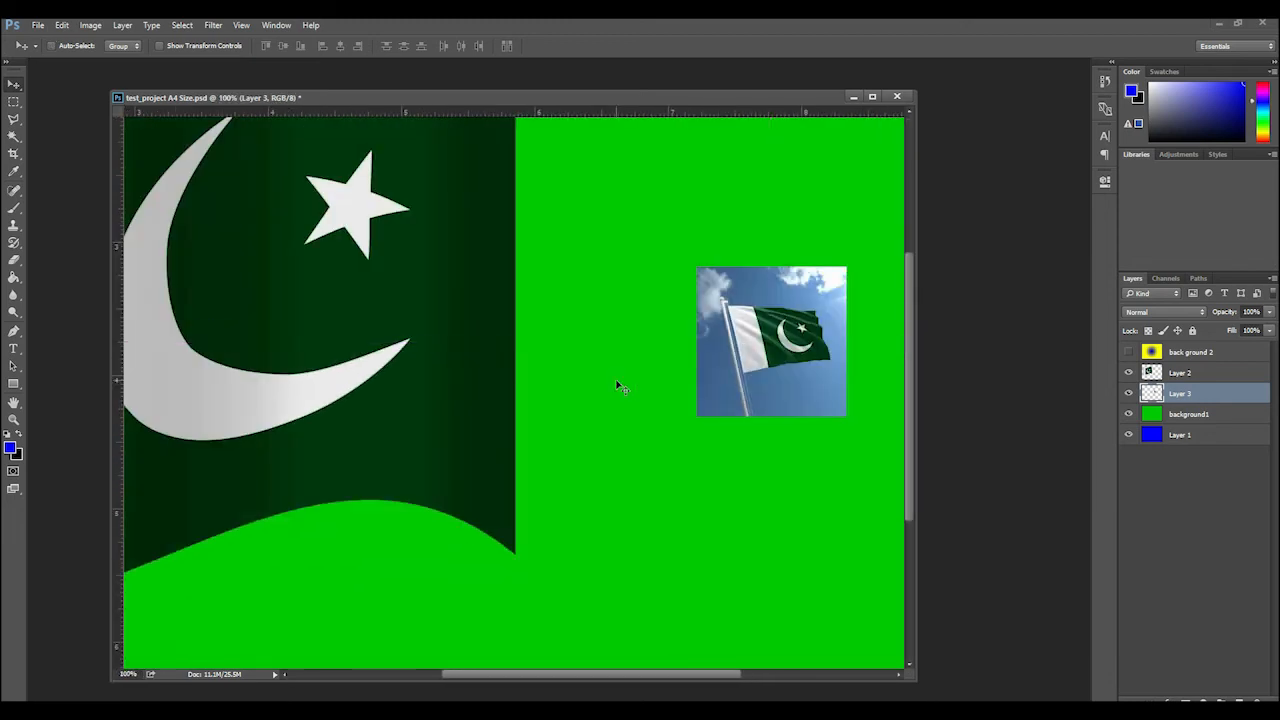
scroll(617, 386, down, 2)
scroll(617, 386, up, 2)
drag(751, 443, 506, 509)
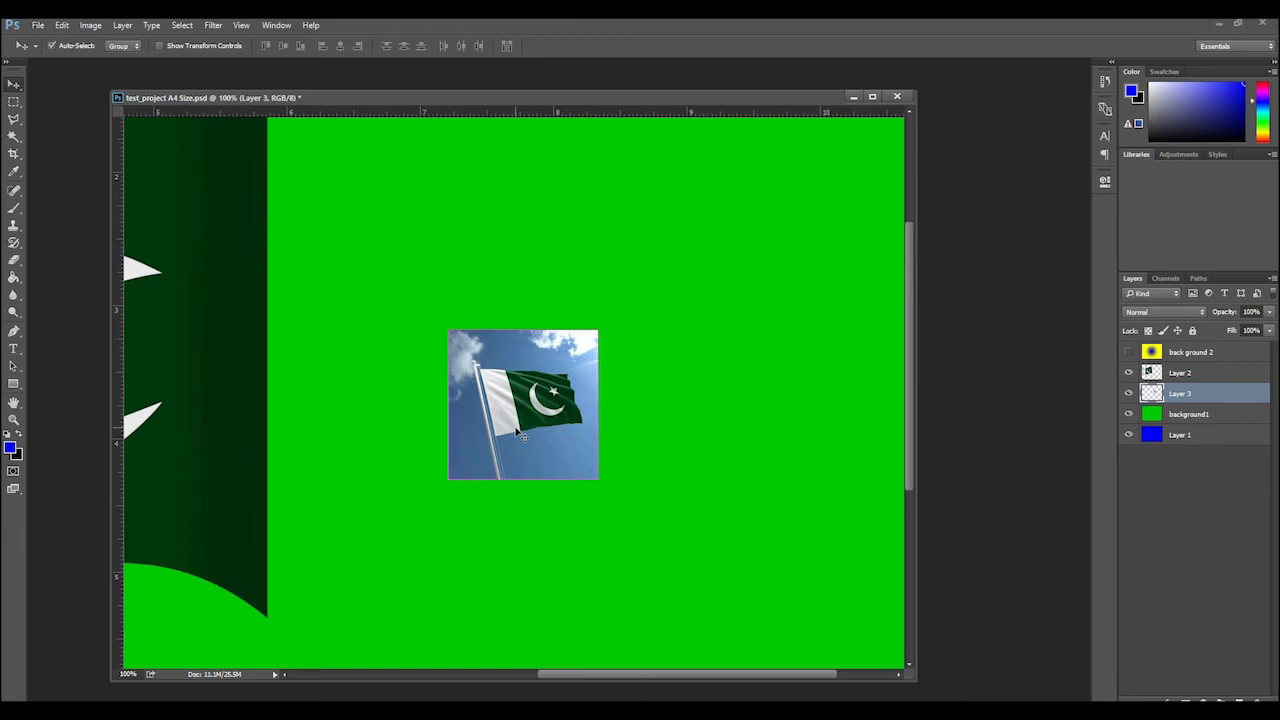
scroll(519, 432, up, 2)
scroll(519, 432, down, 1)
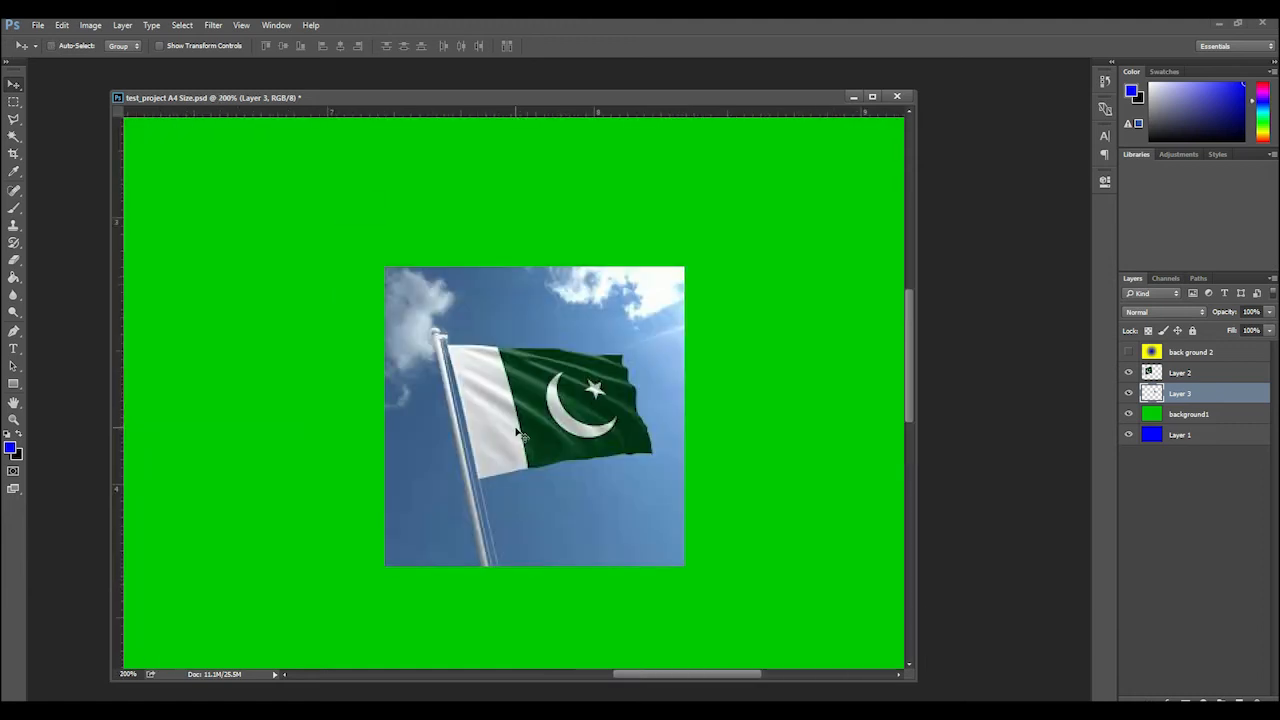
click(14, 121)
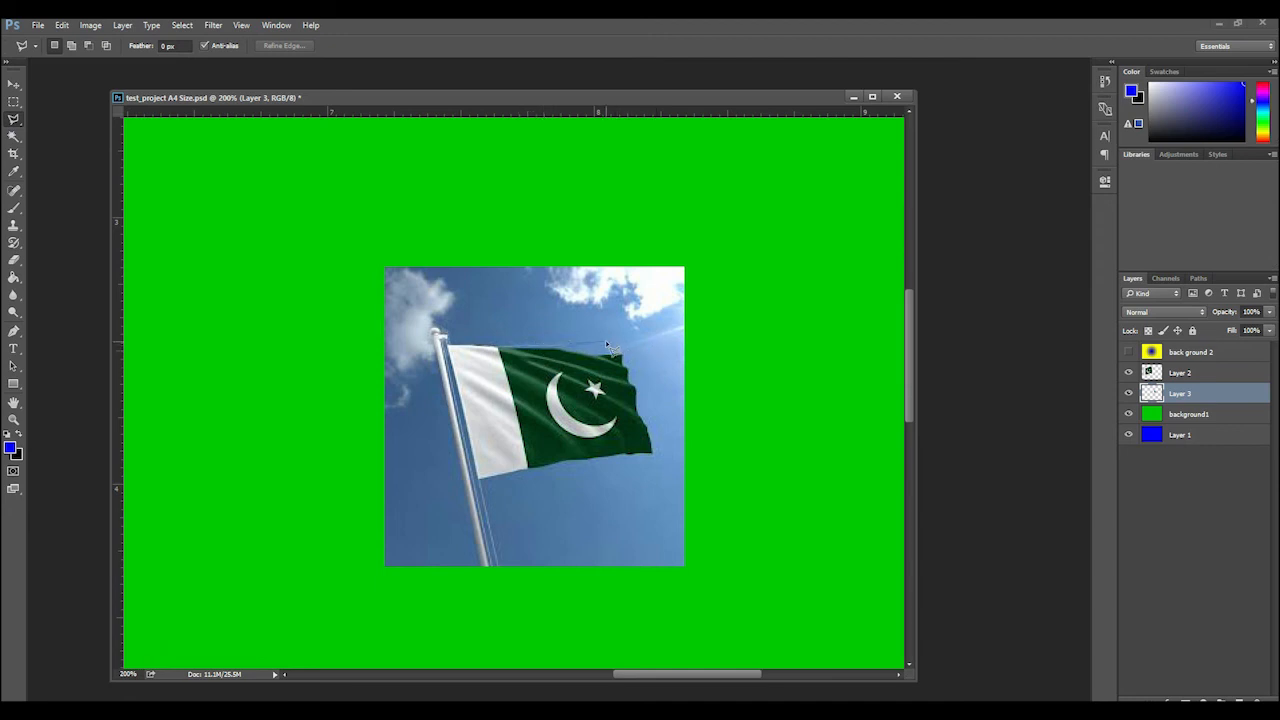
click(740, 340)
click(314, 192)
key(BackSpace)
click(530, 209)
click(328, 211)
click(414, 425)
click(441, 381)
click(452, 342)
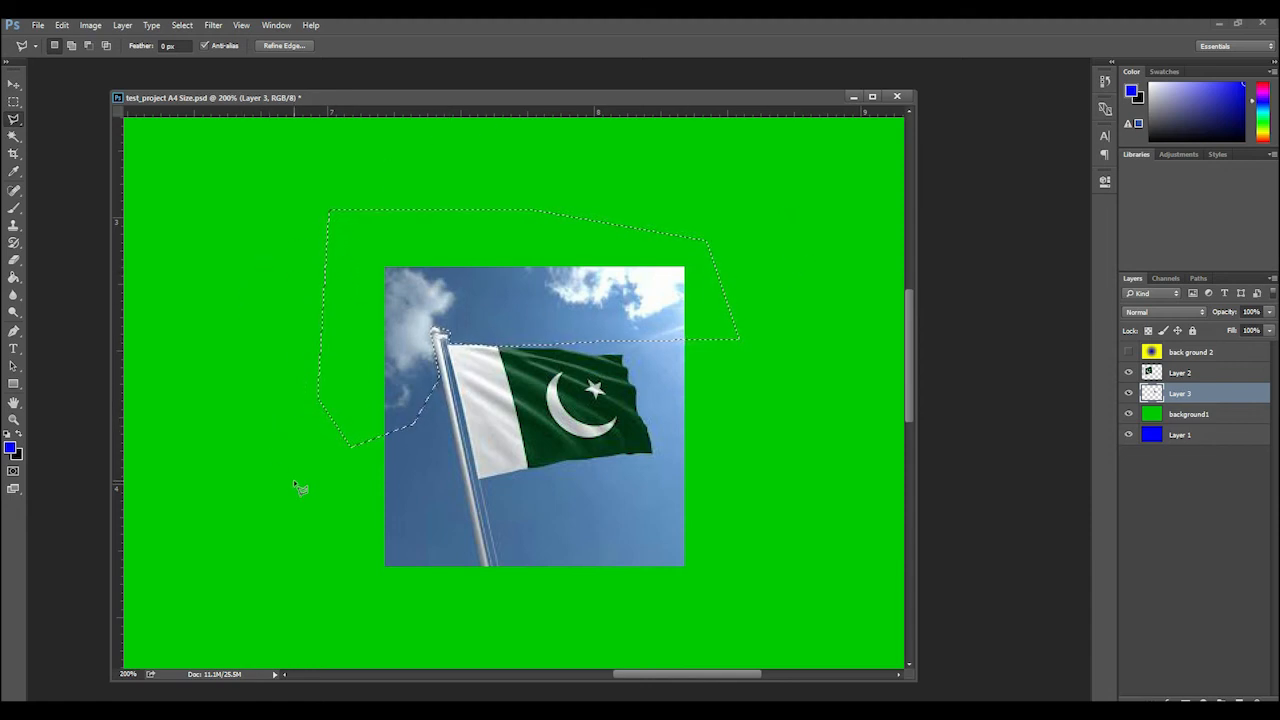
key(Delete)
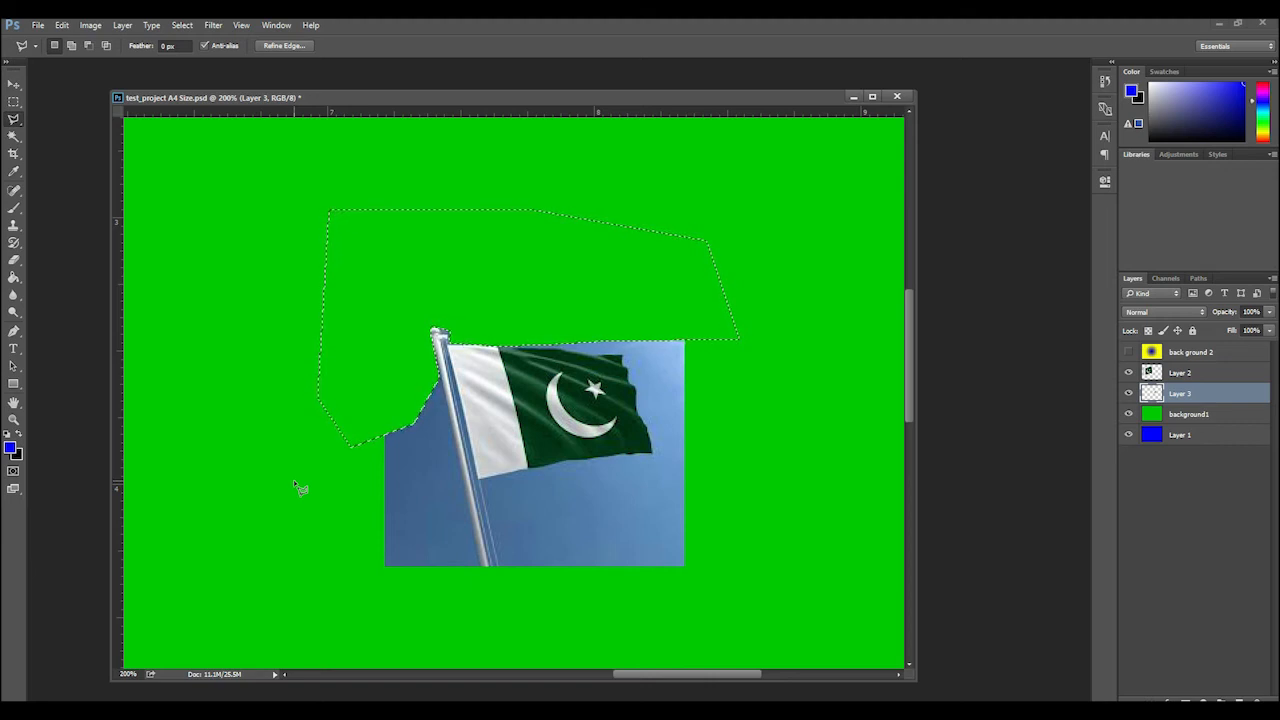
key(ctrl+d)
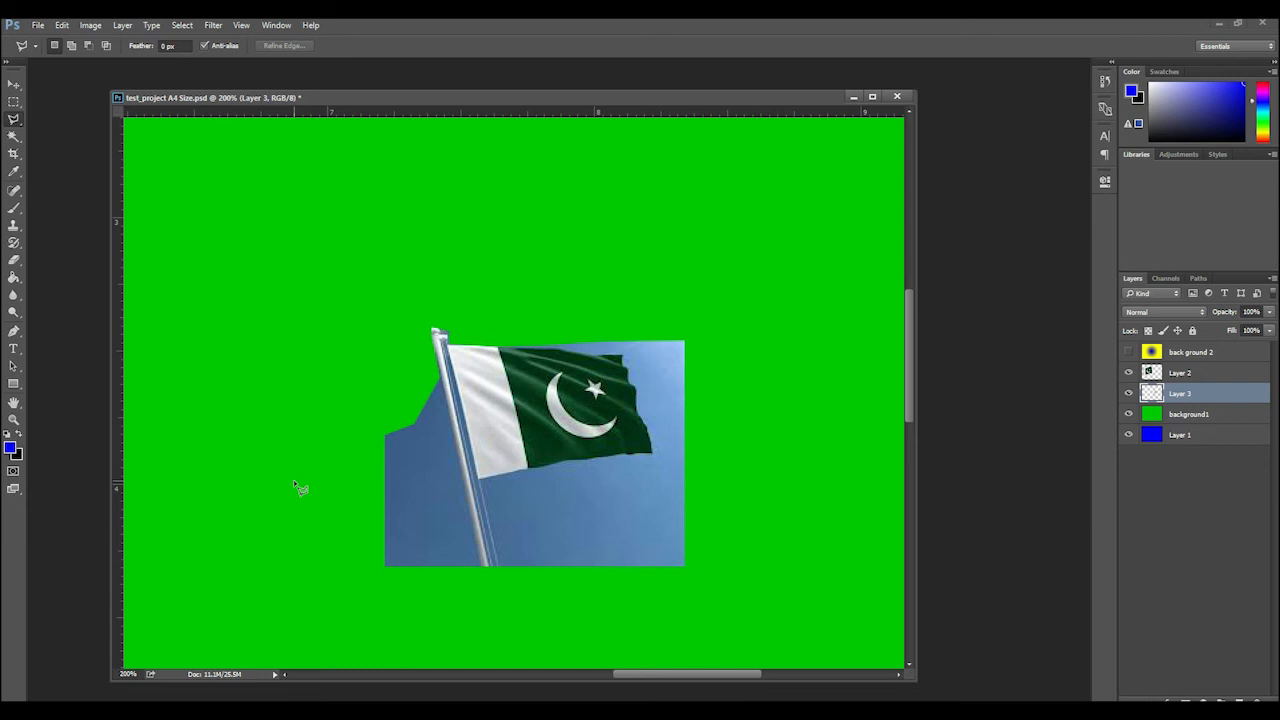
Move the partly cut-out flag photo on Layer 3 slightly upward with the Move tool
click(14, 84)
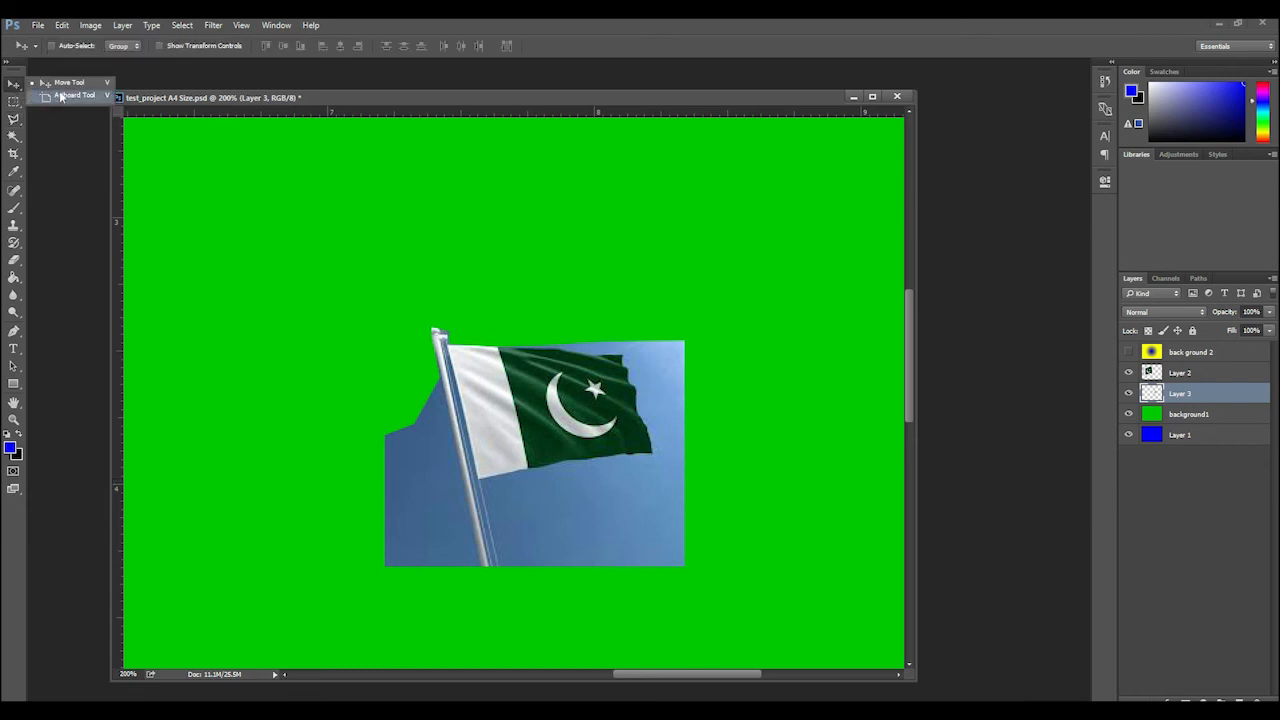
click(70, 154)
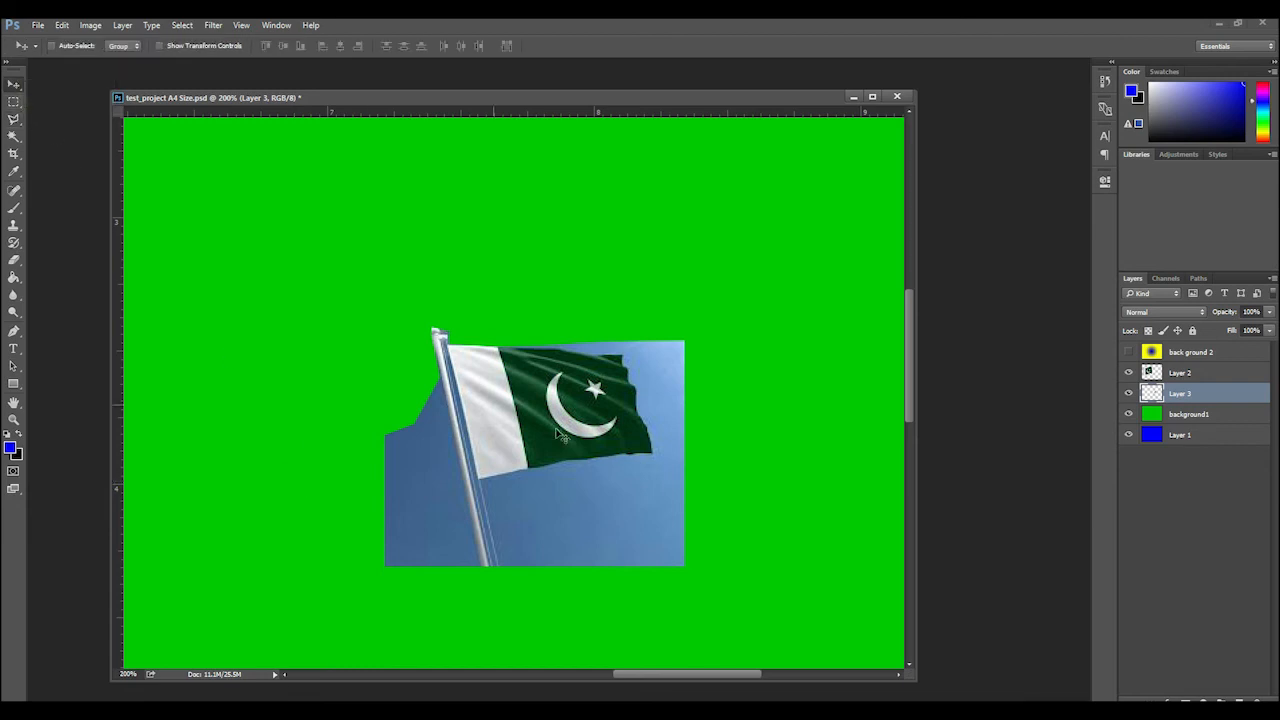
drag(618, 440, 600, 316)
Select the remaining sky areas around the small flag with the Magic Wand, delete each one and deselect
click(14, 137)
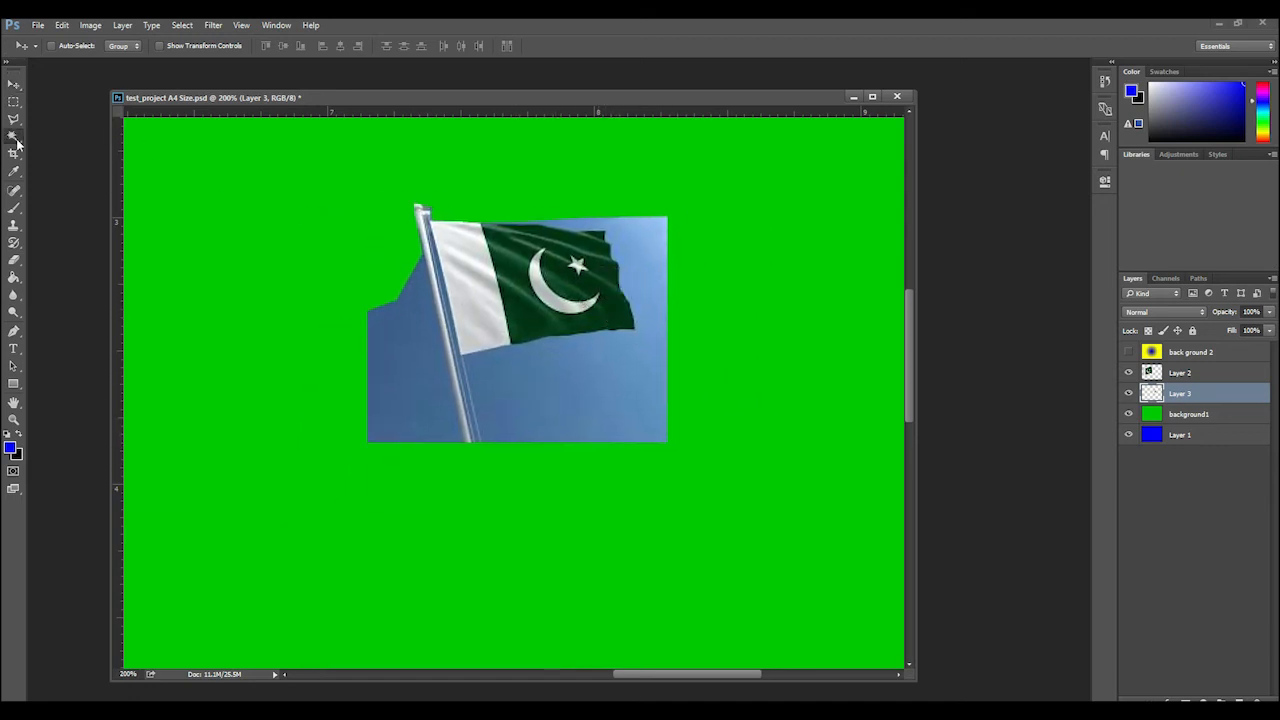
click(584, 399)
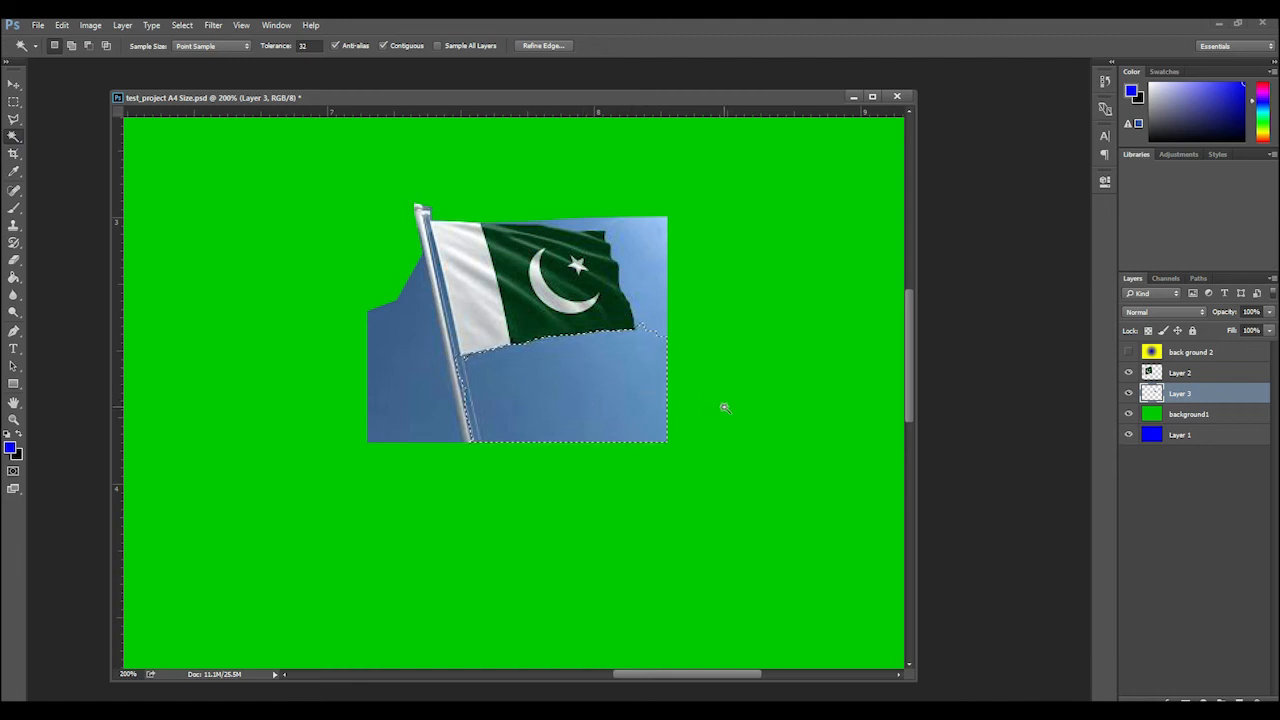
key(Delete)
click(648, 248)
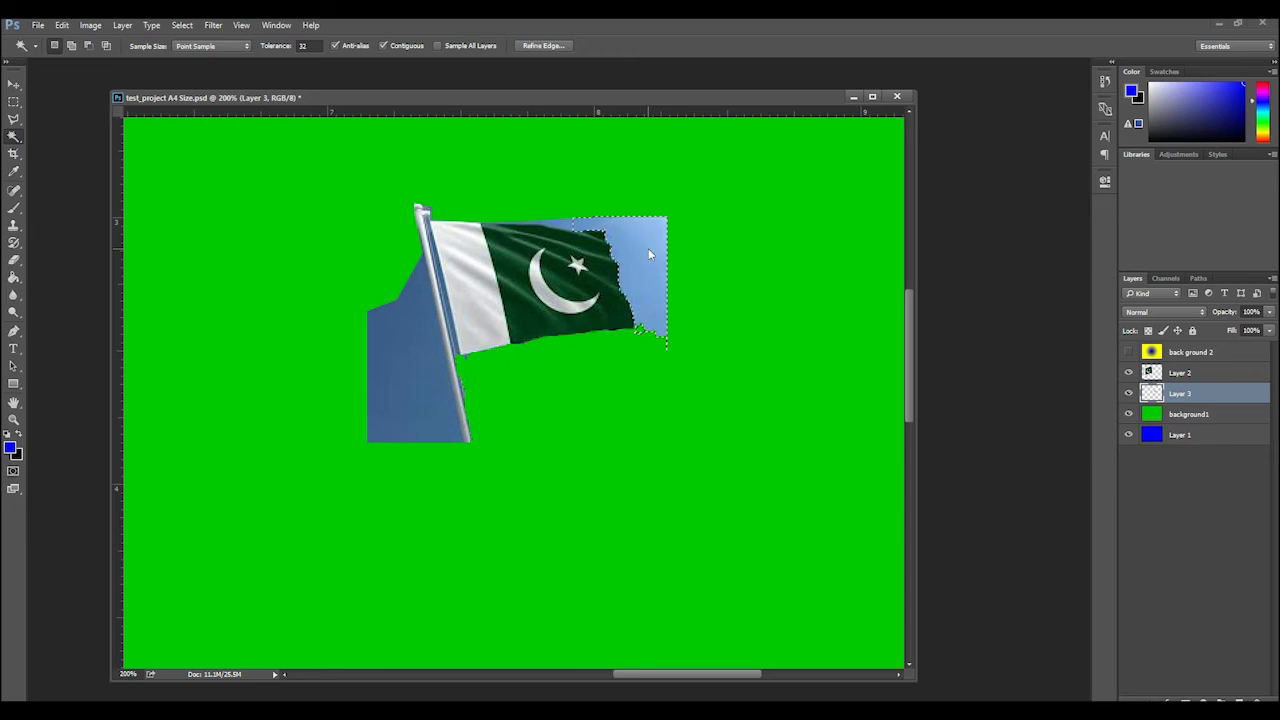
key(Delete)
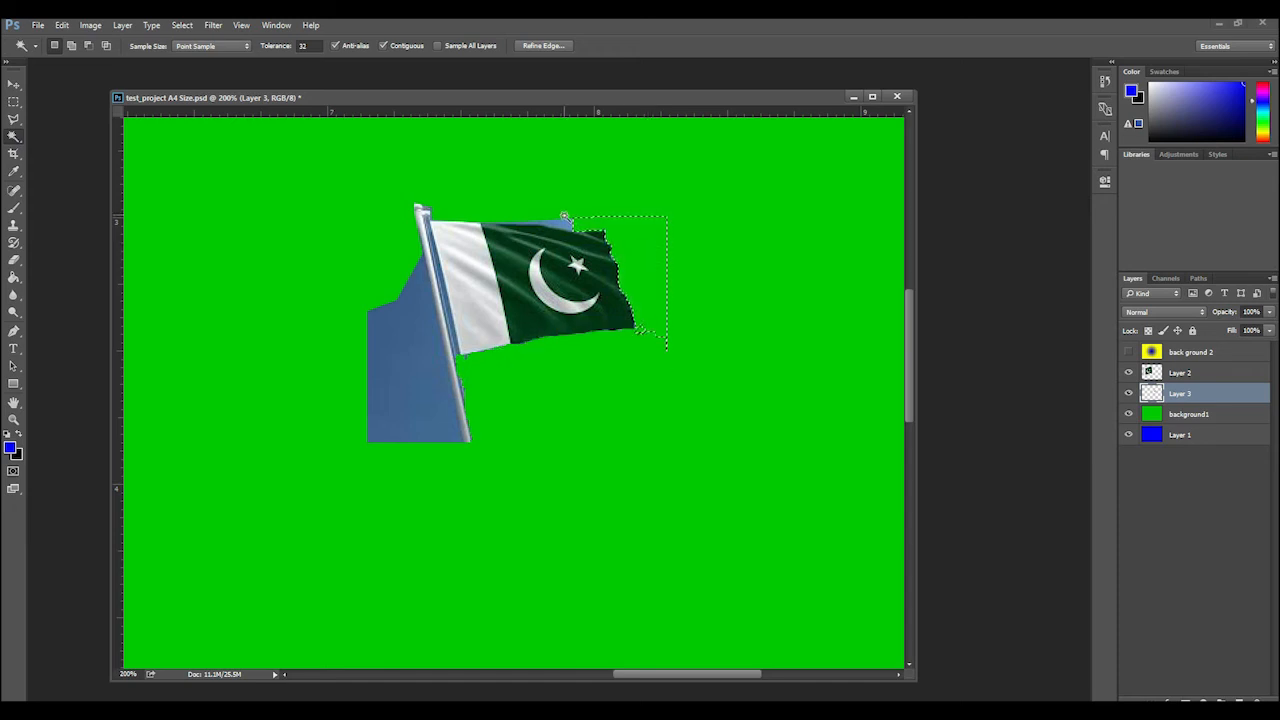
click(565, 227)
key(Delete)
click(406, 341)
key(Delete)
key(ctrl+d)
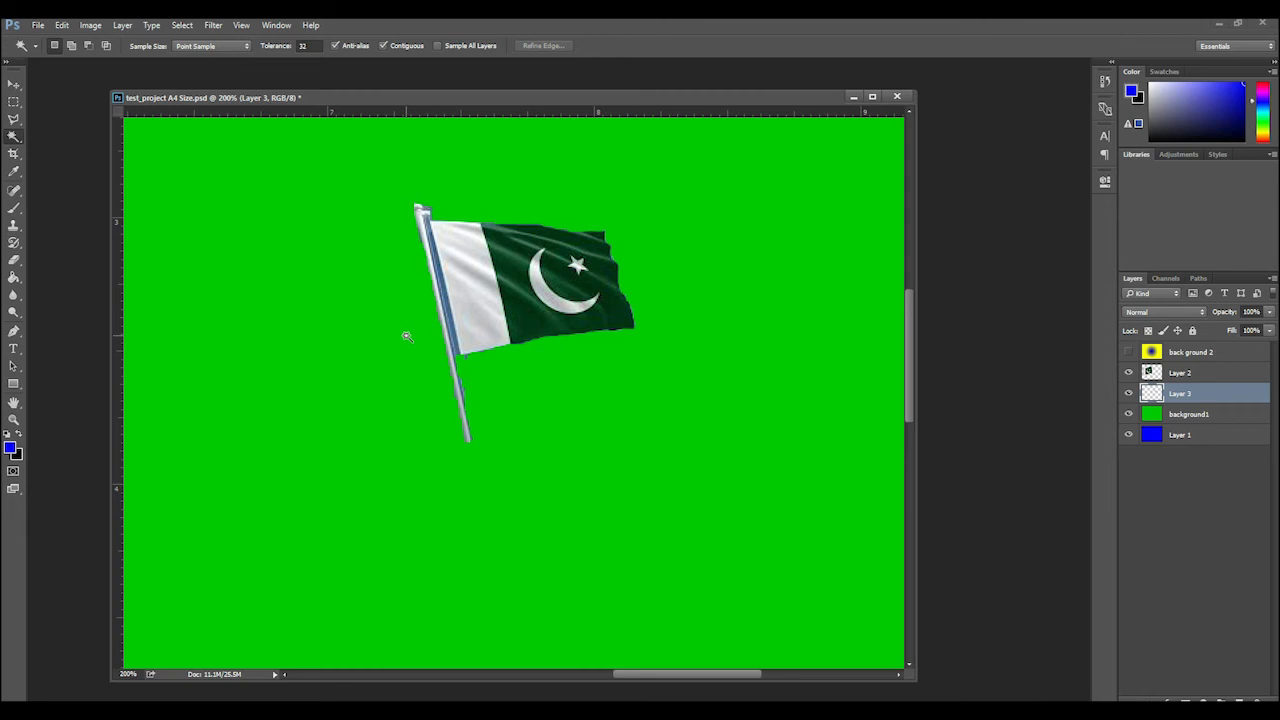
Move the cut-out small flag down and to the right, further away from the large flag
key(ctrl+minus)
key(ctrl+minus)
key(ctrl+minus)
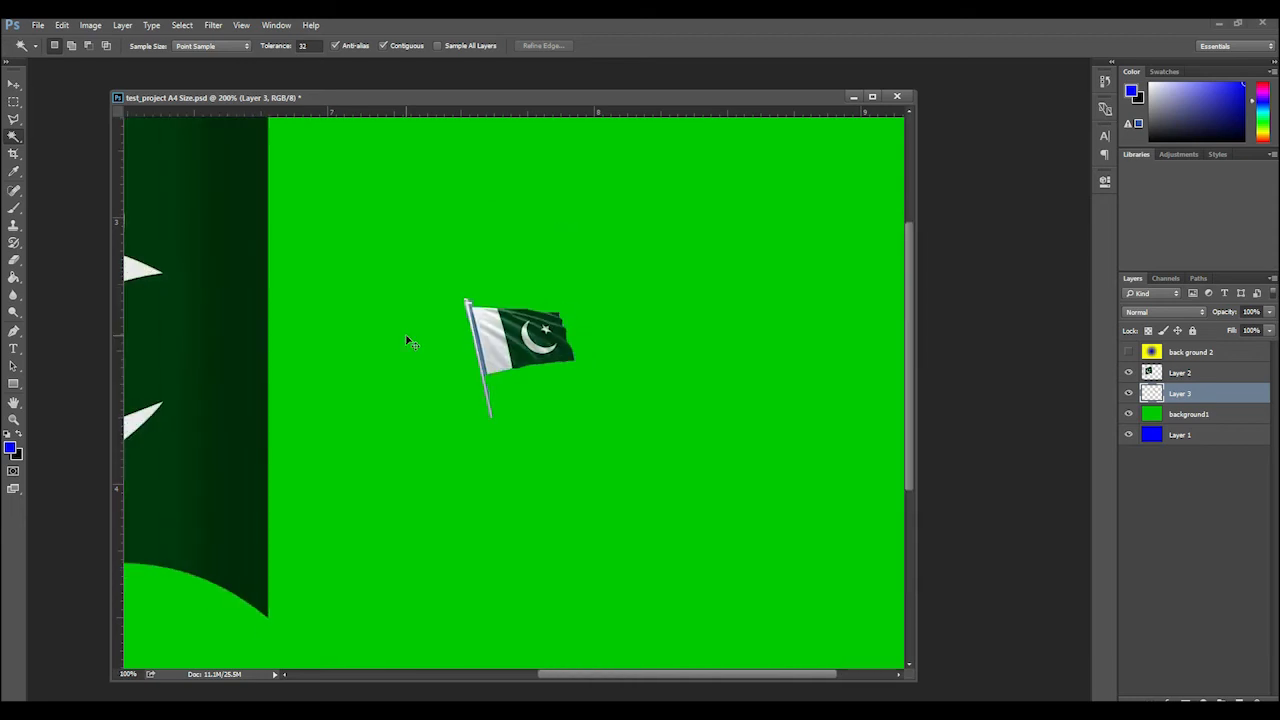
key(ctrl+minus)
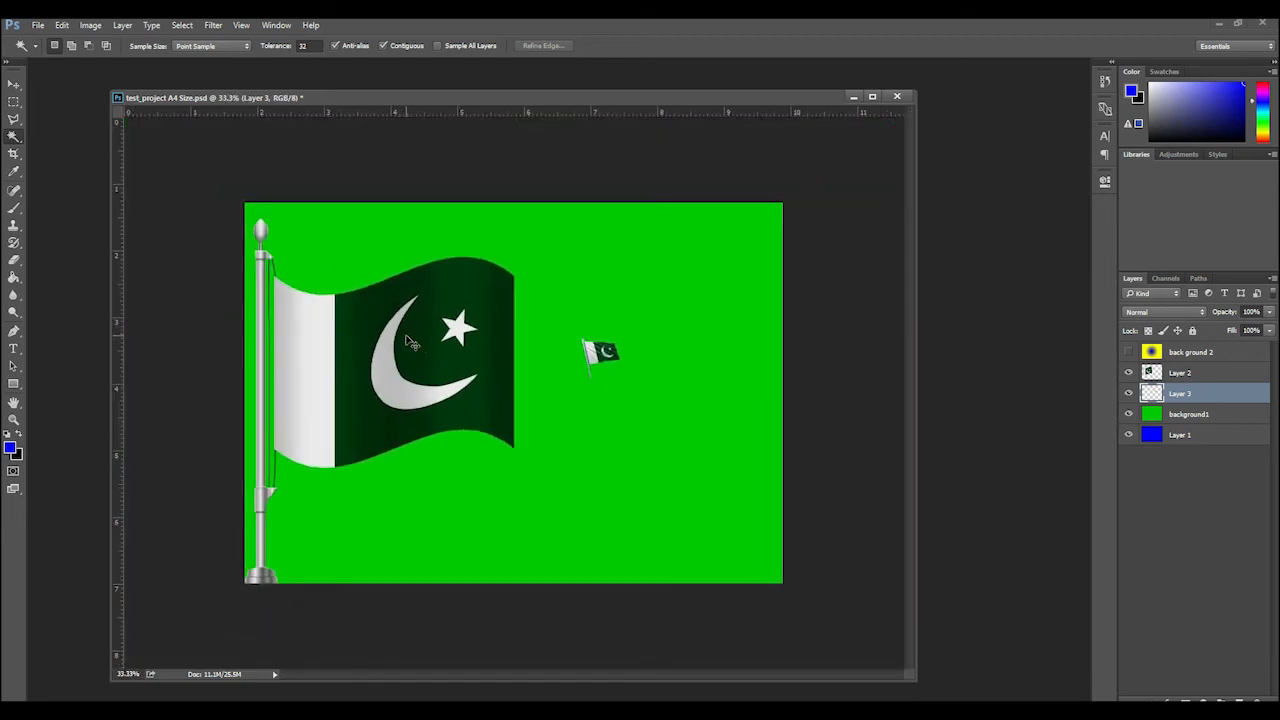
key(ctrl+plus)
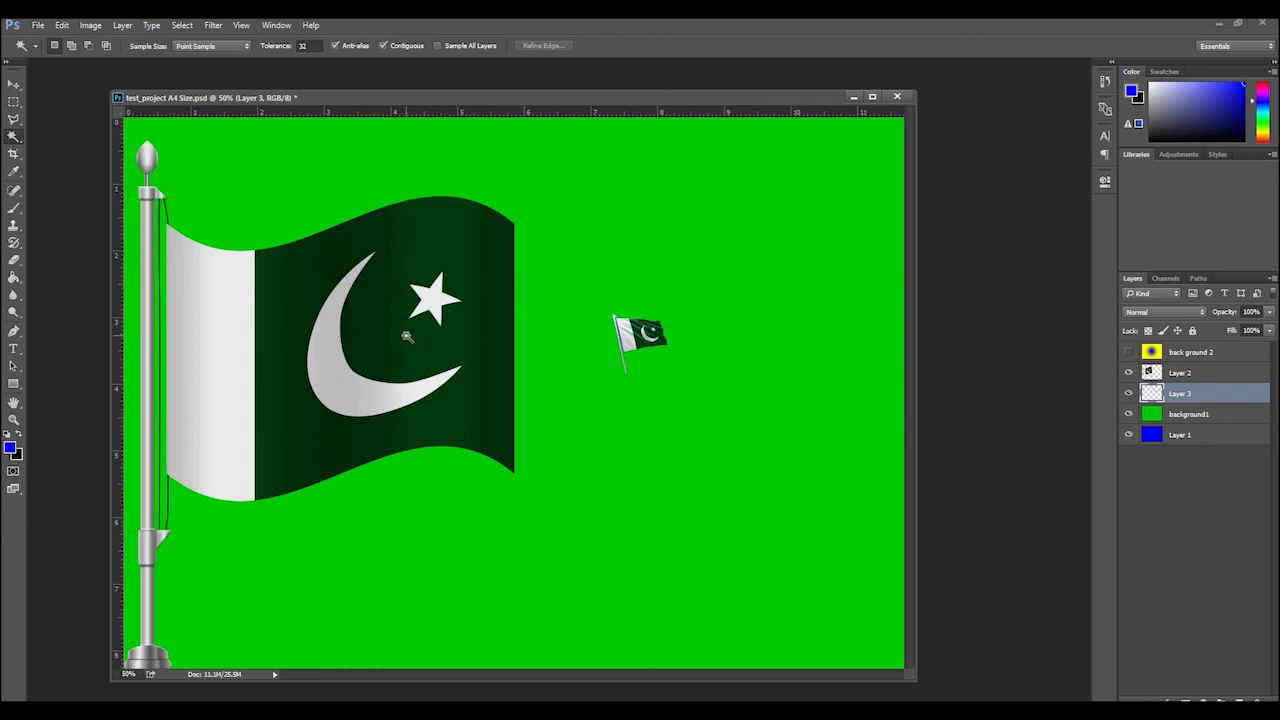
click(13, 84)
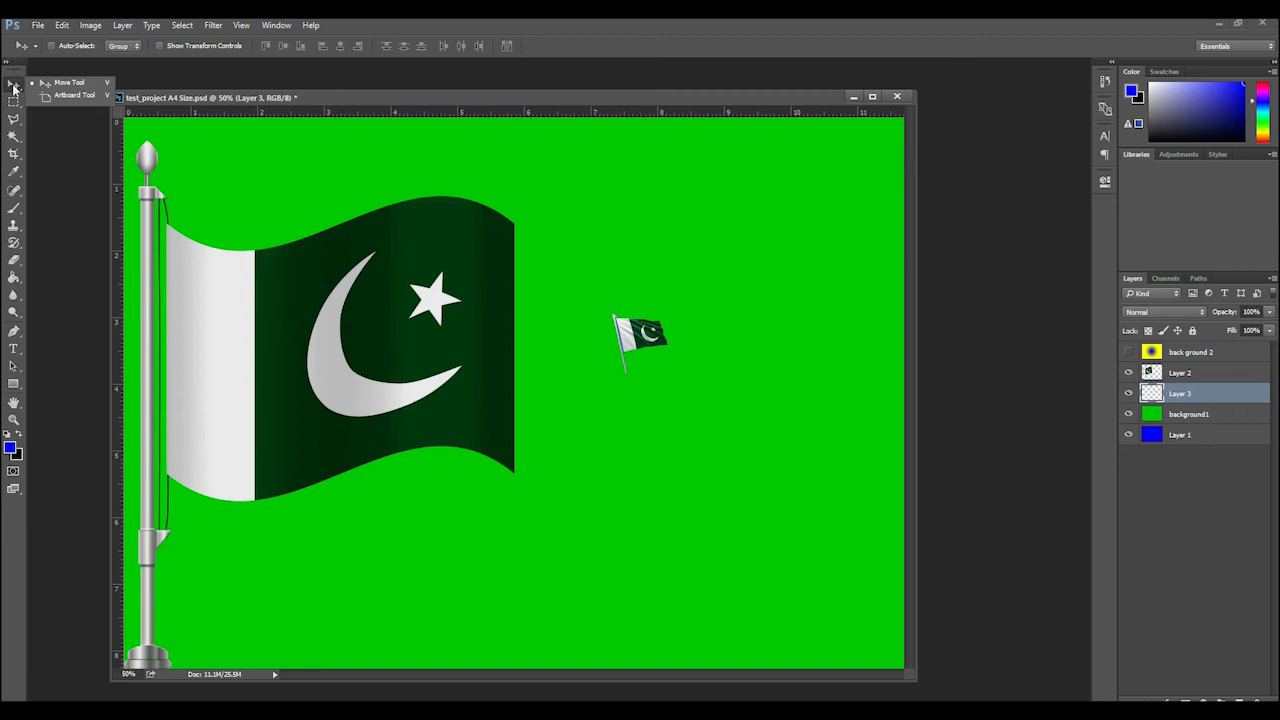
drag(652, 345, 738, 402)
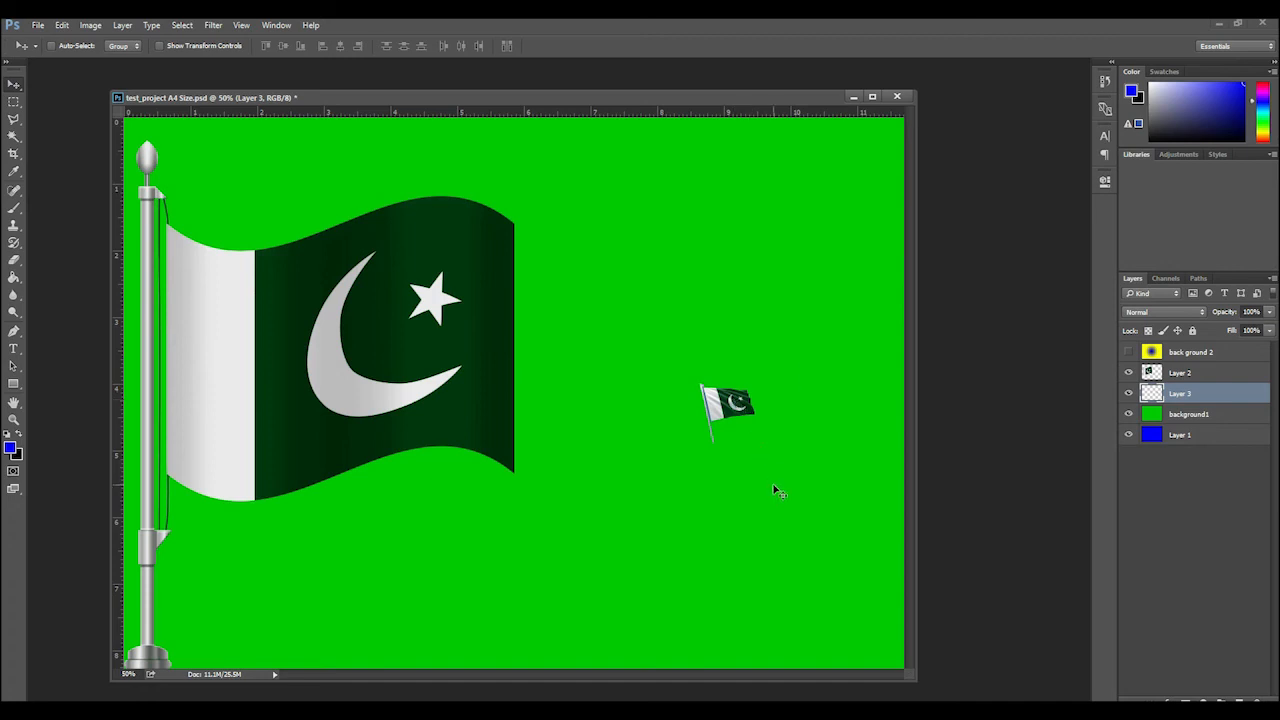
Try to enlarge the small flag to more than three times its size and mirror it horizontally with Free Transform
key(ctrl+t)
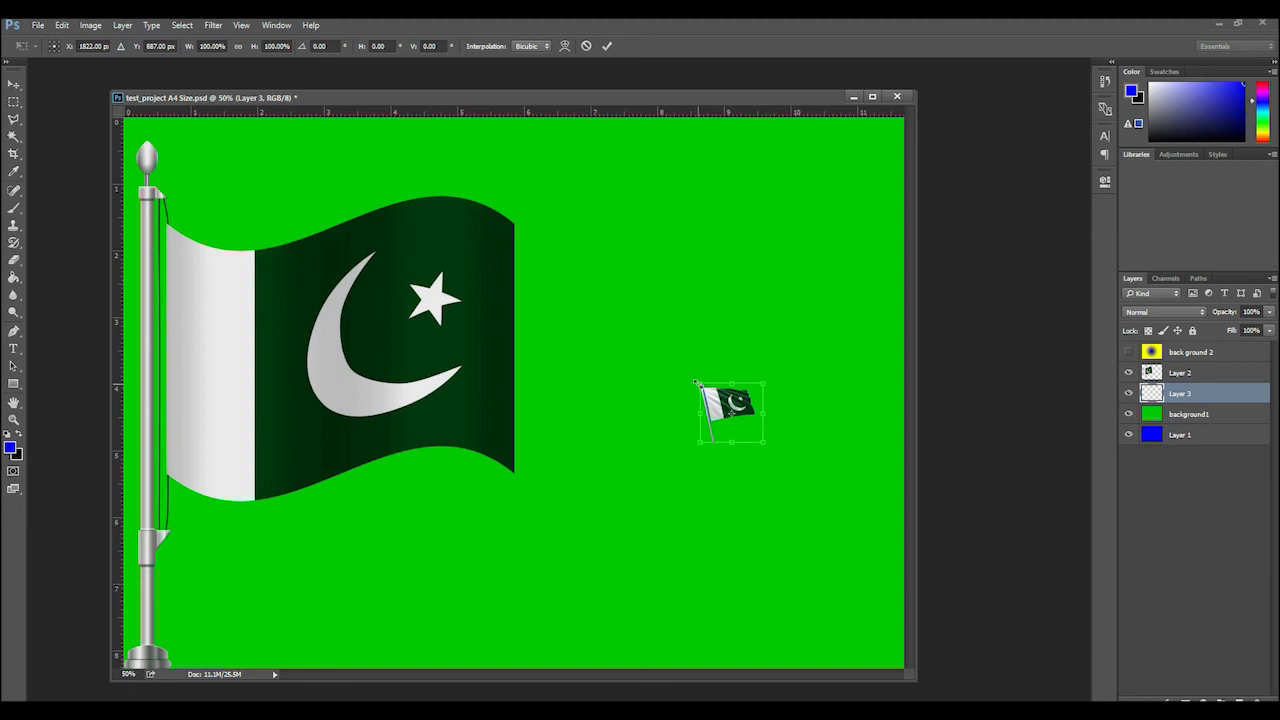
drag(697, 382, 553, 255)
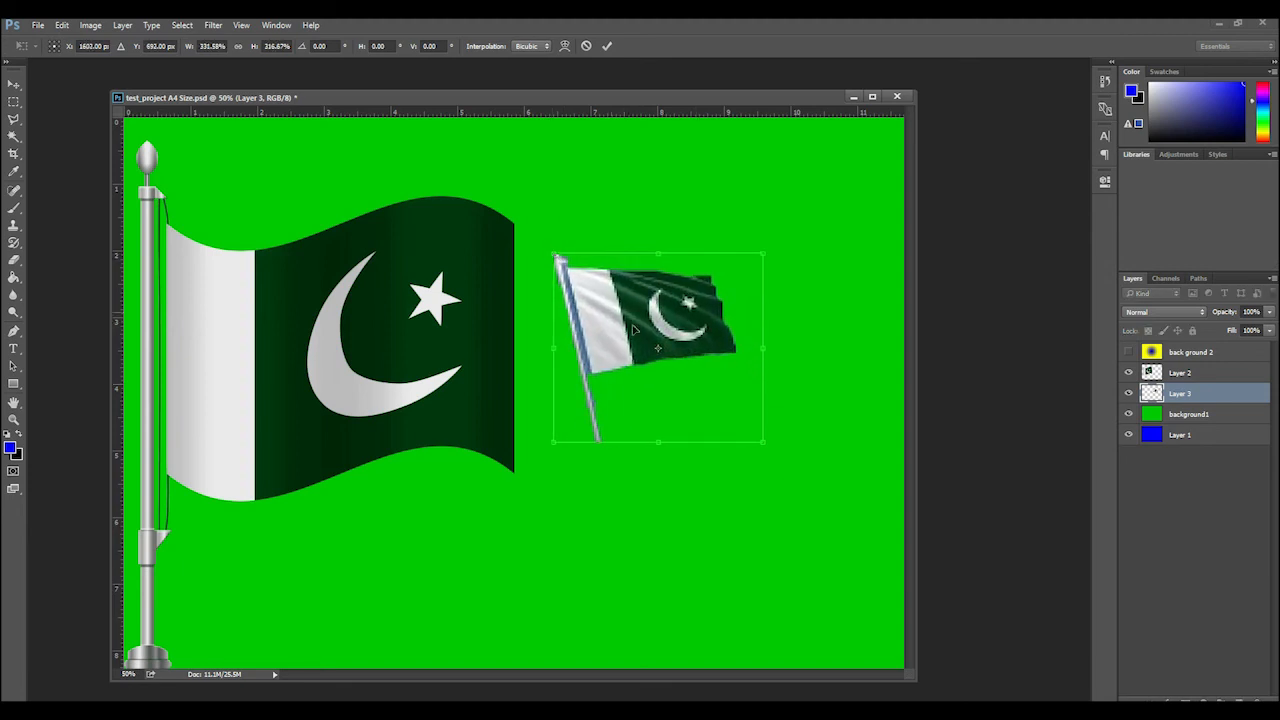
drag(752, 440, 800, 457)
drag(710, 303, 773, 365)
drag(862, 414, 422, 395)
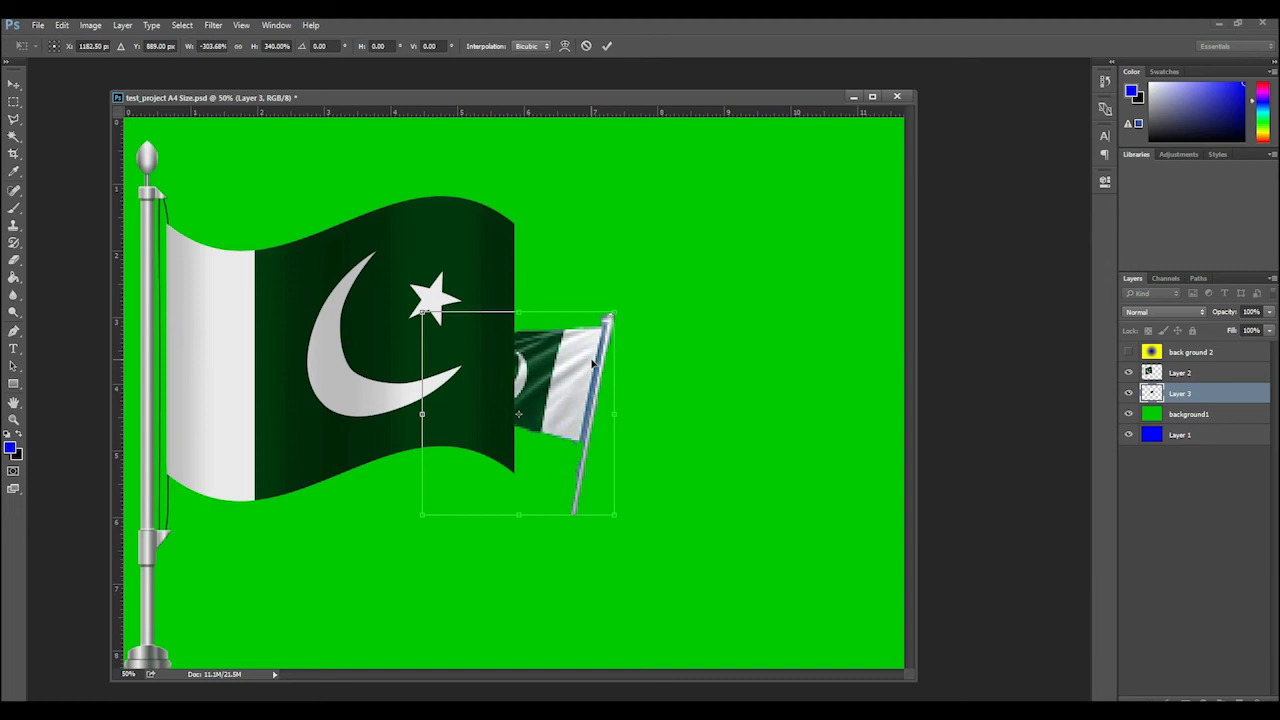
key(Return)
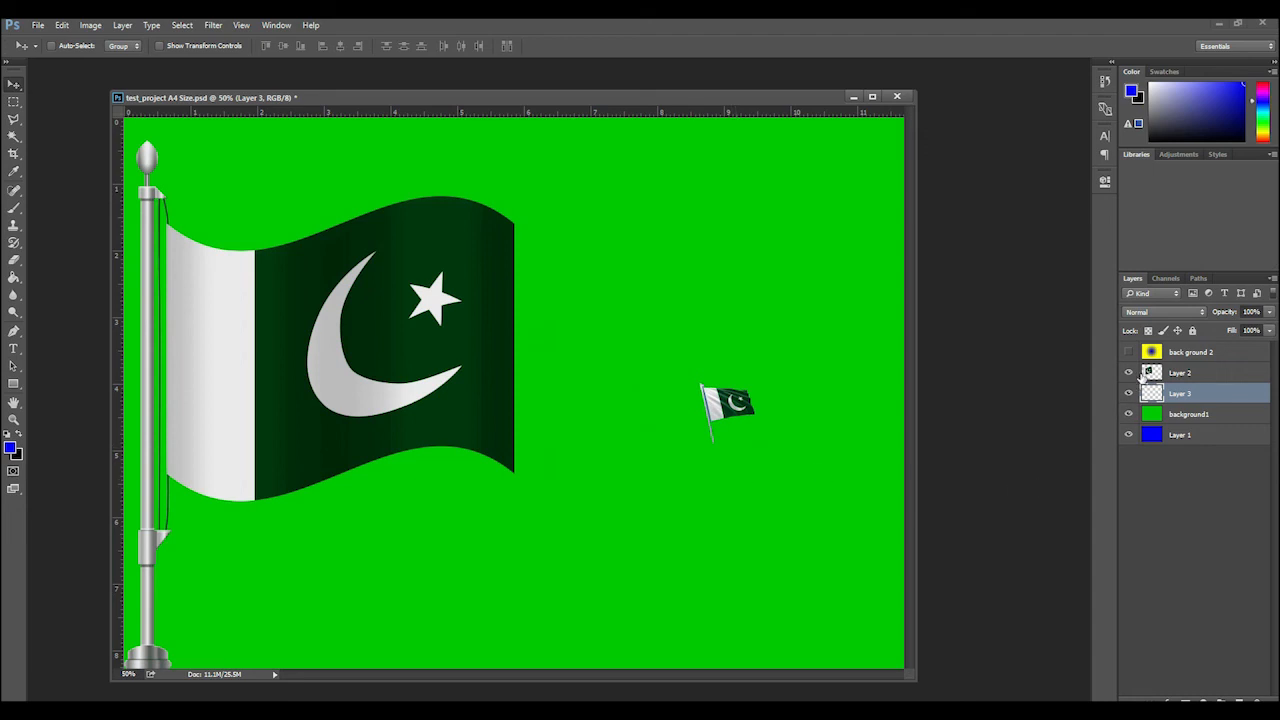
Hide Layer 2 with the large flag and move the small flag on Layer 3 toward the middle of the canvas
click(1164, 379)
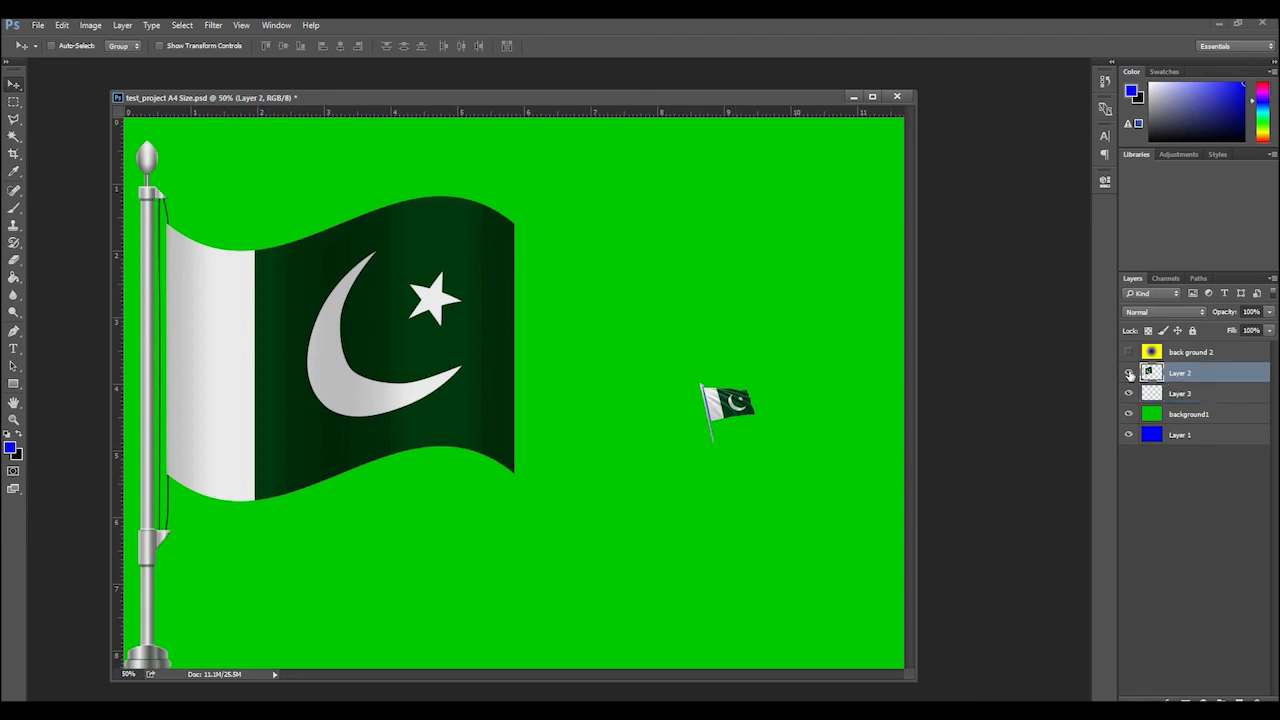
click(1129, 373)
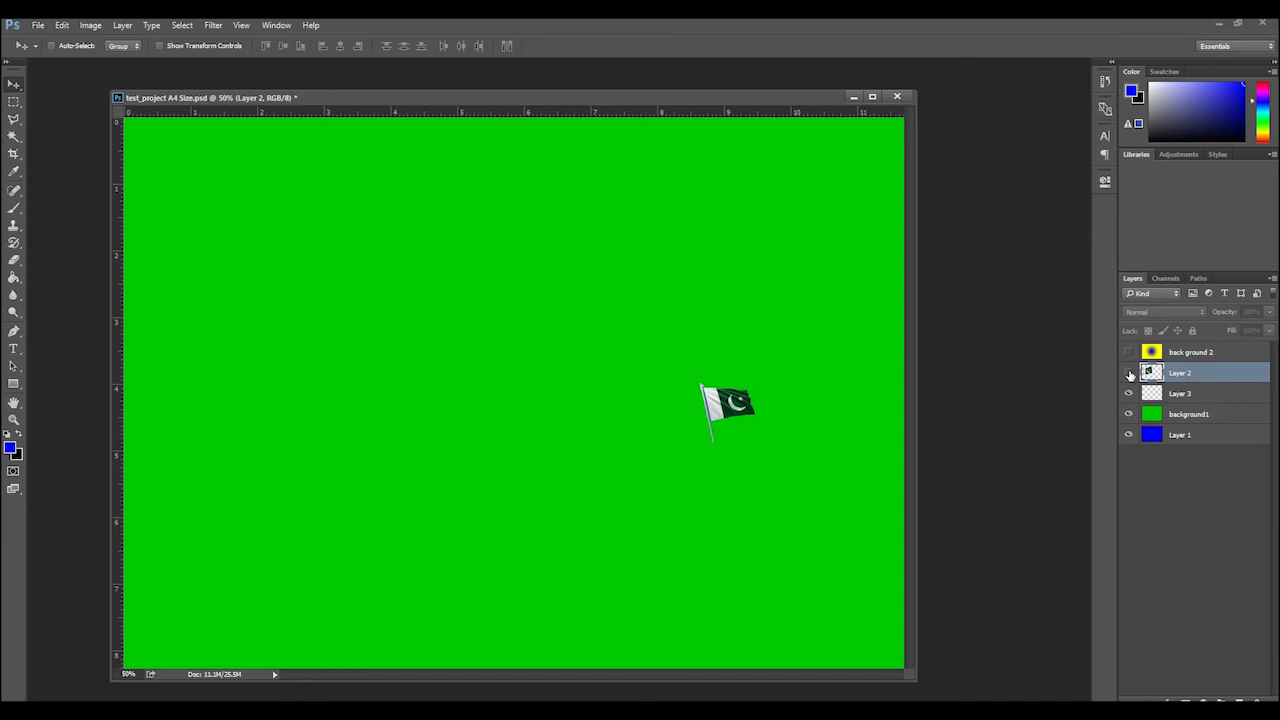
click(1183, 397)
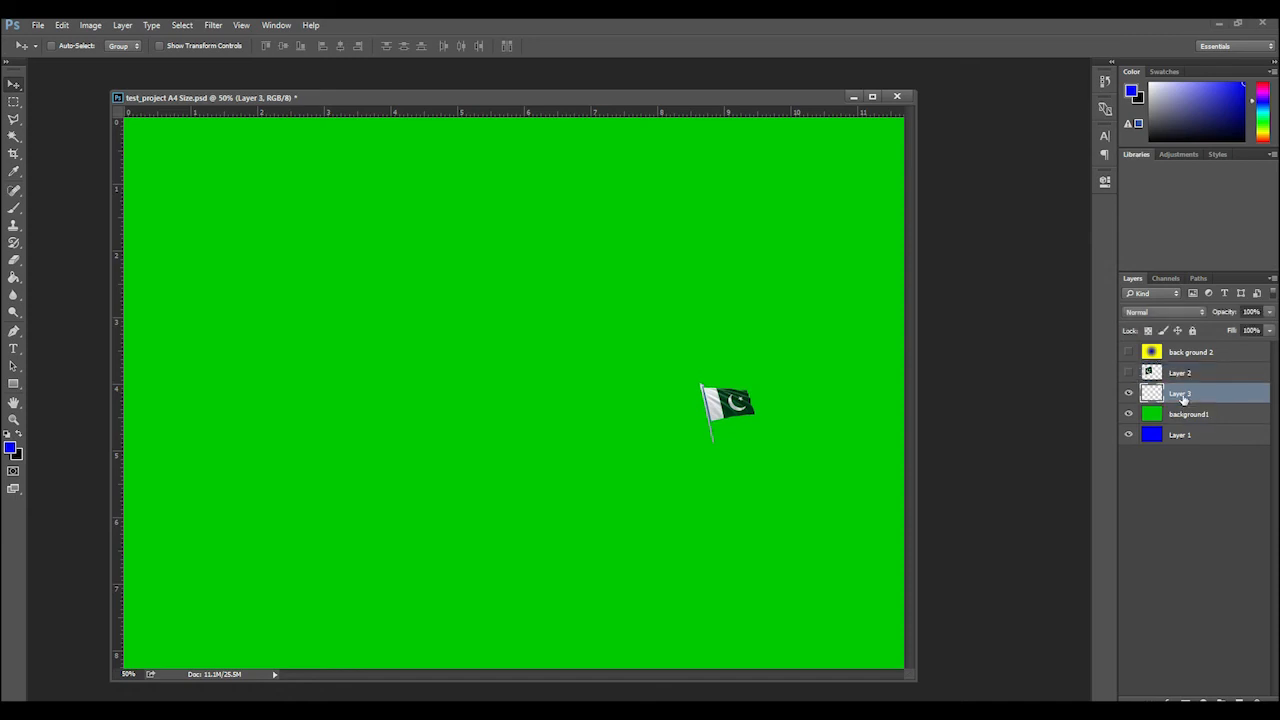
drag(728, 405, 526, 425)
Try to stretch the small flag's width and height unevenly with Free Transform
key(ctrl+t)
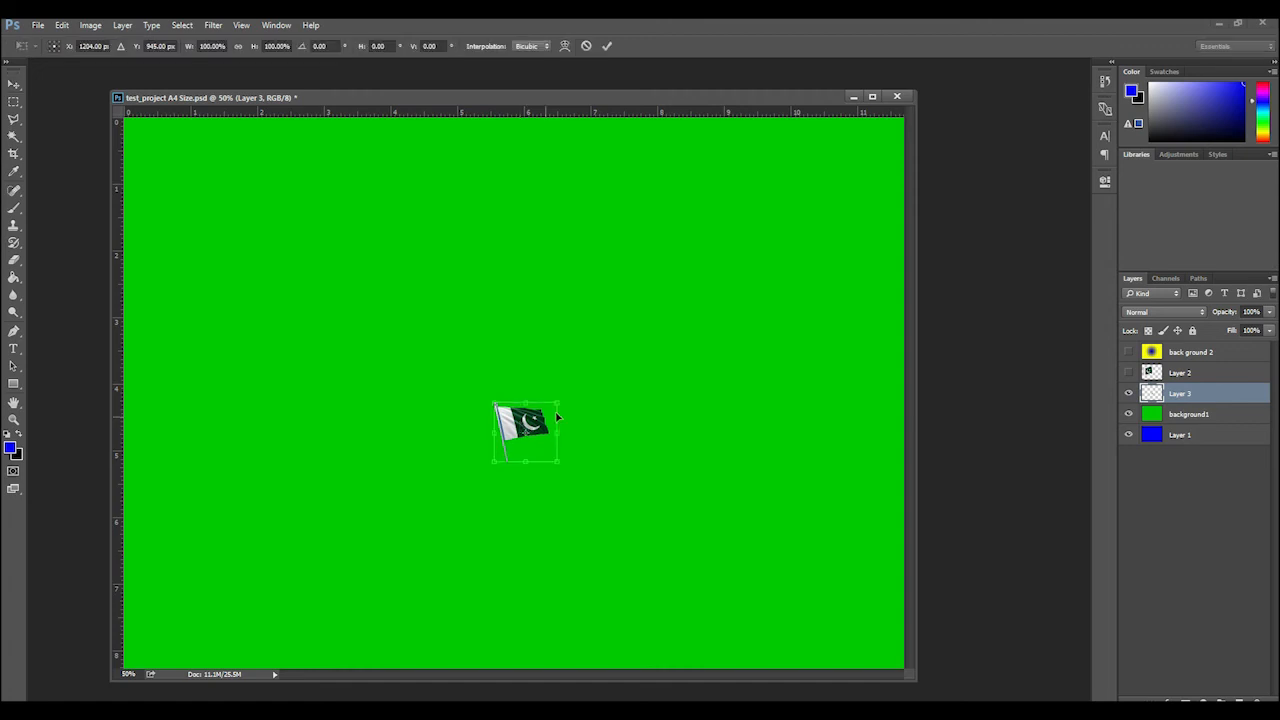
drag(557, 401, 632, 270)
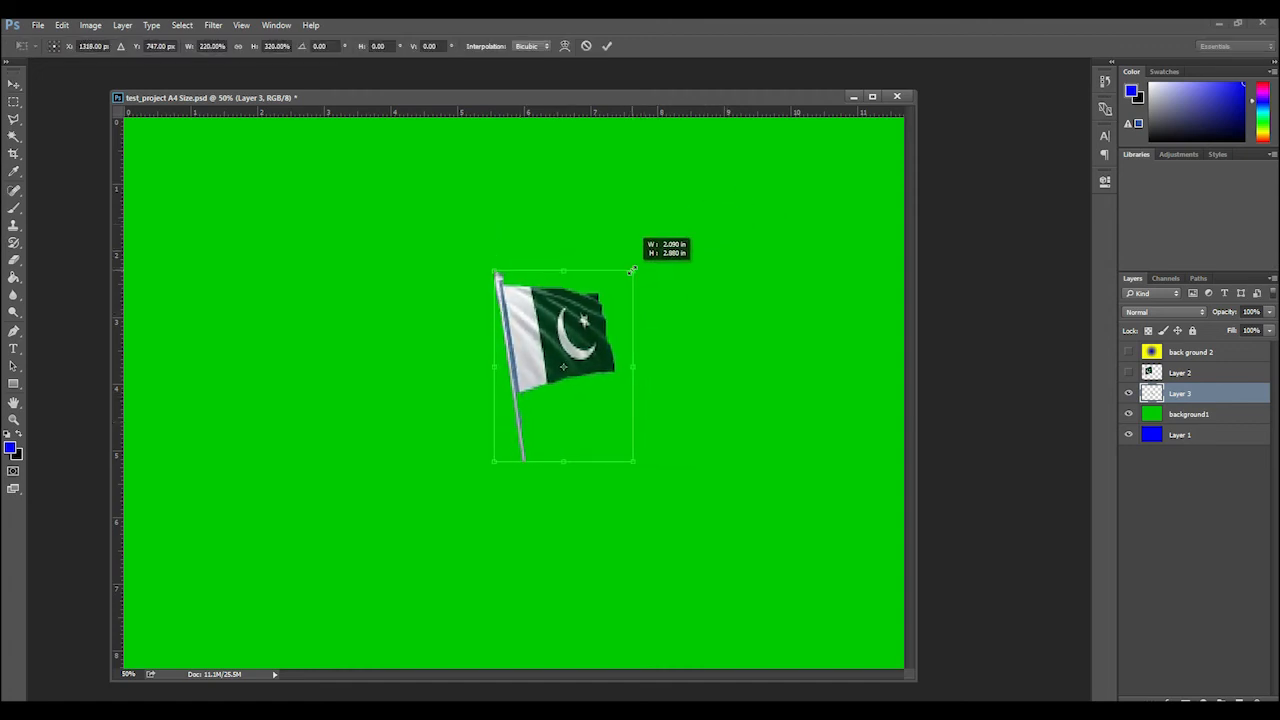
drag(632, 270, 574, 291)
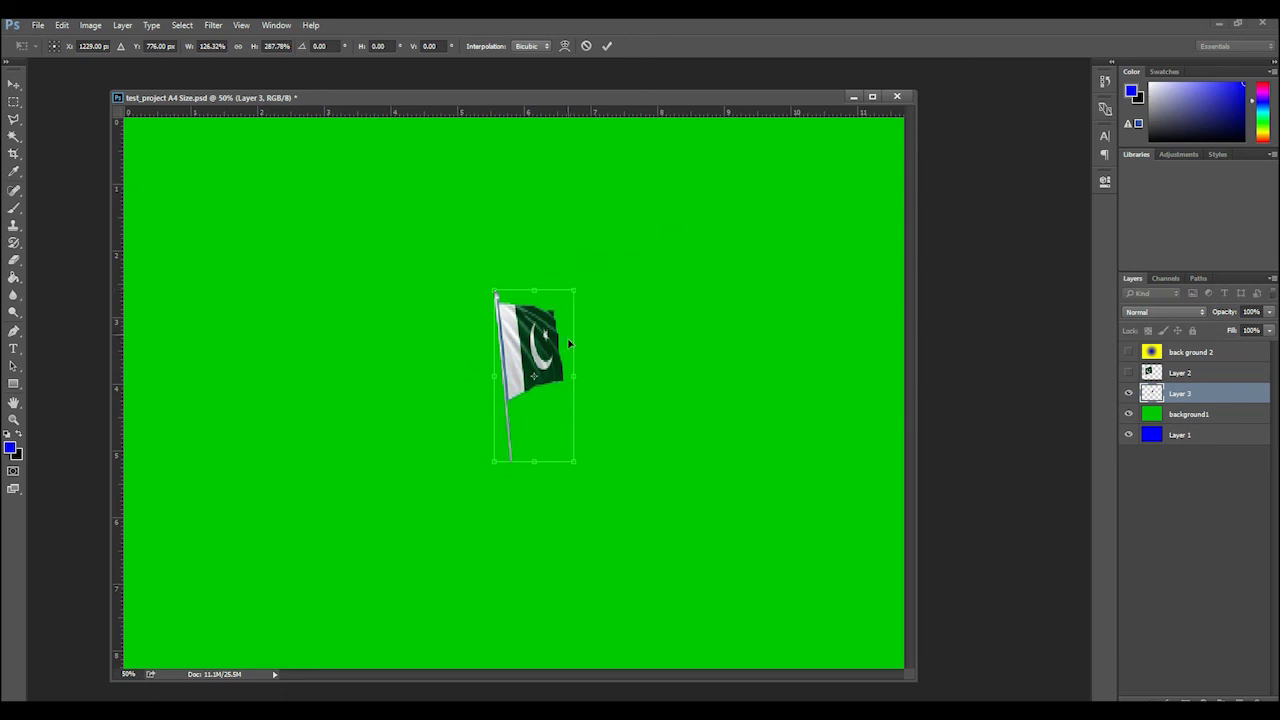
drag(574, 376, 786, 376)
drag(789, 292, 668, 292)
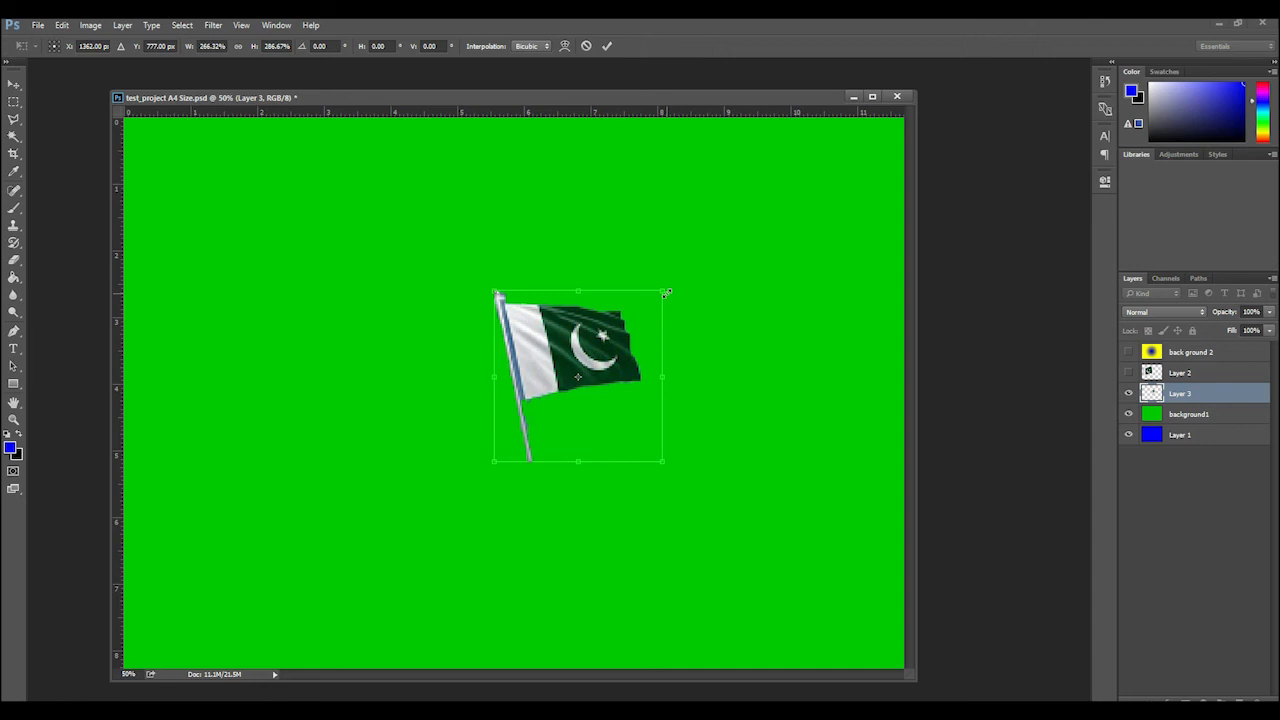
key(Escape)
key(ctrl)
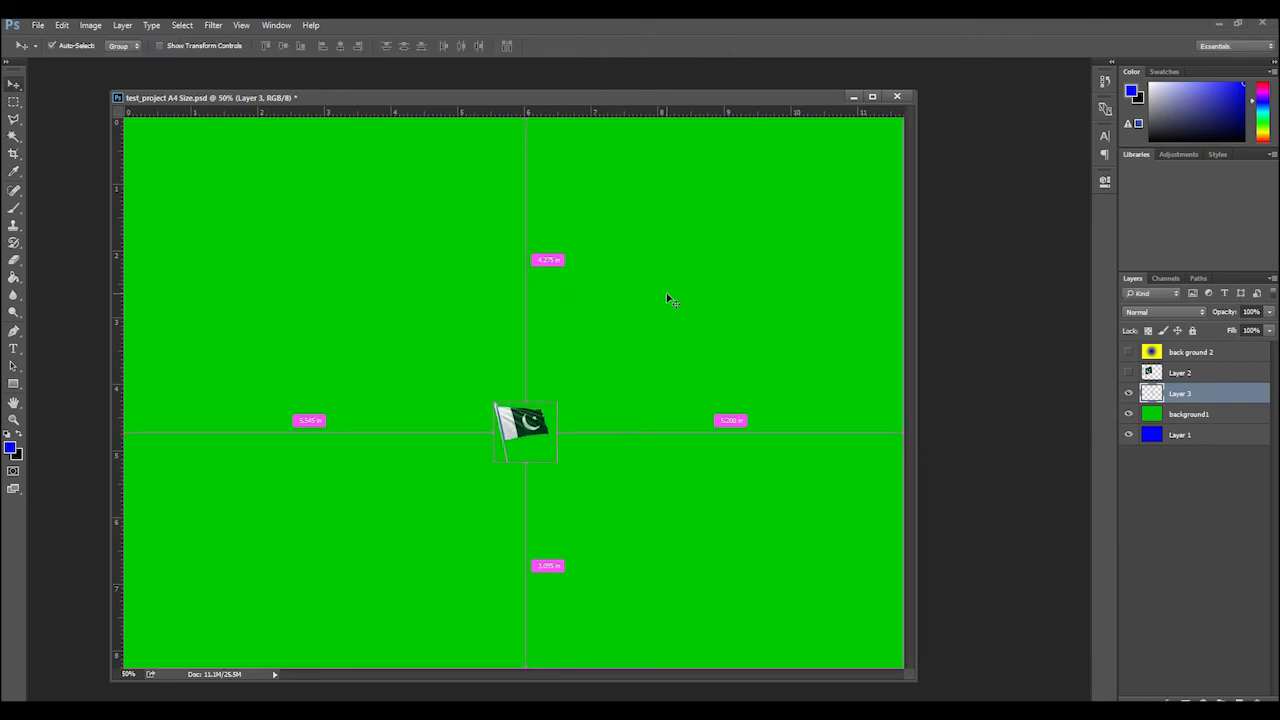
Enlarge the small flag with Free Transform to about 654% width and 635% height with a 1.75° horizontal skew, and apply it
key(ctrl+t)
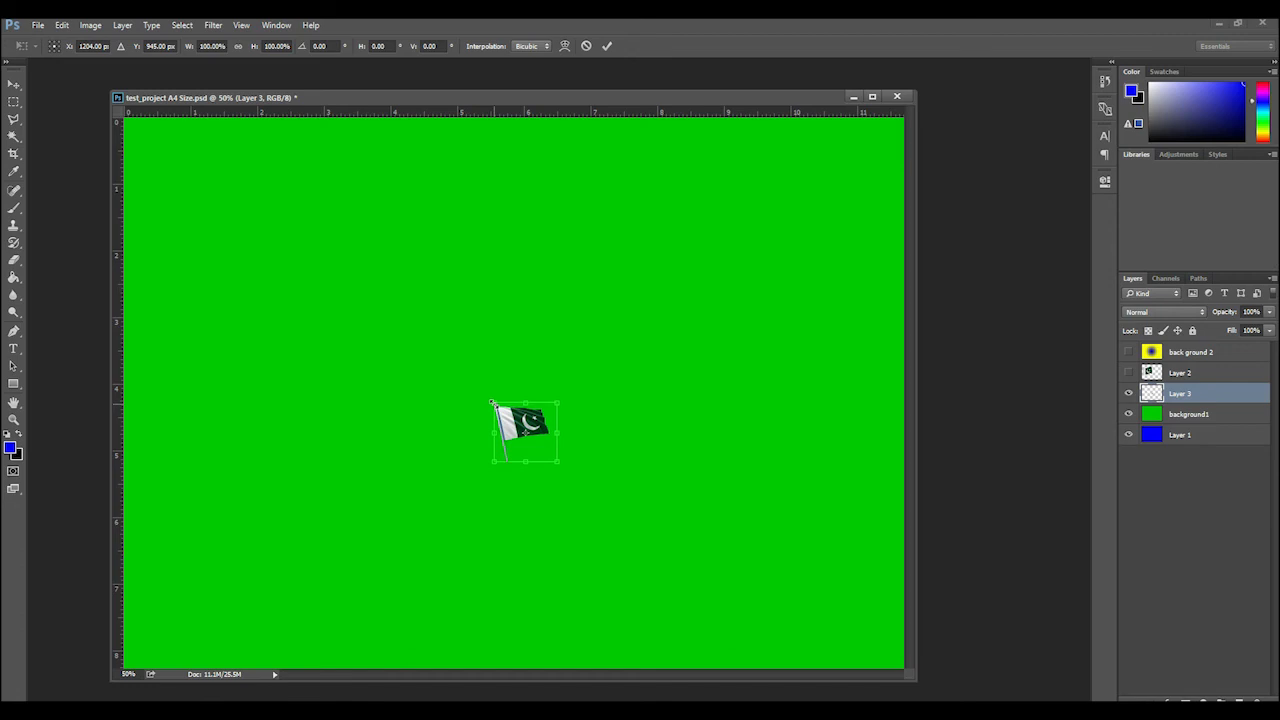
drag(492, 402, 395, 341)
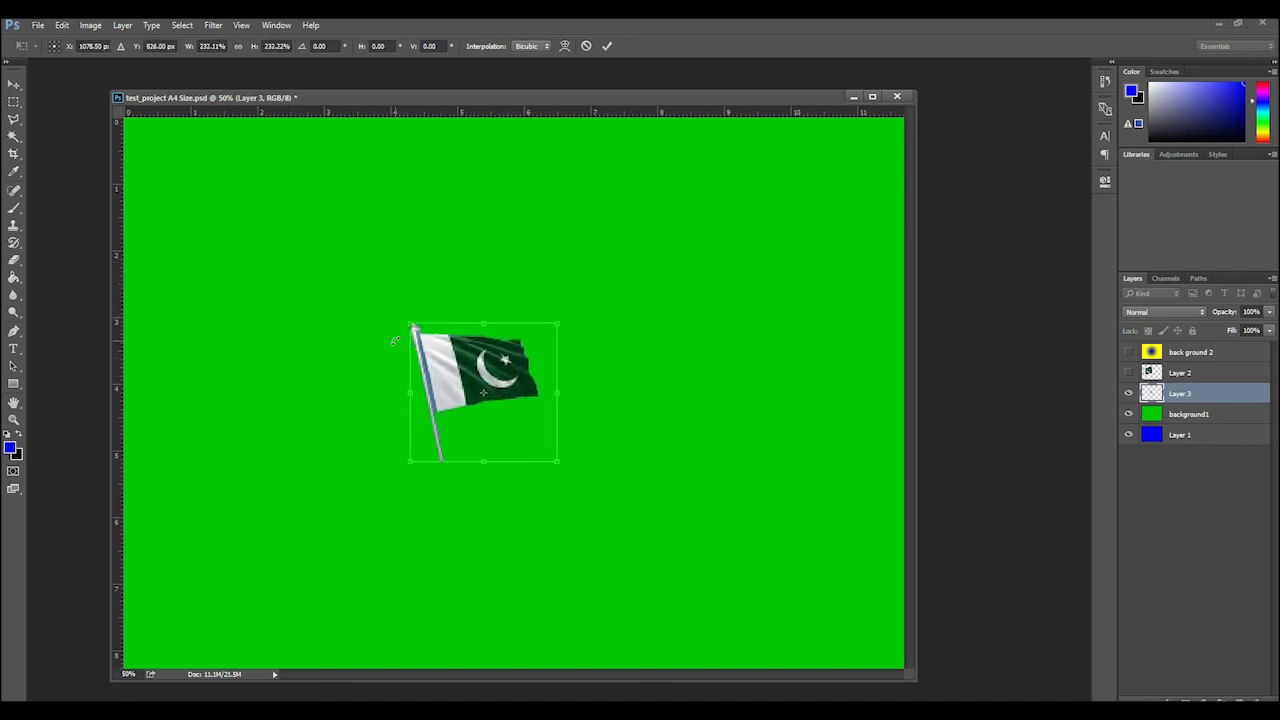
click(237, 46)
mouse_move(410, 324)
mouse_down()
mouse_move(360, 269)
mouse_move(506, 412)
mouse_move(420, 333)
mouse_up()
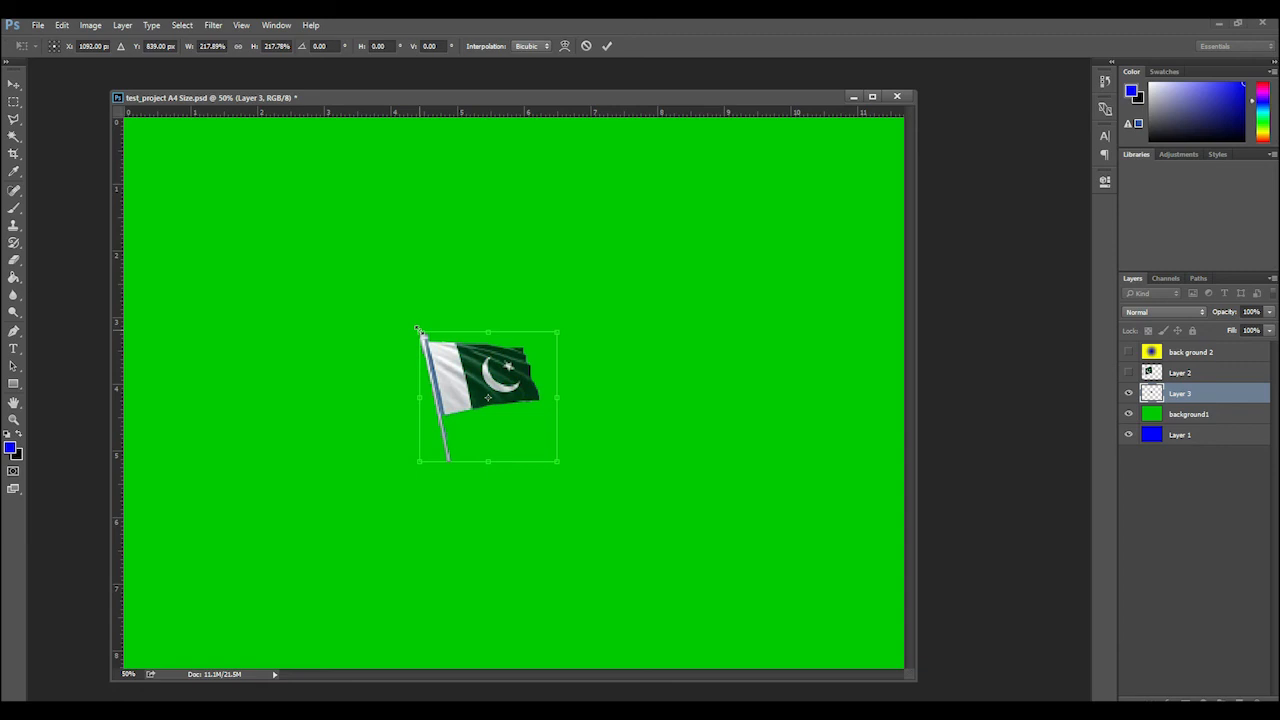
mouse_move(417, 330)
mouse_down()
mouse_move(384, 302)
mouse_move(484, 332)
mouse_move(290, 306)
mouse_move(516, 320)
mouse_move(420, 330)
mouse_move(328, 300)
mouse_move(413, 330)
mouse_up()
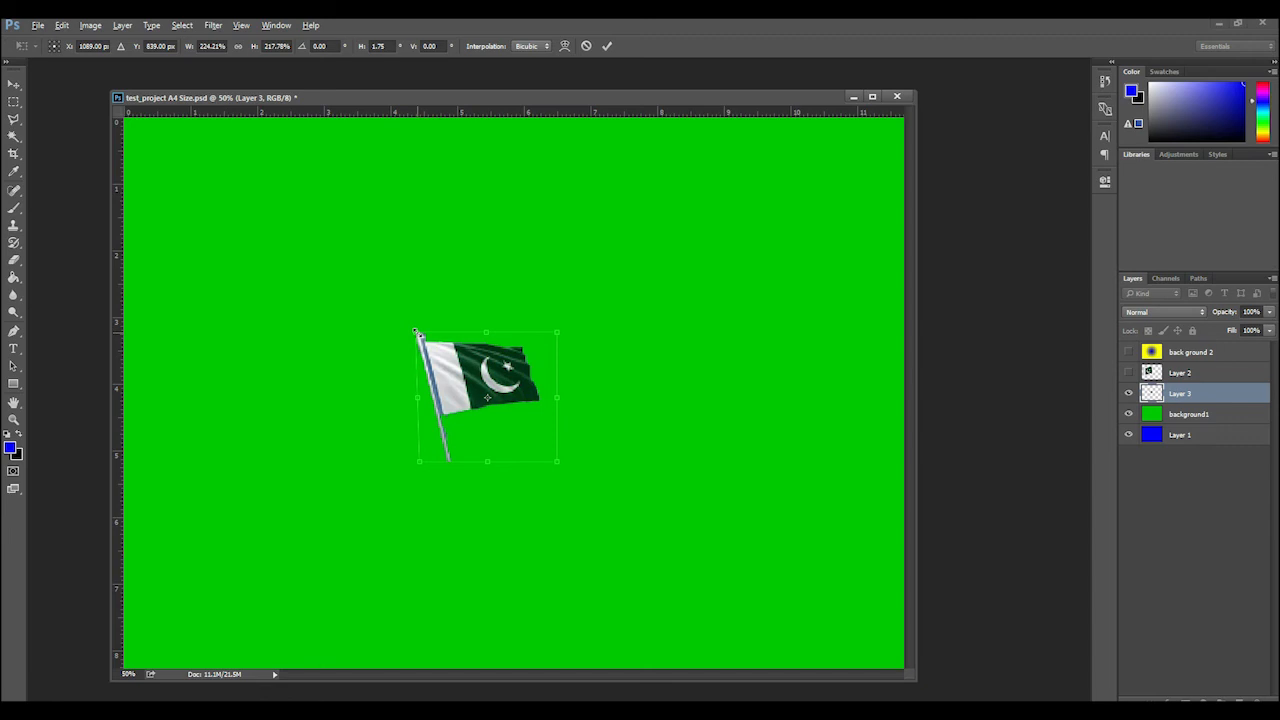
drag(416, 332, 255, 234)
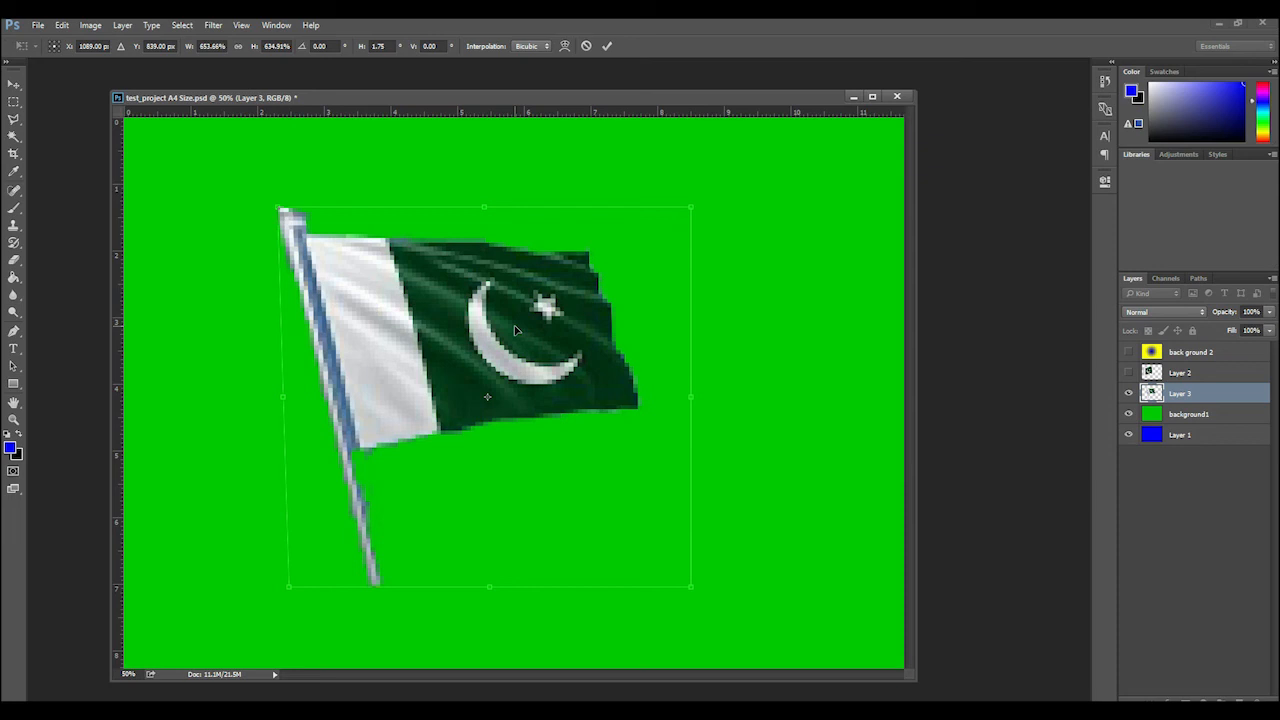
key(Return)
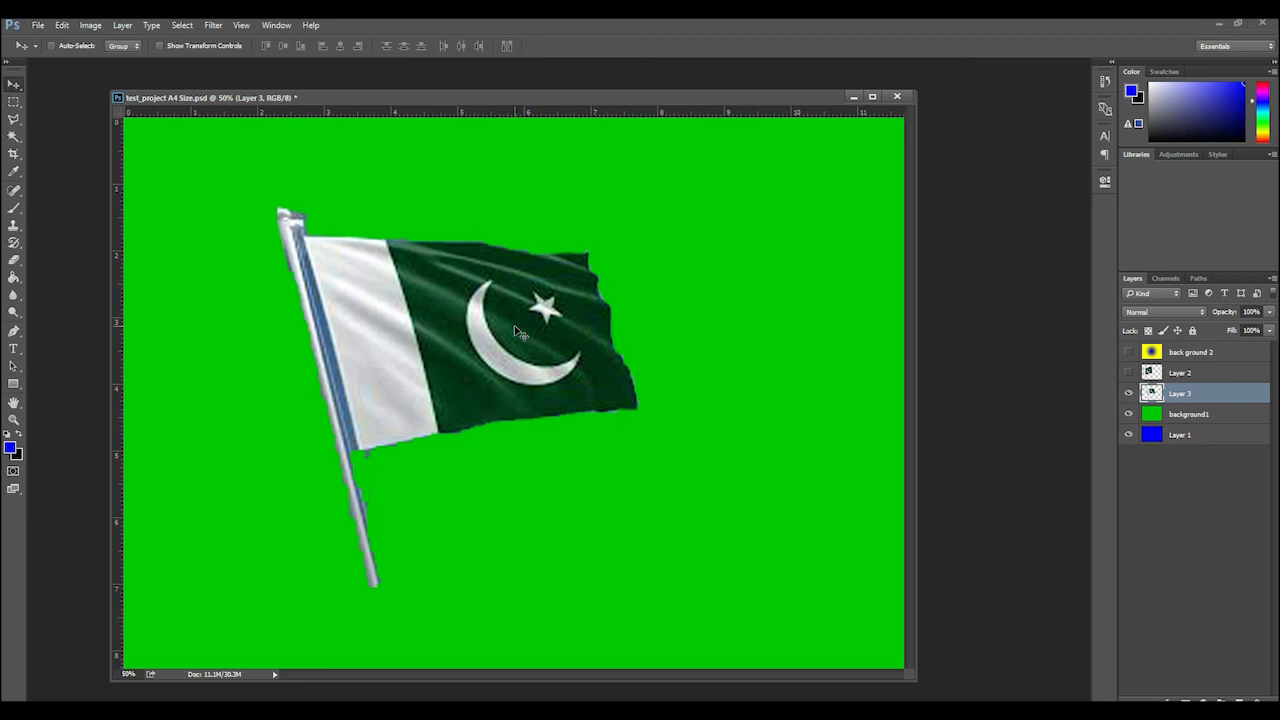
Hide the background1 and Layer 1 layers so that only the enlarged flag shows on transparency
key(ctrl+minus)
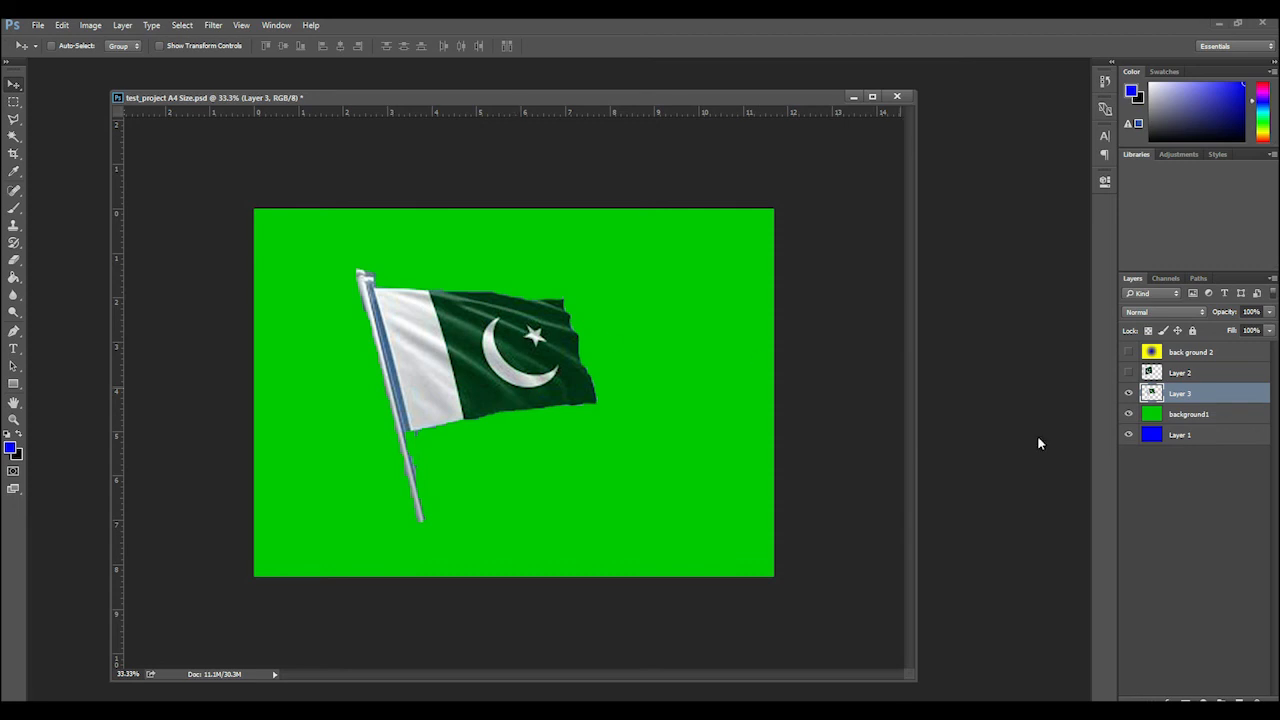
click(1130, 414)
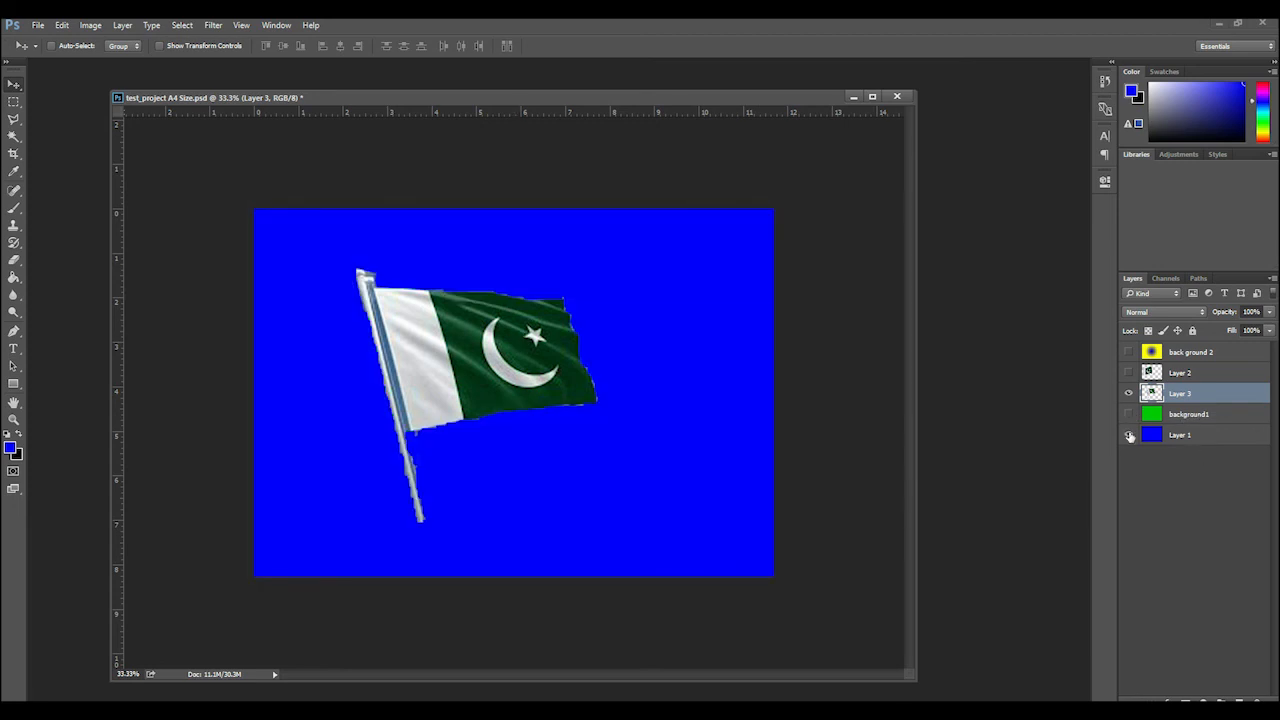
click(1129, 435)
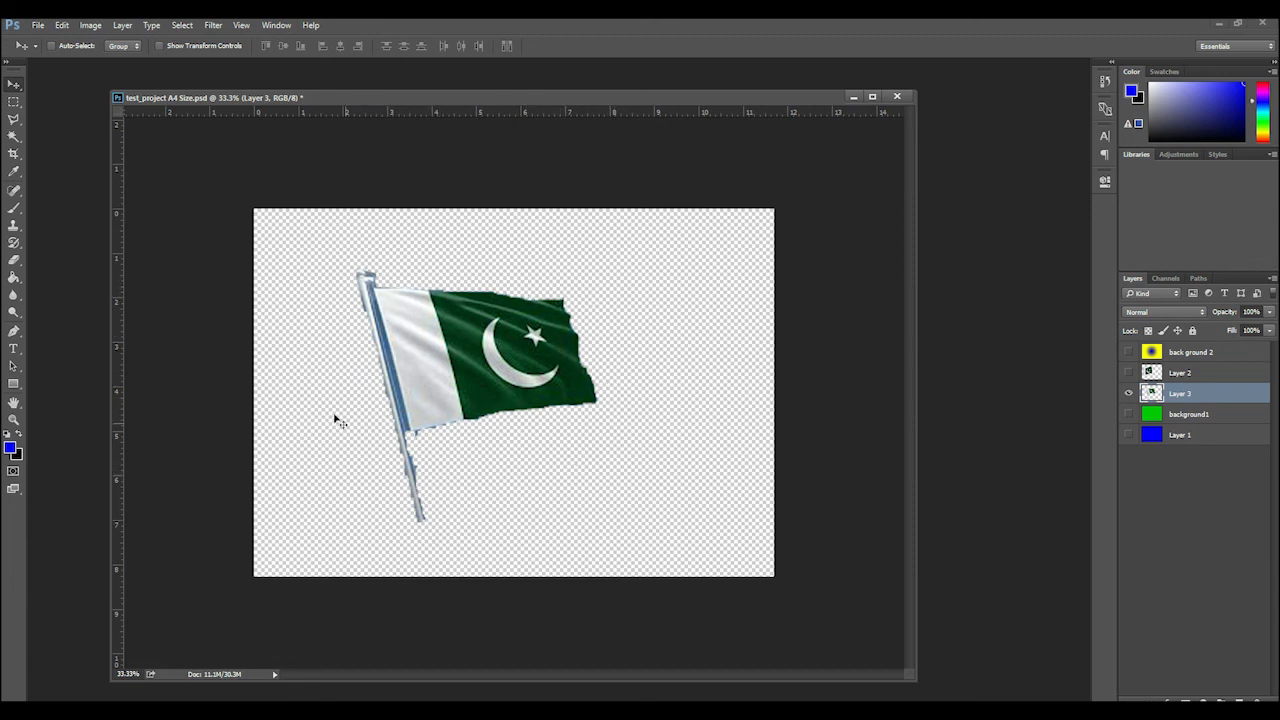
Blur the edges of the flag and pole with a 374 px Blur tool brush at 100% hardness, and turn on CMYK proof colors
click(14, 295)
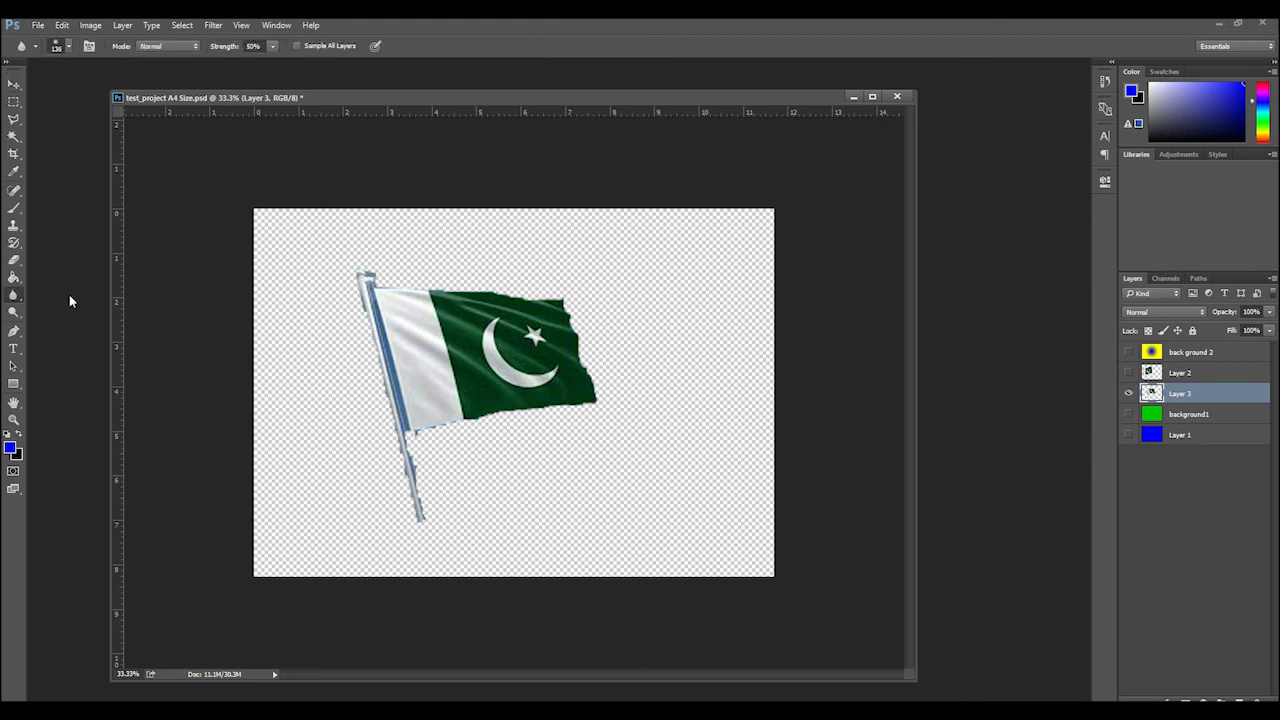
right_click(673, 449)
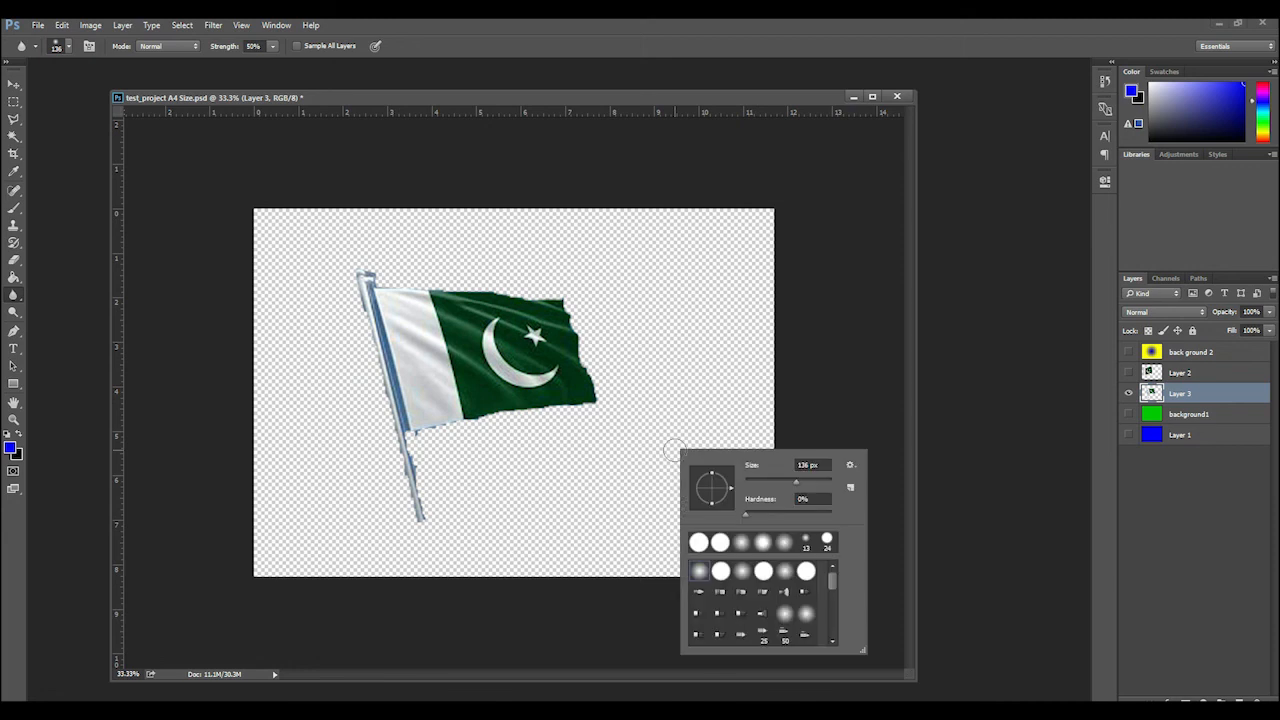
click(720, 572)
drag(795, 482, 819, 484)
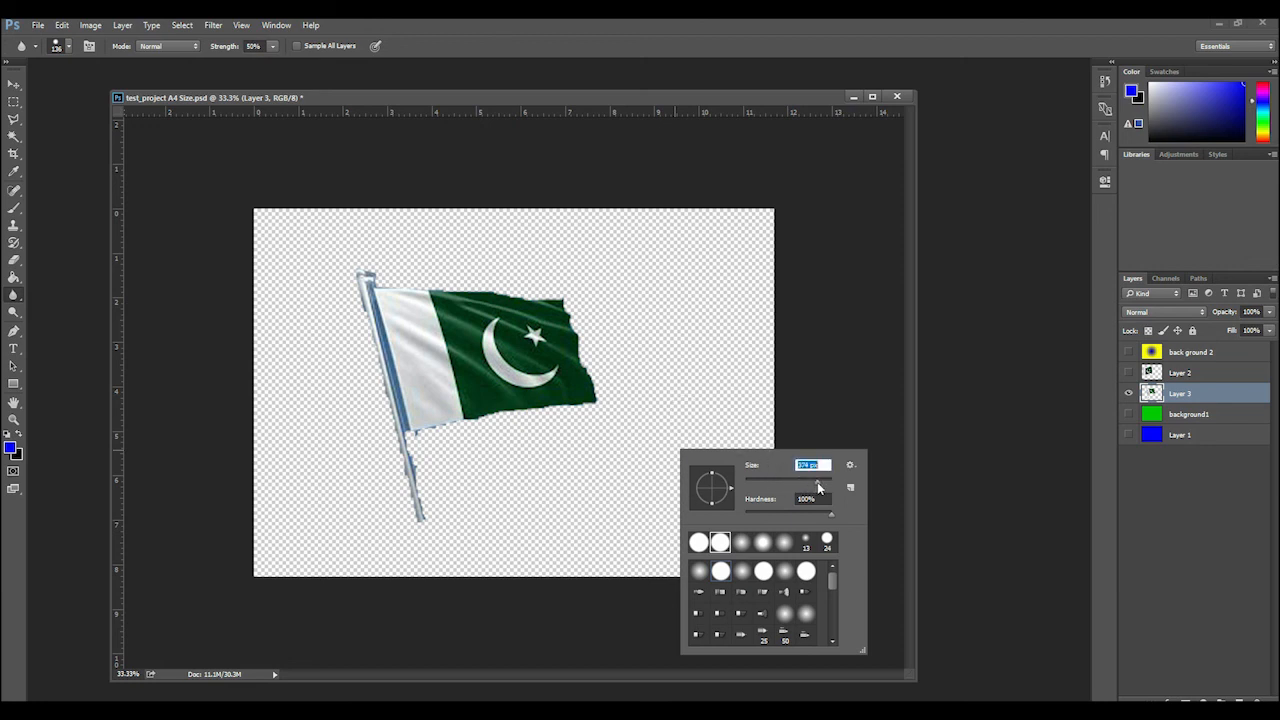
click(712, 387)
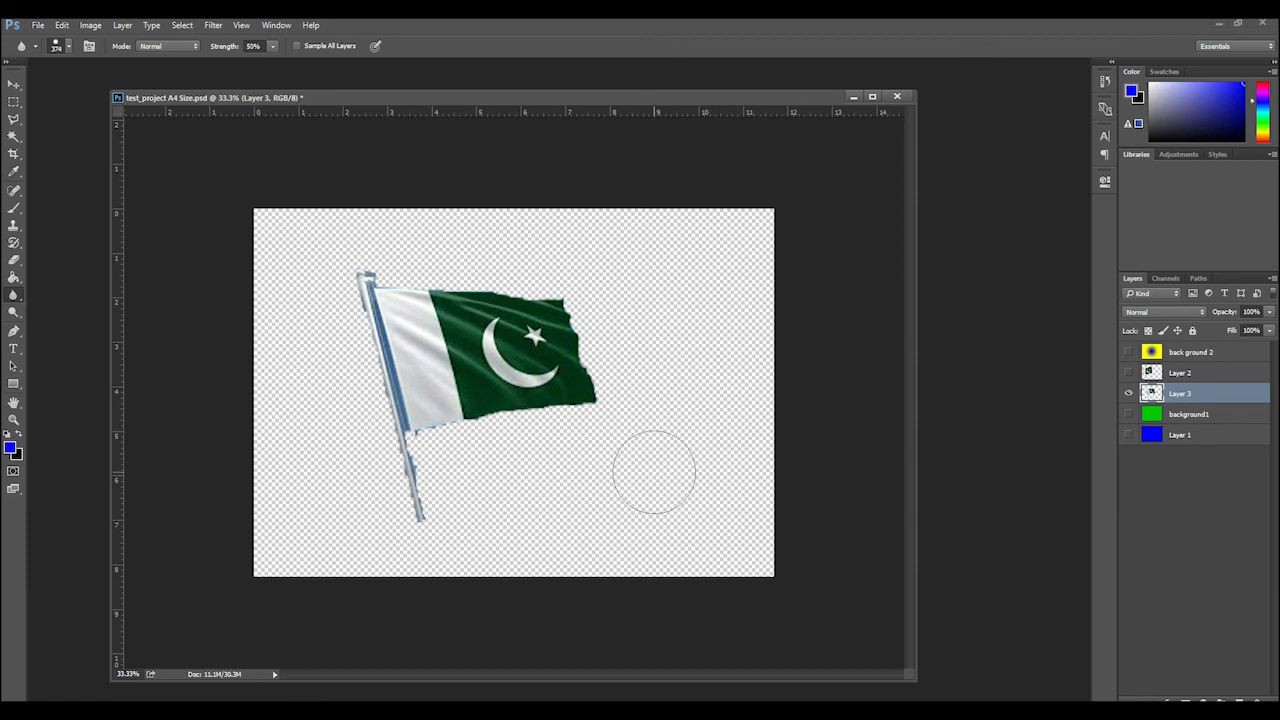
key(ctrl+y)
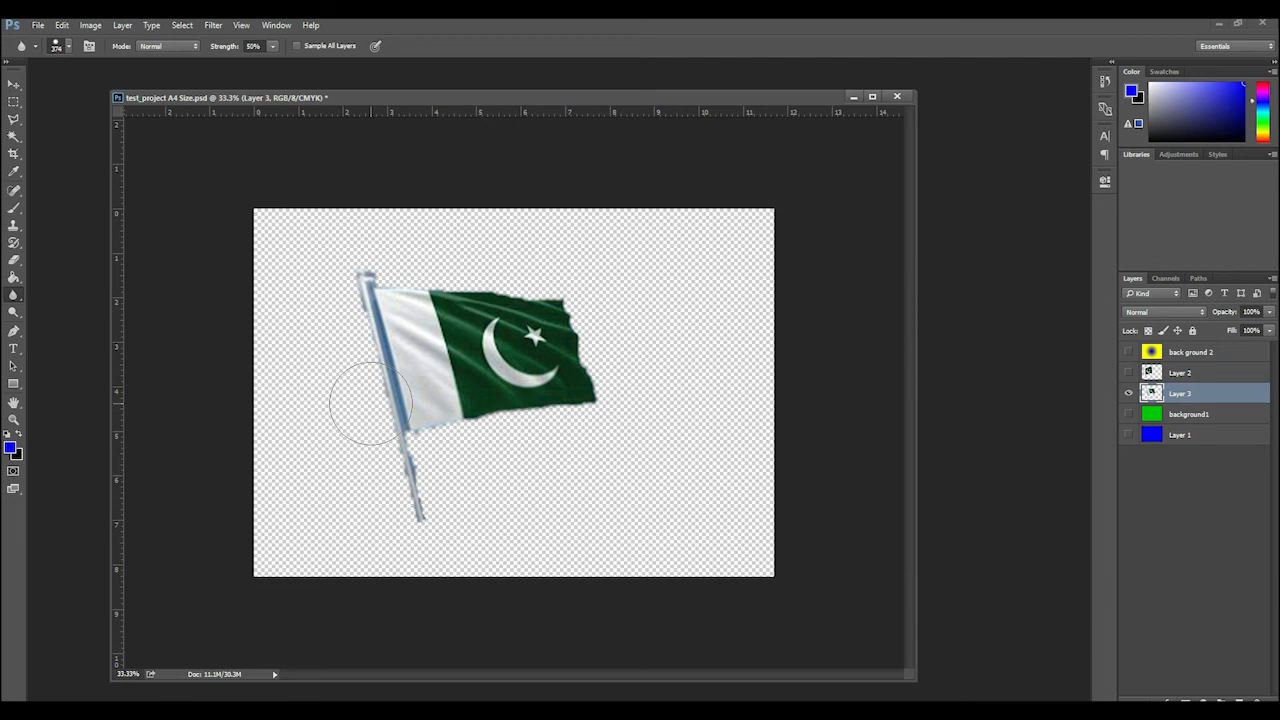
Save a JPEG copy of the image as "test pic1" in the training files folder at maximum quality 12
click(14, 86)
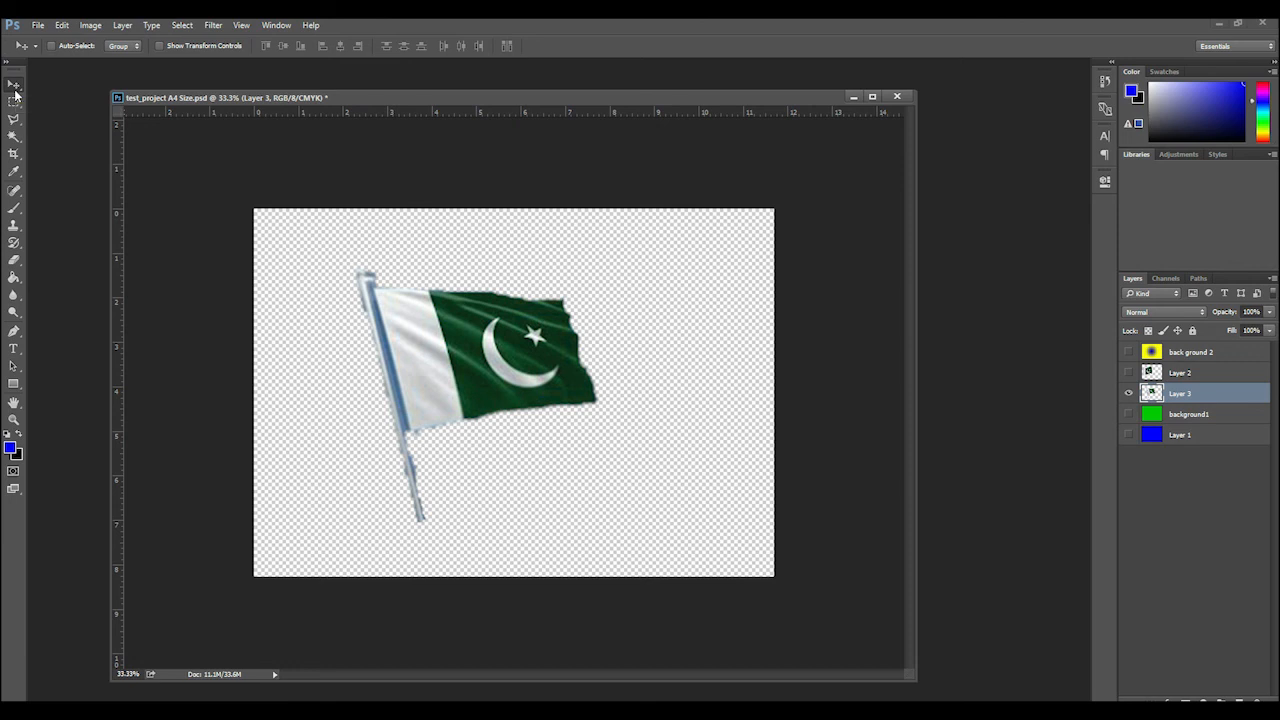
click(38, 25)
click(92, 174)
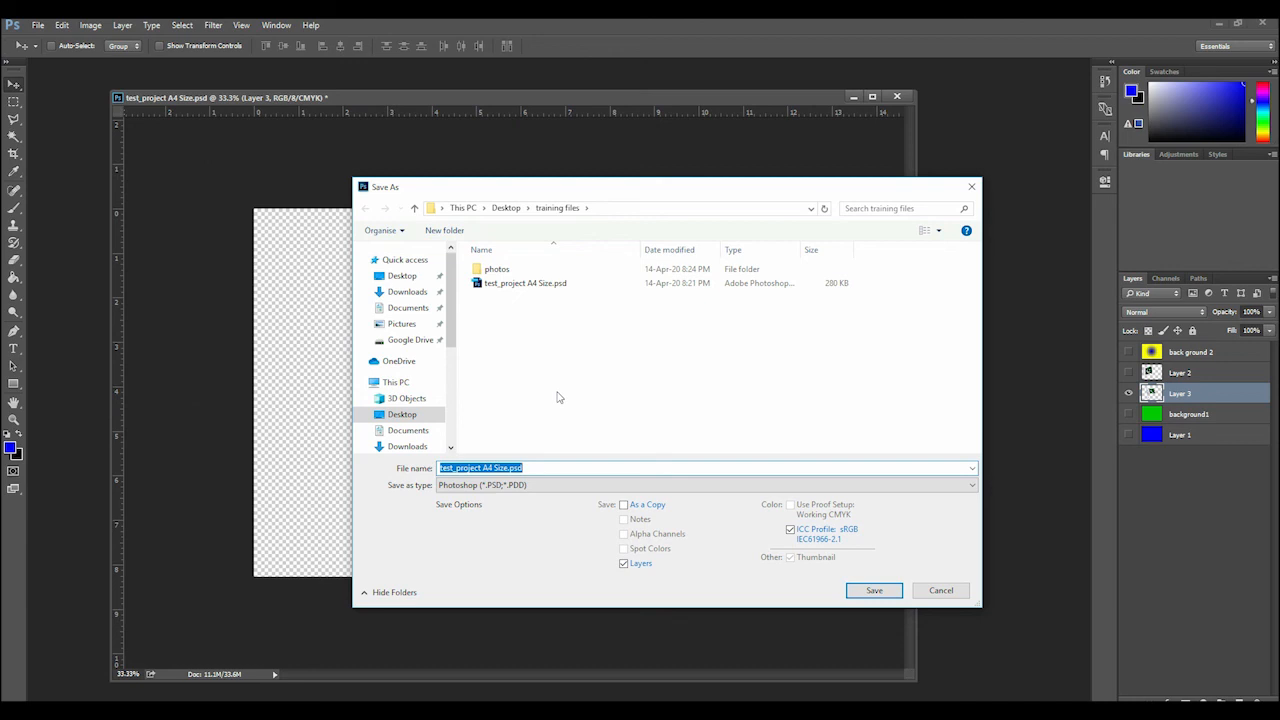
text(u)
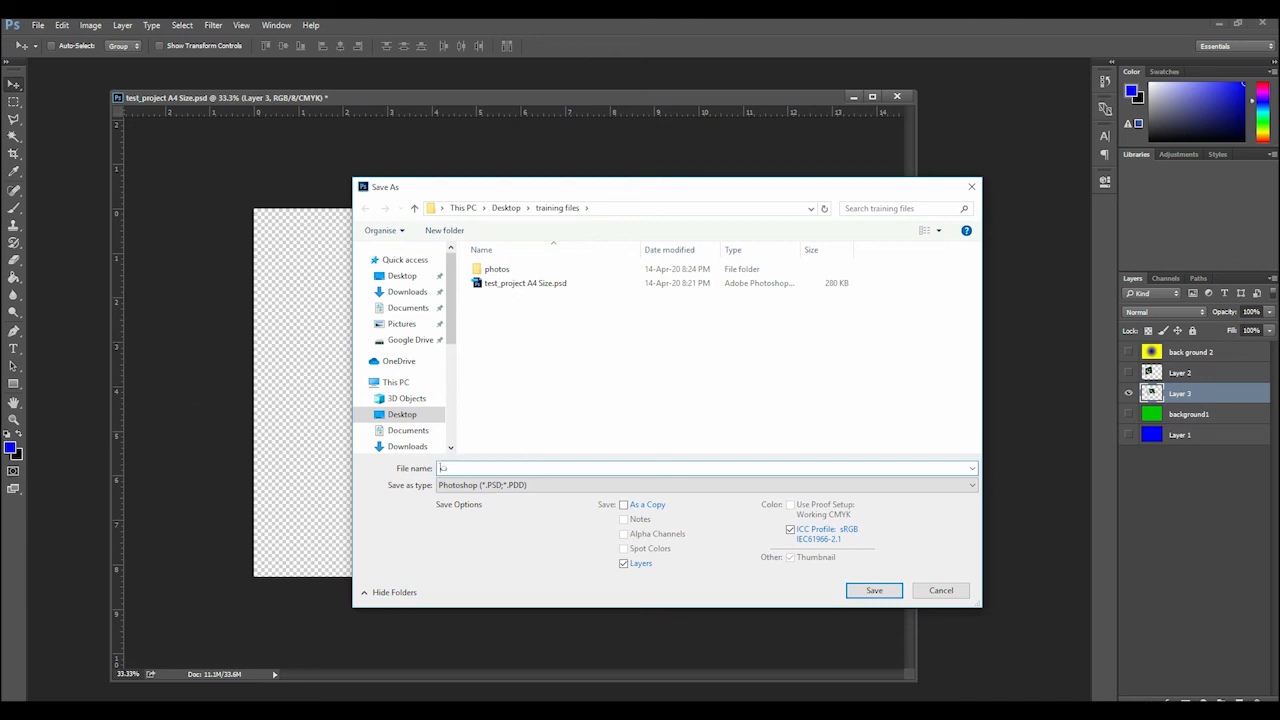
text(test pic1)
click(586, 486)
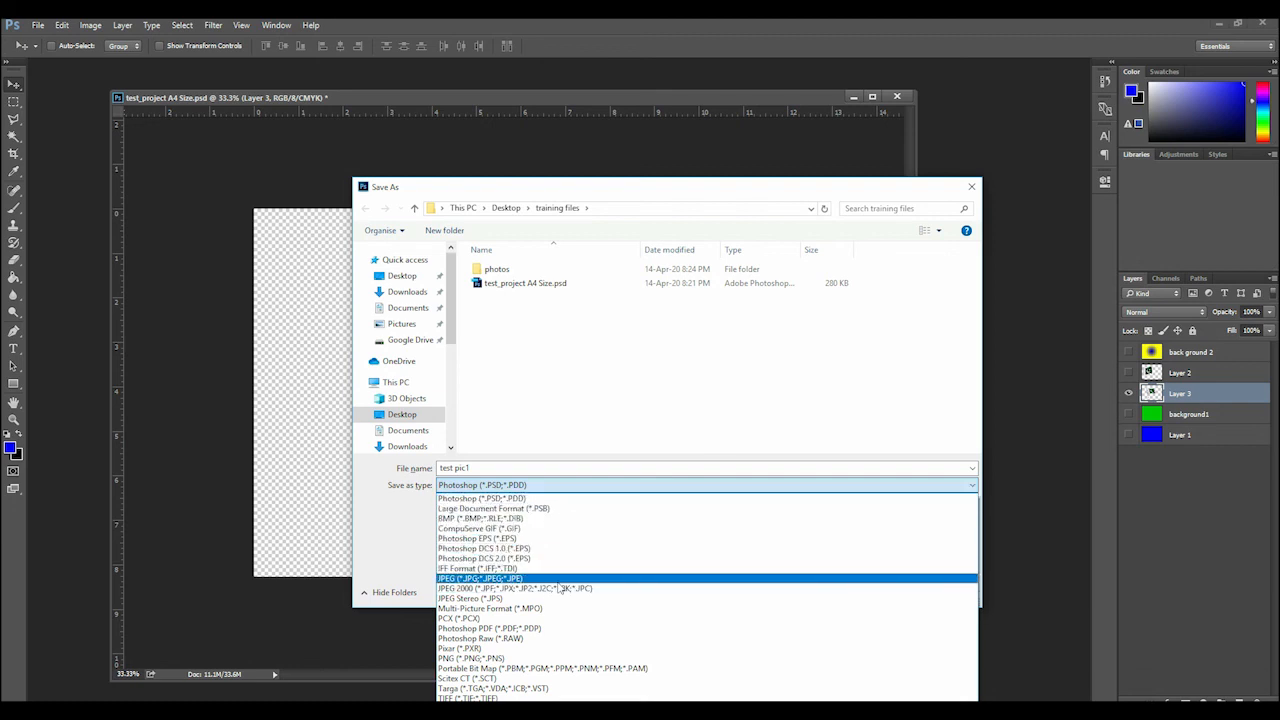
click(487, 580)
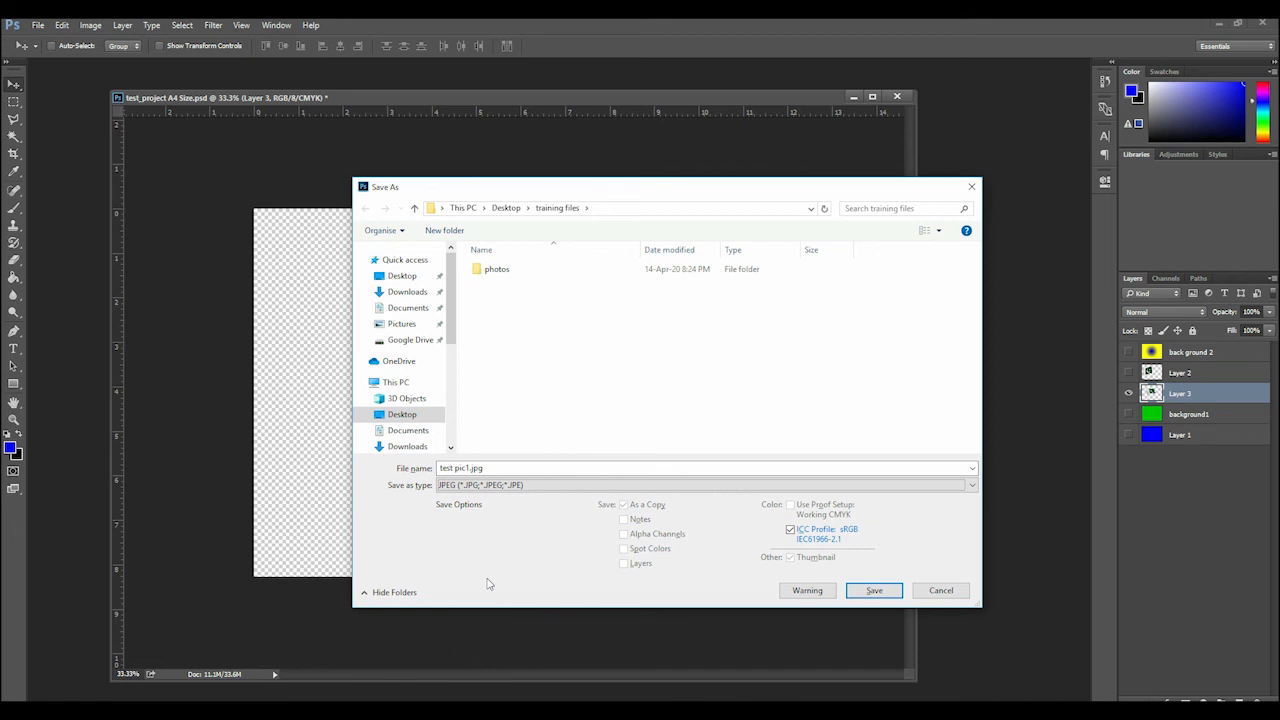
click(872, 589)
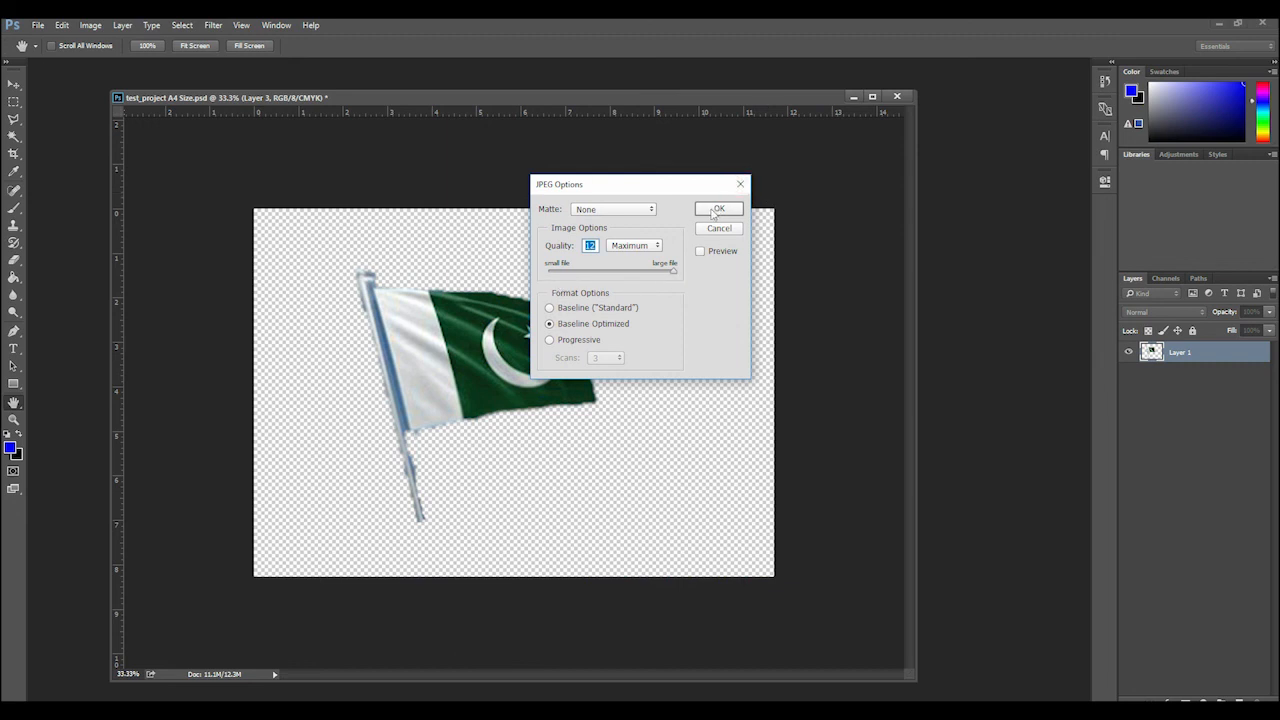
click(719, 210)
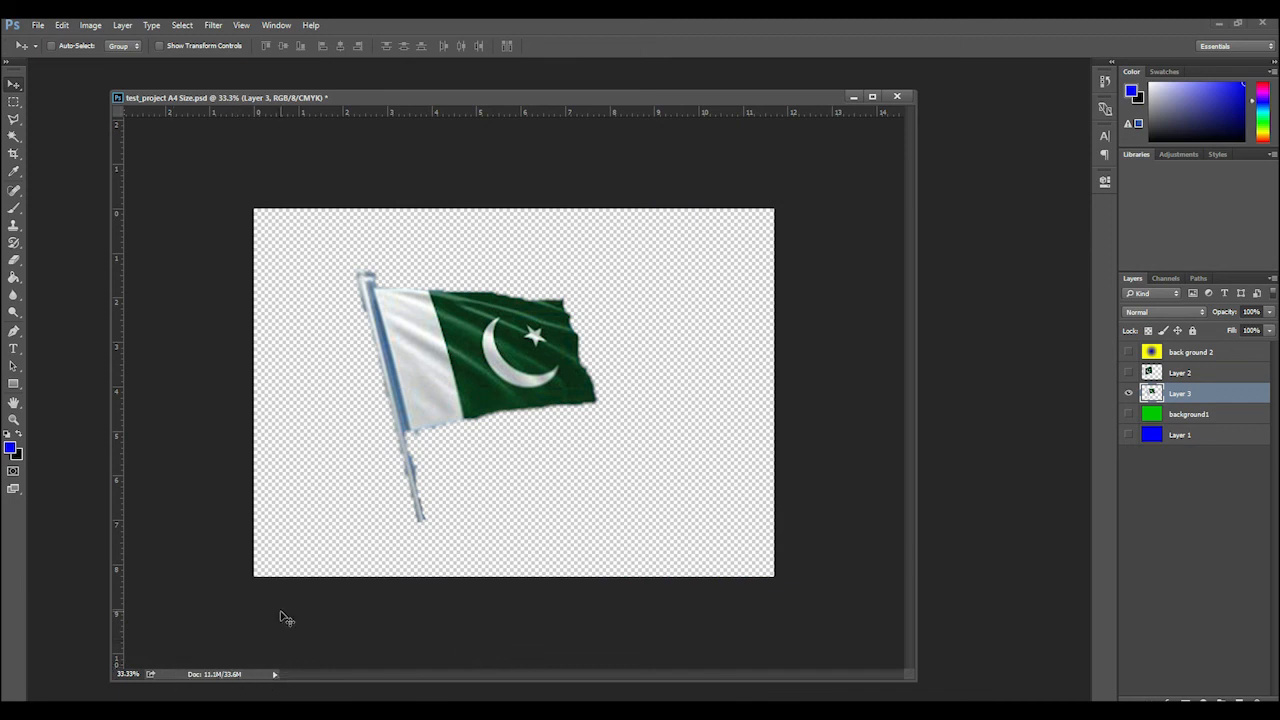
Save a PNG copy of the image as "test pic 2" in the training files folder
click(37, 25)
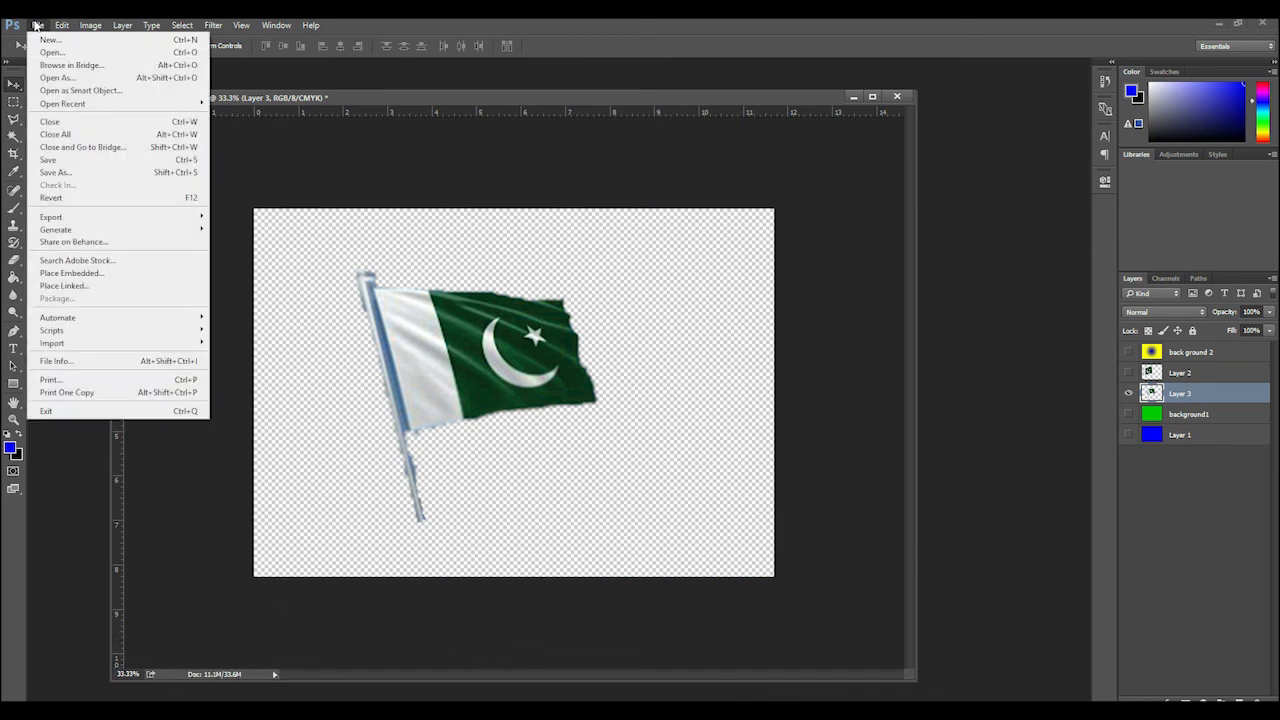
click(86, 173)
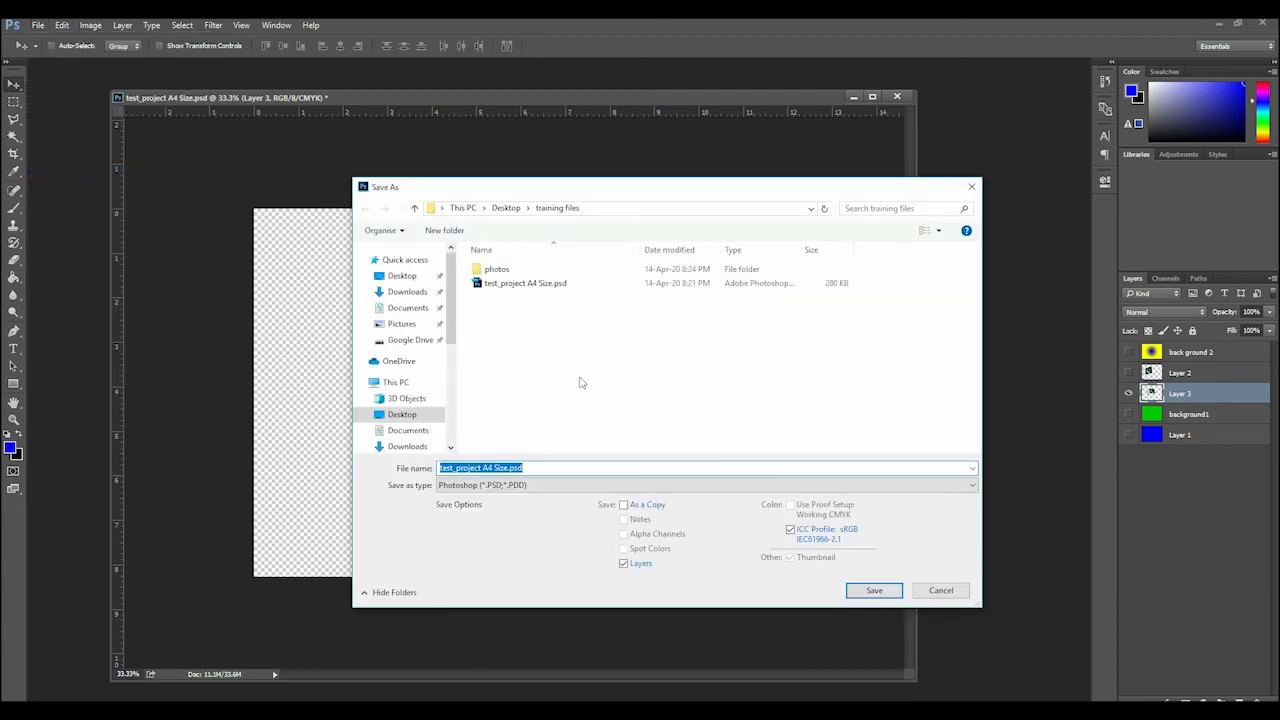
click(524, 486)
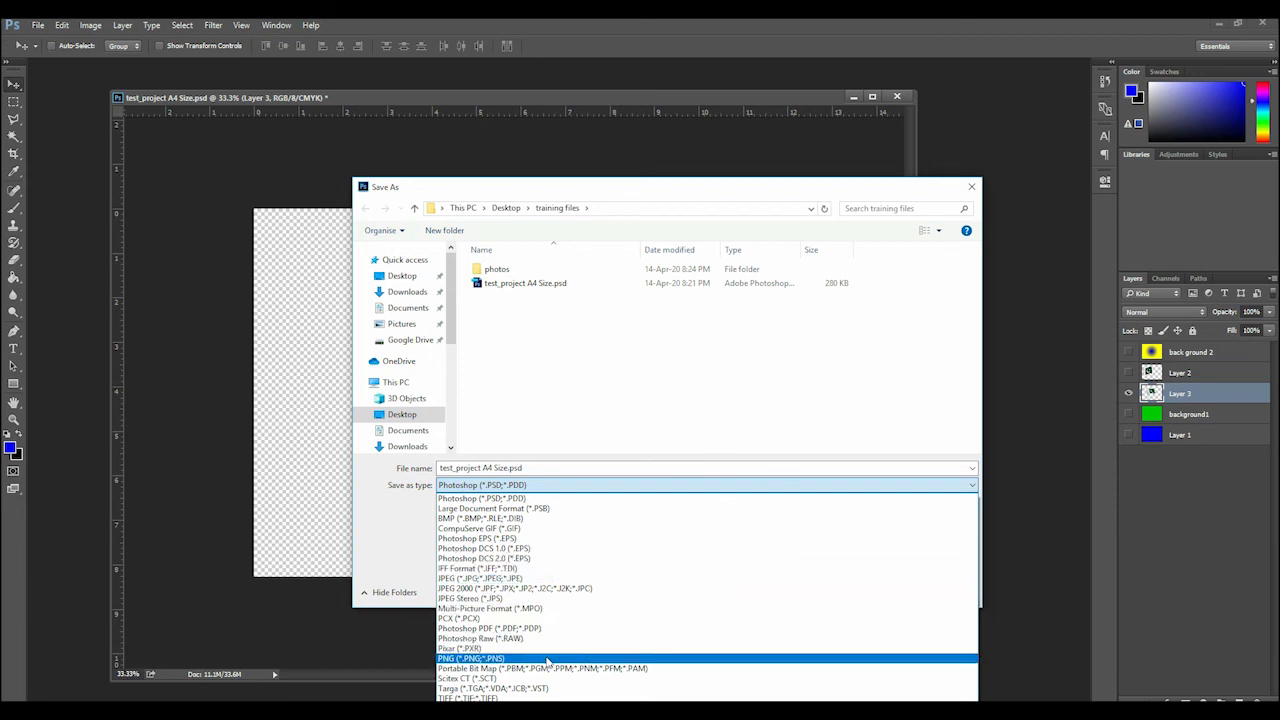
click(547, 659)
click(521, 467)
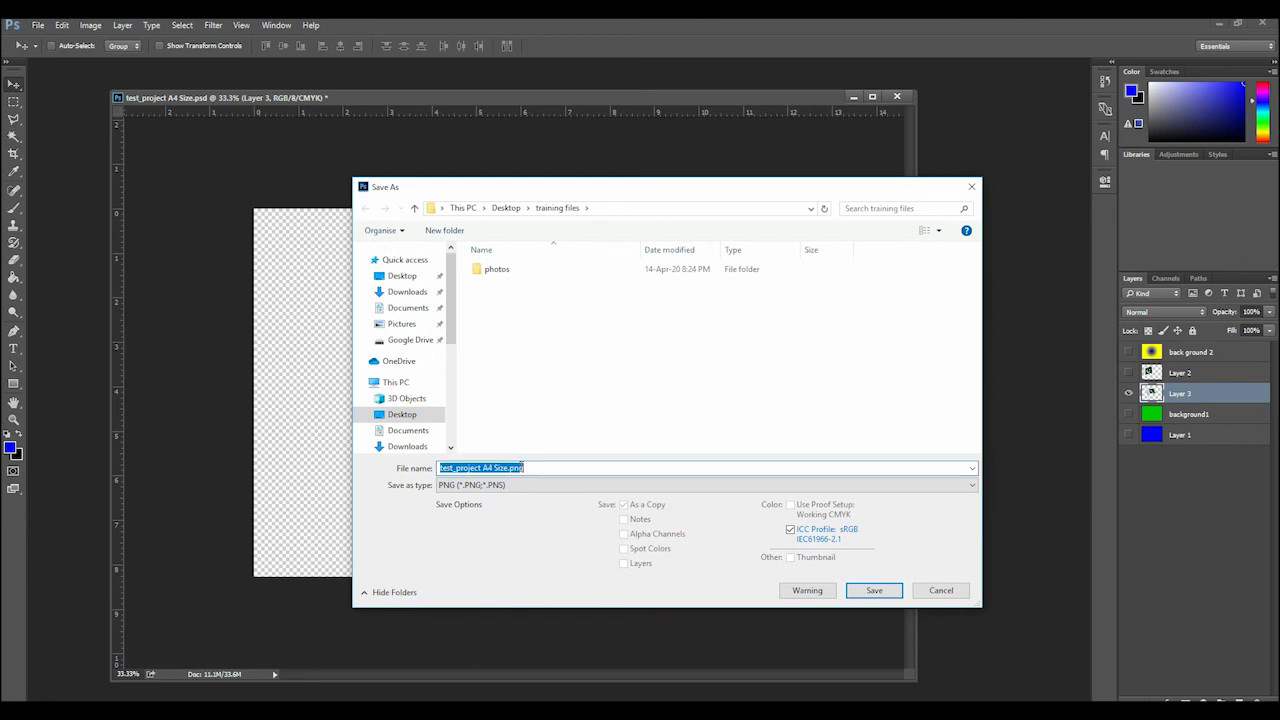
text(test pic1.j)
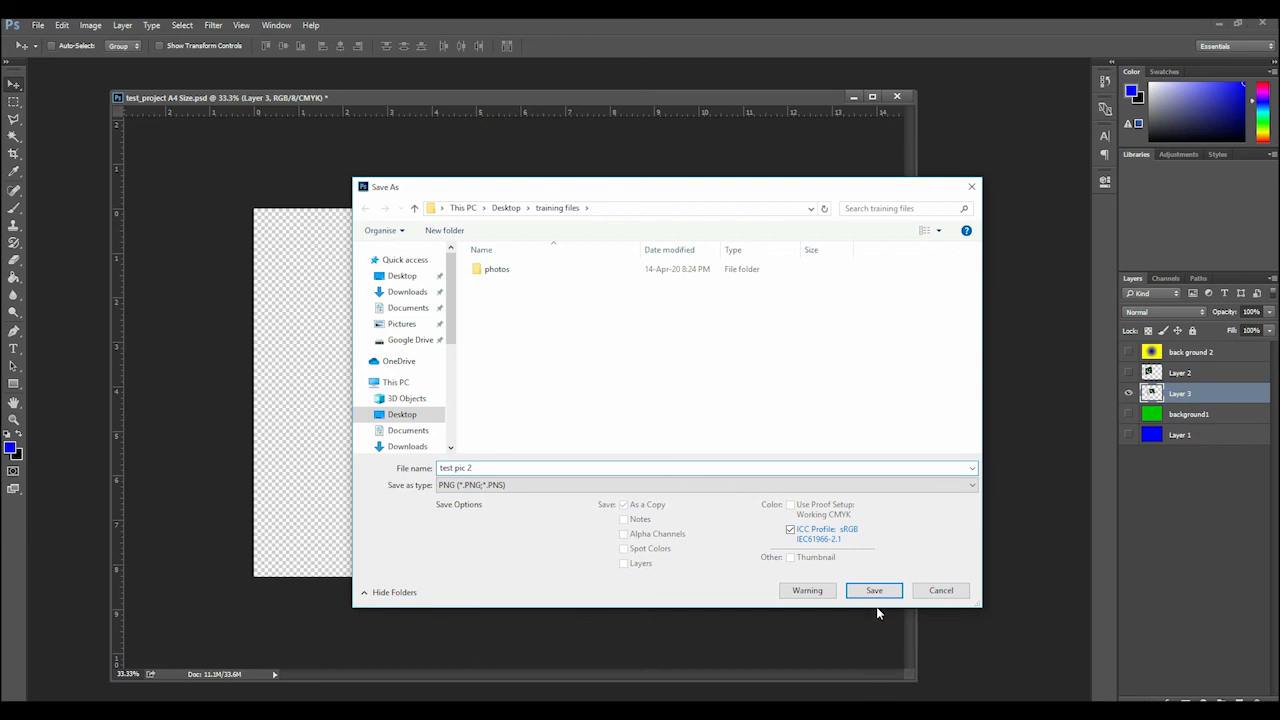
click(874, 592)
click(1236, 345)
Close the test_project A4 Size document and save its changes
click(897, 97)
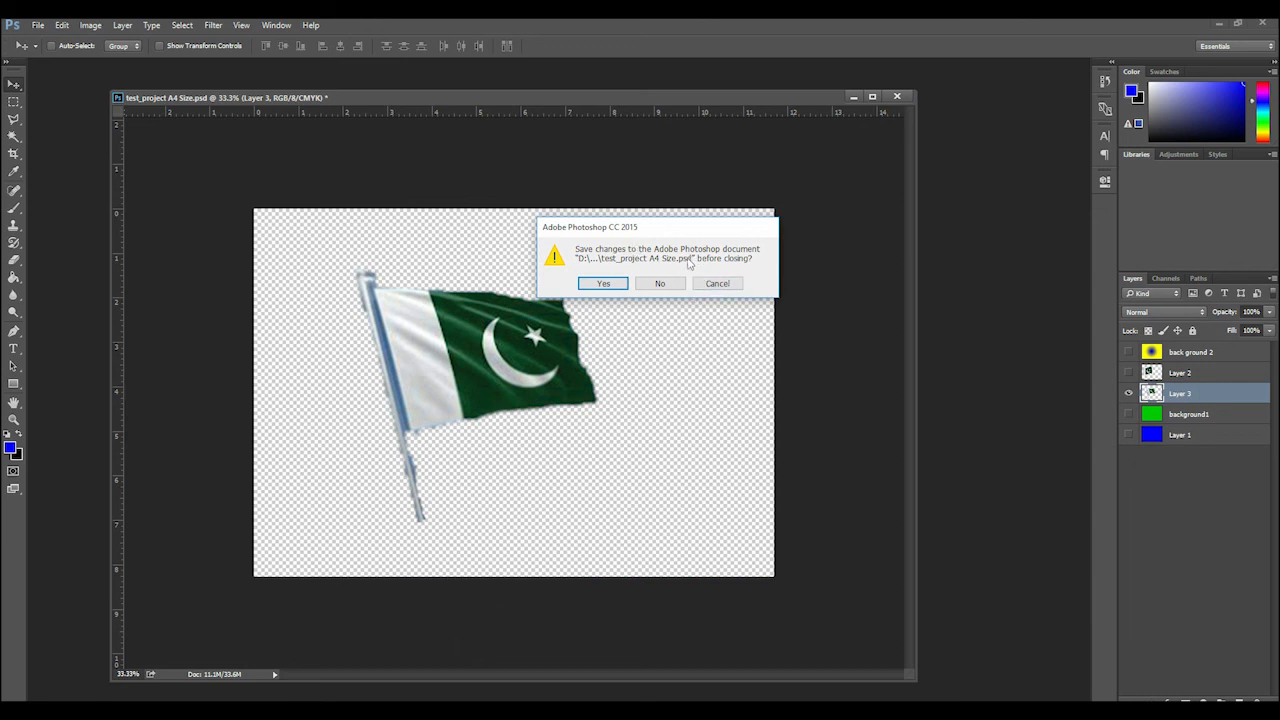
click(715, 284)
click(601, 284)
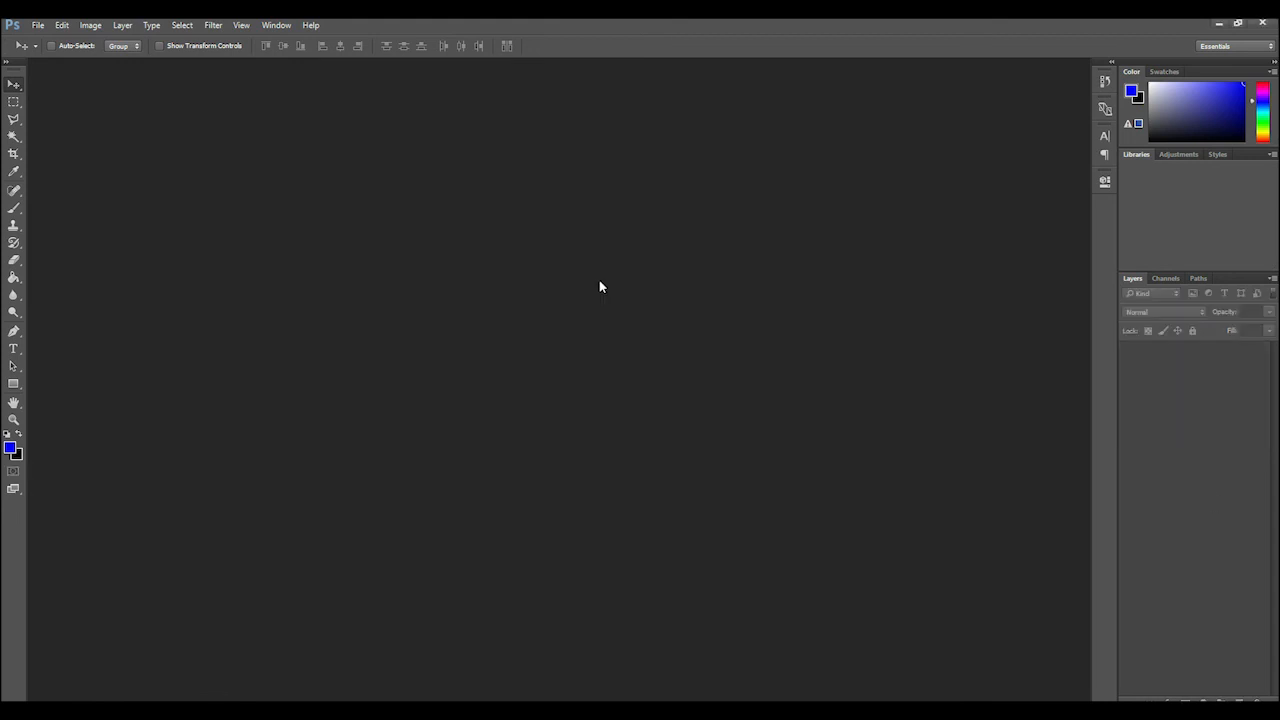
click(38, 25)
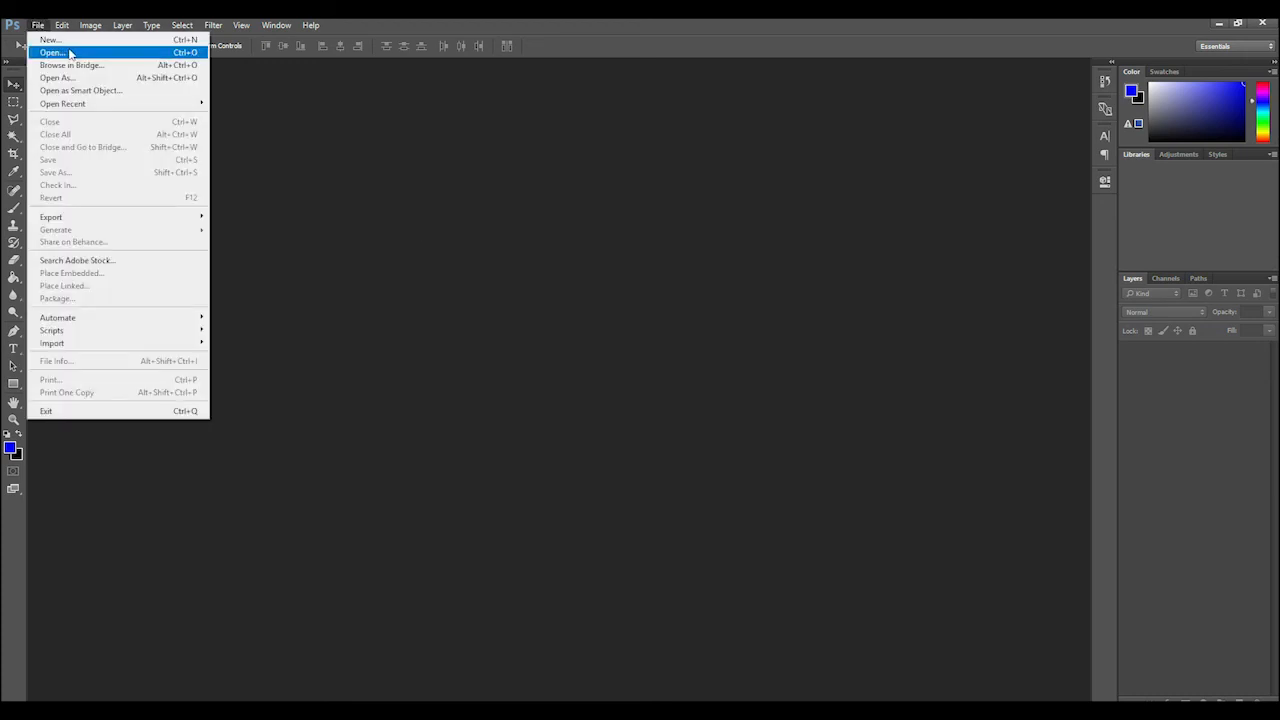
click(70, 53)
key(Escape)
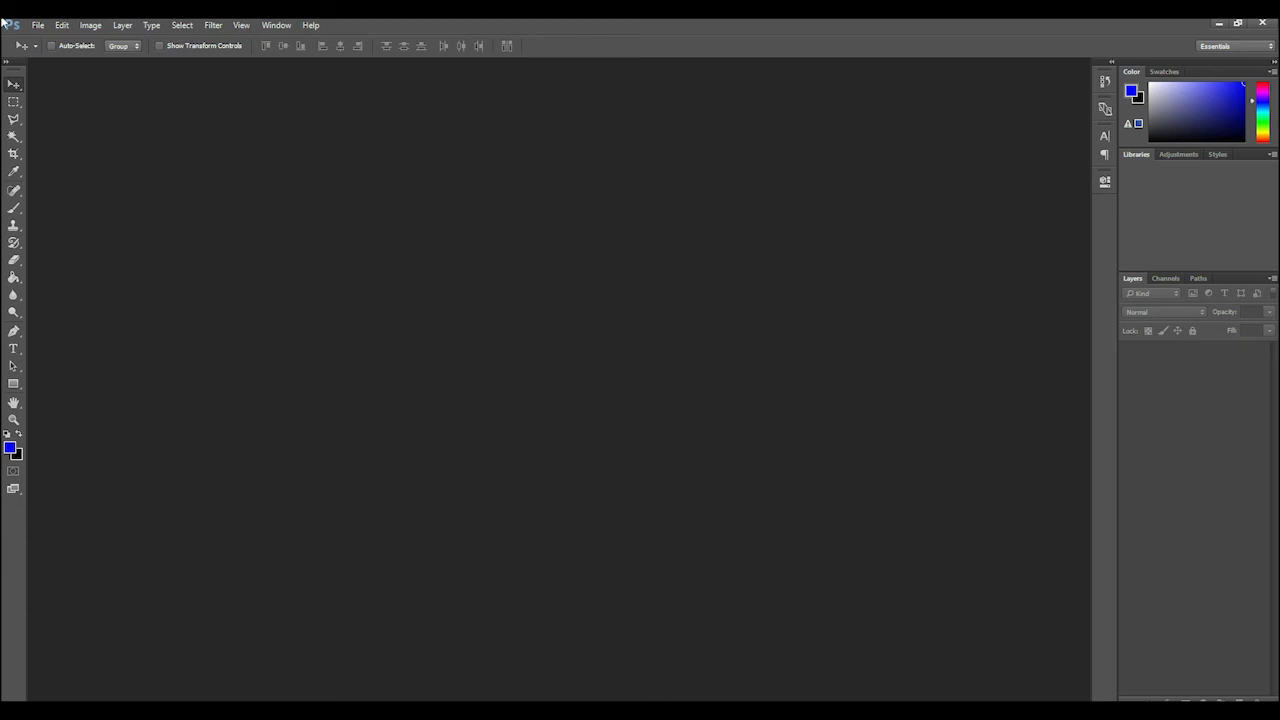
Create a new transparent 29.71 x 21.01 cm RGB document at 200 pixels/inch and float it in its own window
click(38, 25)
click(42, 40)
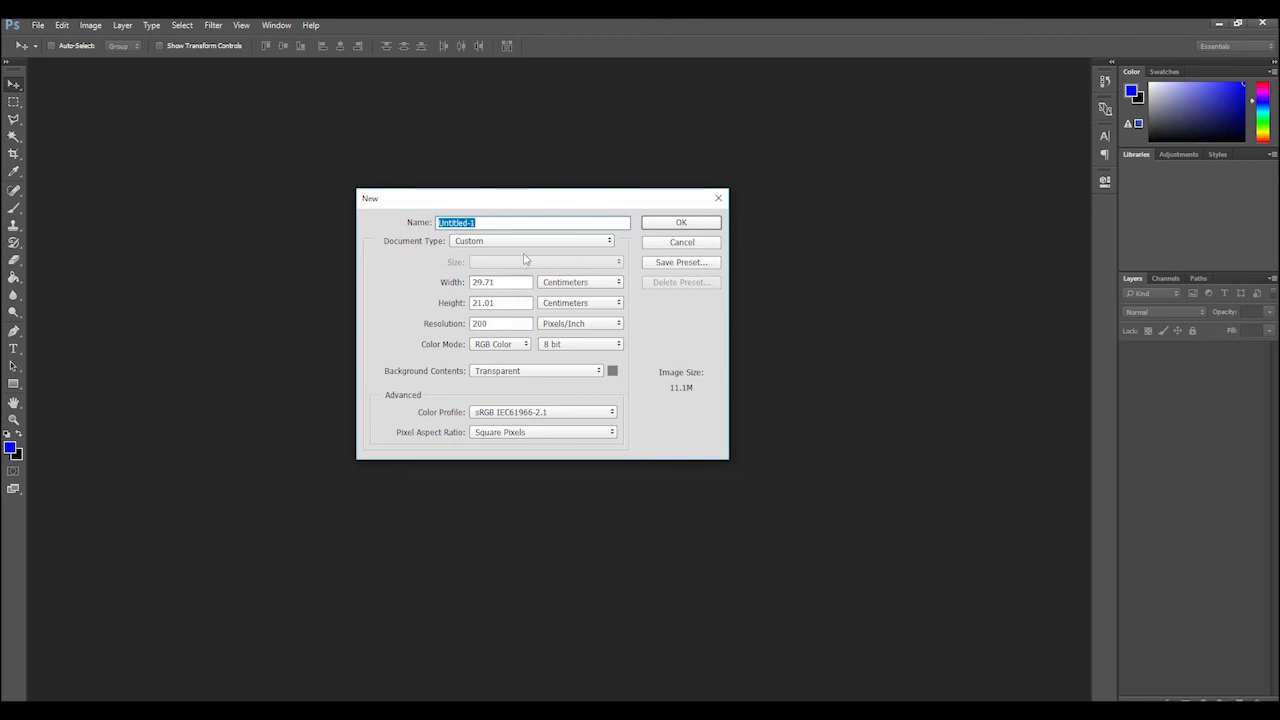
click(665, 225)
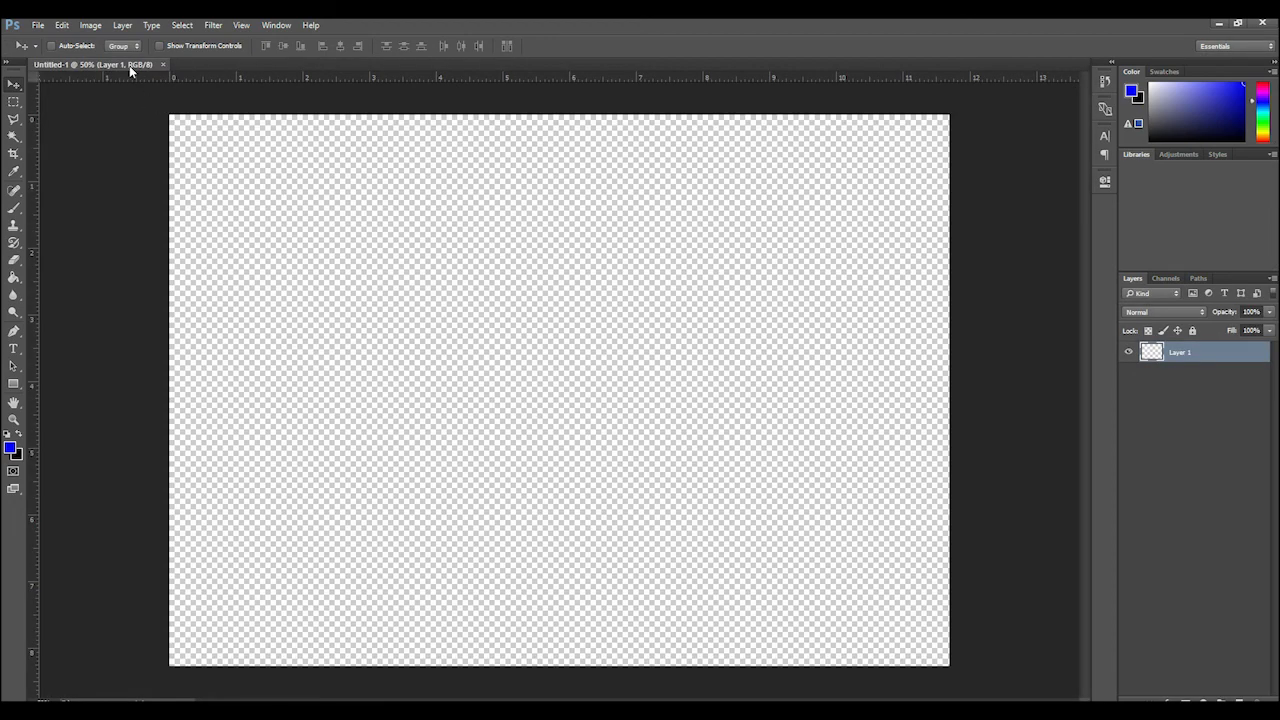
drag(128, 68, 260, 97)
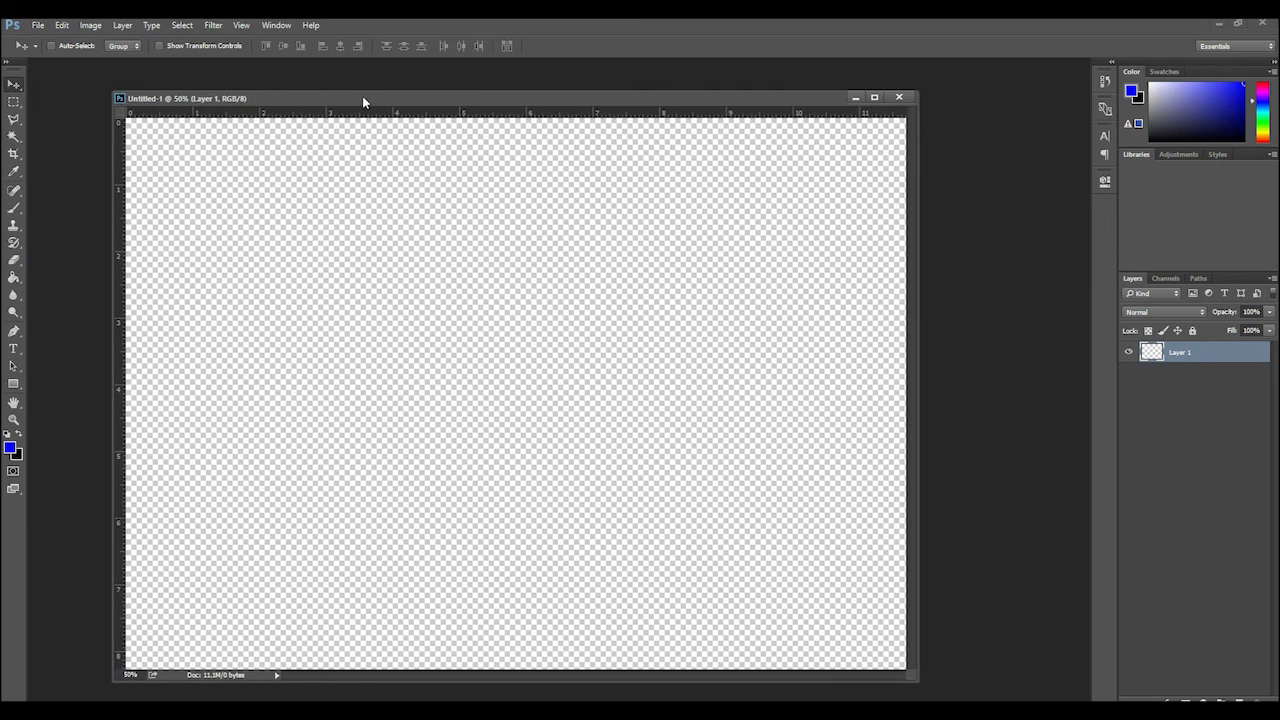
drag(362, 96, 308, 80)
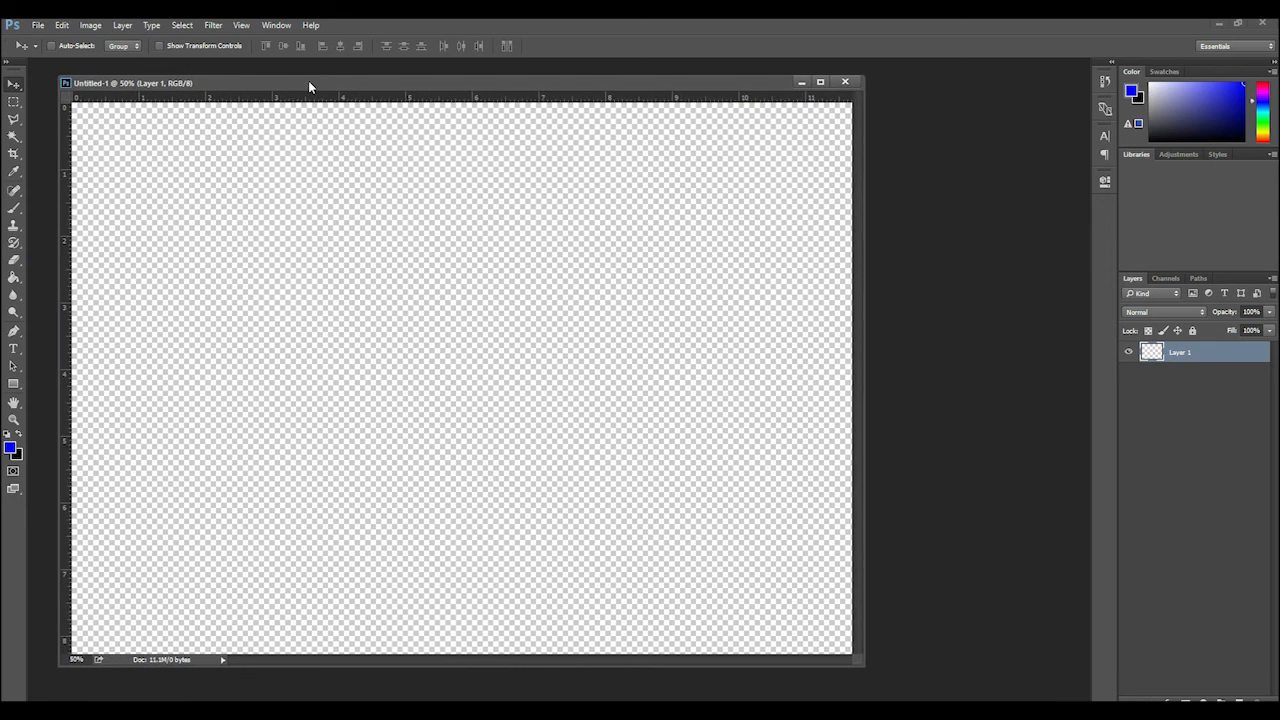
Open both "test pic 2.png" and "test pic1.jpg" from the training files folder
click(949, 245)
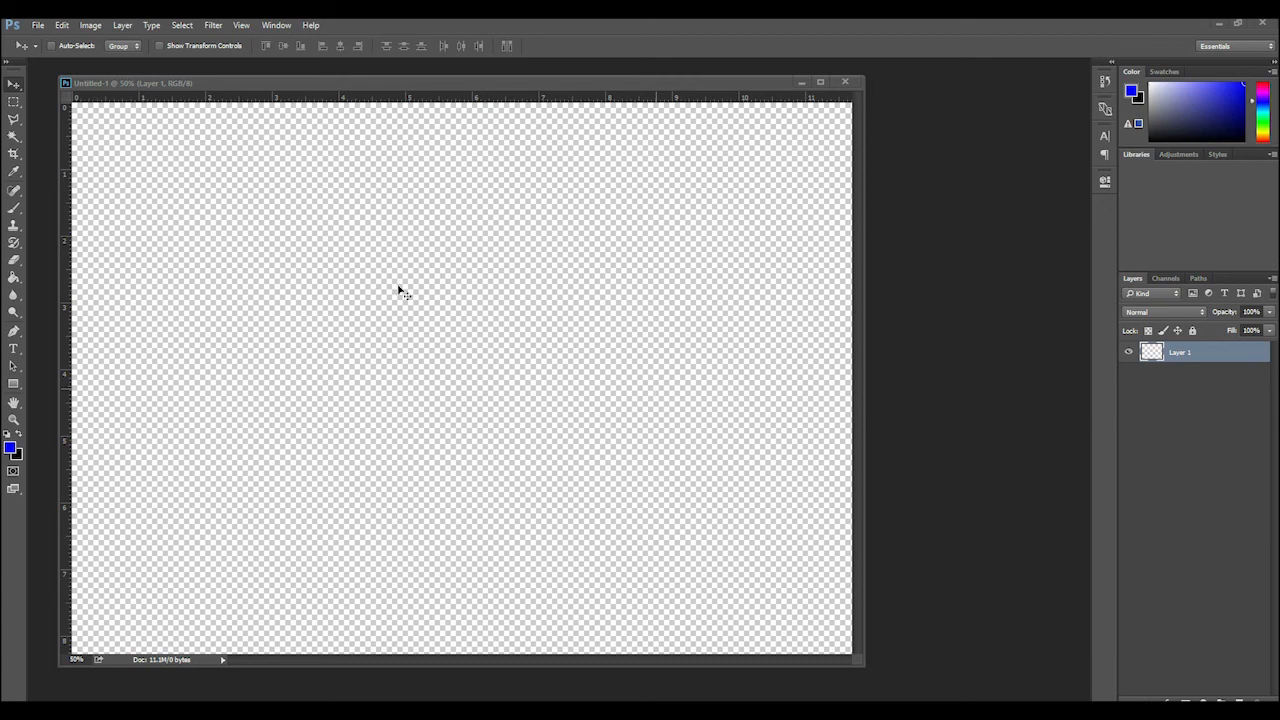
double_click(928, 266)
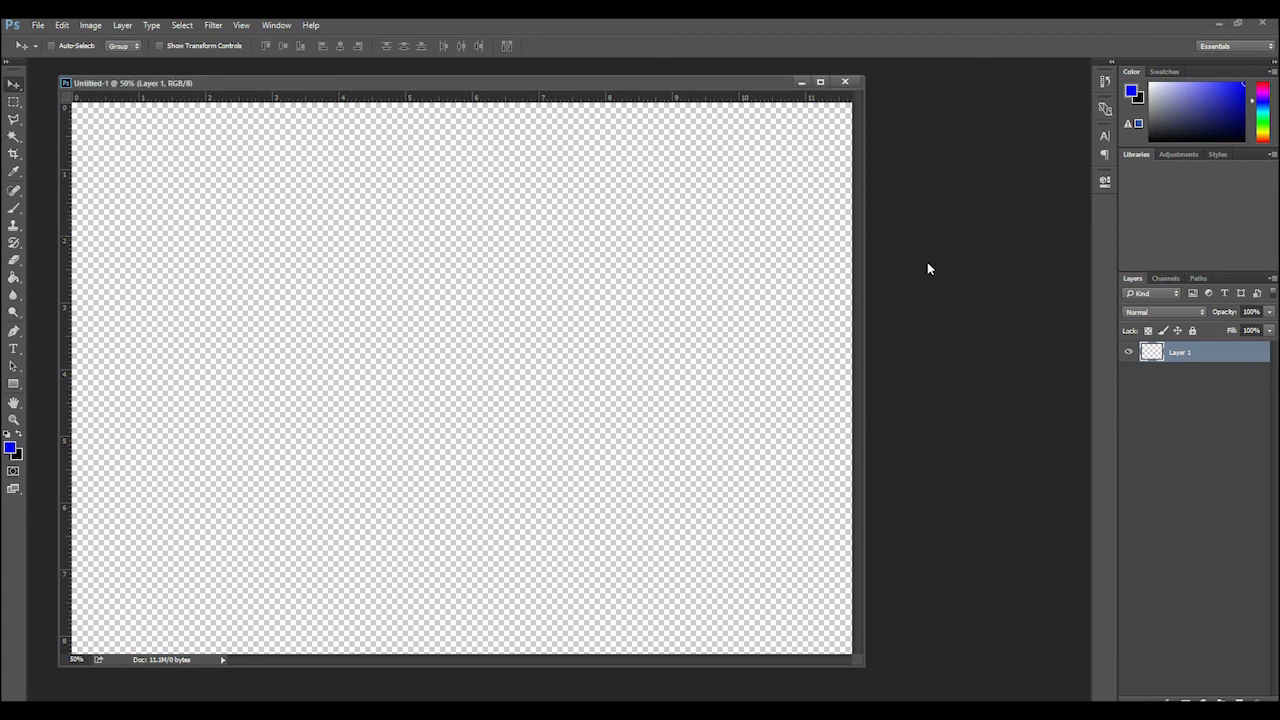
click(673, 312)
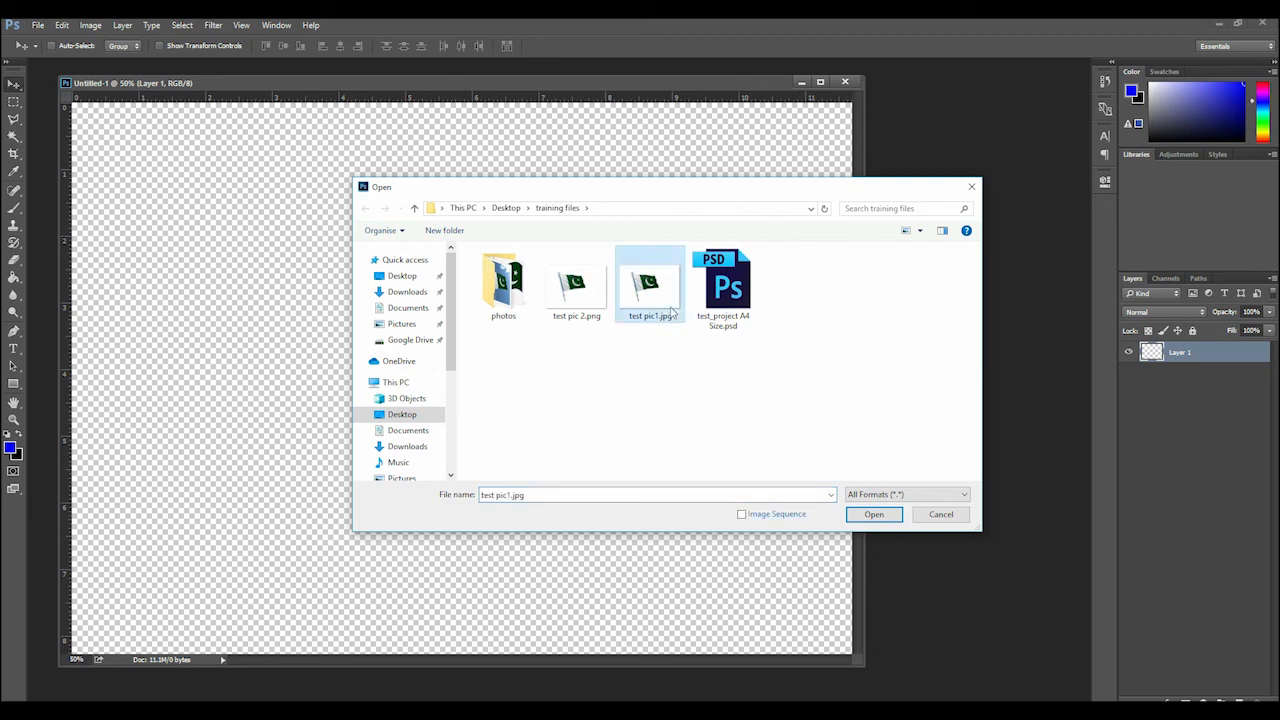
ctrl+click(579, 290)
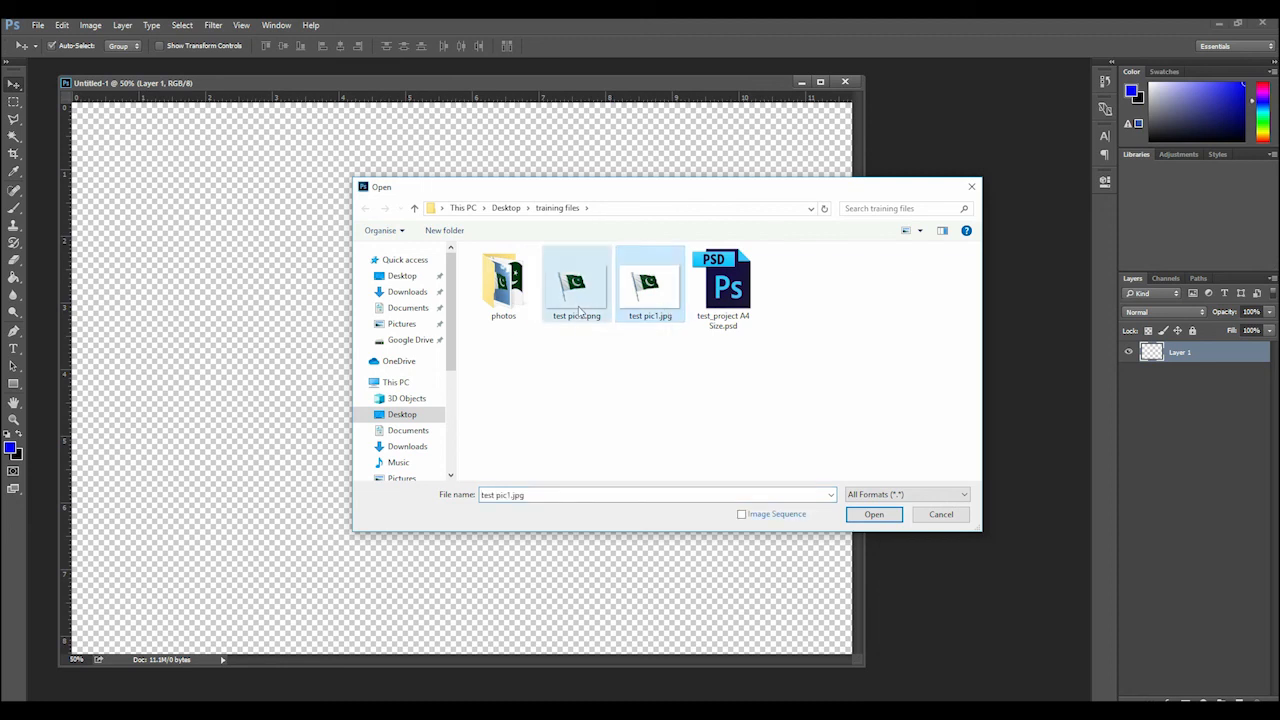
click(675, 383)
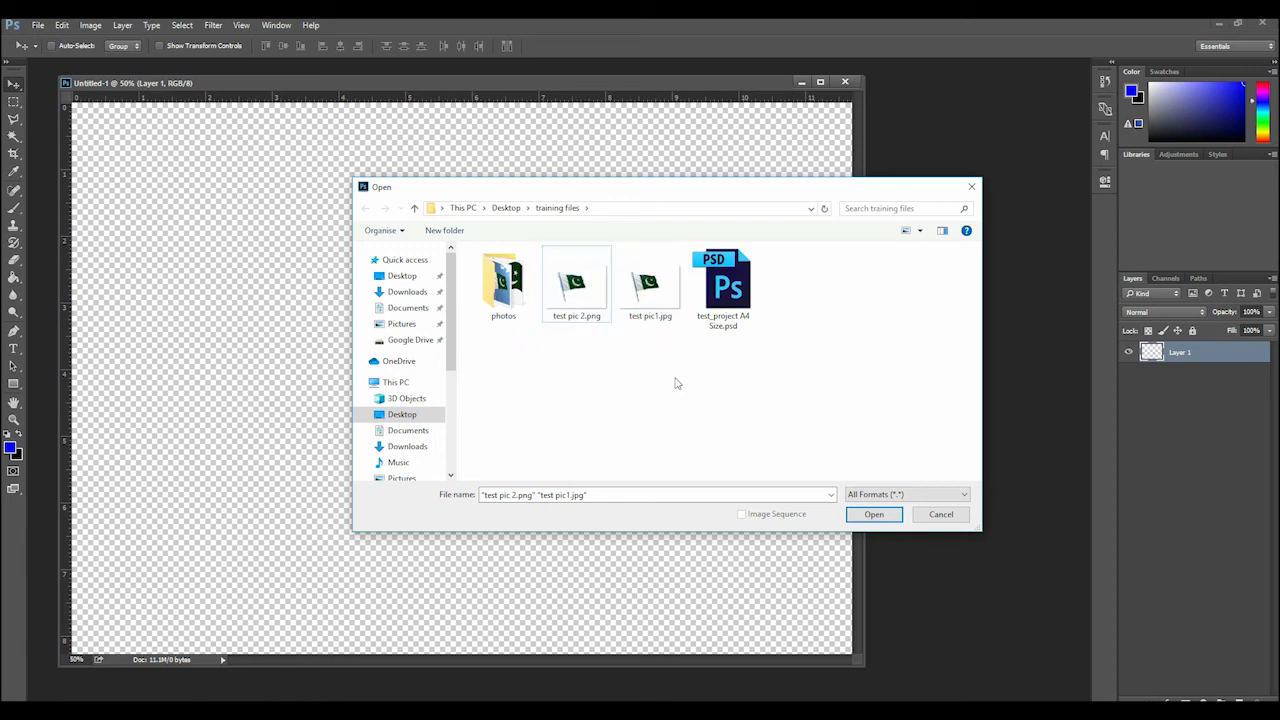
drag(675, 383, 574, 285)
ctrl+click(583, 290)
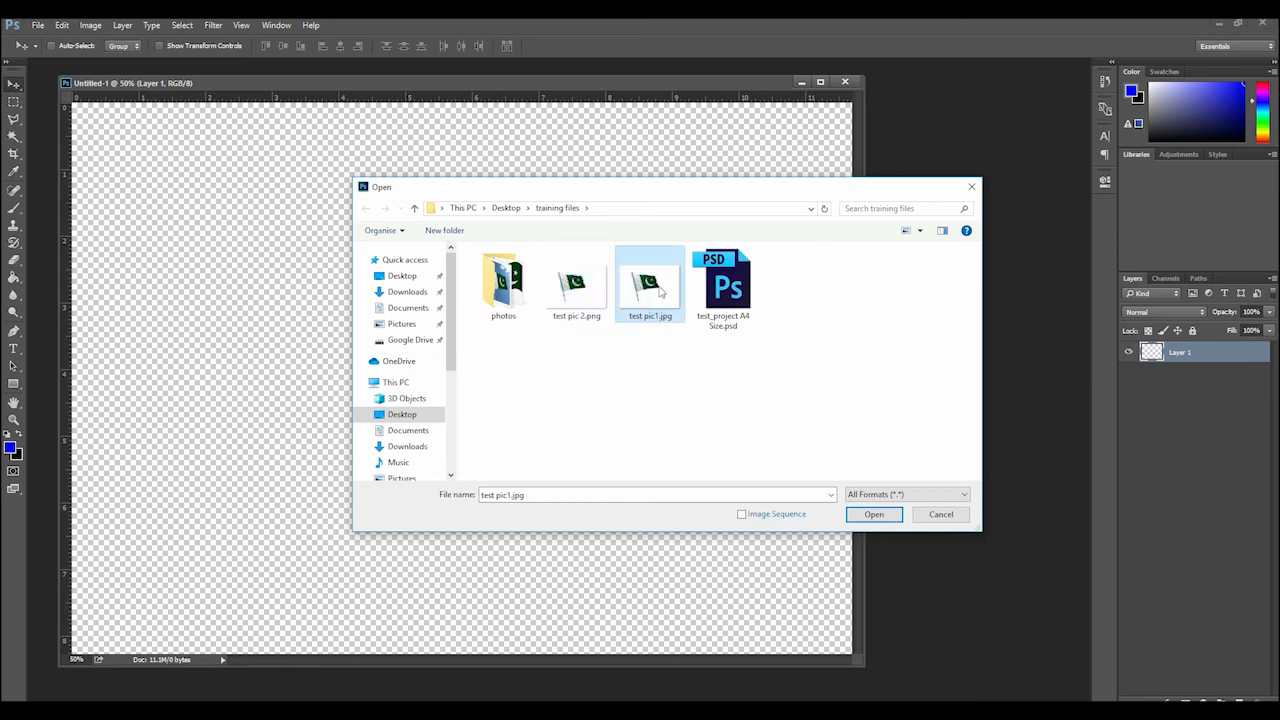
ctrl+click(574, 292)
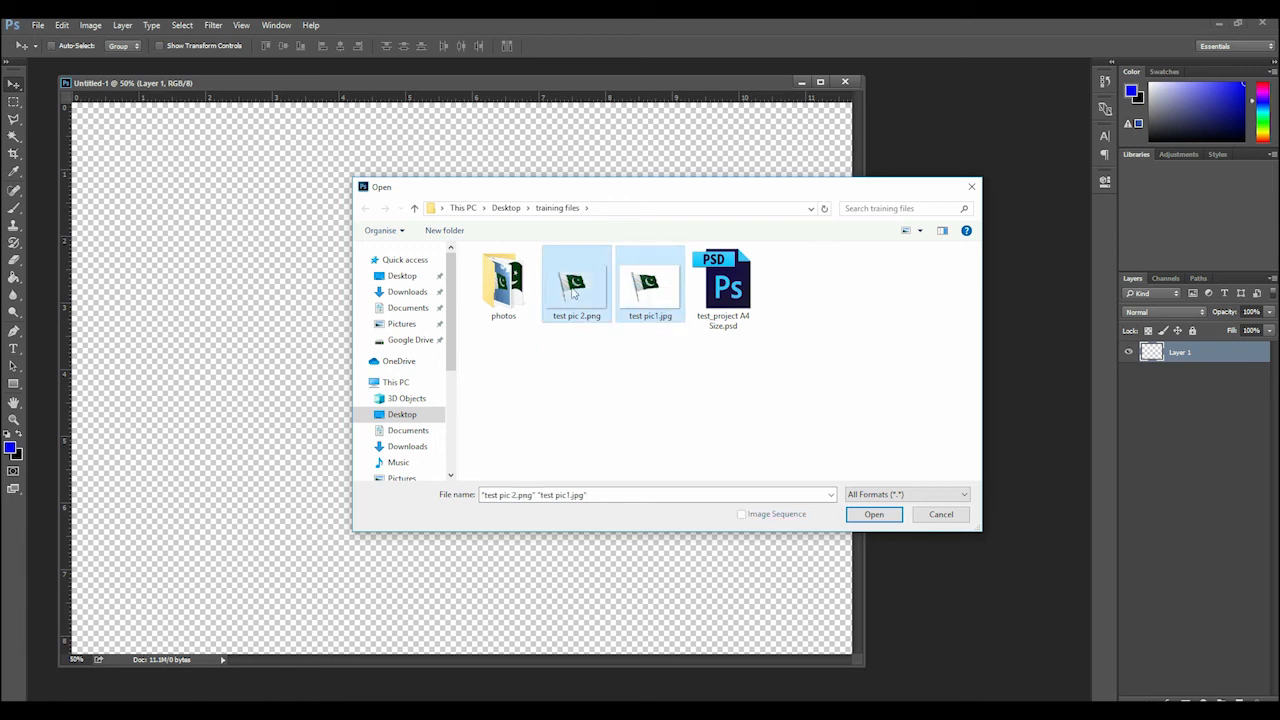
click(880, 515)
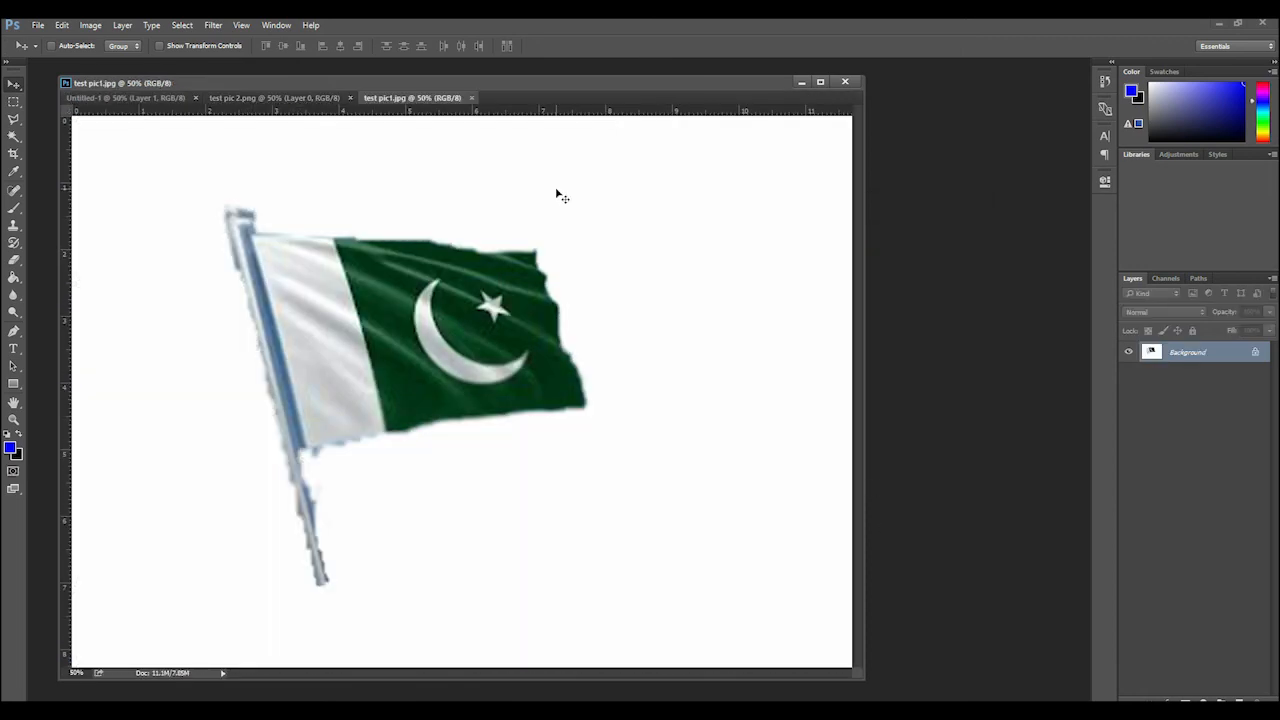
Float test pic1.jpg and test pic 2.png in separate windows and bring the blank document to the front
drag(412, 101, 598, 206)
click(265, 98)
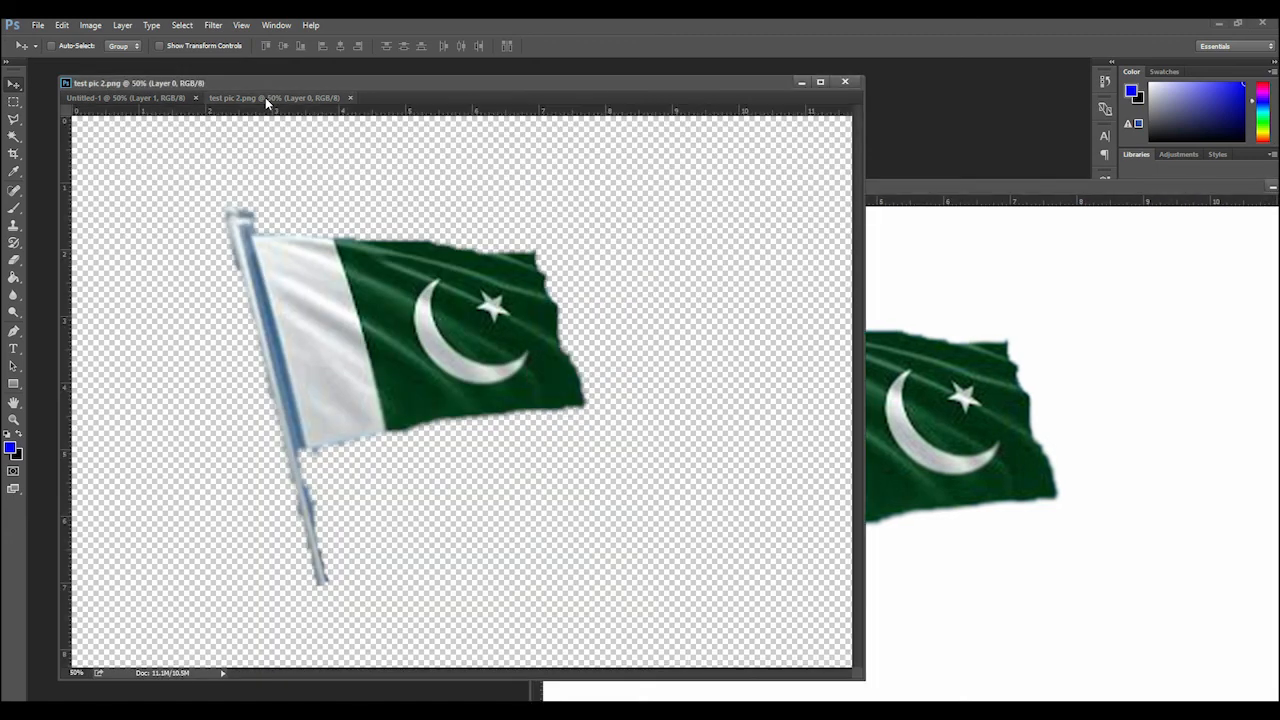
drag(268, 100, 469, 192)
click(213, 192)
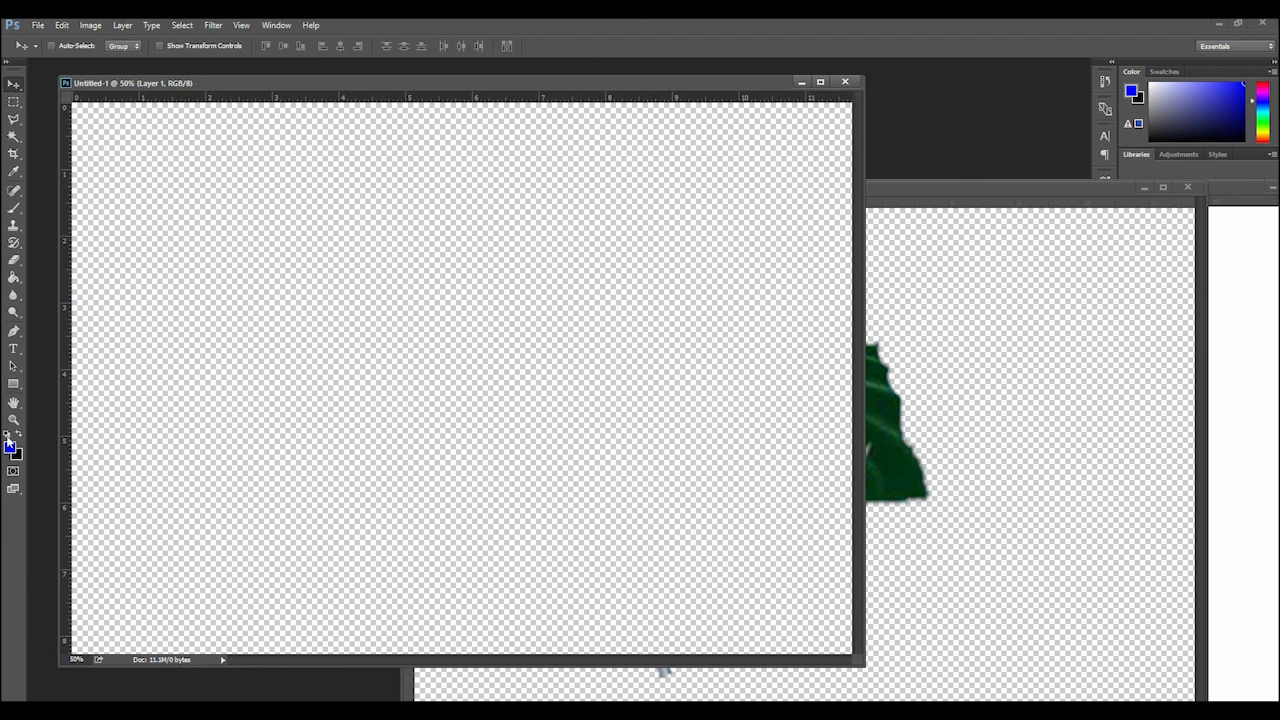
Reset the foreground and background colors to default and fill the blank canvas with black using the Paint Bucket tool
click(7, 436)
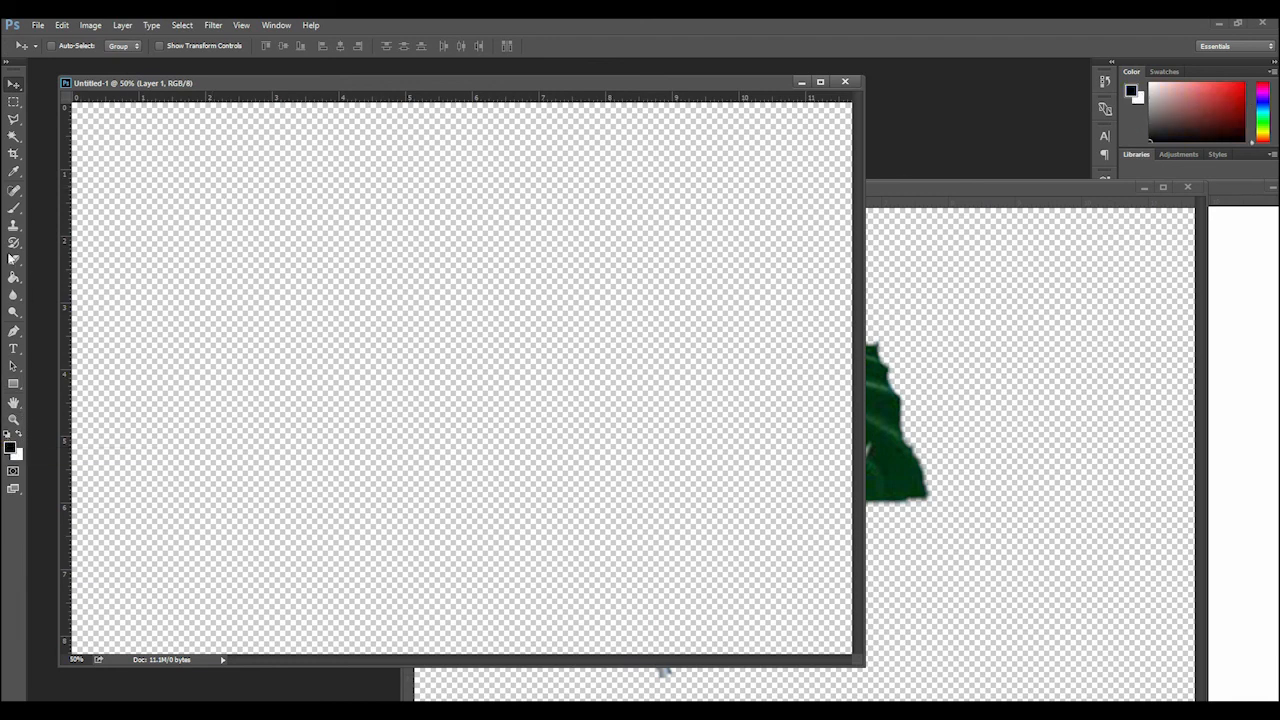
click(14, 276)
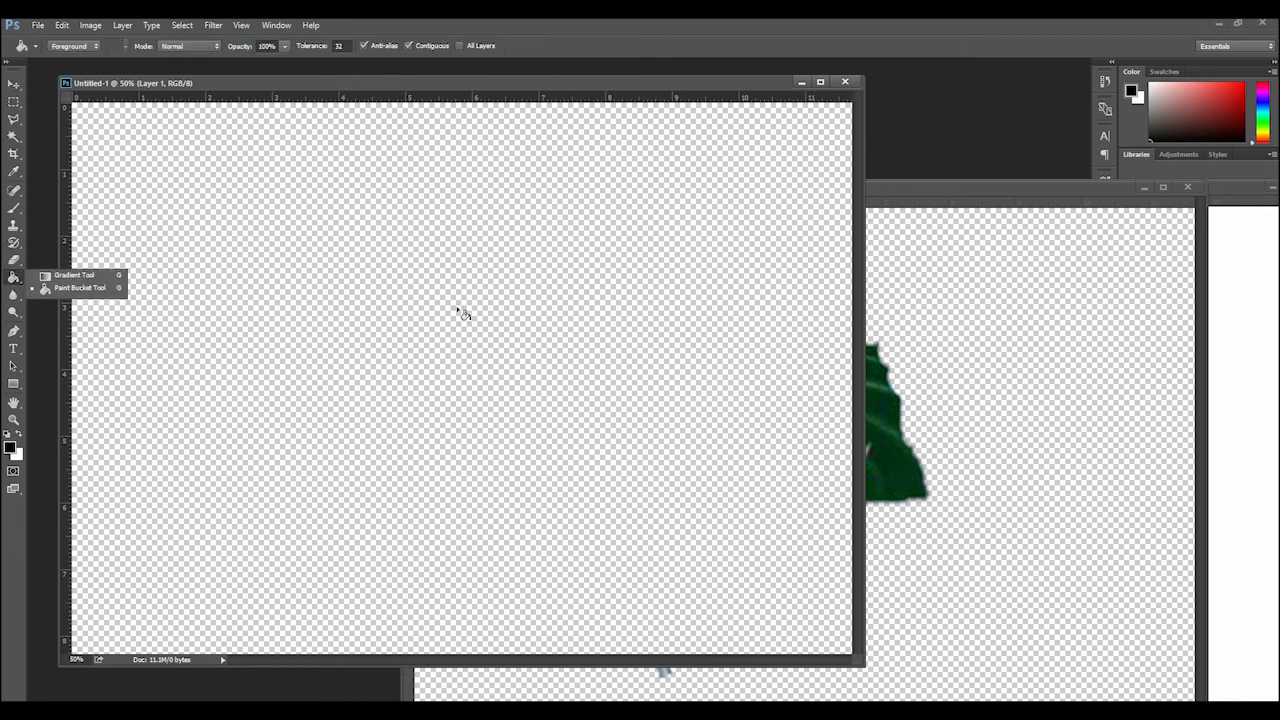
click(461, 313)
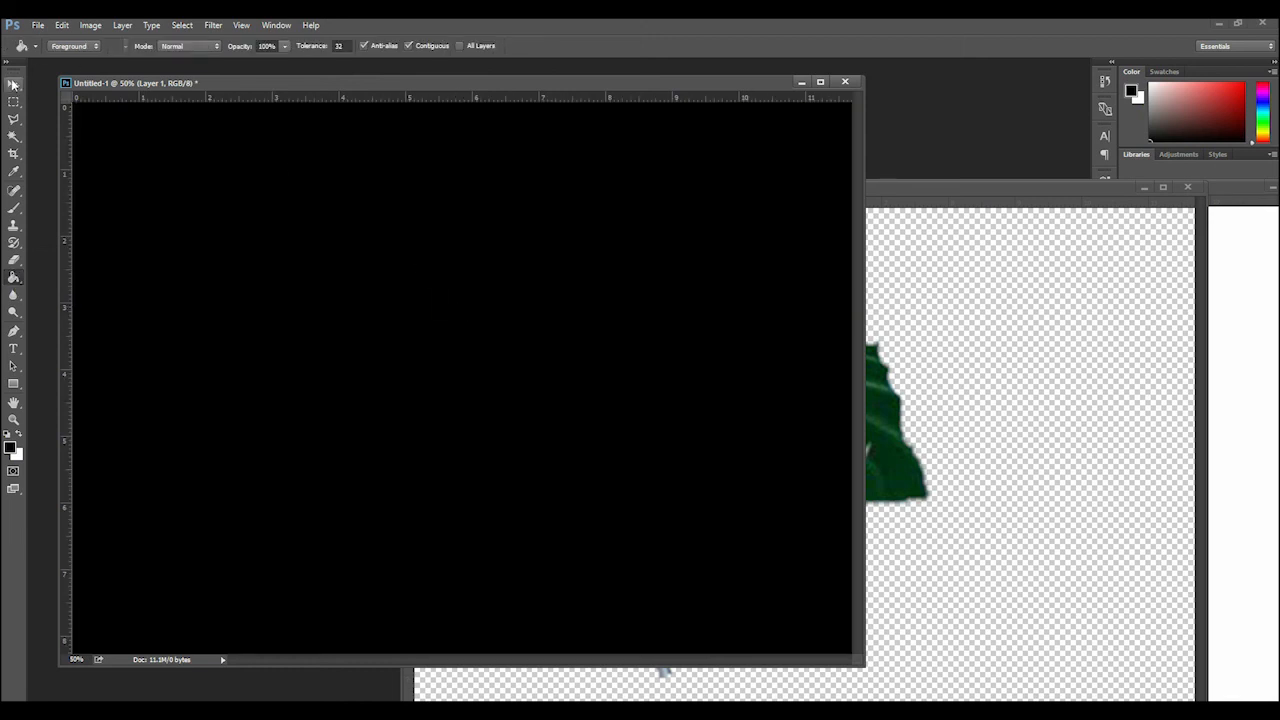
Copy the flag picture from test pic1.jpg onto the black canvas with the Move tool
click(14, 87)
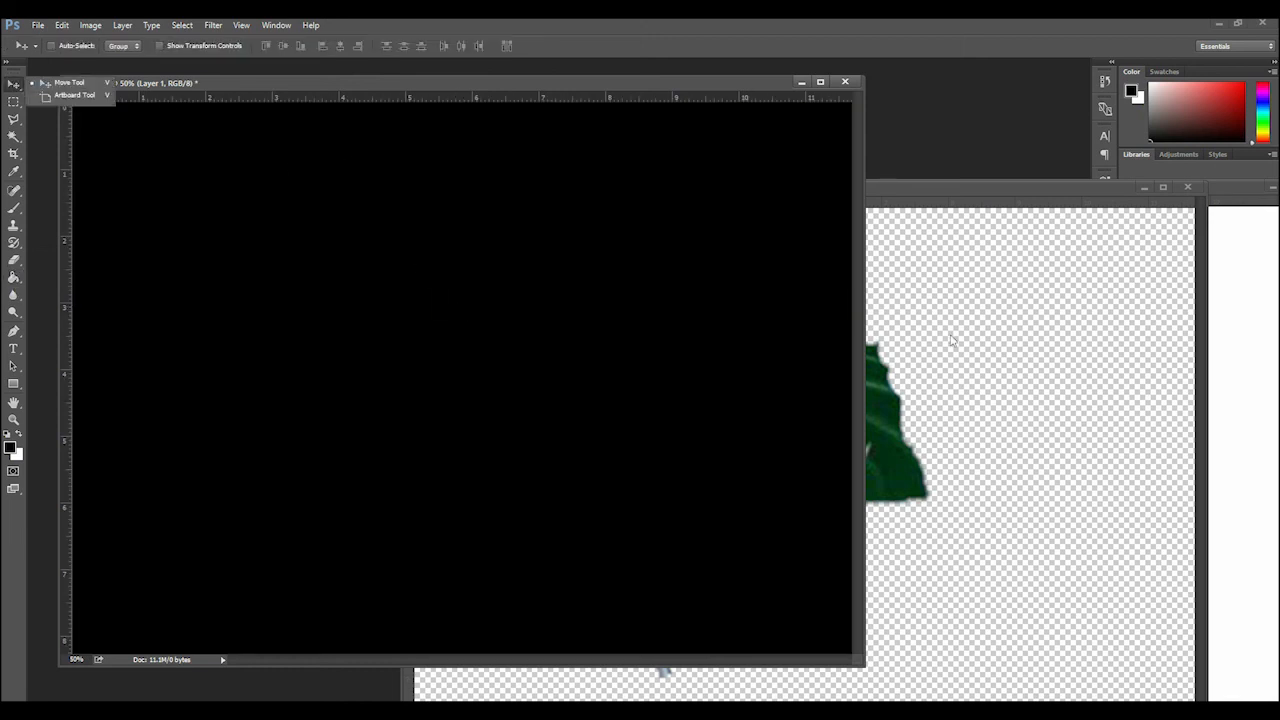
click(1245, 326)
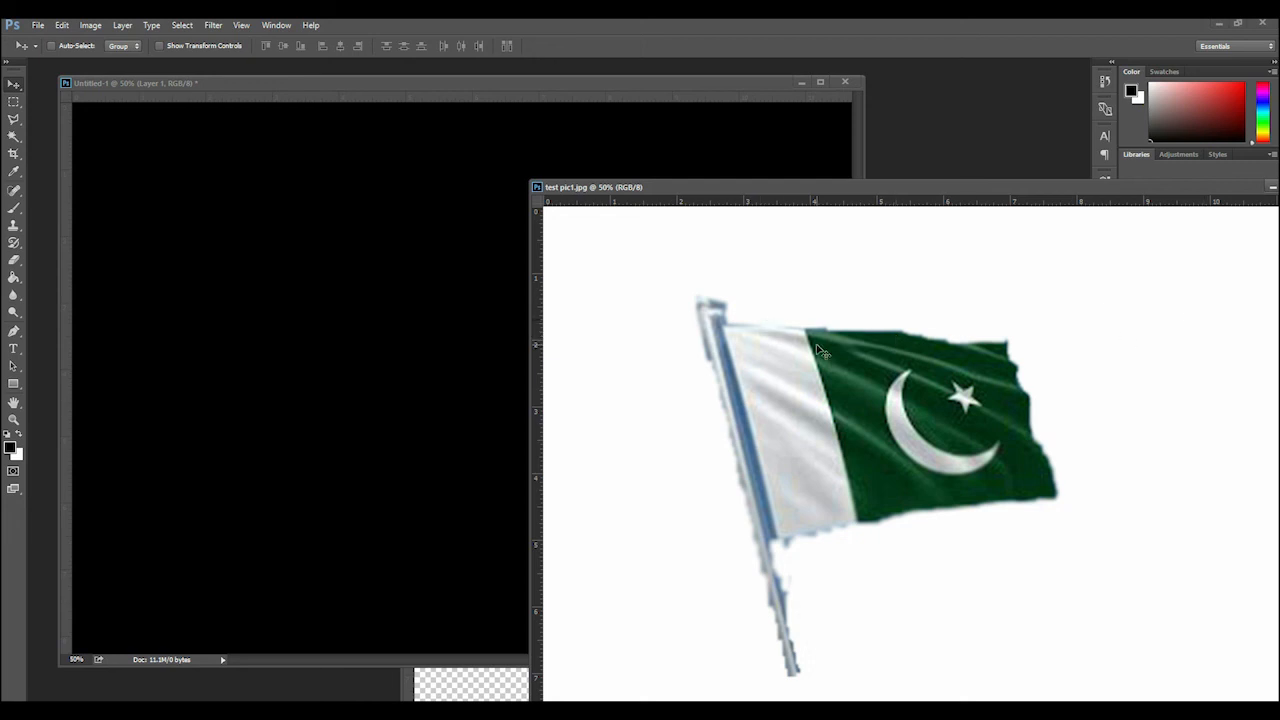
drag(817, 350, 220, 255)
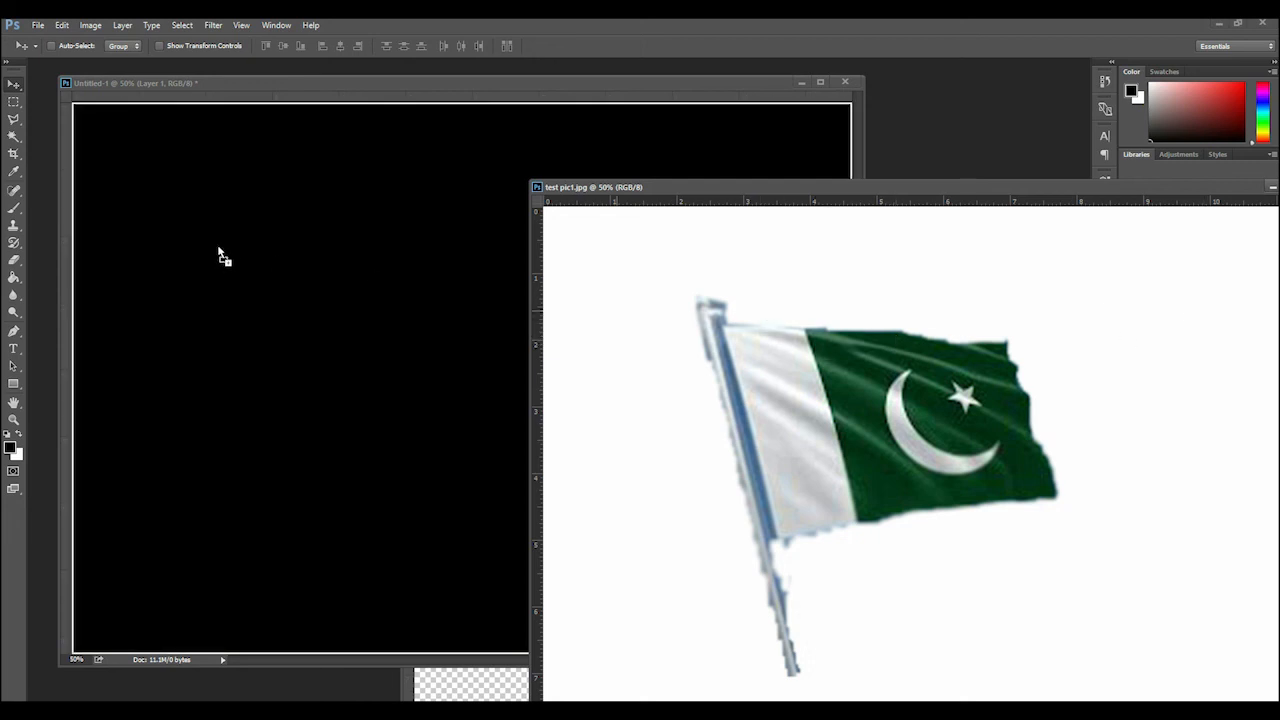
drag(220, 255, 736, 370)
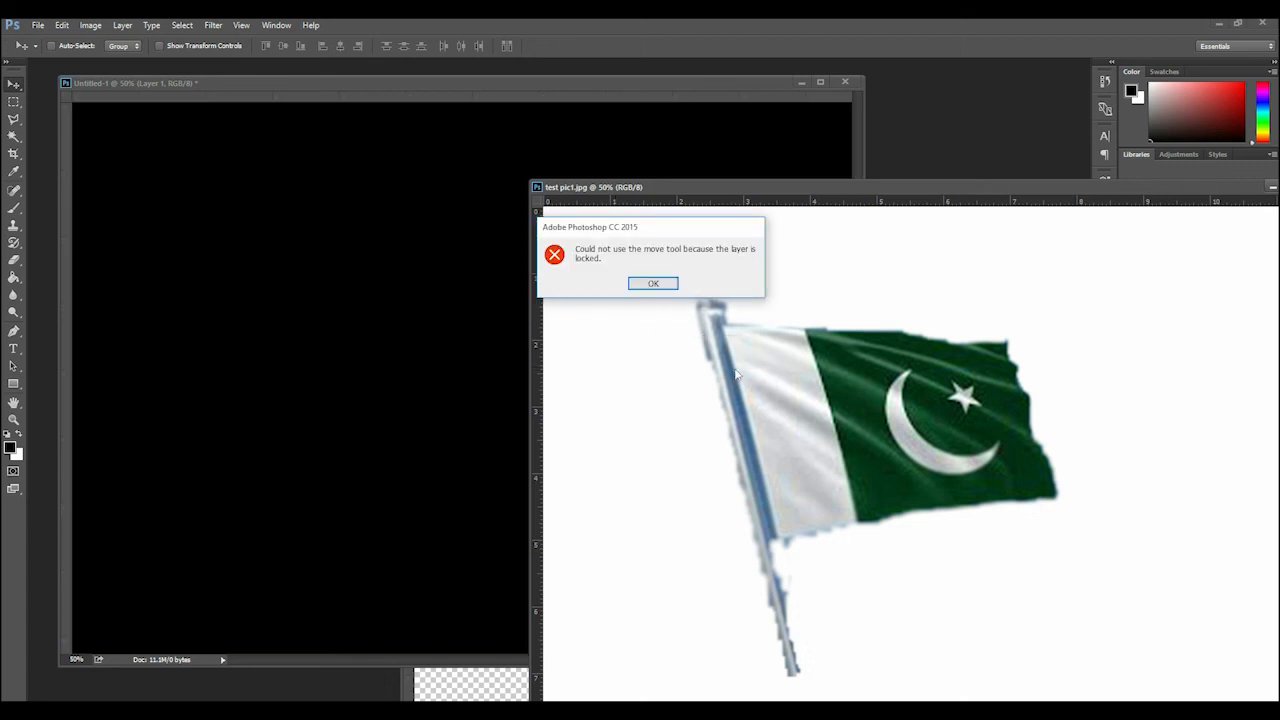
click(653, 285)
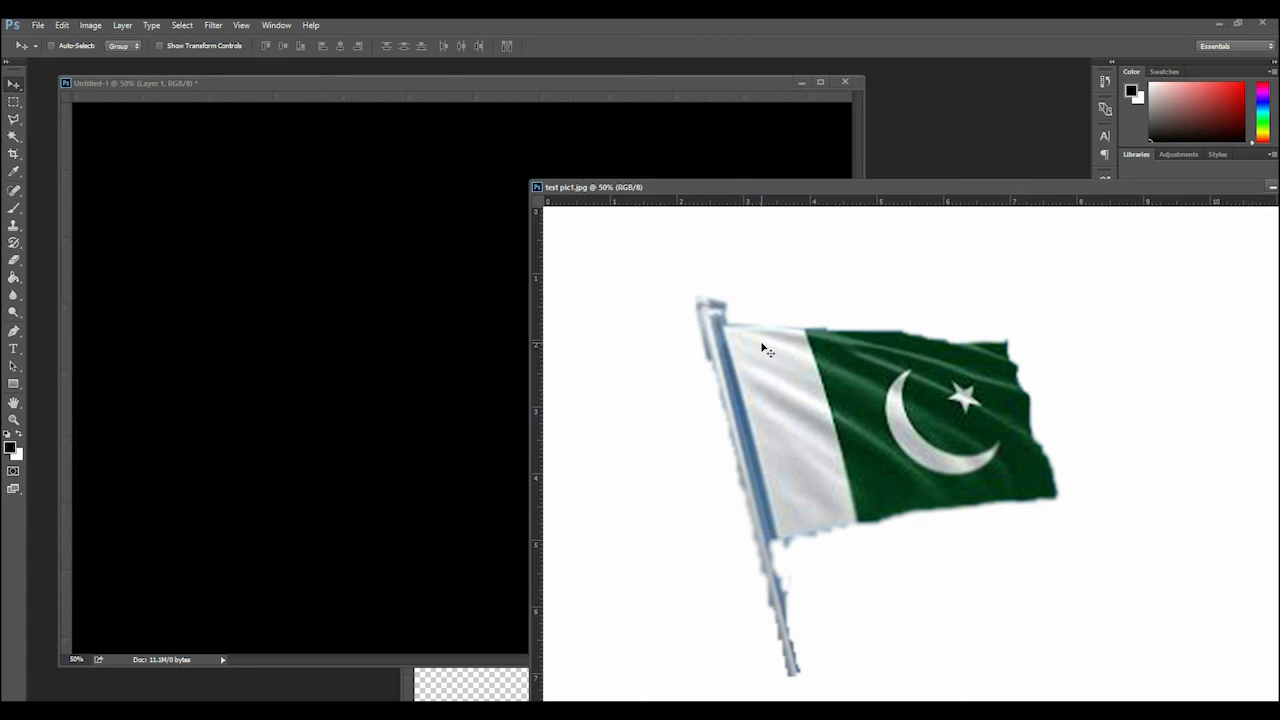
drag(763, 349, 163, 291)
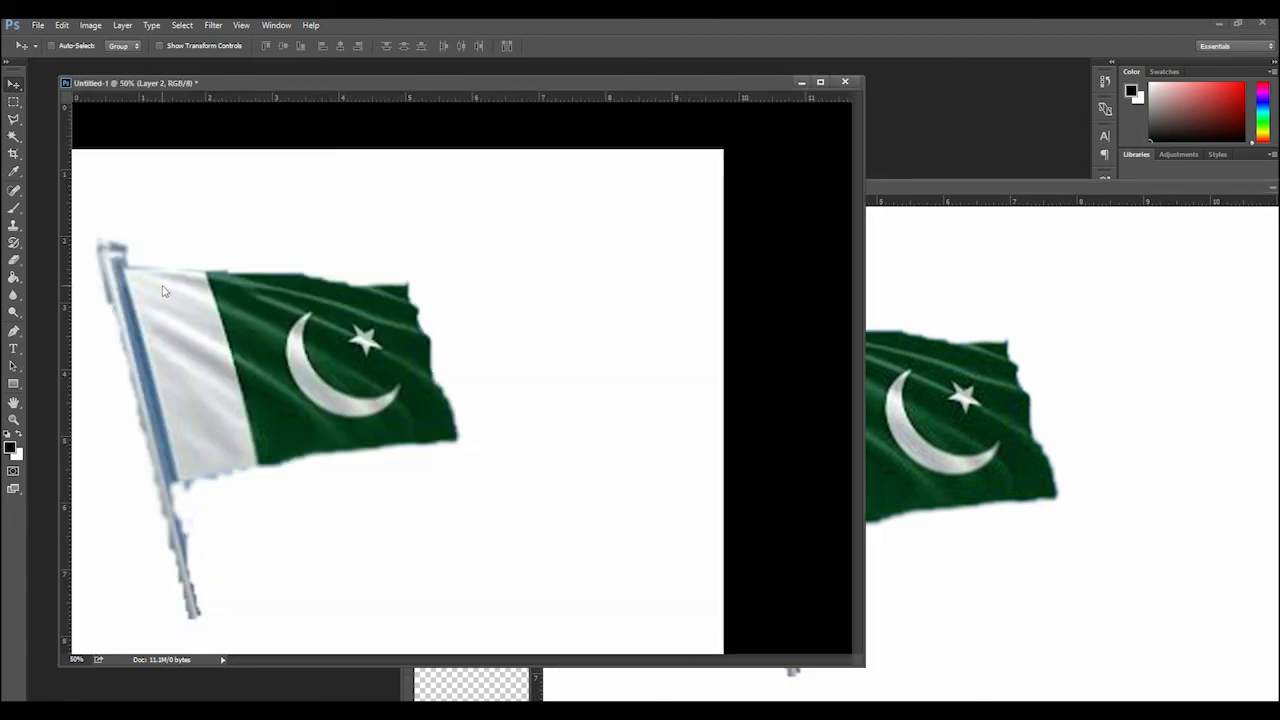
Scale the copied JPEG picture down to a little over half the canvas width and place it on the canvas's left side at mid-height
drag(307, 279, 450, 260)
key(ctrl+minus)
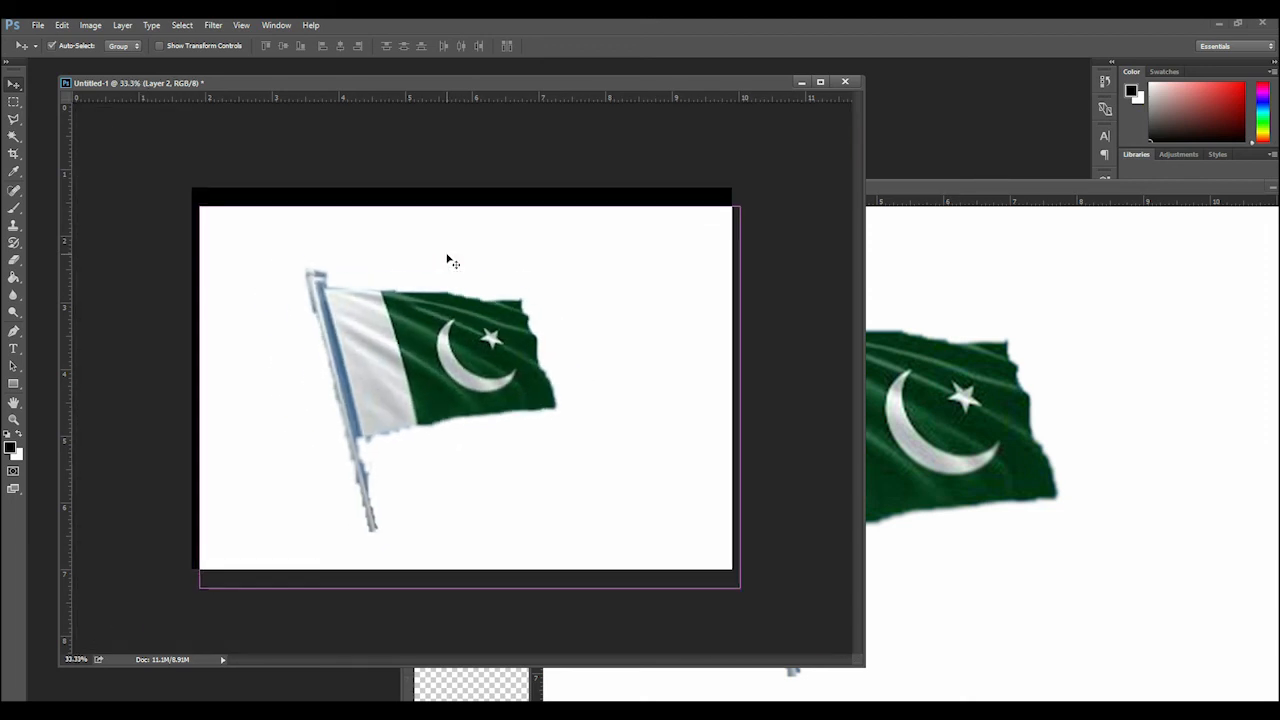
drag(557, 357, 562, 354)
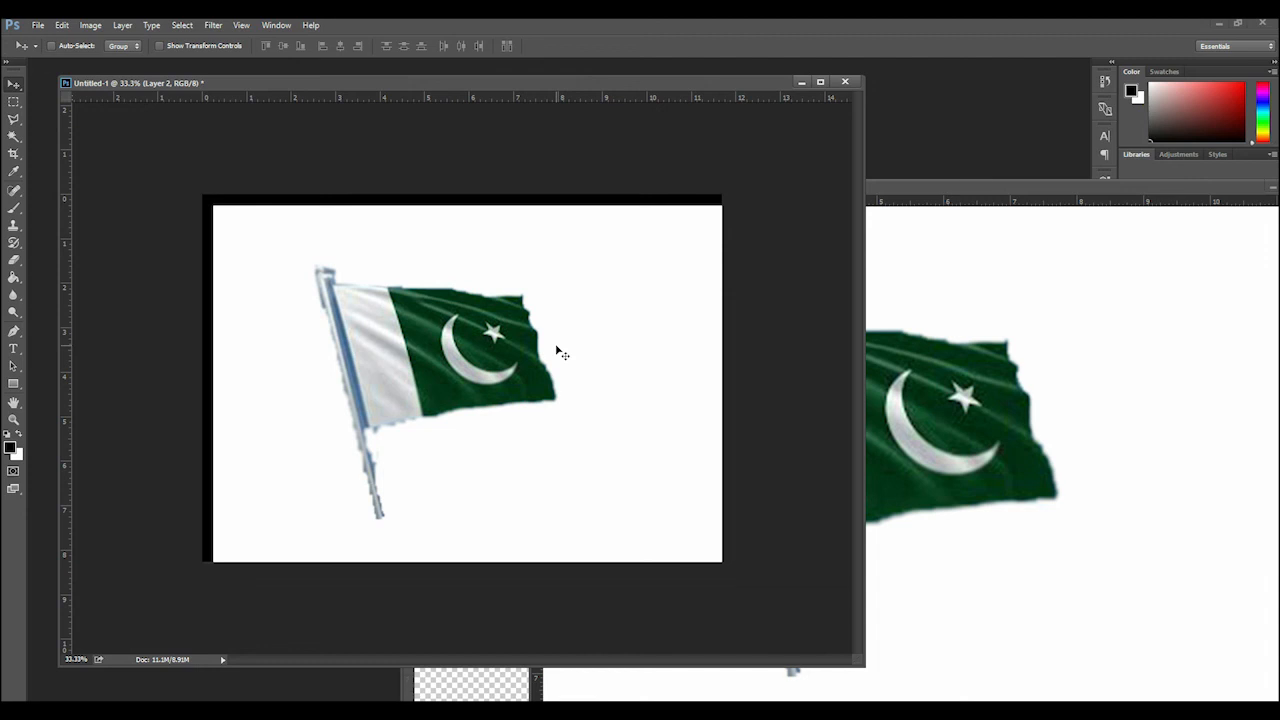
key(ctrl+t)
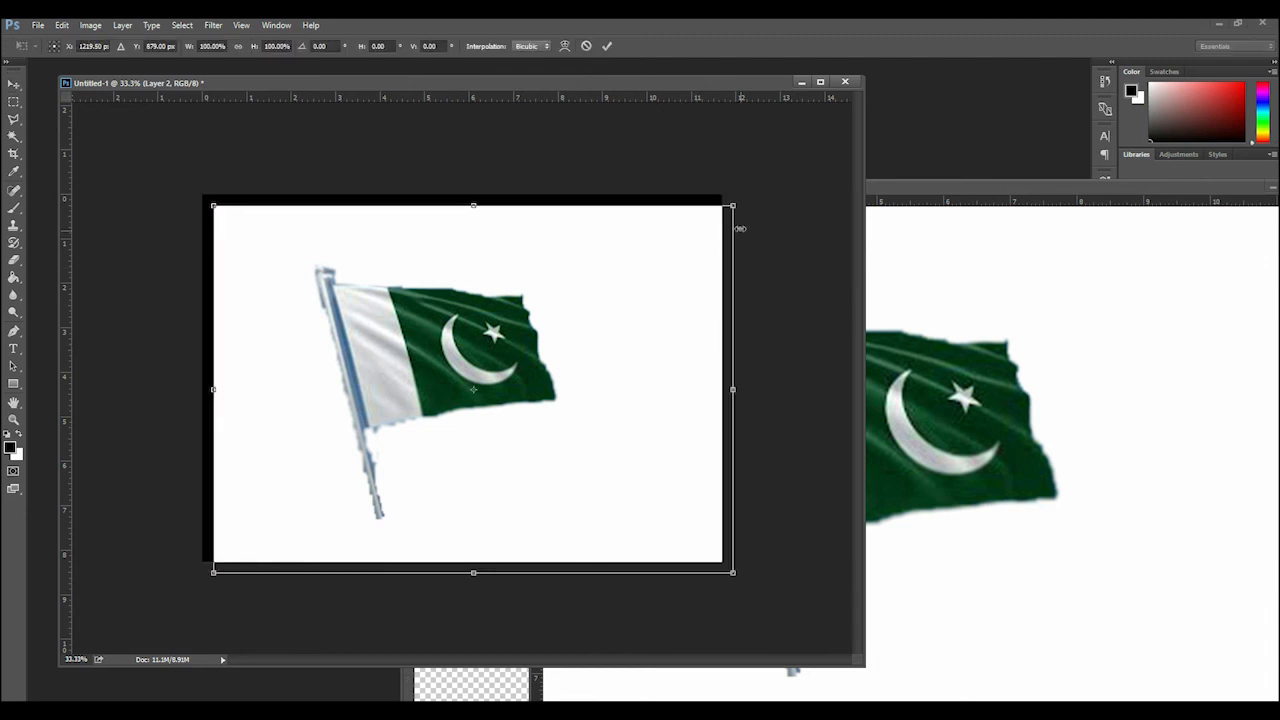
drag(733, 205, 504, 370)
key(Return)
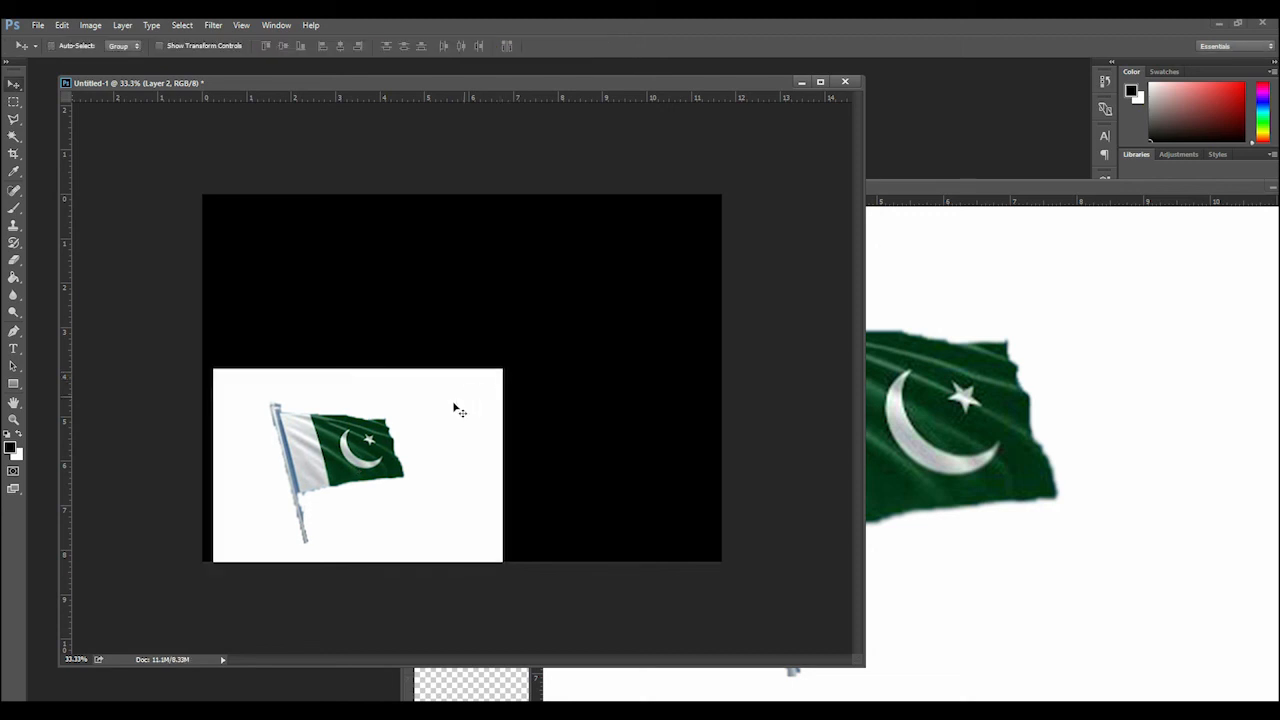
drag(437, 417, 447, 342)
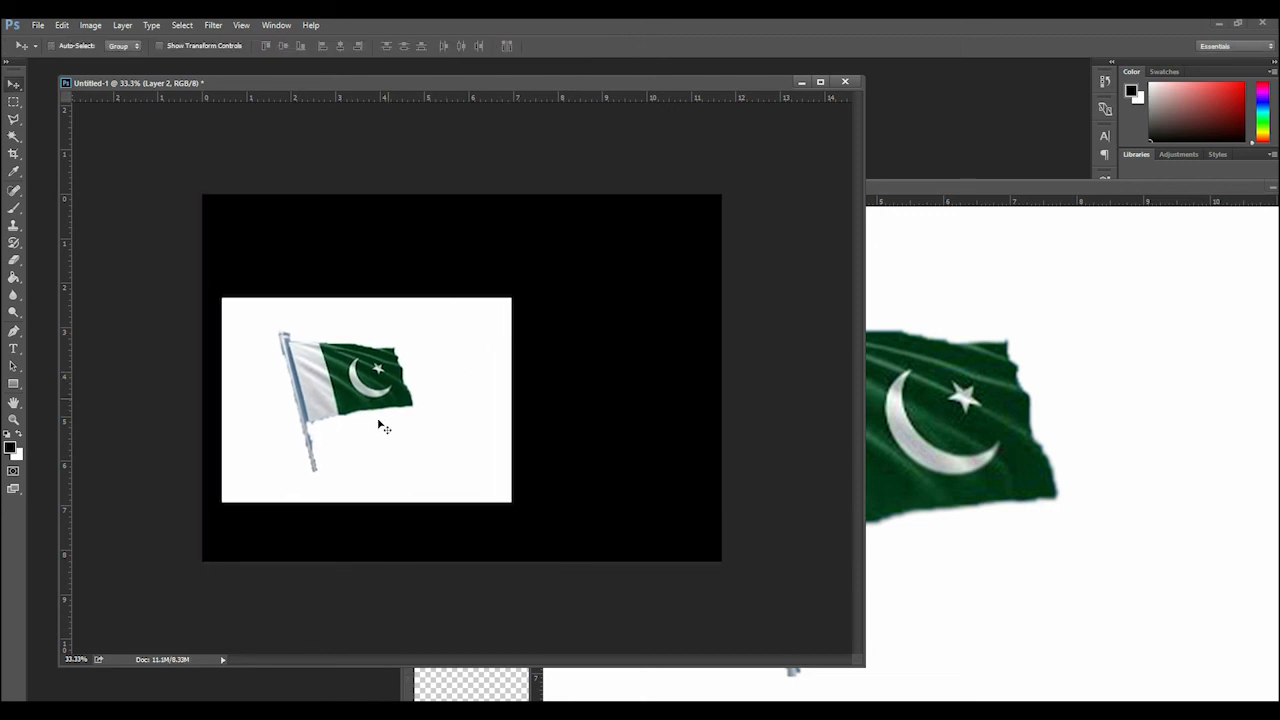
Close test pic1.jpg and move the test pic 2.png window aside to uncover the picture on the black canvas
click(1123, 263)
drag(1148, 189, 769, 172)
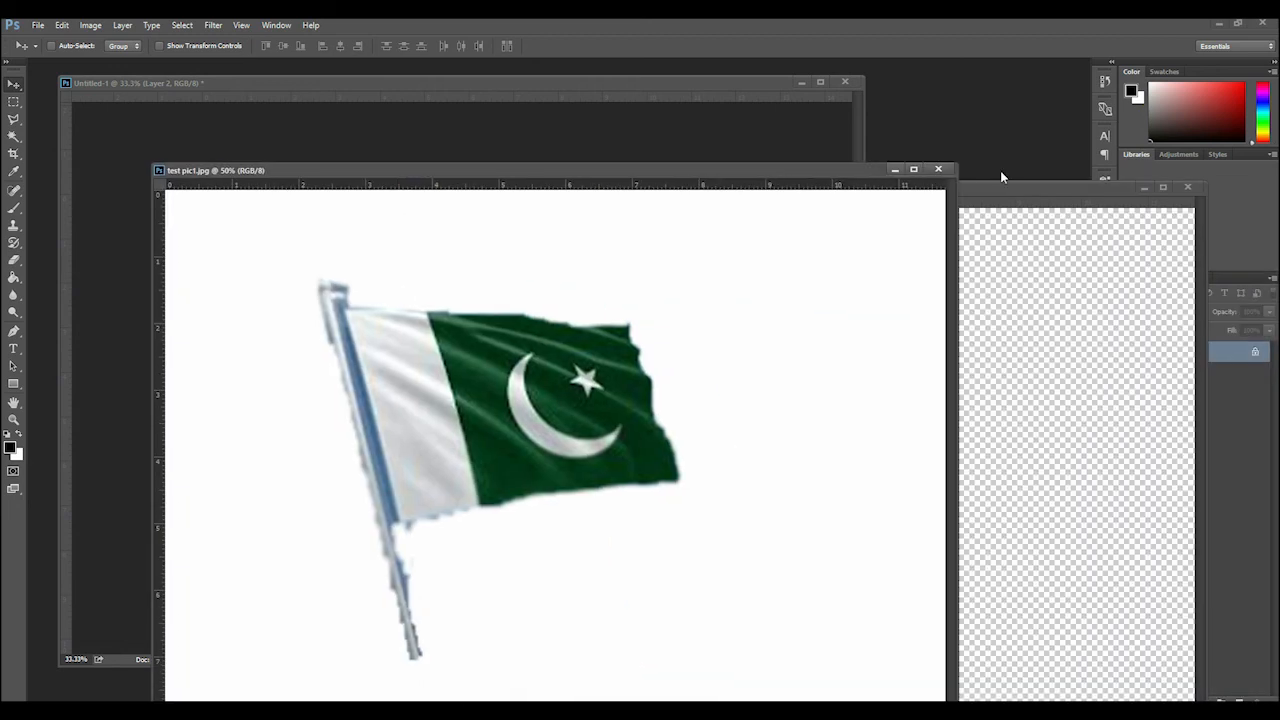
click(939, 170)
click(991, 302)
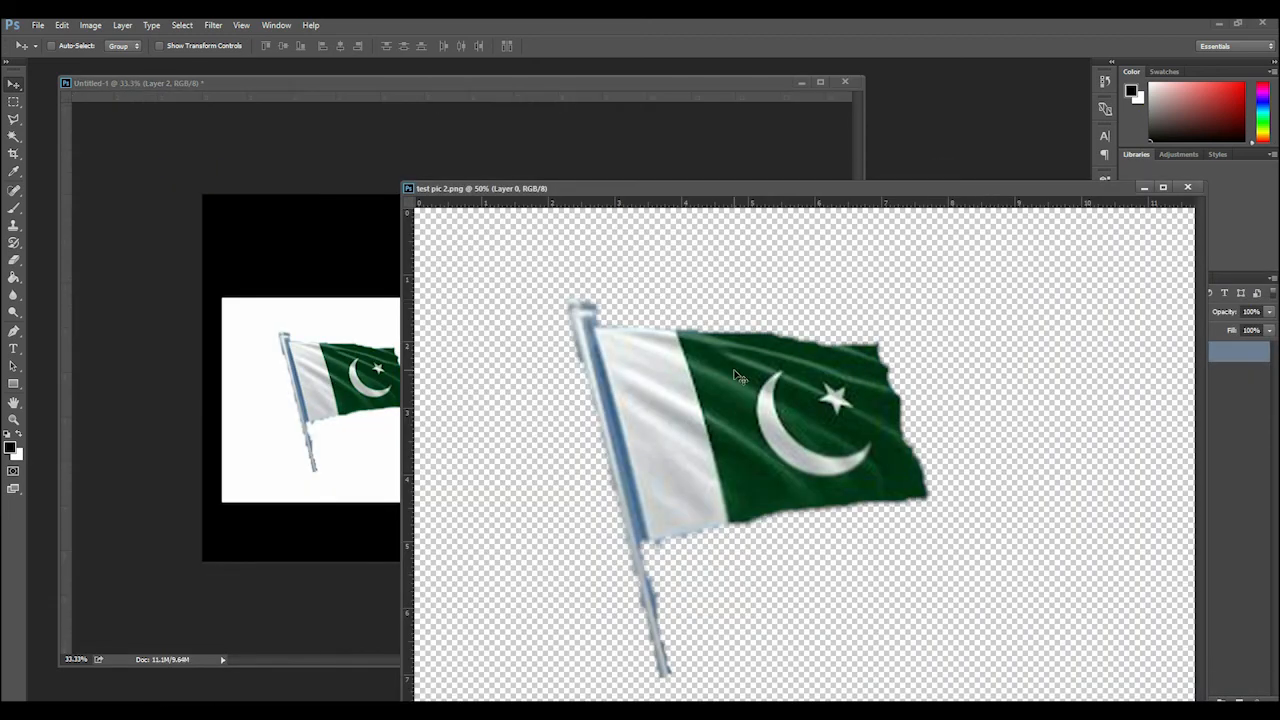
drag(706, 190, 860, 150)
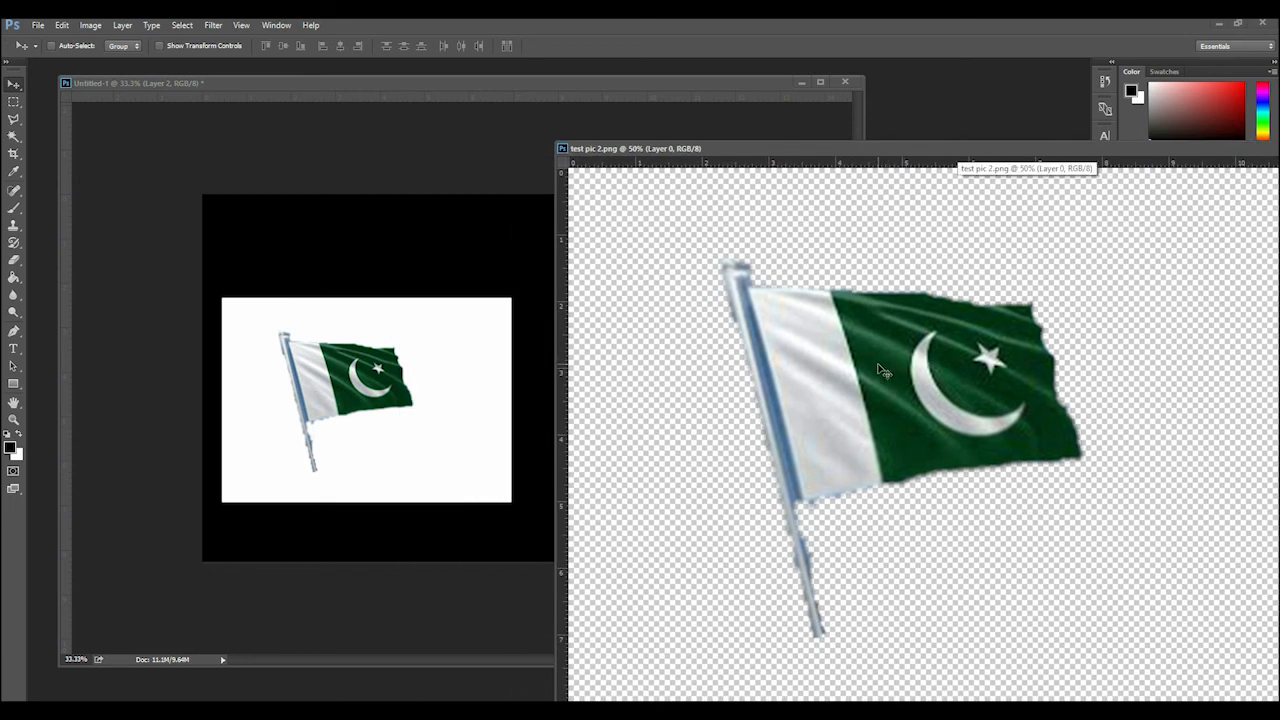
Copy the transparent flag from test pic 2.png onto the black canvas twice and close test pic 2.png
drag(885, 368, 441, 360)
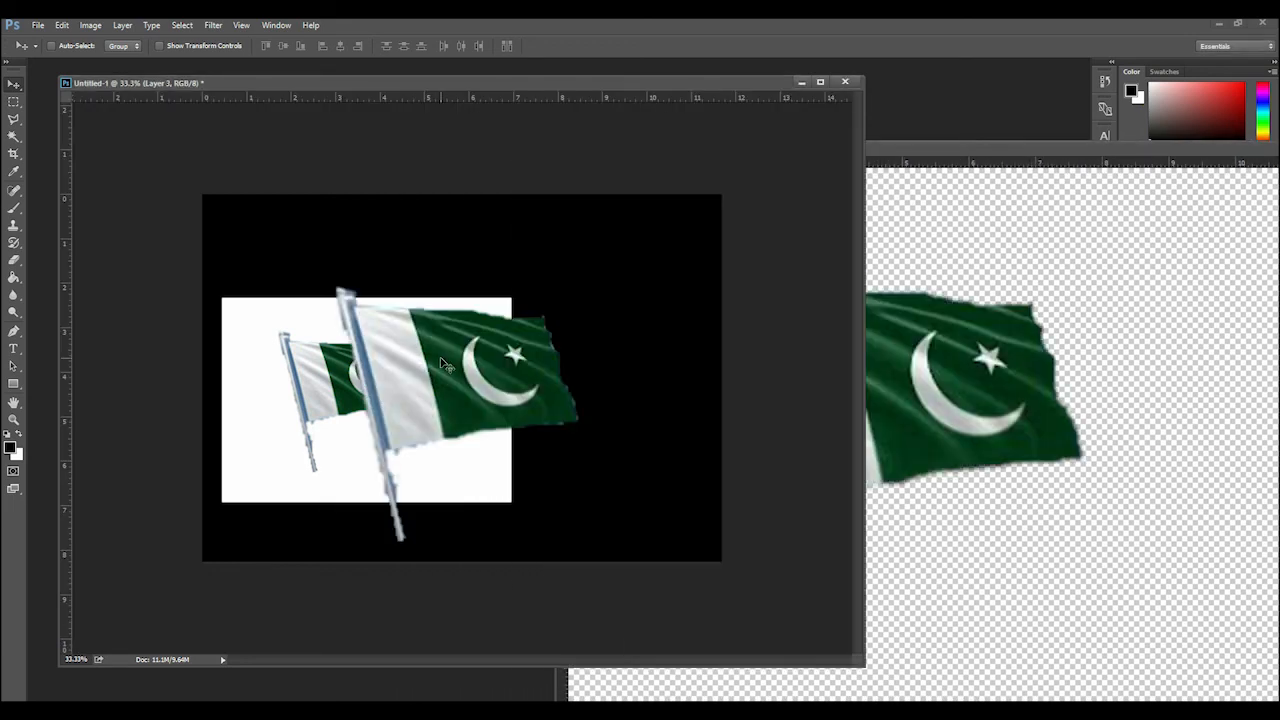
click(1042, 141)
drag(1066, 149, 712, 148)
drag(1178, 352, 290, 358)
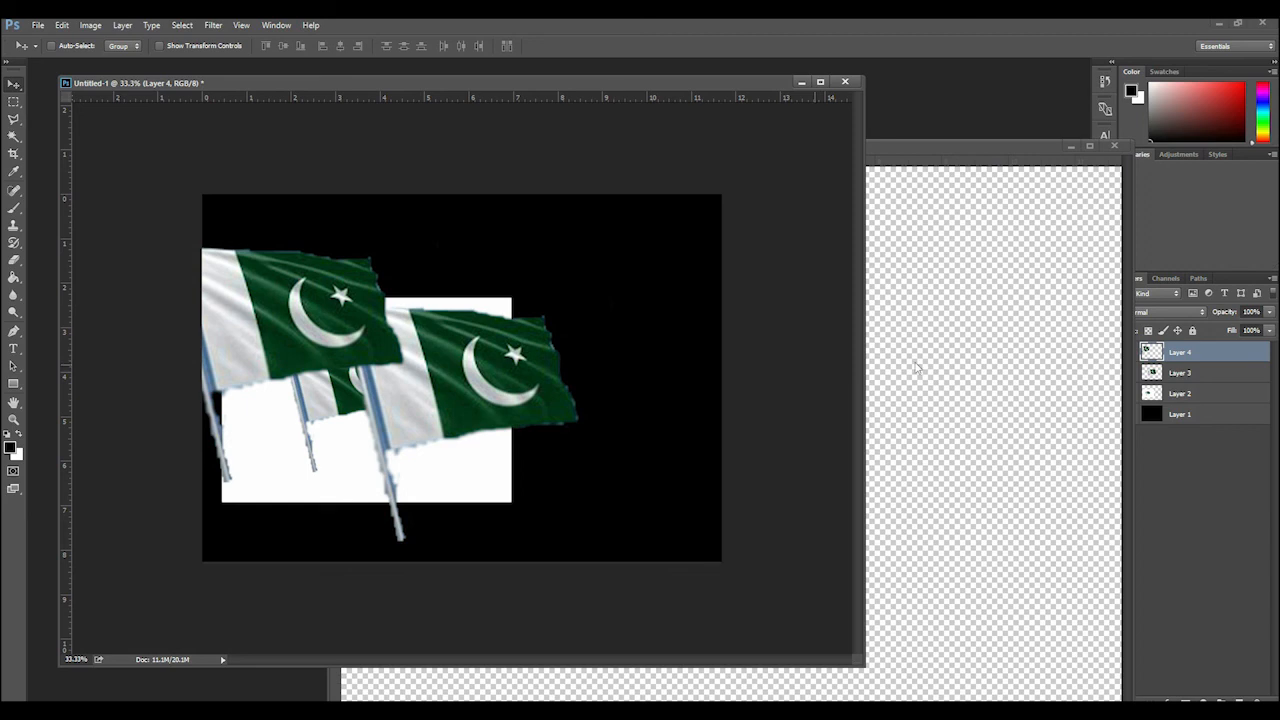
click(1000, 146)
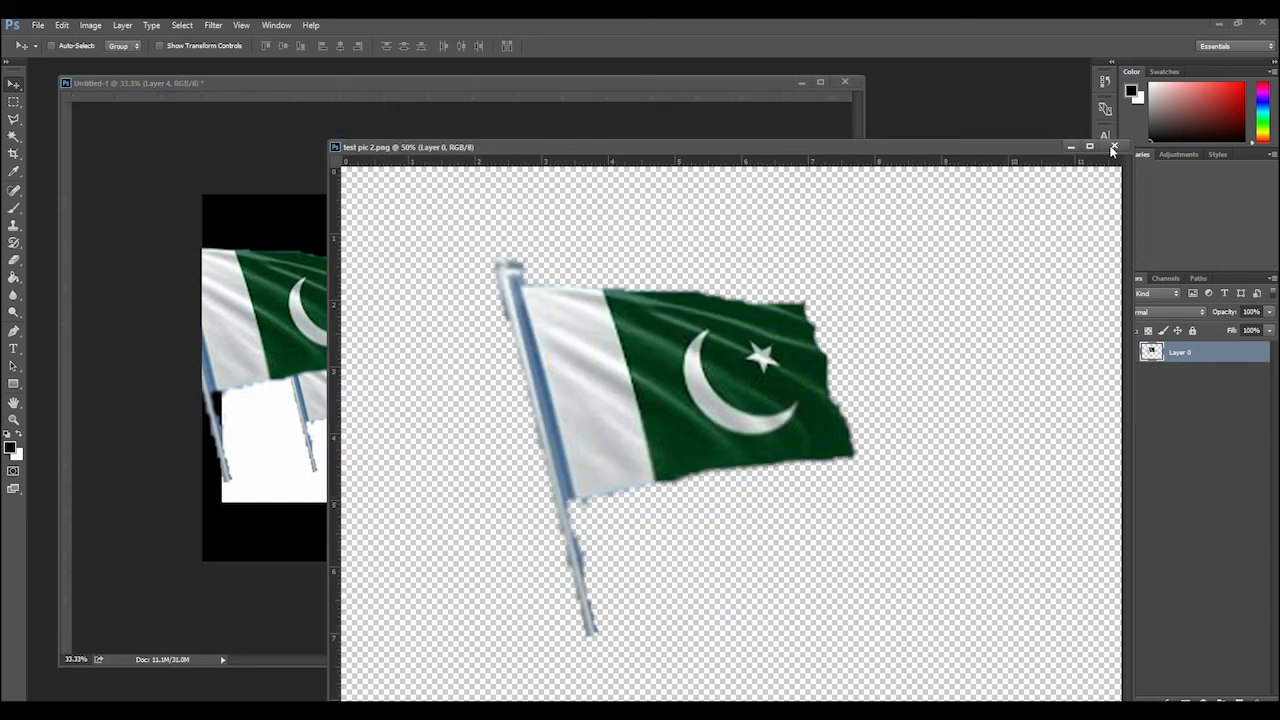
click(1109, 144)
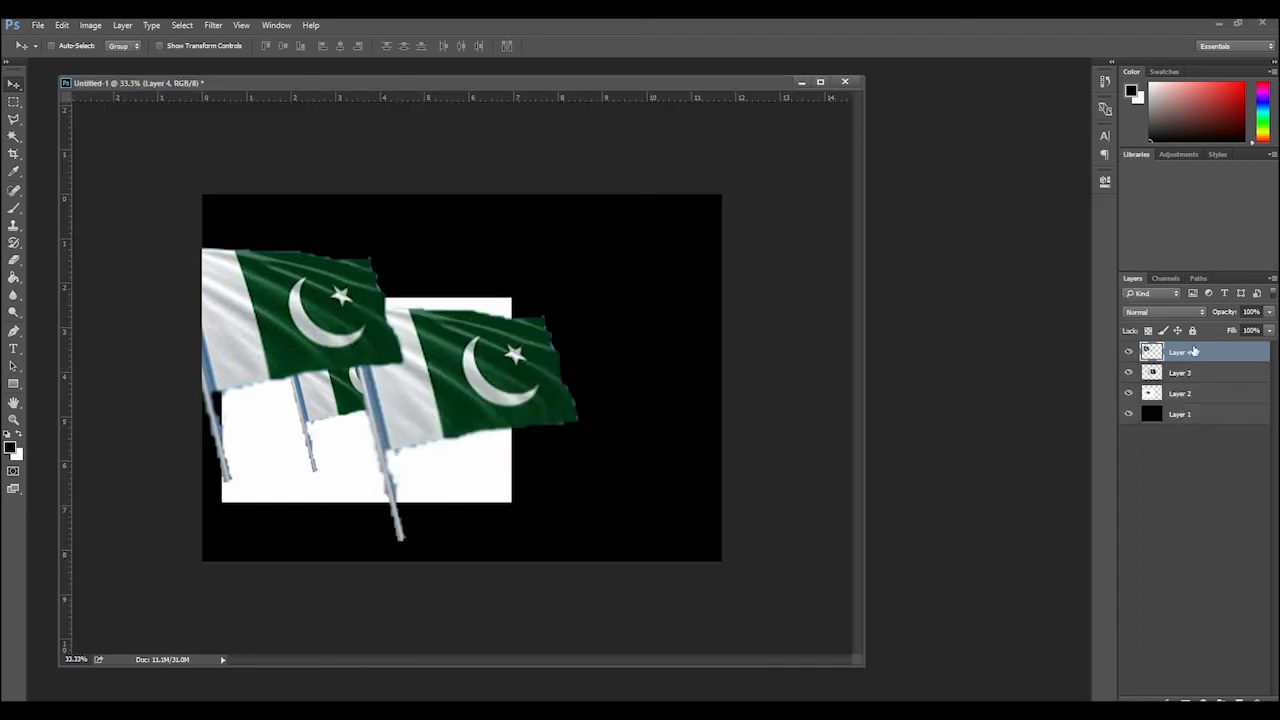
Delete the extra flag copy on Layer 4 and move the Layer 3 flag to the canvas's upper right area
drag(1194, 351, 1258, 698)
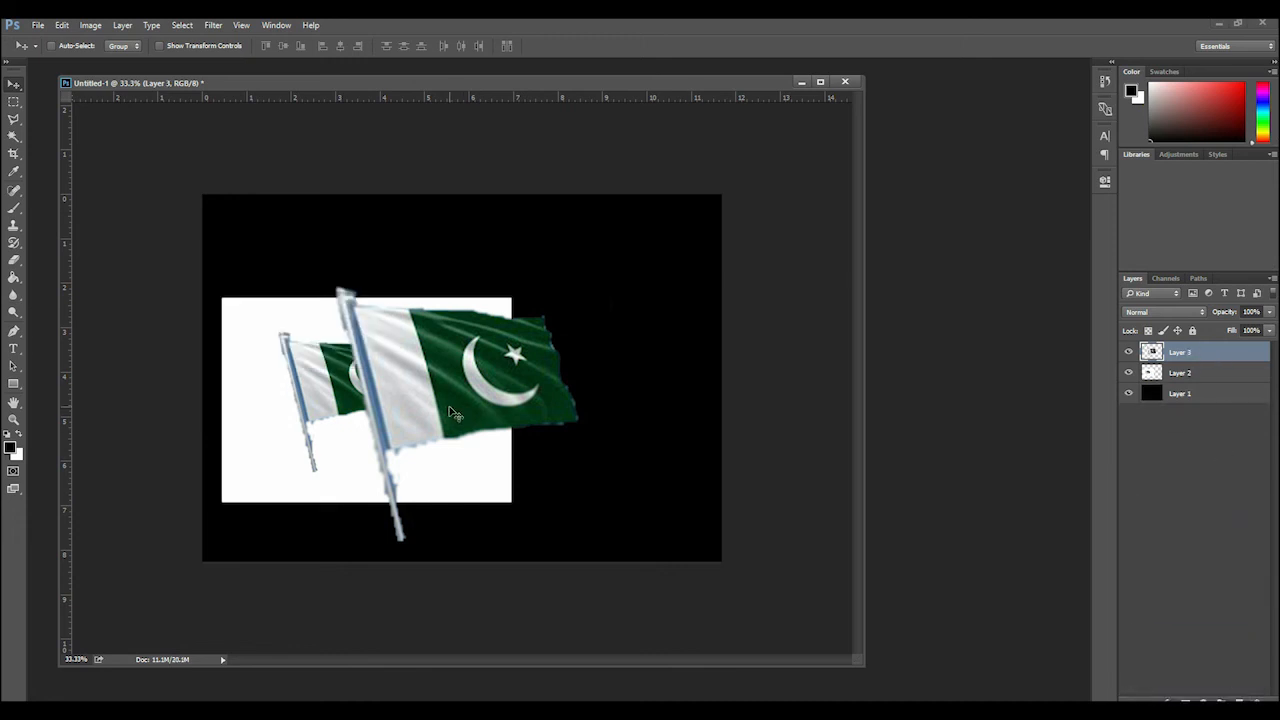
drag(427, 424, 571, 354)
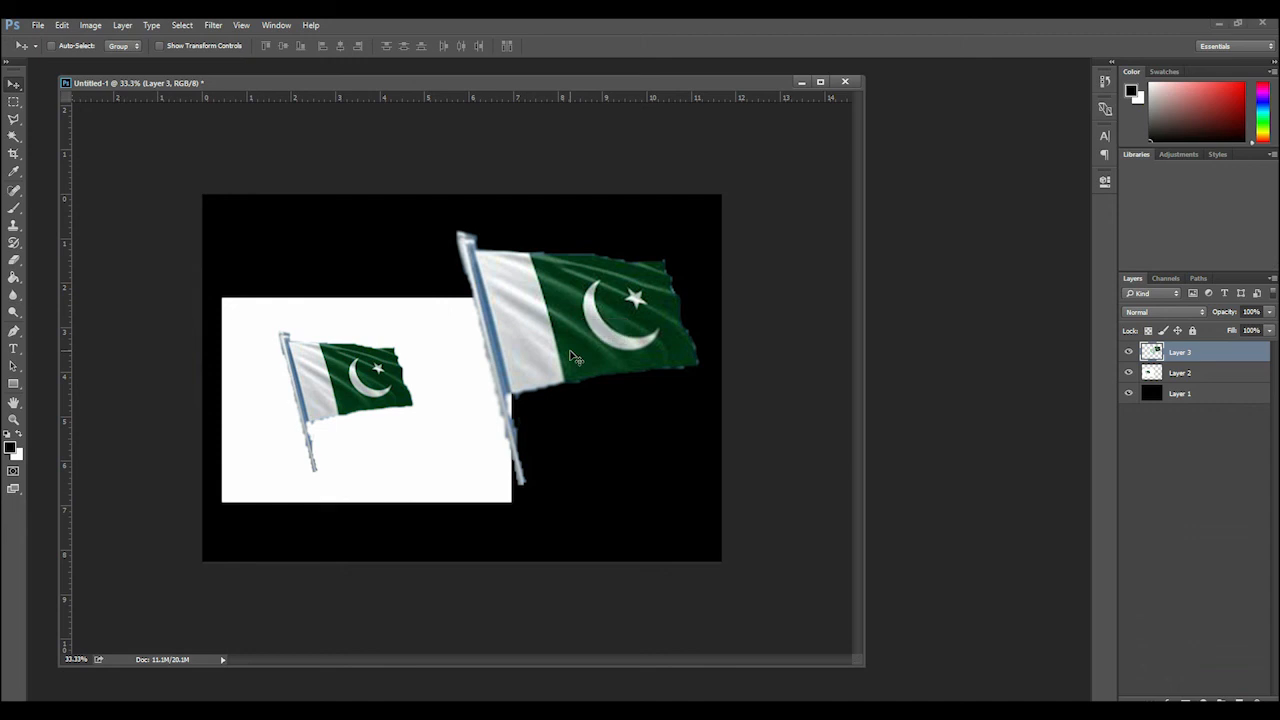
Hide the PNG flag on Layer 3 and move the JPEG picture on Layer 2 to the middle of the black canvas
click(1170, 375)
click(1128, 352)
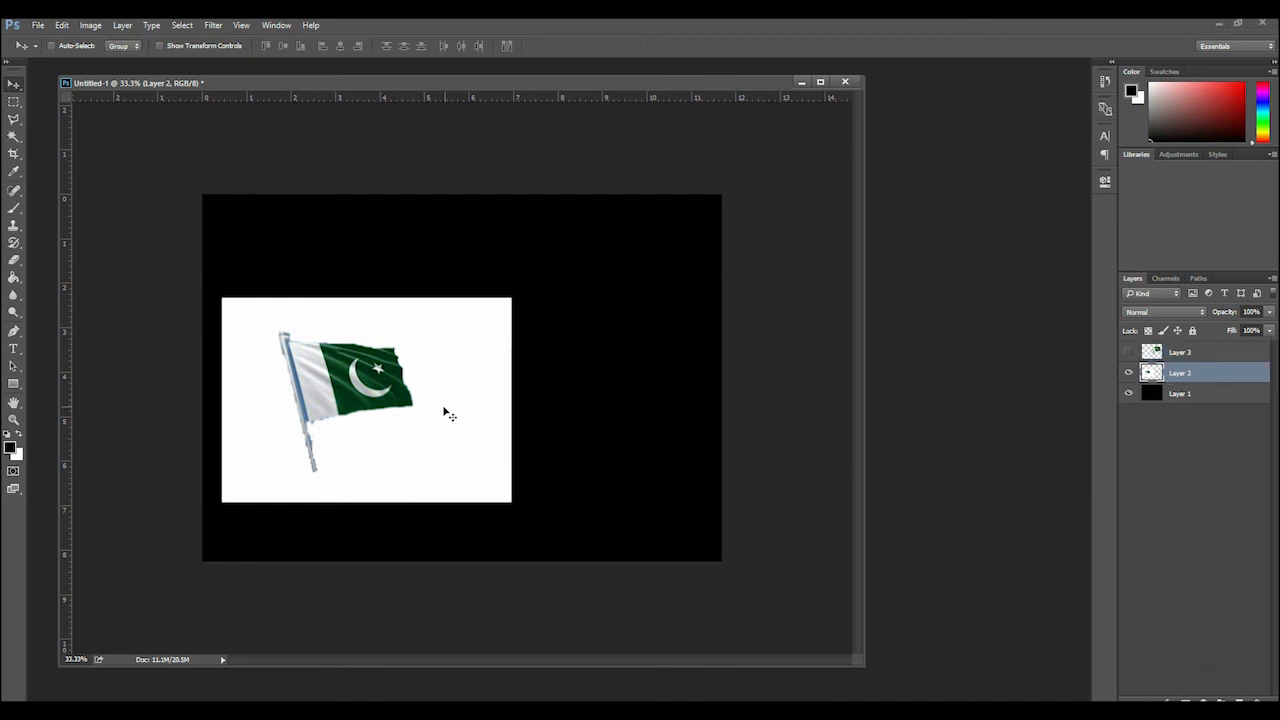
drag(449, 415, 532, 408)
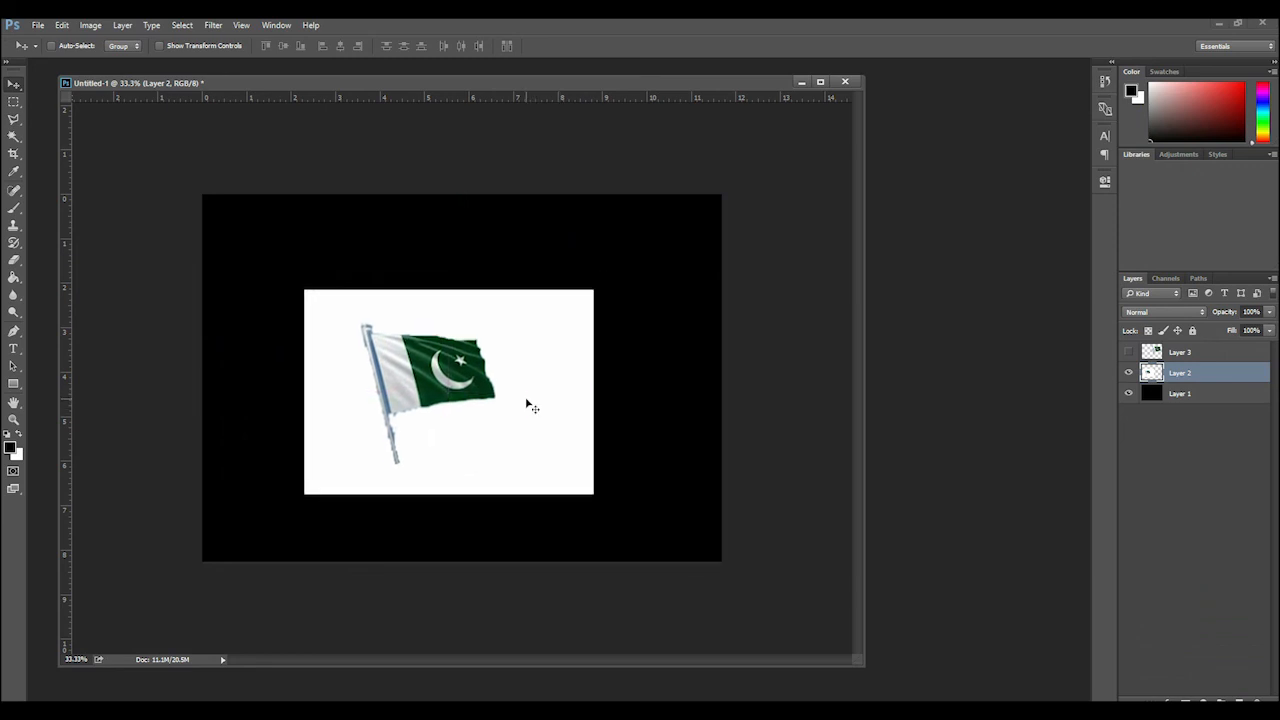